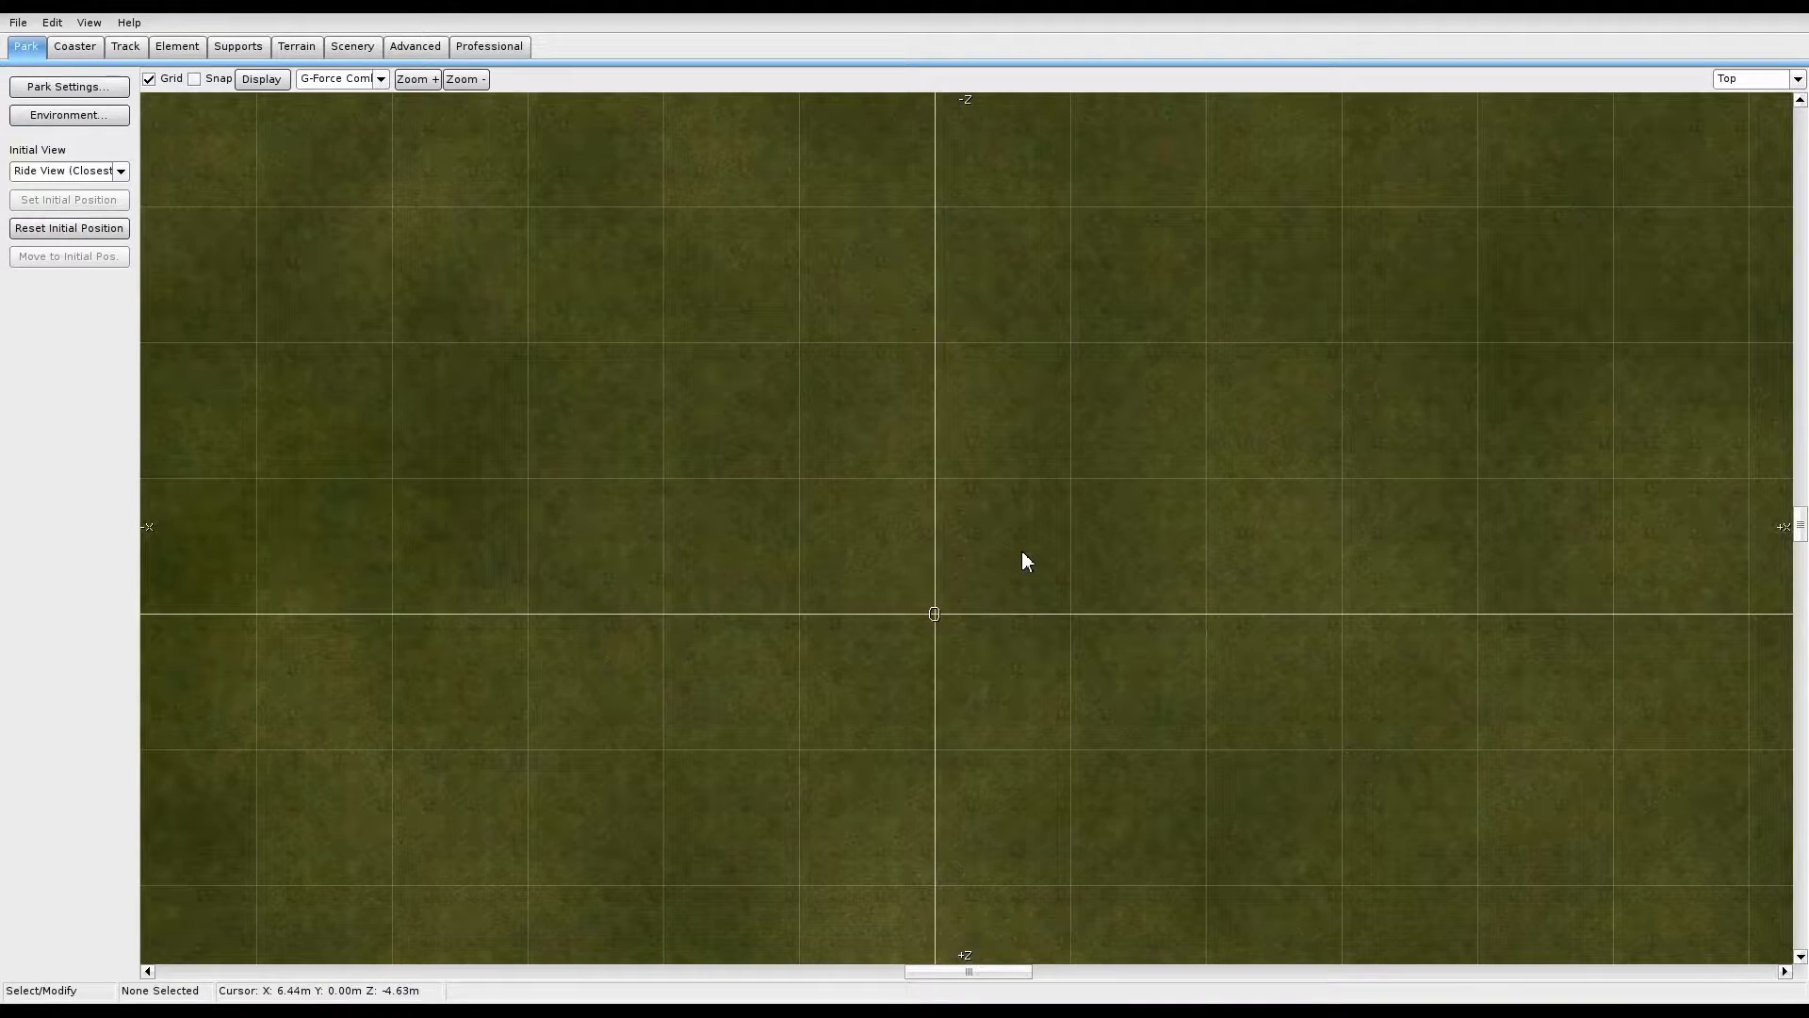
{"action": "right_click_drag", "start_coordinate": [1021, 575], "coordinate": [1037, 482]}
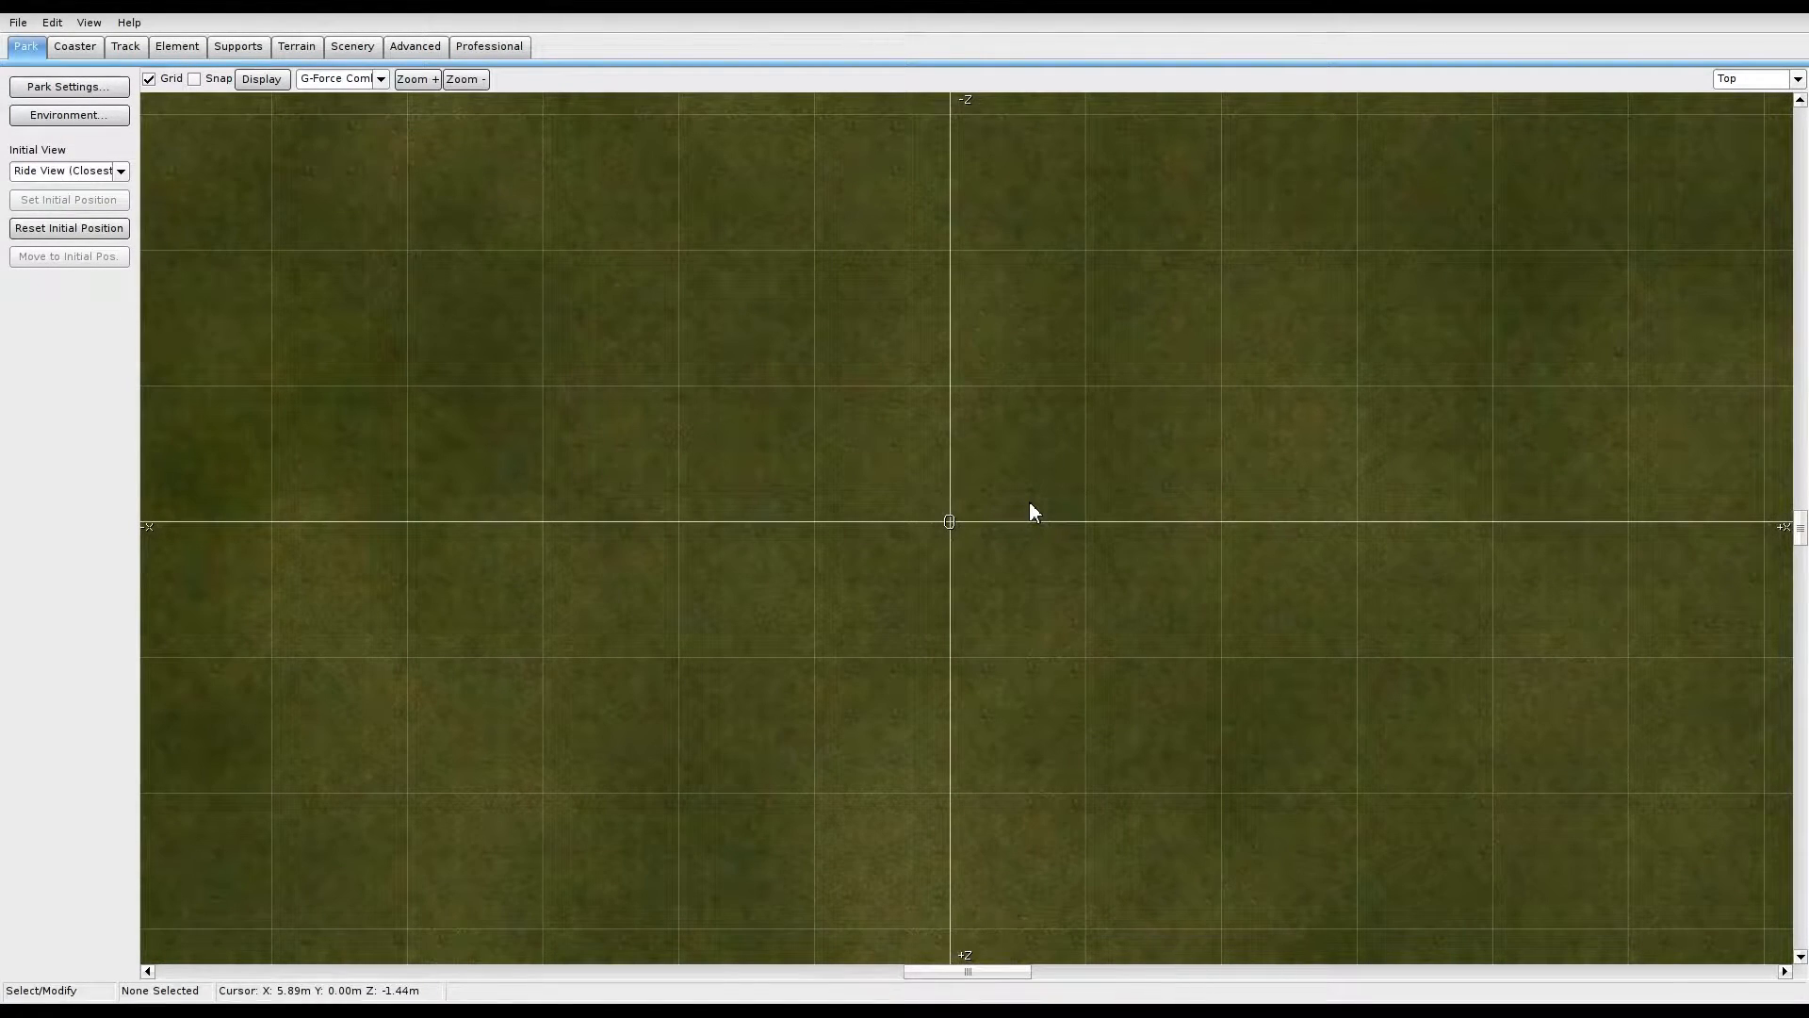
{"action": "right_click_drag", "start_coordinate": [1067, 629], "coordinate": [920, 573]}
{"action": "scroll", "coordinate": [1179, 656], "scroll_direction": "up", "scroll_amount": 4}
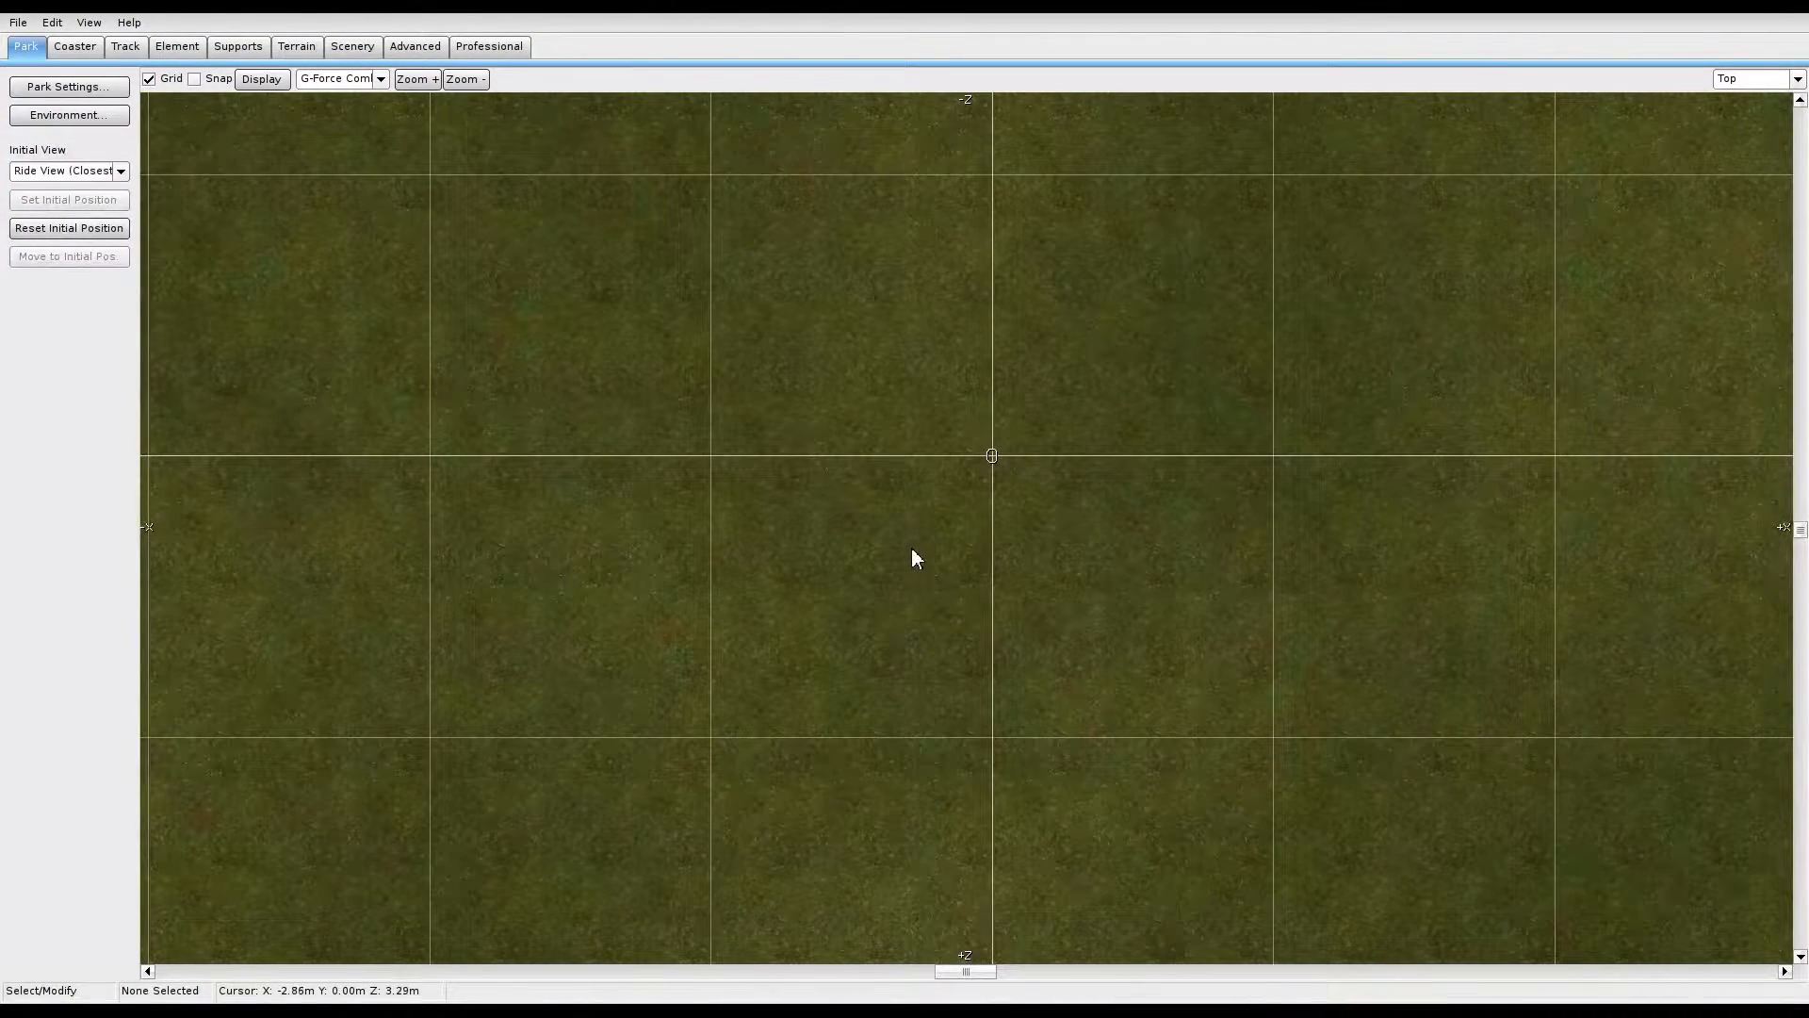
{"action": "right_click_drag", "start_coordinate": [961, 547], "coordinate": [903, 667]}
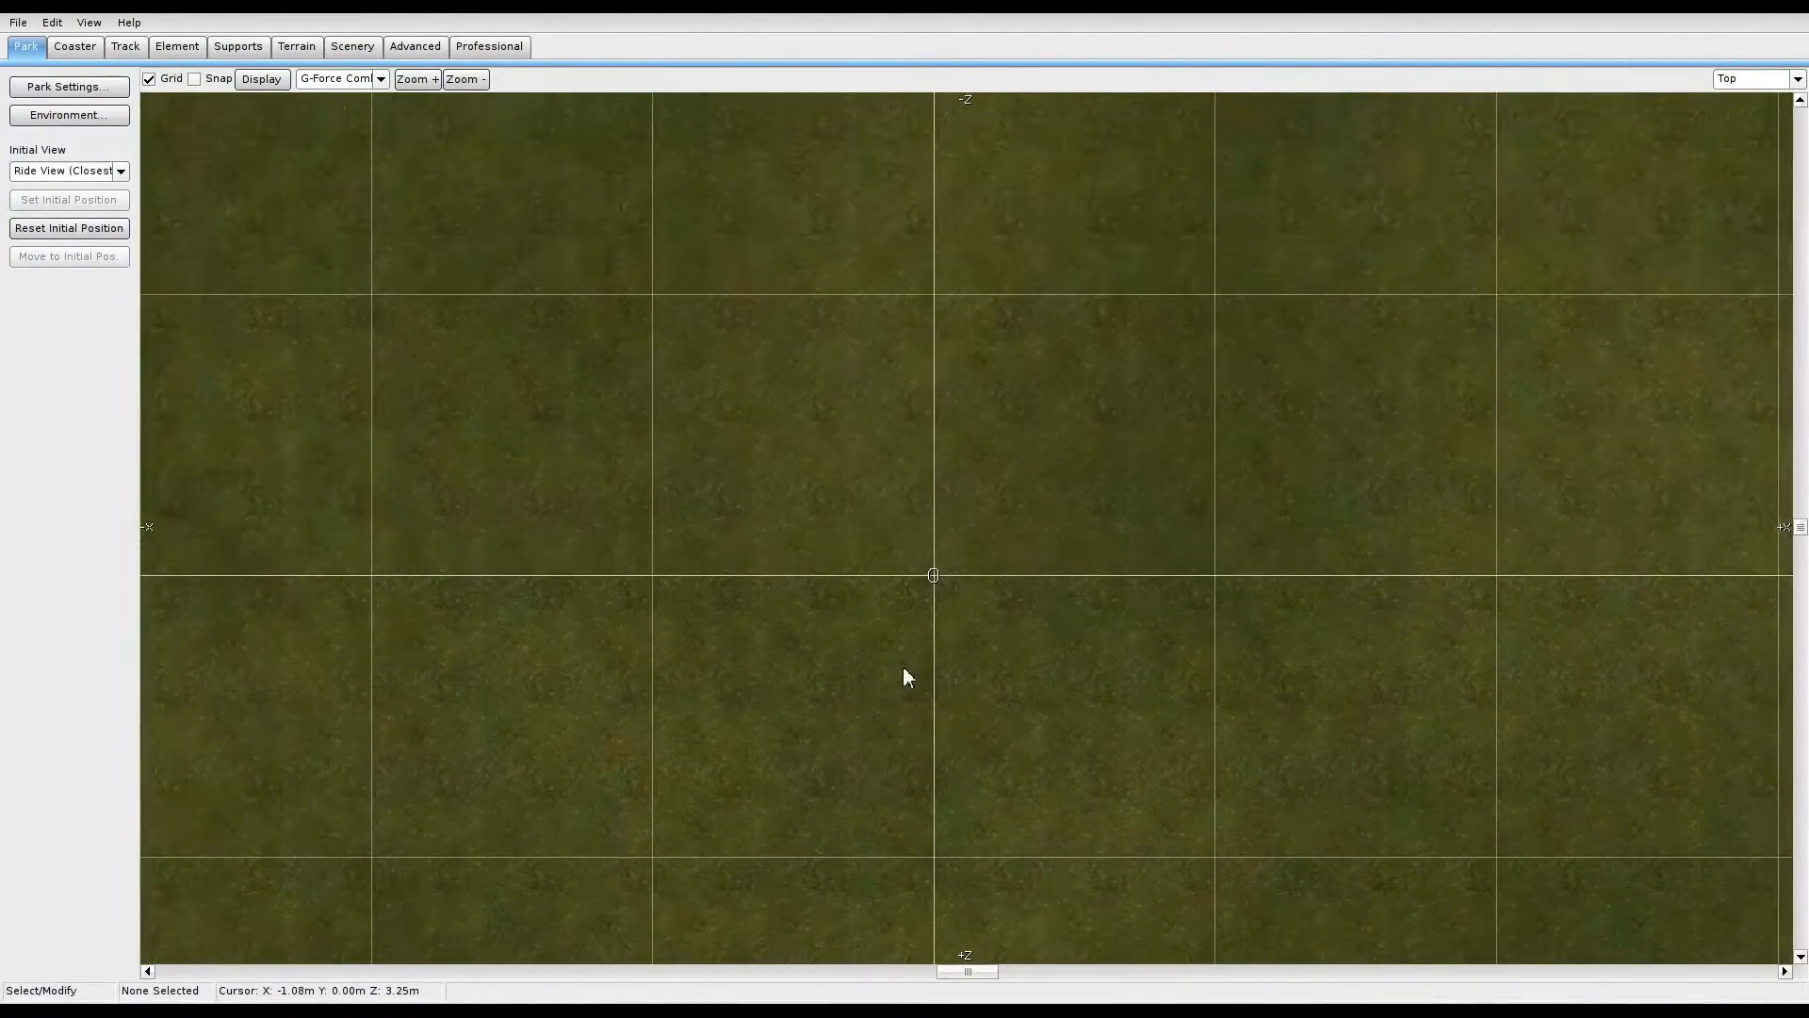
{"action": "scroll", "coordinate": [914, 660], "scroll_direction": "up", "scroll_amount": 3}
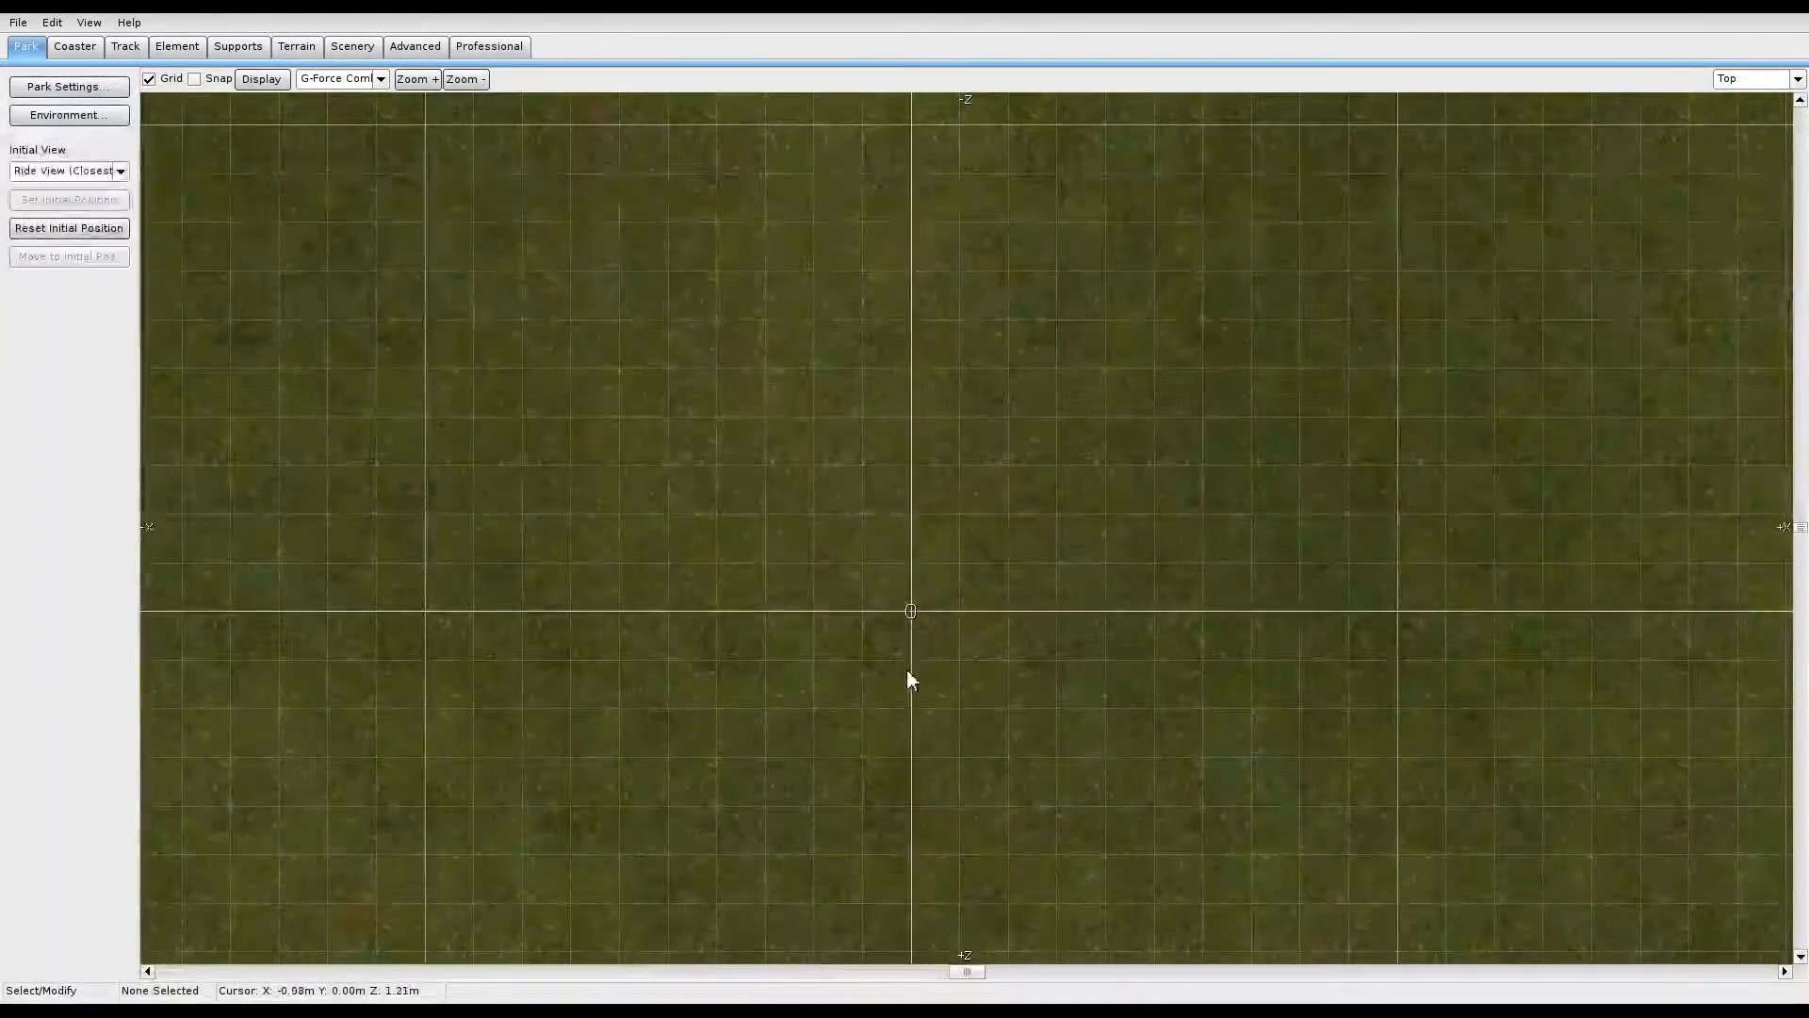
{"action": "mouse_move", "coordinate": [845, 690]}
{"action": "right_mouse_down"}
{"action": "mouse_move", "coordinate": [896, 562]}
{"action": "mouse_move", "coordinate": [991, 457]}
{"action": "right_mouse_up"}
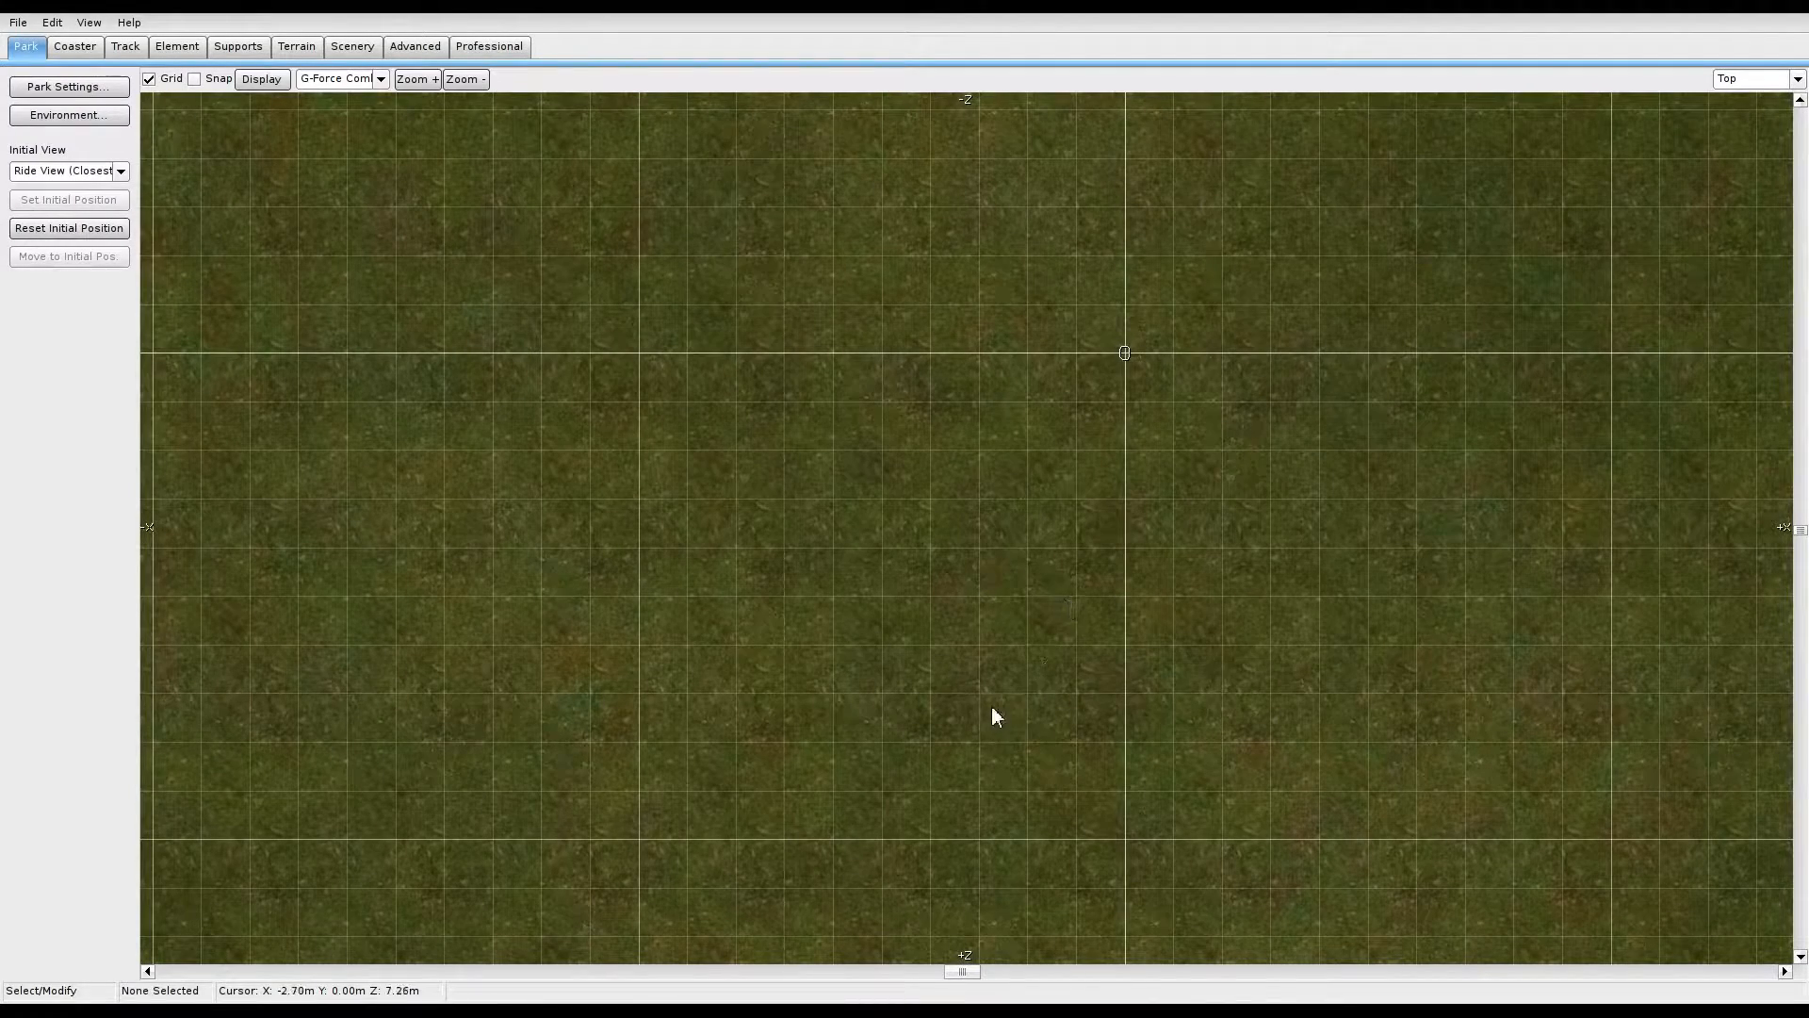
{"action": "scroll", "coordinate": [1040, 629], "scroll_direction": "down", "scroll_amount": 2}
{"action": "right_click_drag", "start_coordinate": [1025, 637], "coordinate": [988, 583]}
{"action": "scroll", "coordinate": [867, 669], "scroll_direction": "up", "scroll_amount": 2}
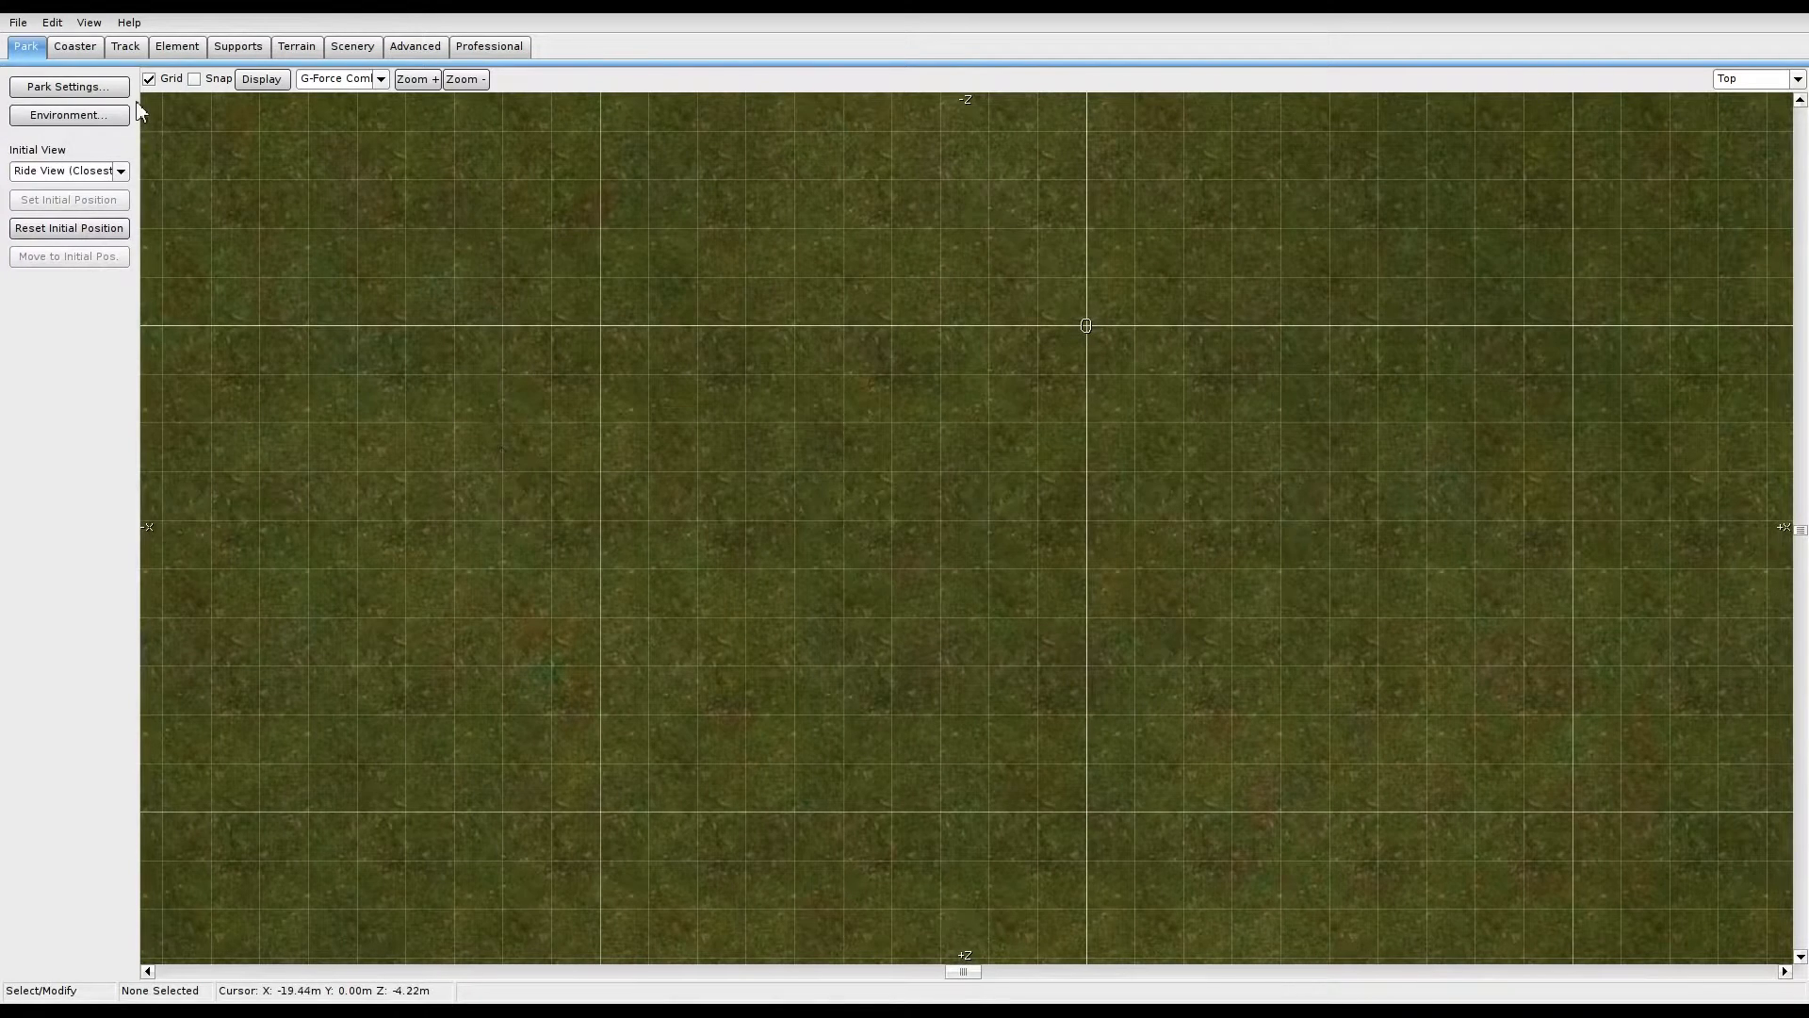
Step: Create a new coaster named "new ride"
{"action": "left_click", "coordinate": [125, 49]}
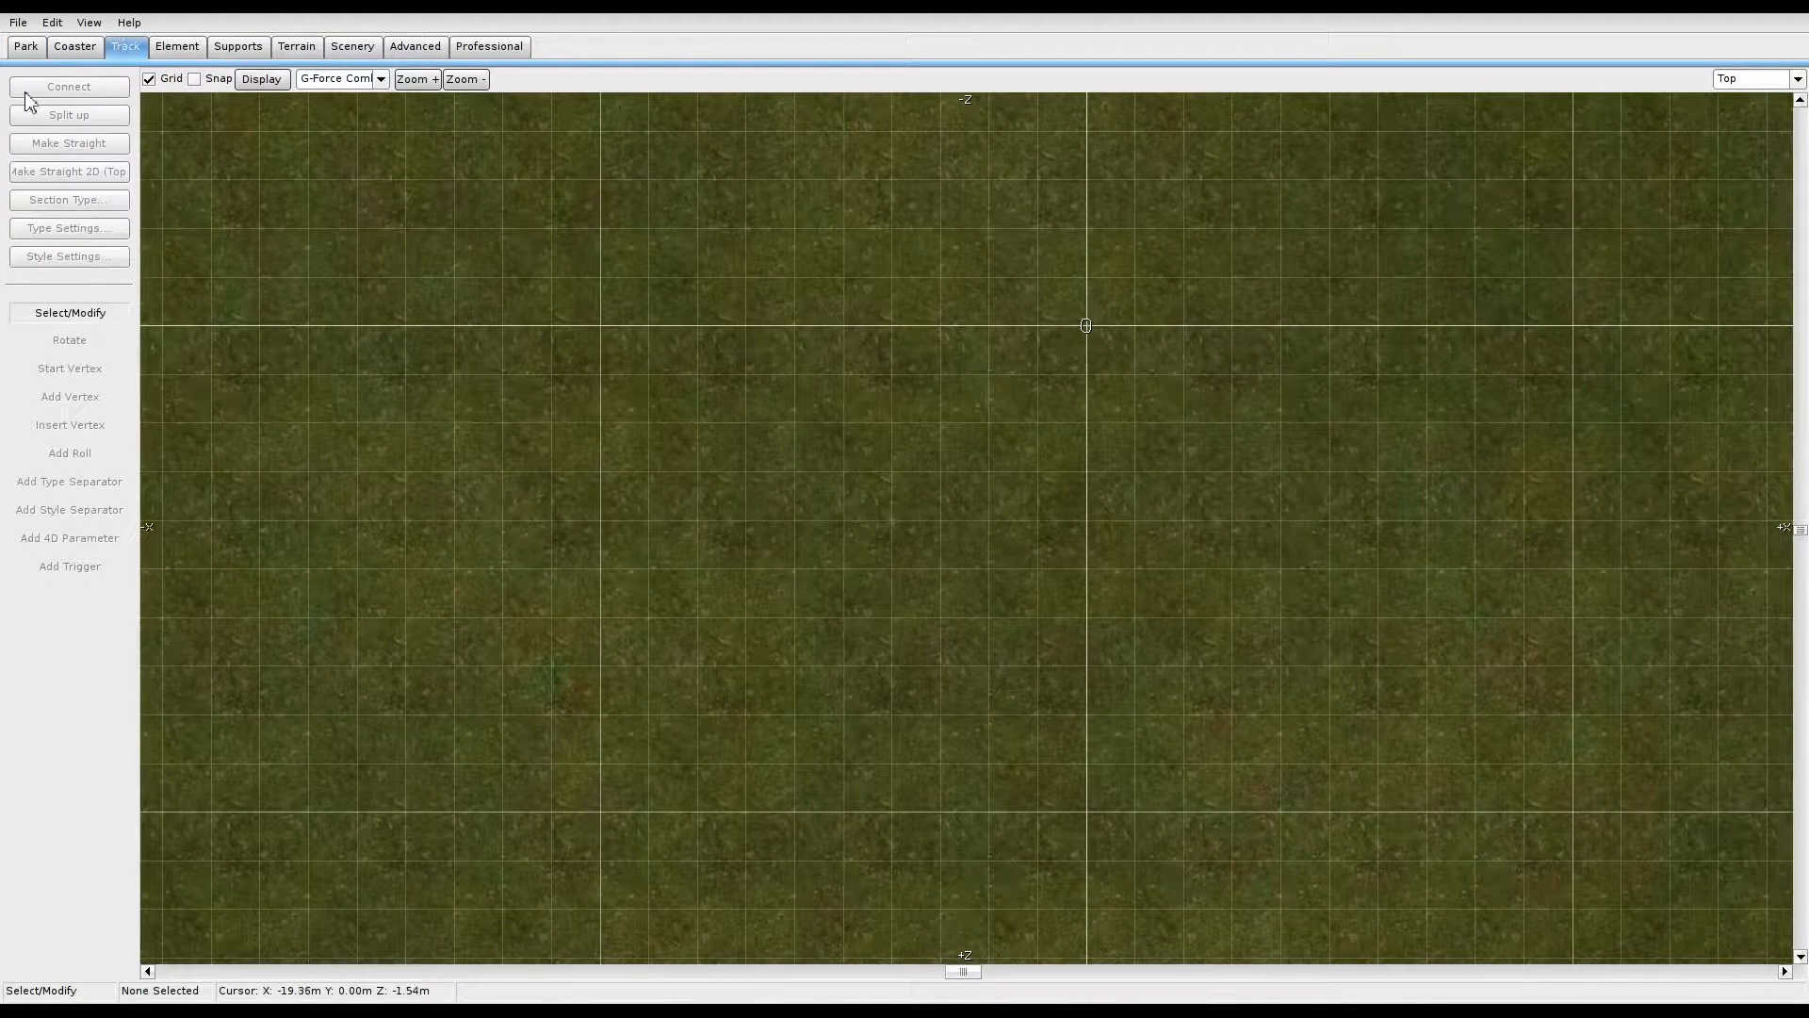
{"action": "left_click", "coordinate": [74, 46]}
{"action": "left_click", "coordinate": [68, 85]}
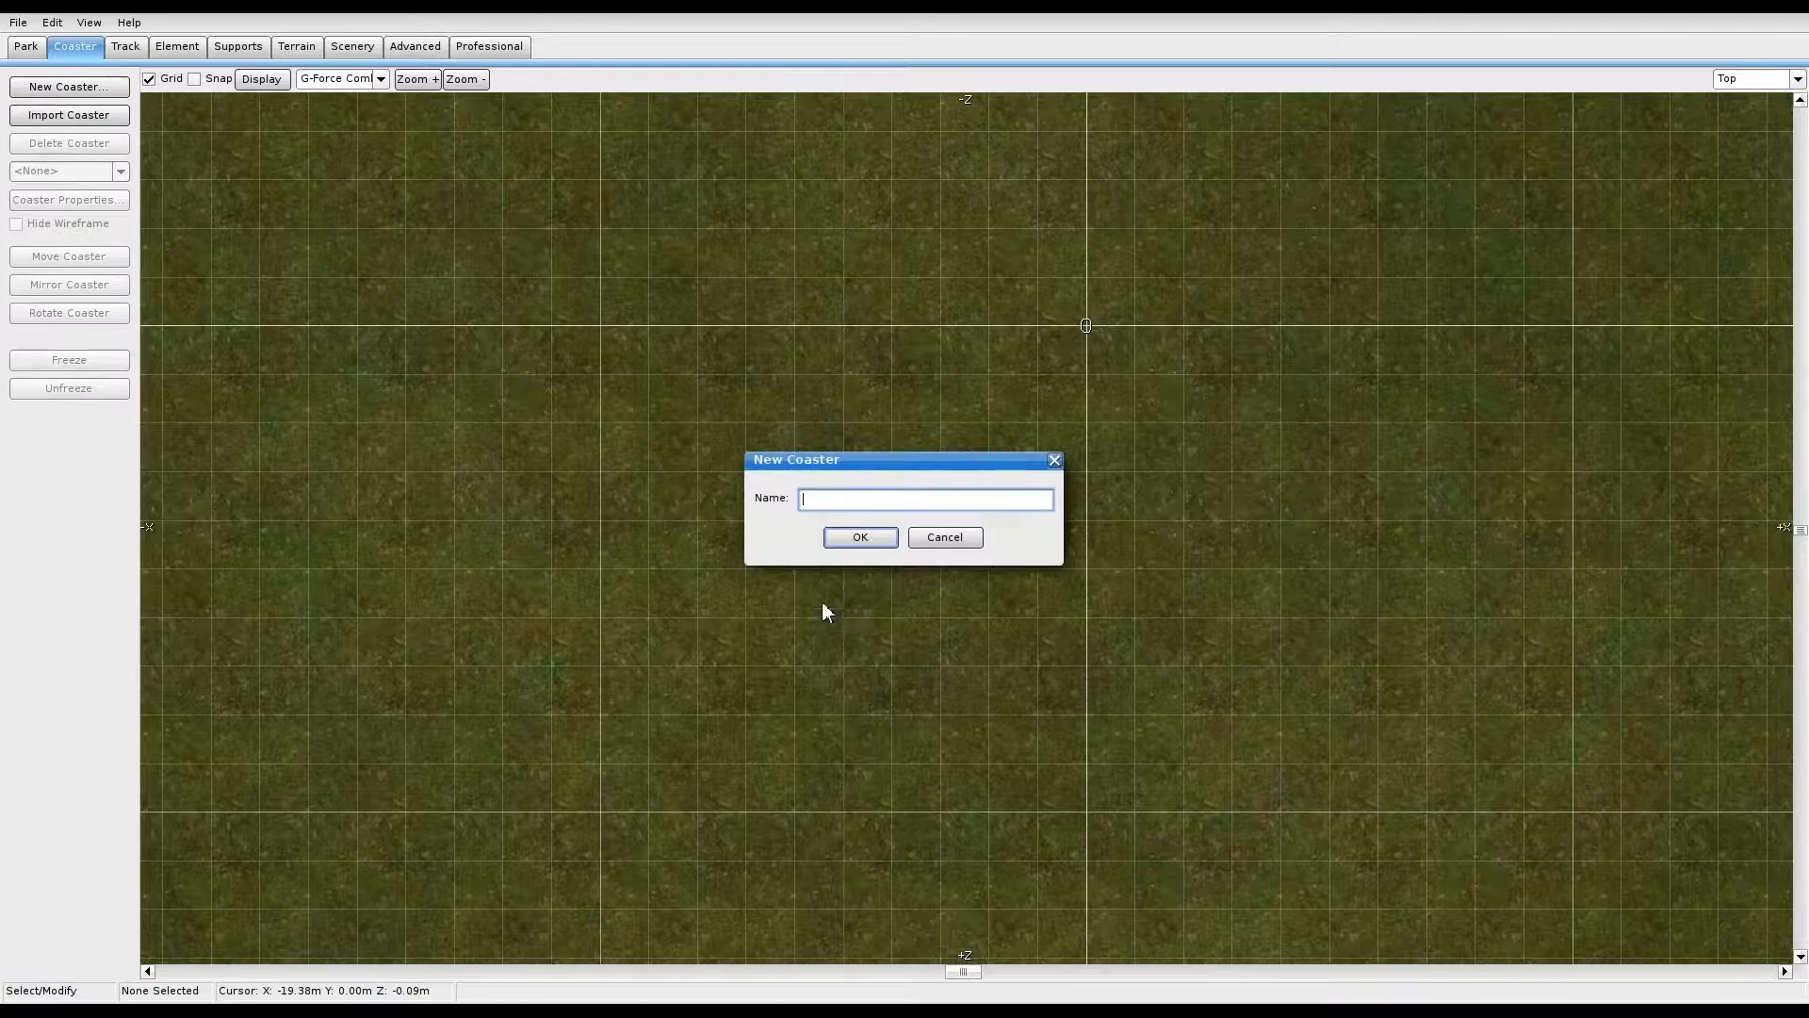
{"action": "left_click", "coordinate": [859, 550]}
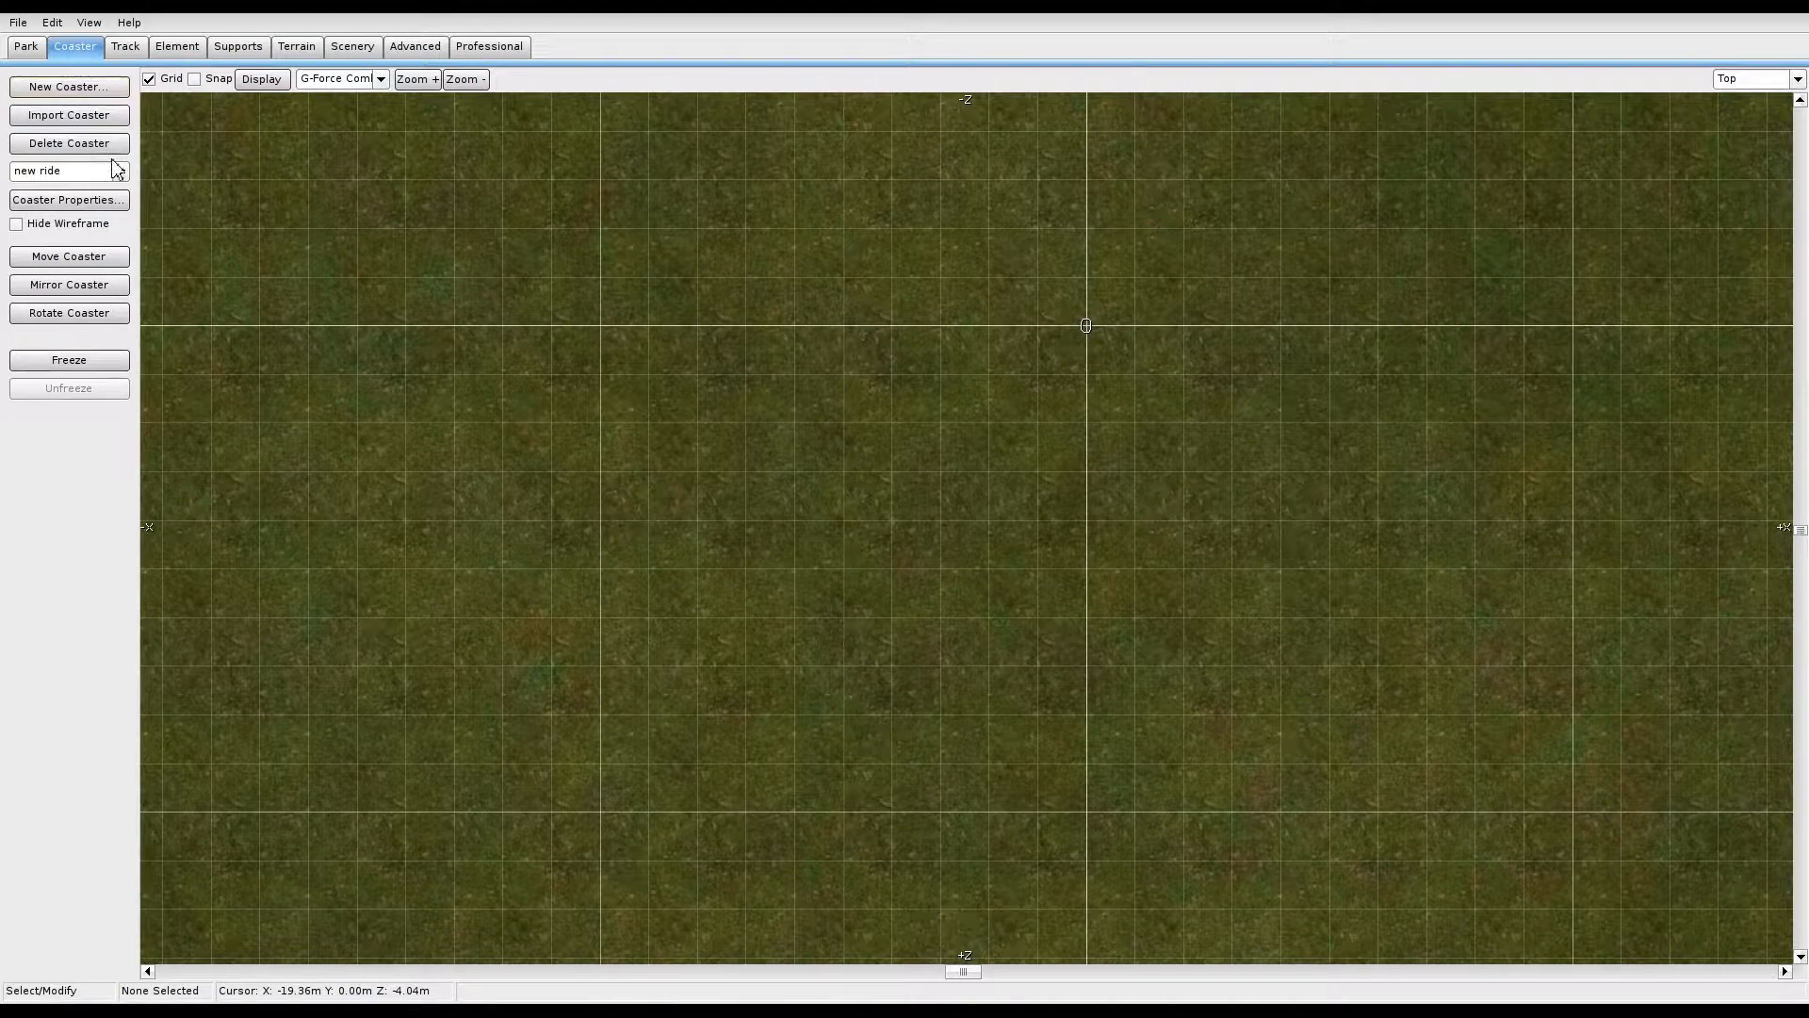
Step: Assign the Twisted Sitdown Coaster style to the new ride and choose its worn type
{"action": "left_click", "coordinate": [94, 200]}
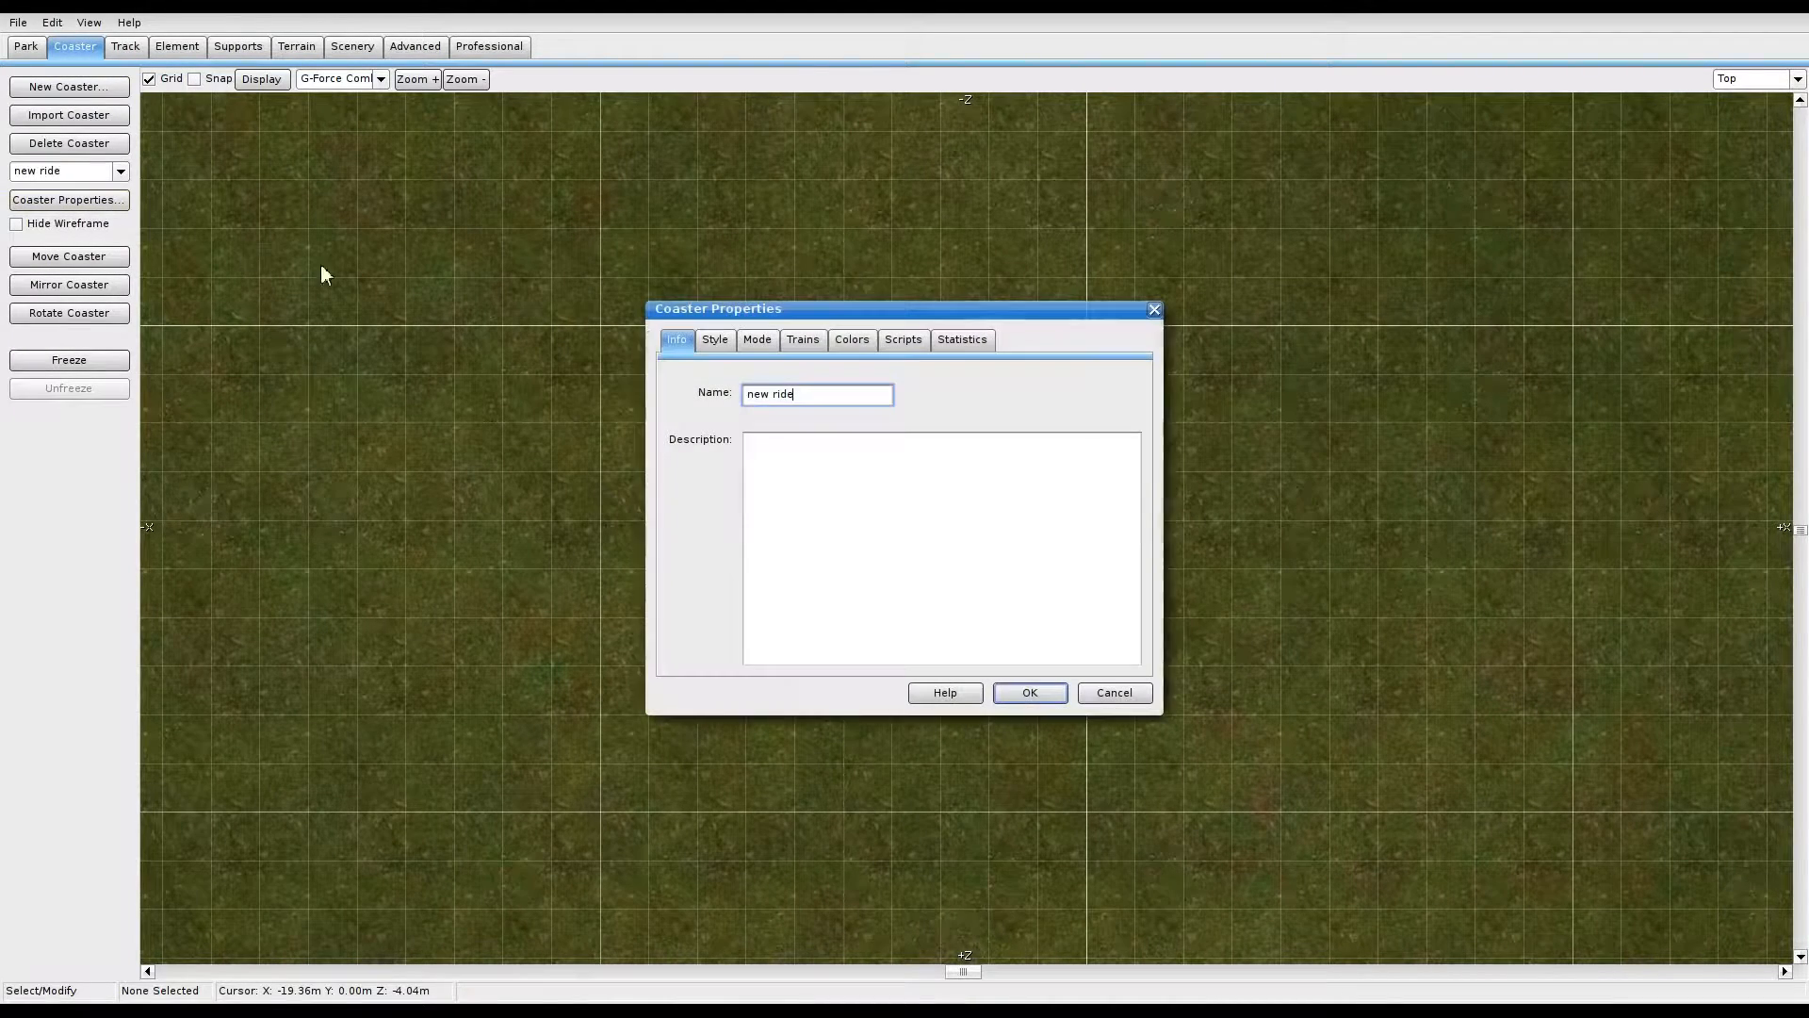
{"action": "left_click", "coordinate": [707, 344]}
{"action": "left_click_drag", "start_coordinate": [1133, 411], "coordinate": [1134, 480]}
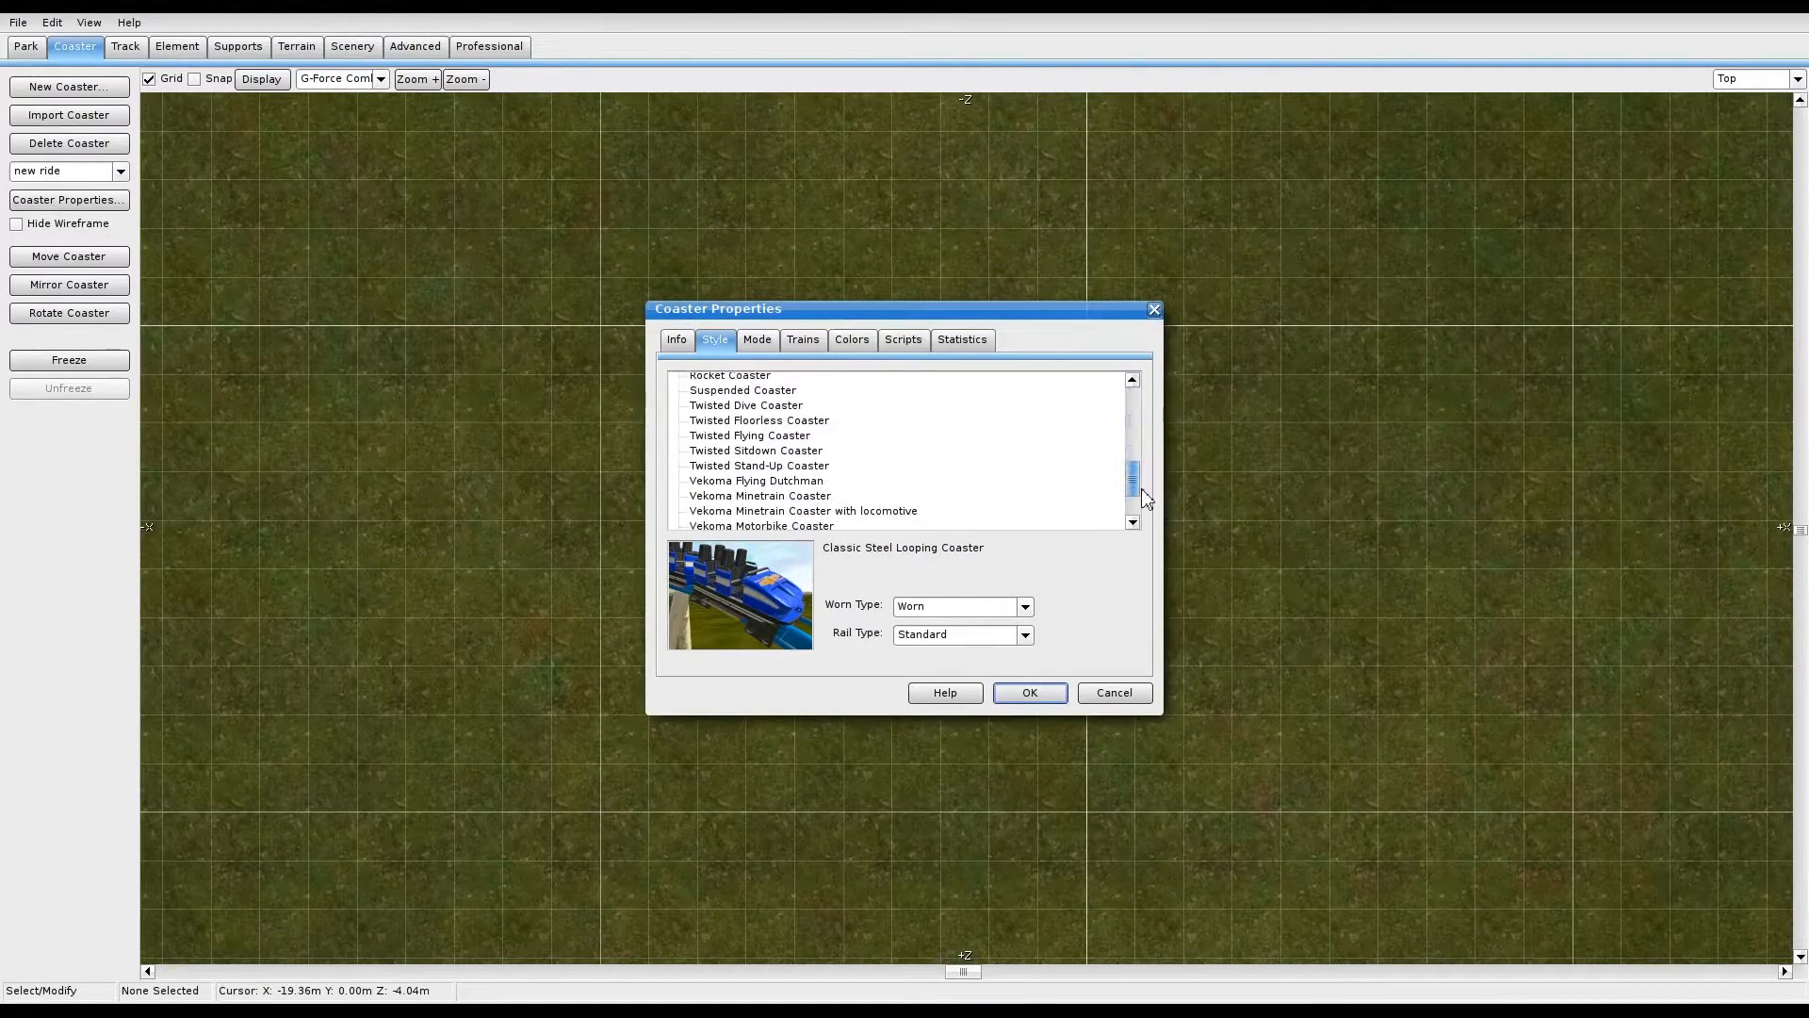
{"action": "left_click", "coordinate": [775, 452]}
{"action": "left_click", "coordinate": [1026, 610]}
{"action": "left_click", "coordinate": [972, 642]}
{"action": "left_click", "coordinate": [1026, 611]}
{"action": "left_click", "coordinate": [983, 629]}
Step: Set the spline position to the heartline of the current coaster style and apply the coaster properties
{"action": "left_click", "coordinate": [757, 340]}
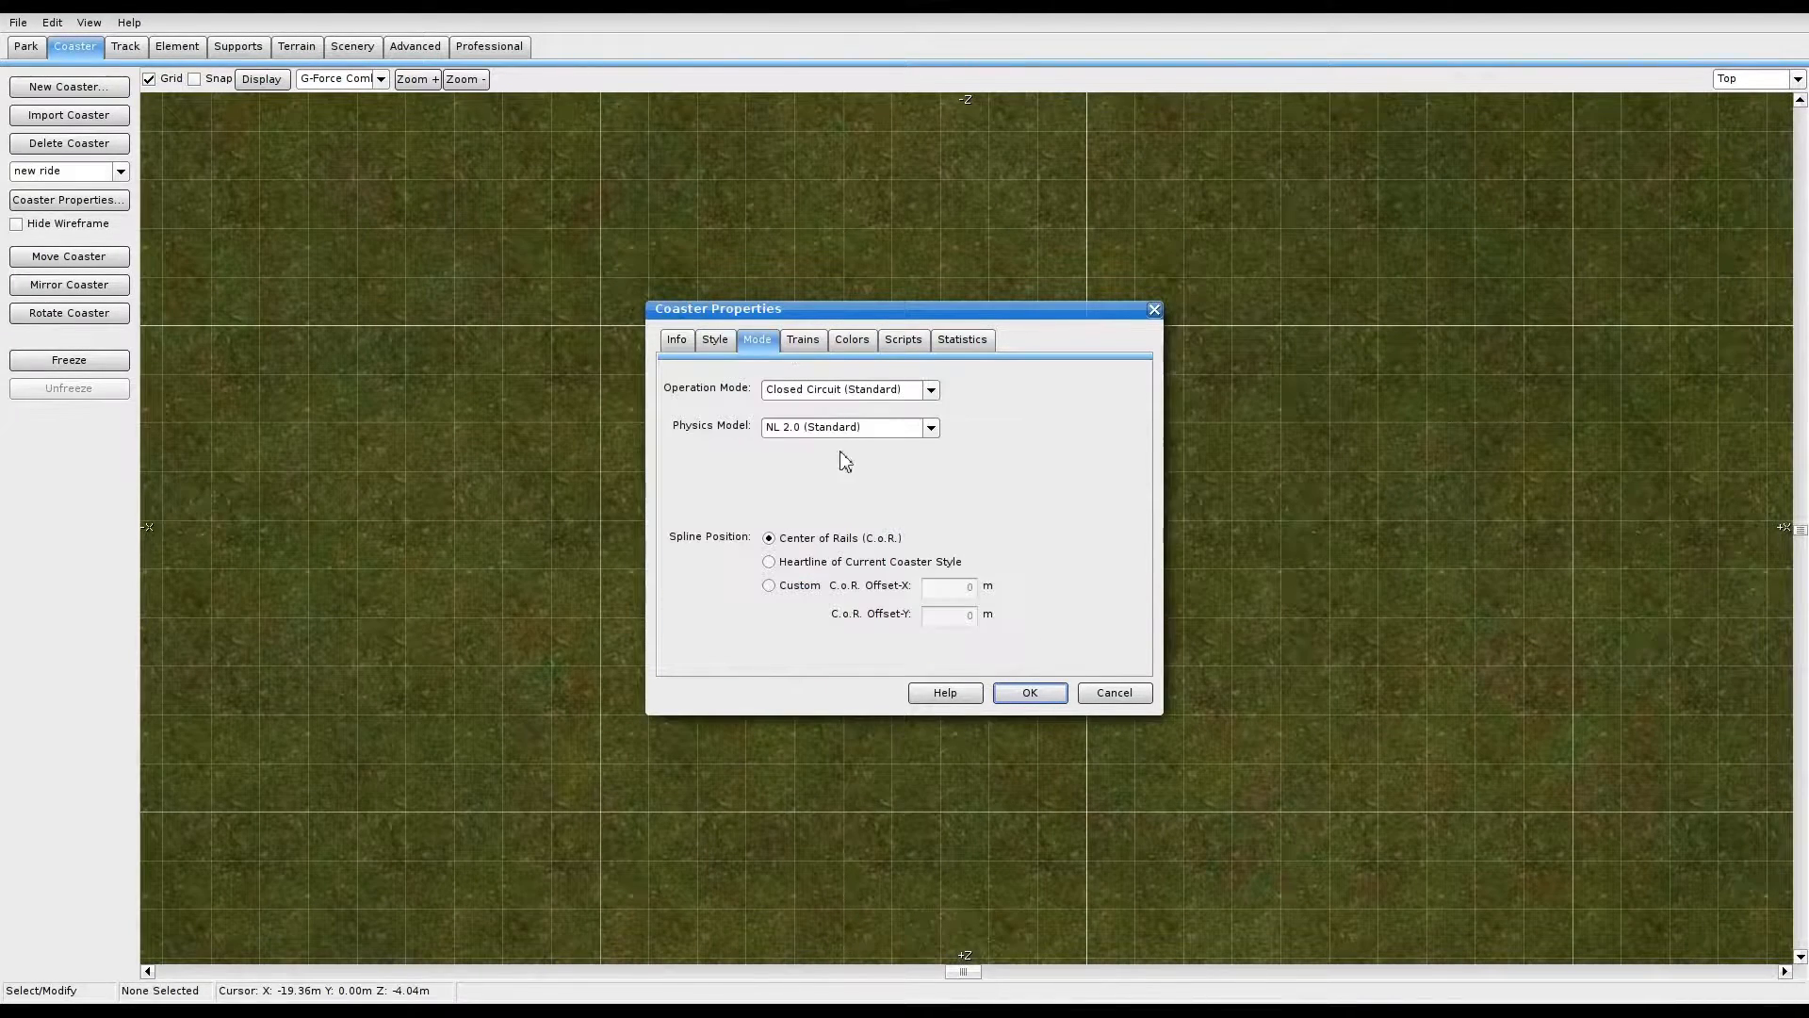
{"action": "left_click", "coordinate": [816, 565]}
{"action": "left_click", "coordinate": [803, 341]}
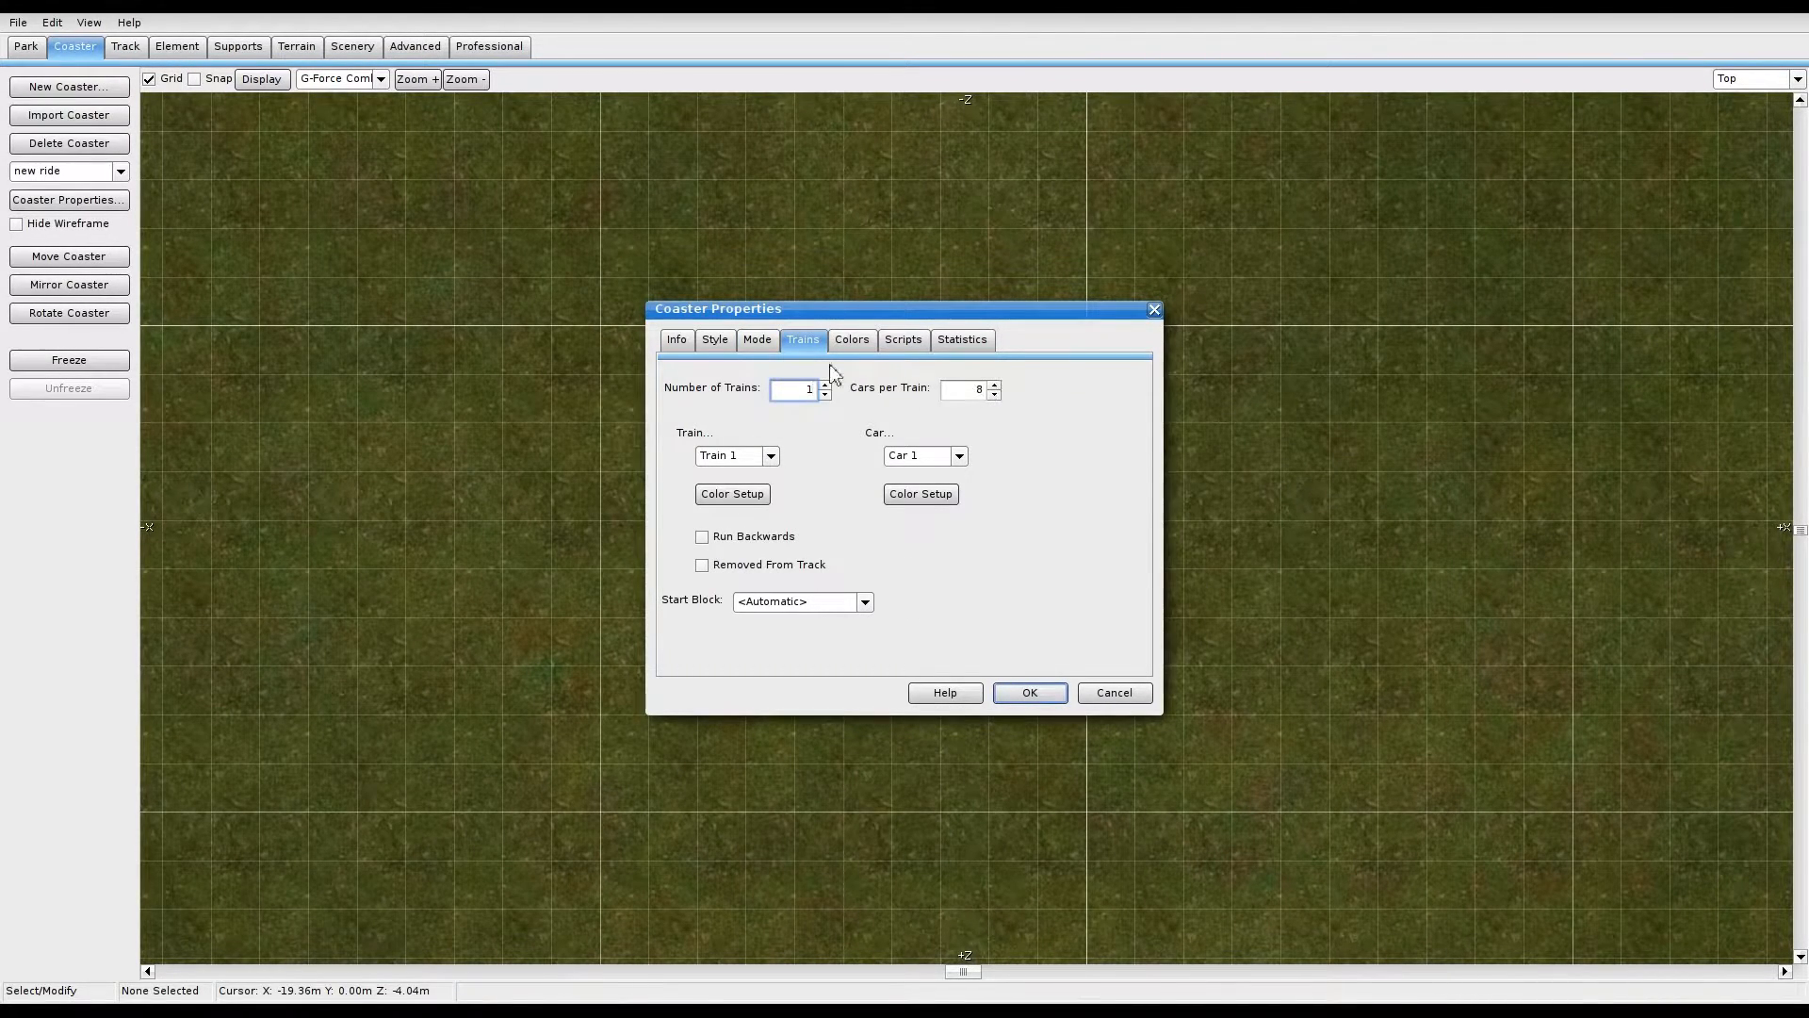
{"action": "left_click", "coordinate": [902, 343]}
{"action": "left_click", "coordinate": [971, 345]}
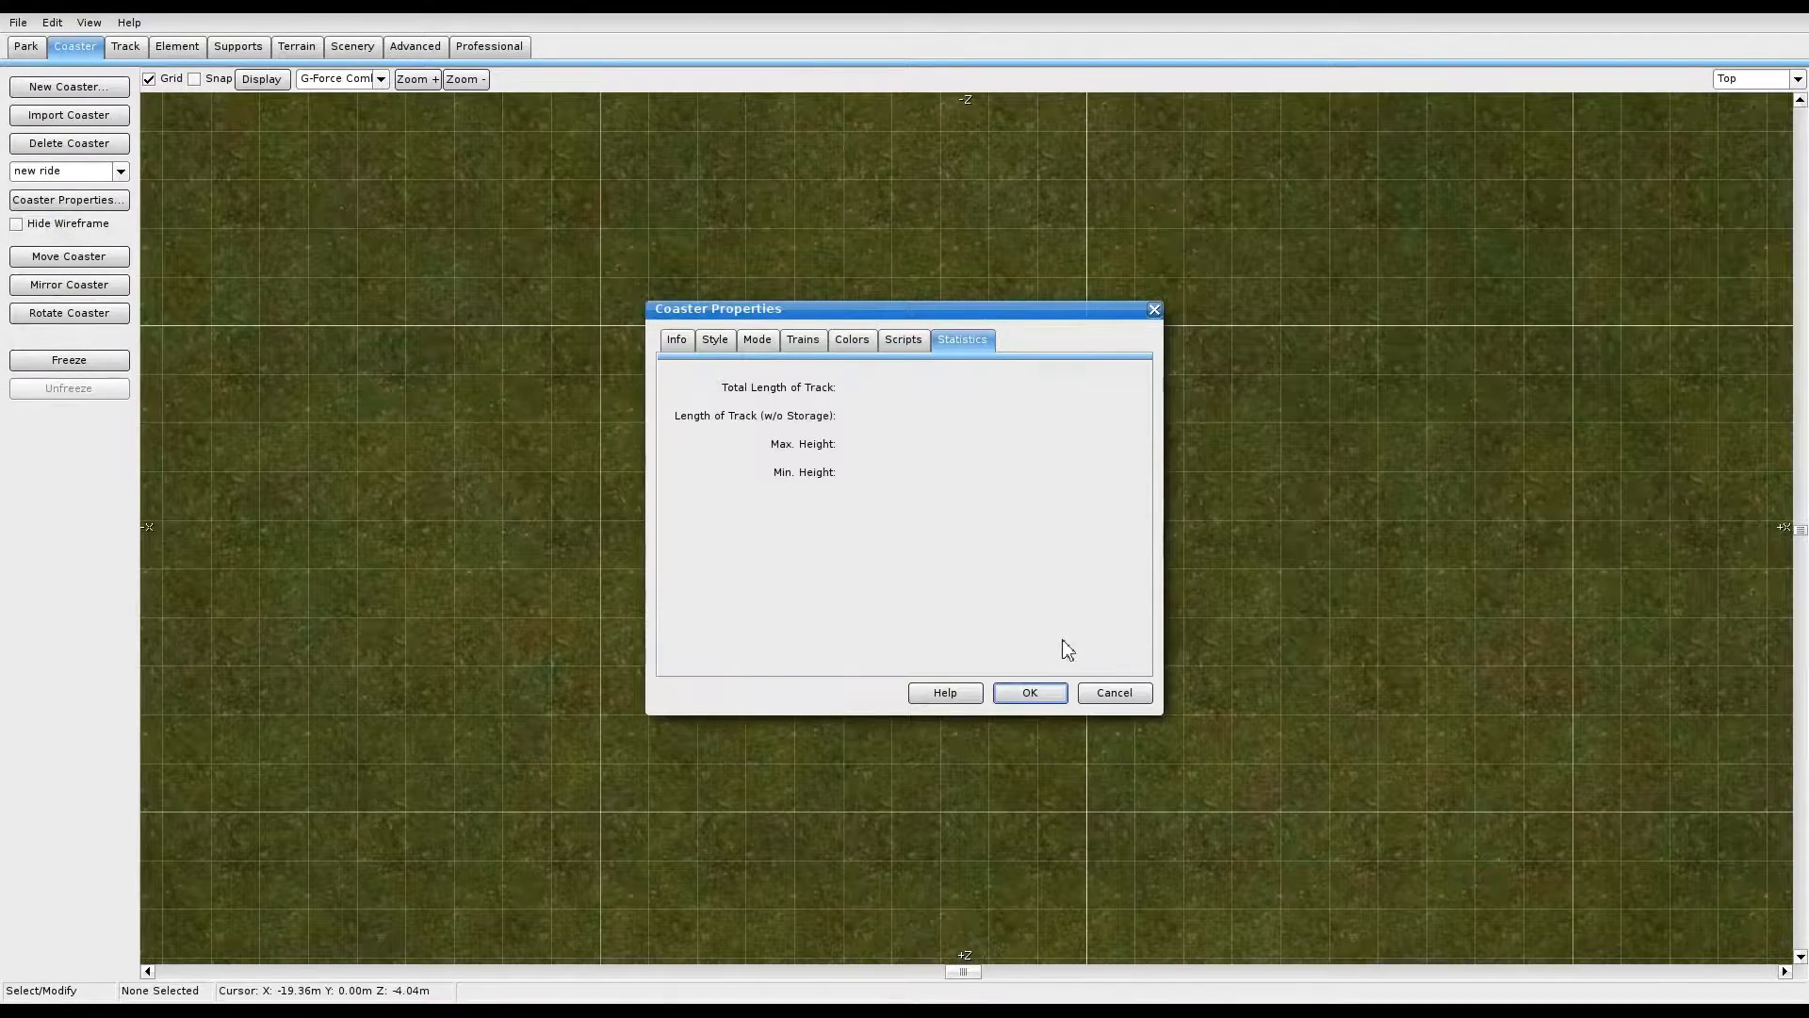
{"action": "left_click", "coordinate": [1030, 693]}
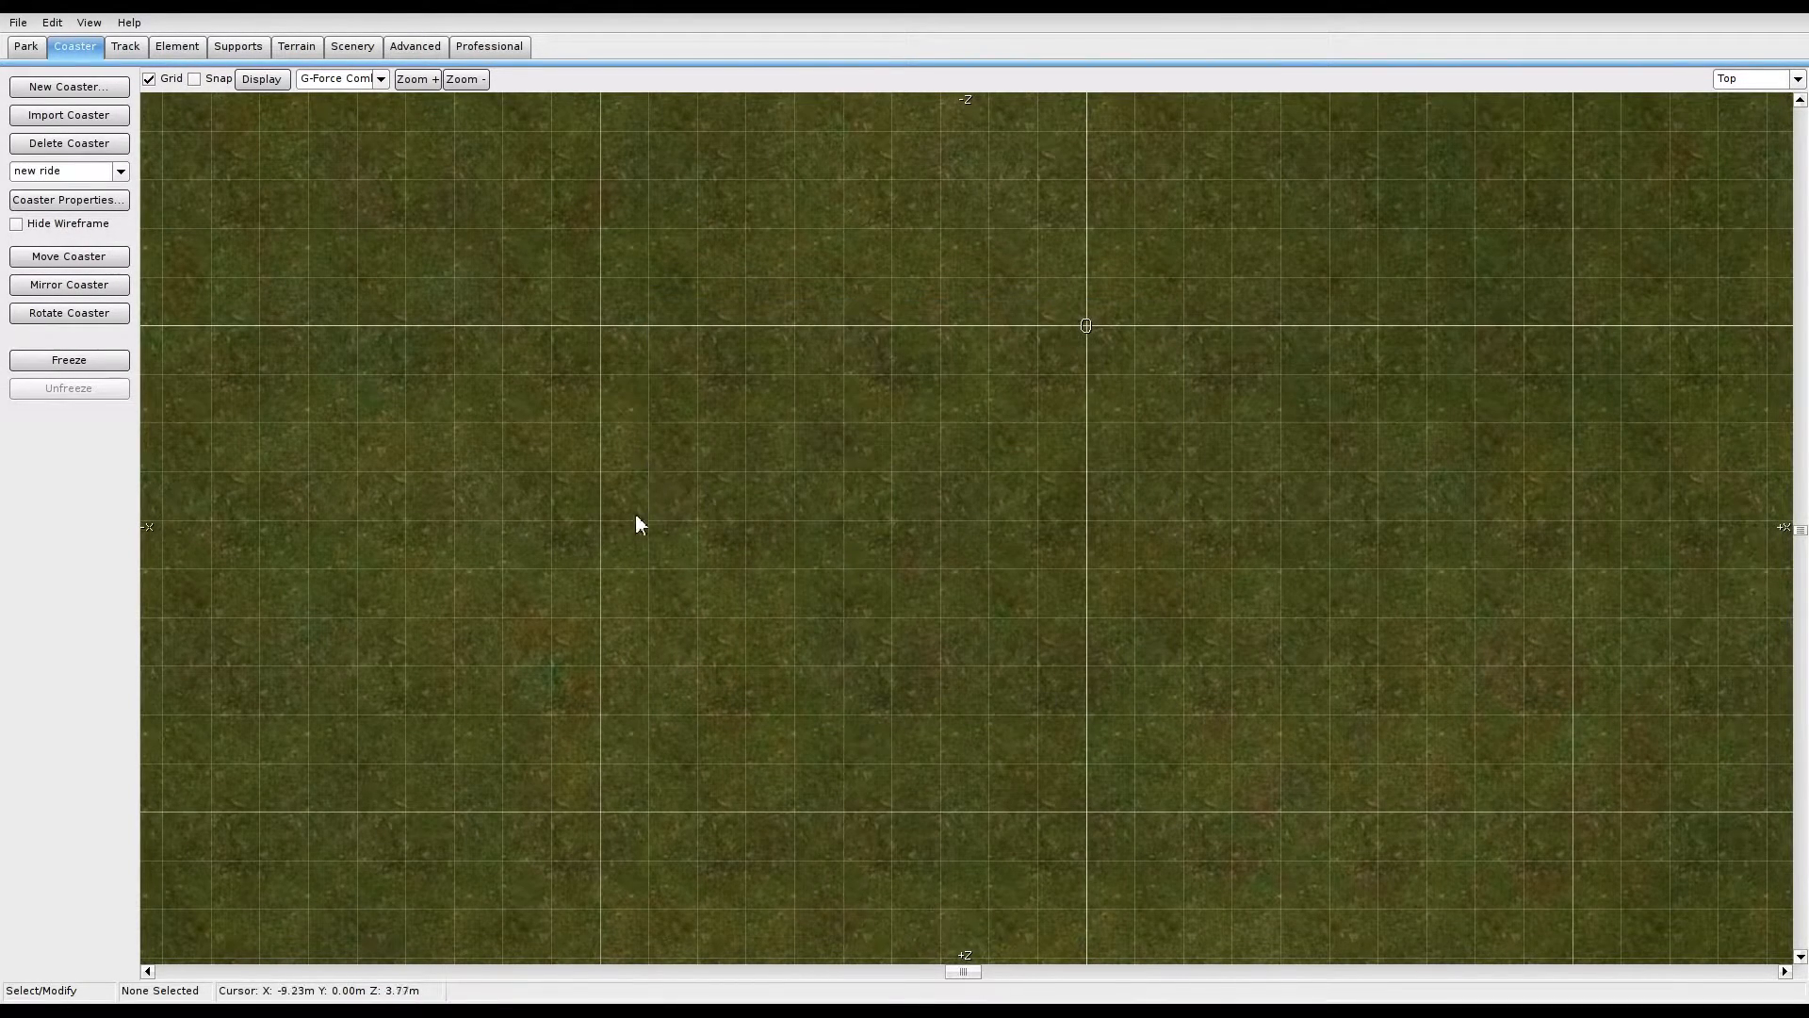
Step: Draw a straight track segment from a start vertex at about X 0, Z 10 m to a second vertex at about X -10, Z 0 m
{"action": "right_click_drag", "start_coordinate": [1014, 714], "coordinate": [1040, 742]}
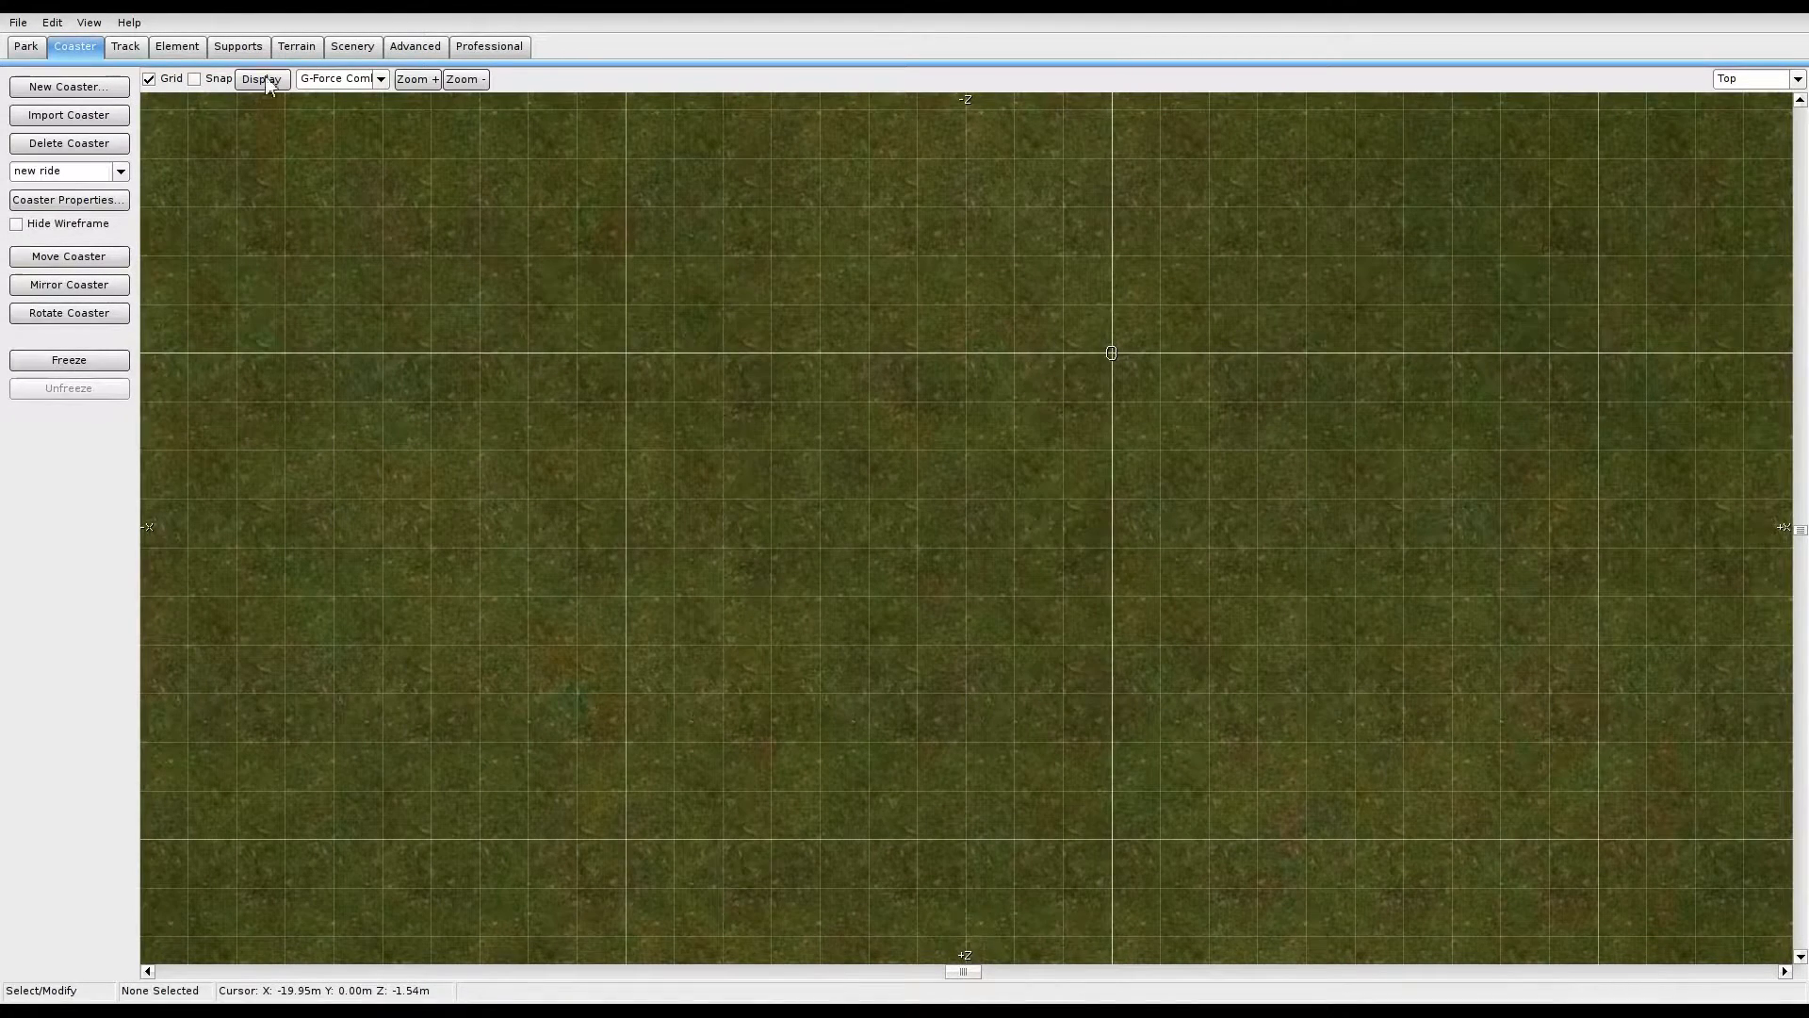
{"action": "left_click", "coordinate": [125, 47]}
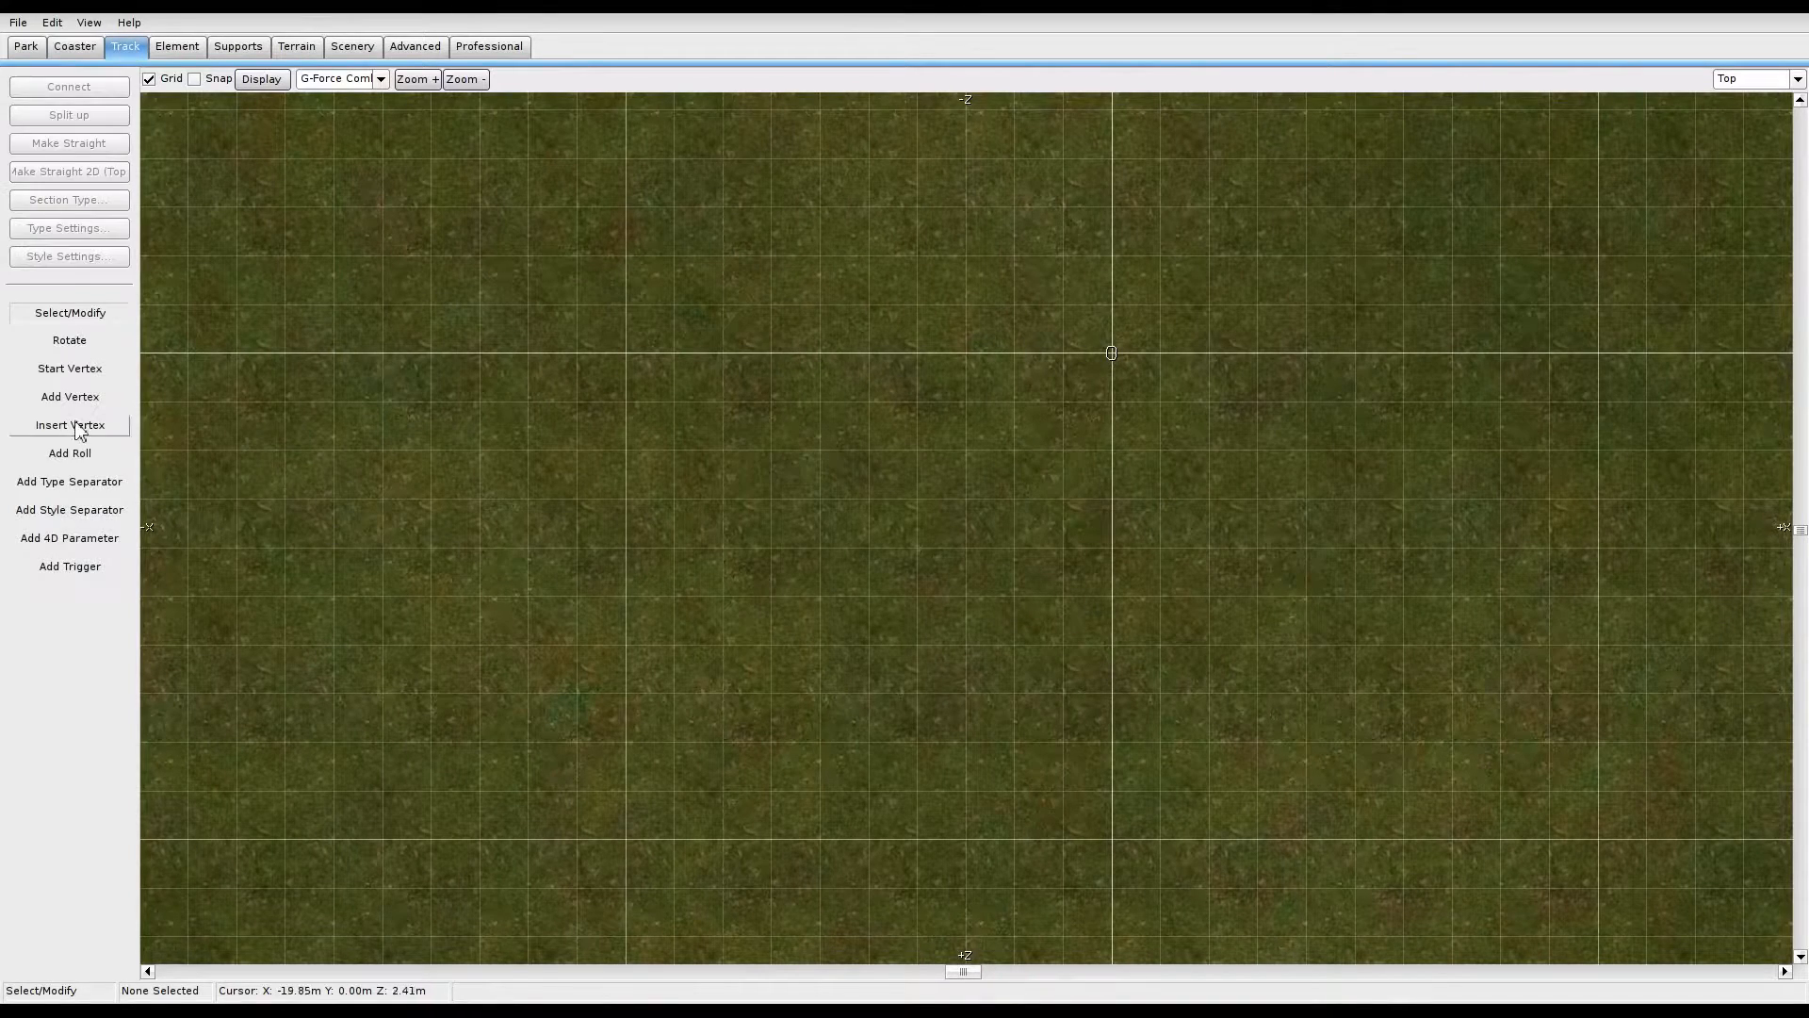
{"action": "left_click", "coordinate": [74, 375]}
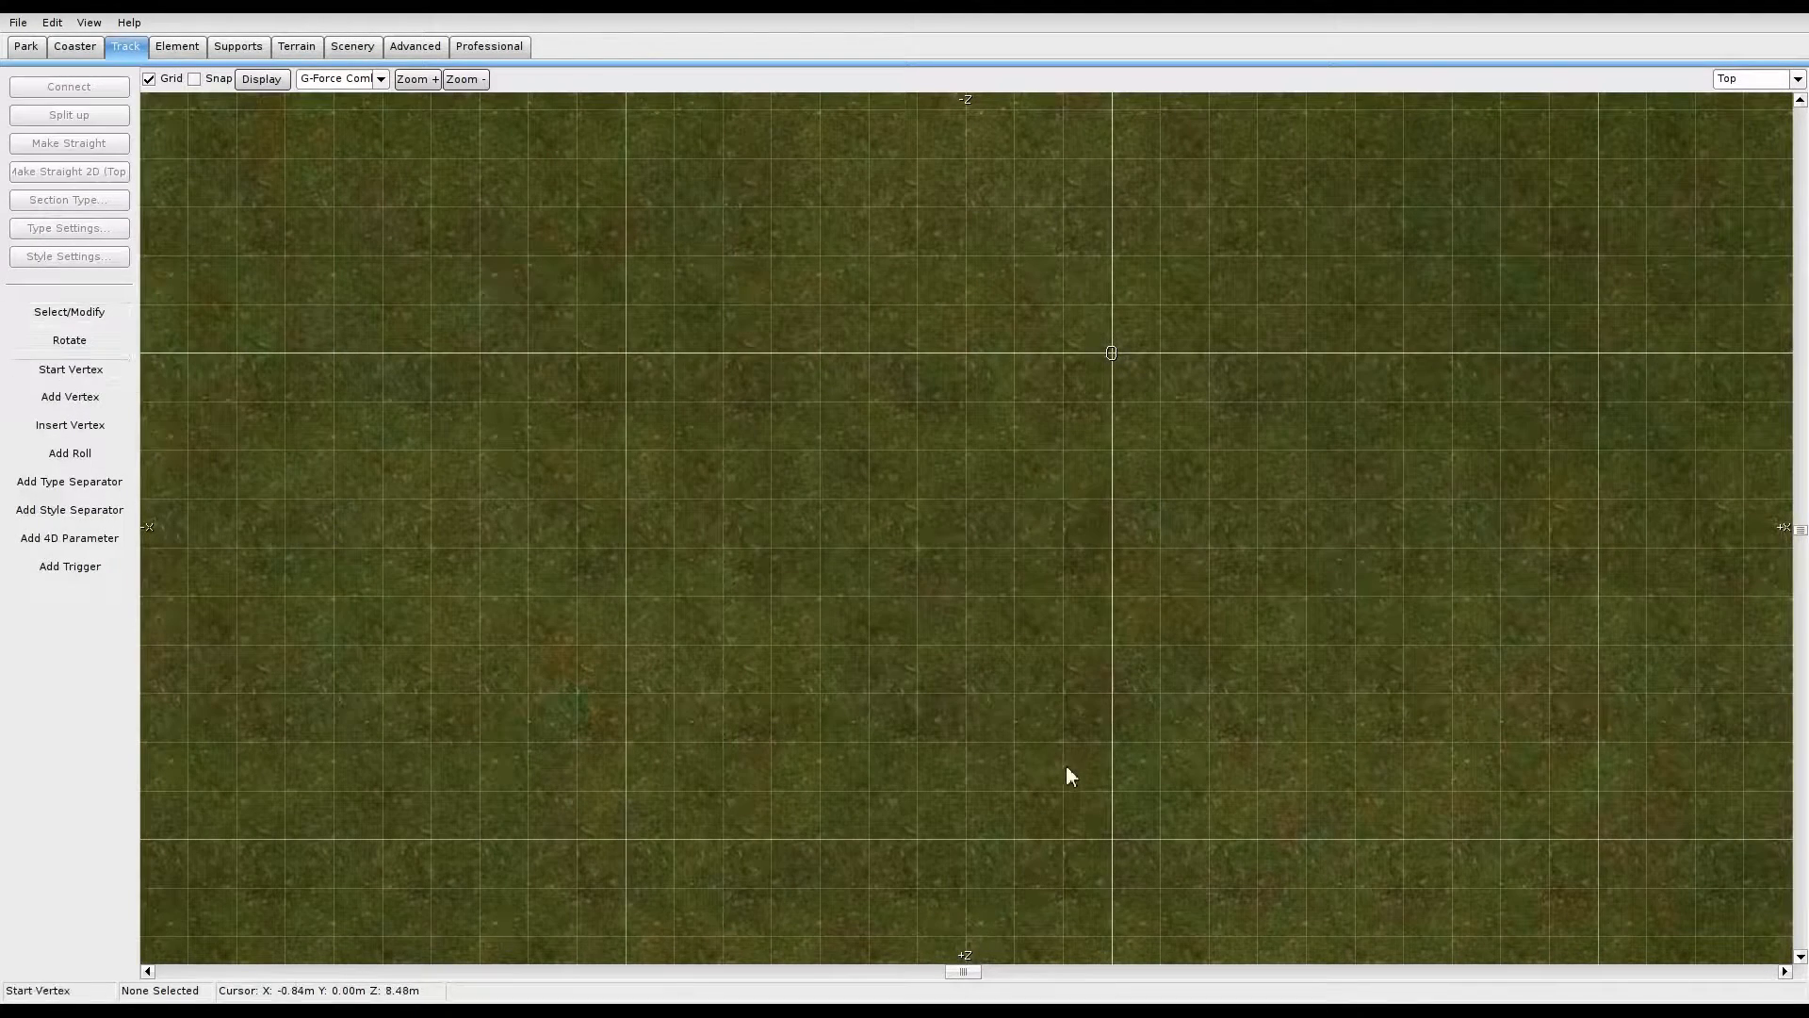
{"action": "left_click", "coordinate": [1112, 839]}
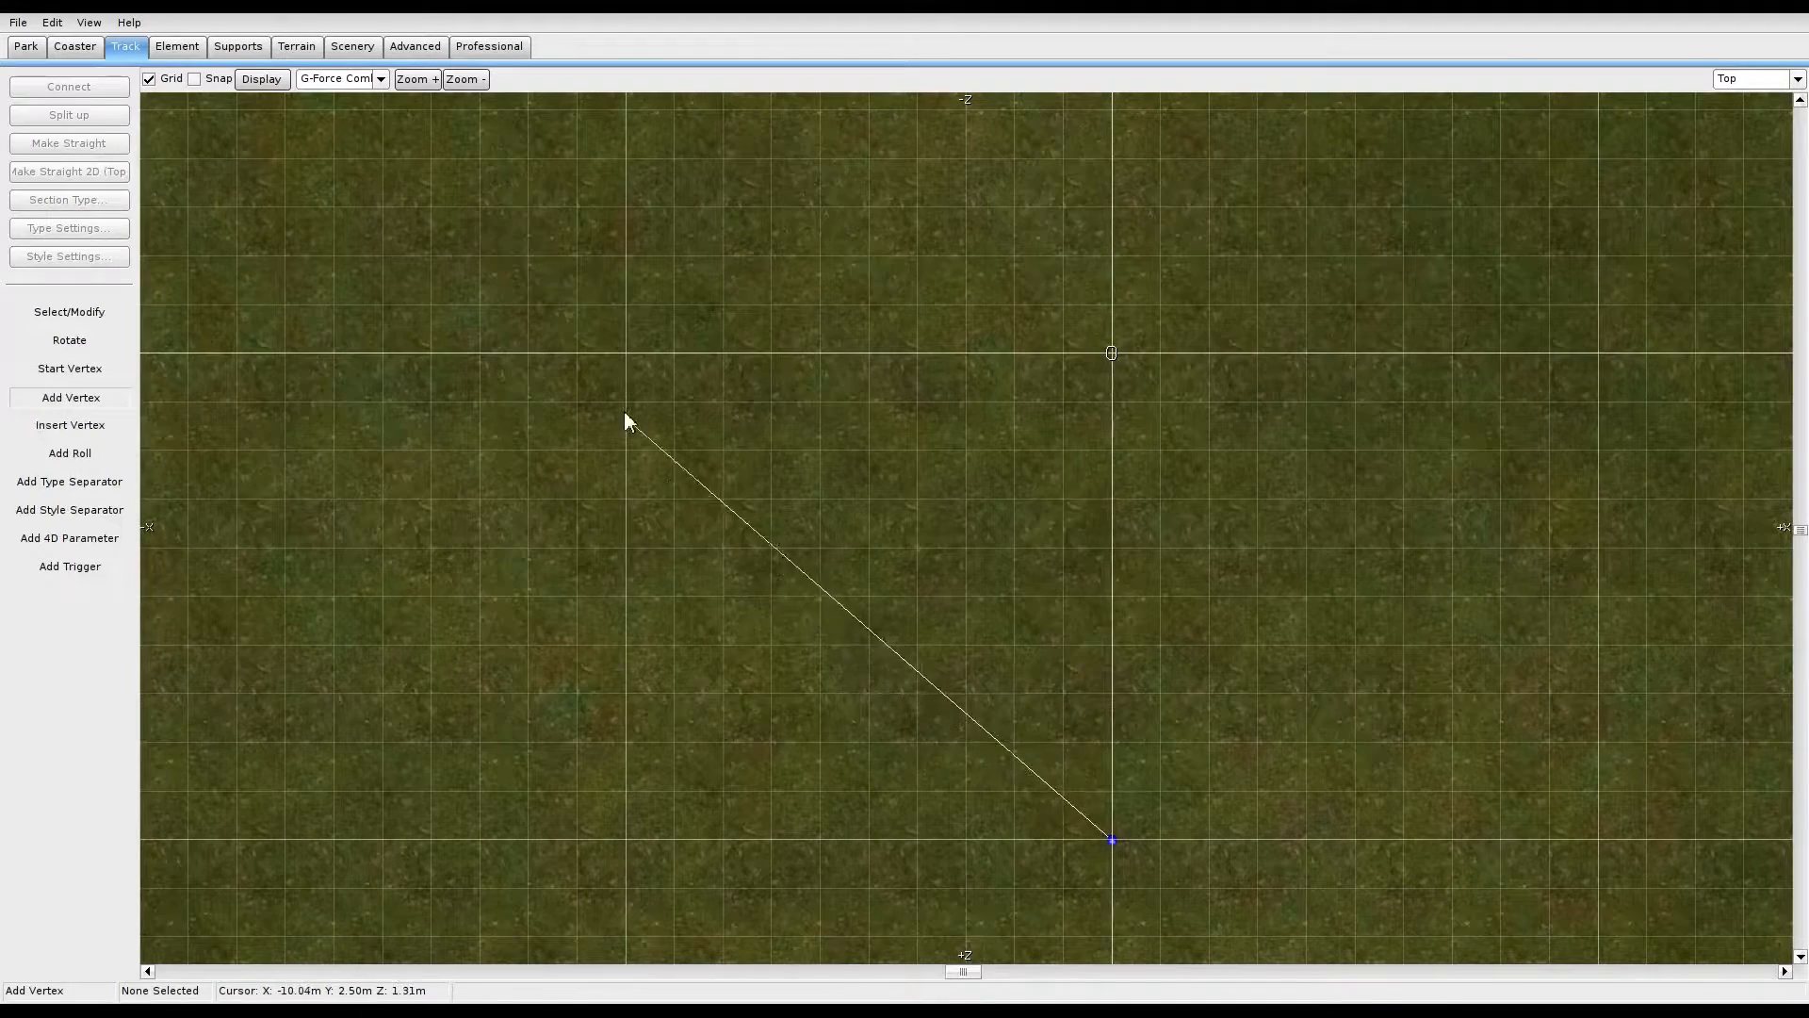
{"action": "left_click", "coordinate": [625, 351]}
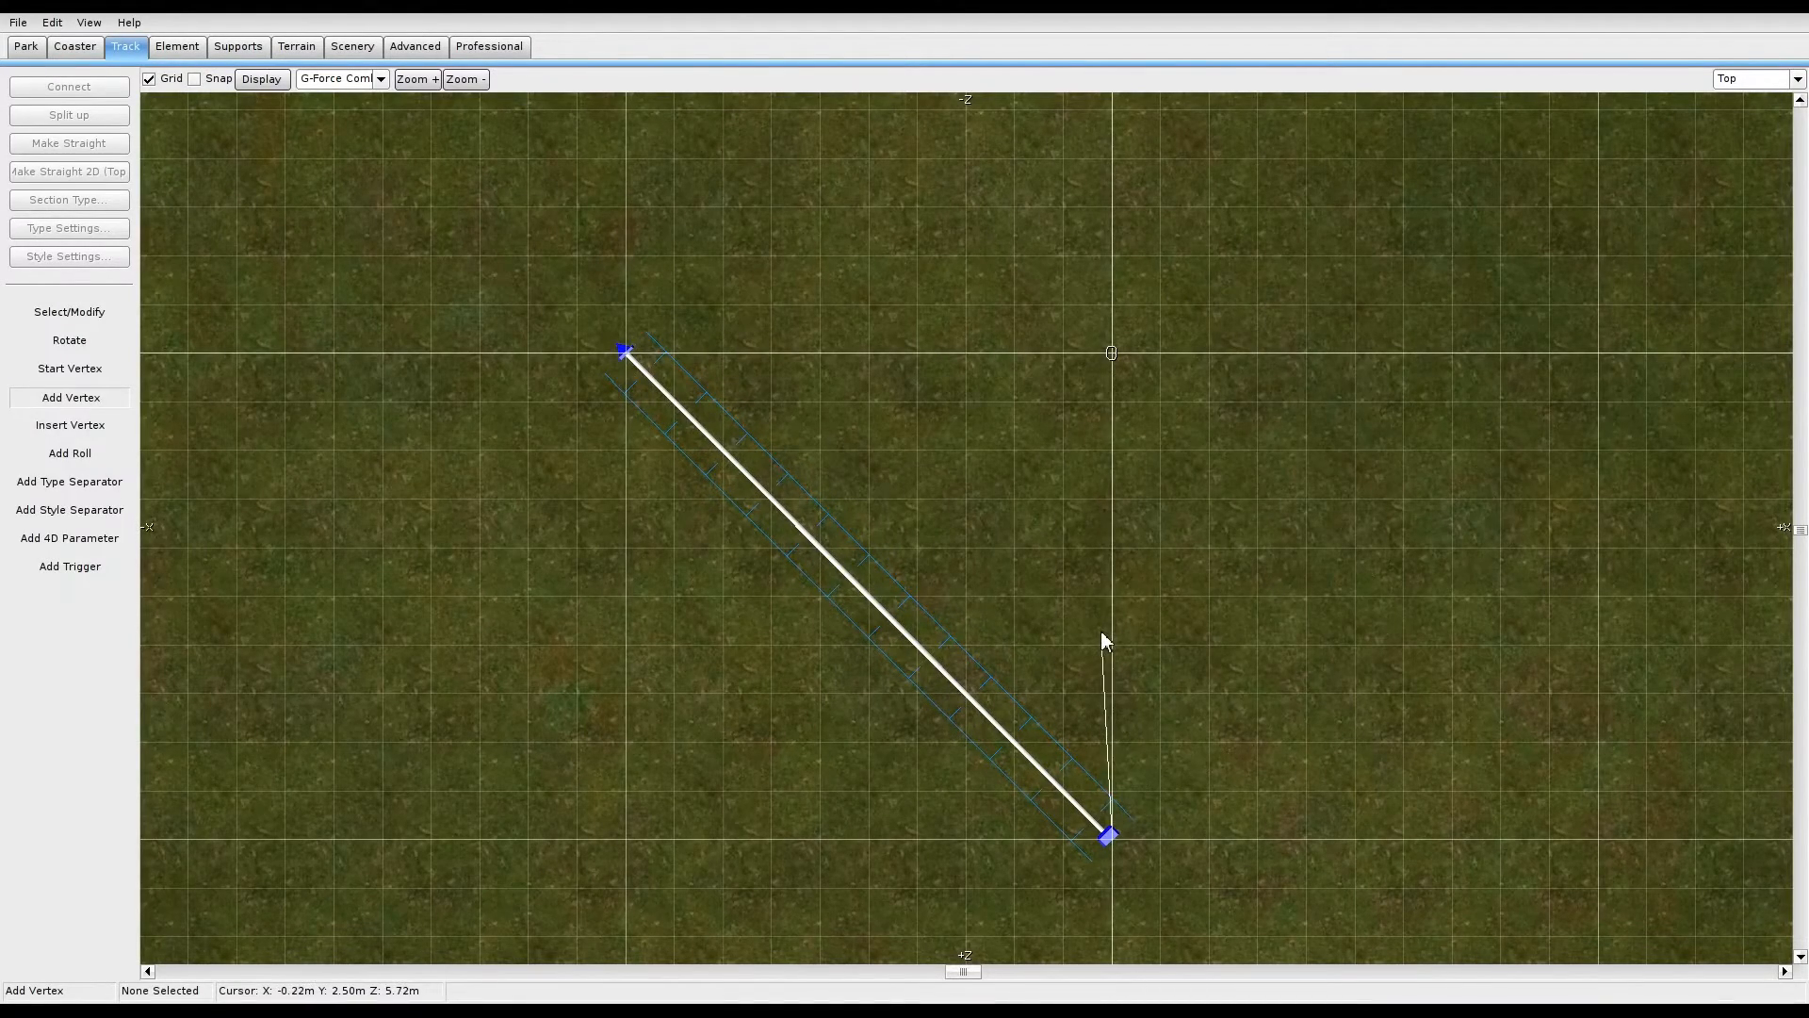
{"action": "scroll", "coordinate": [1034, 694], "scroll_direction": "down", "scroll_amount": 3}
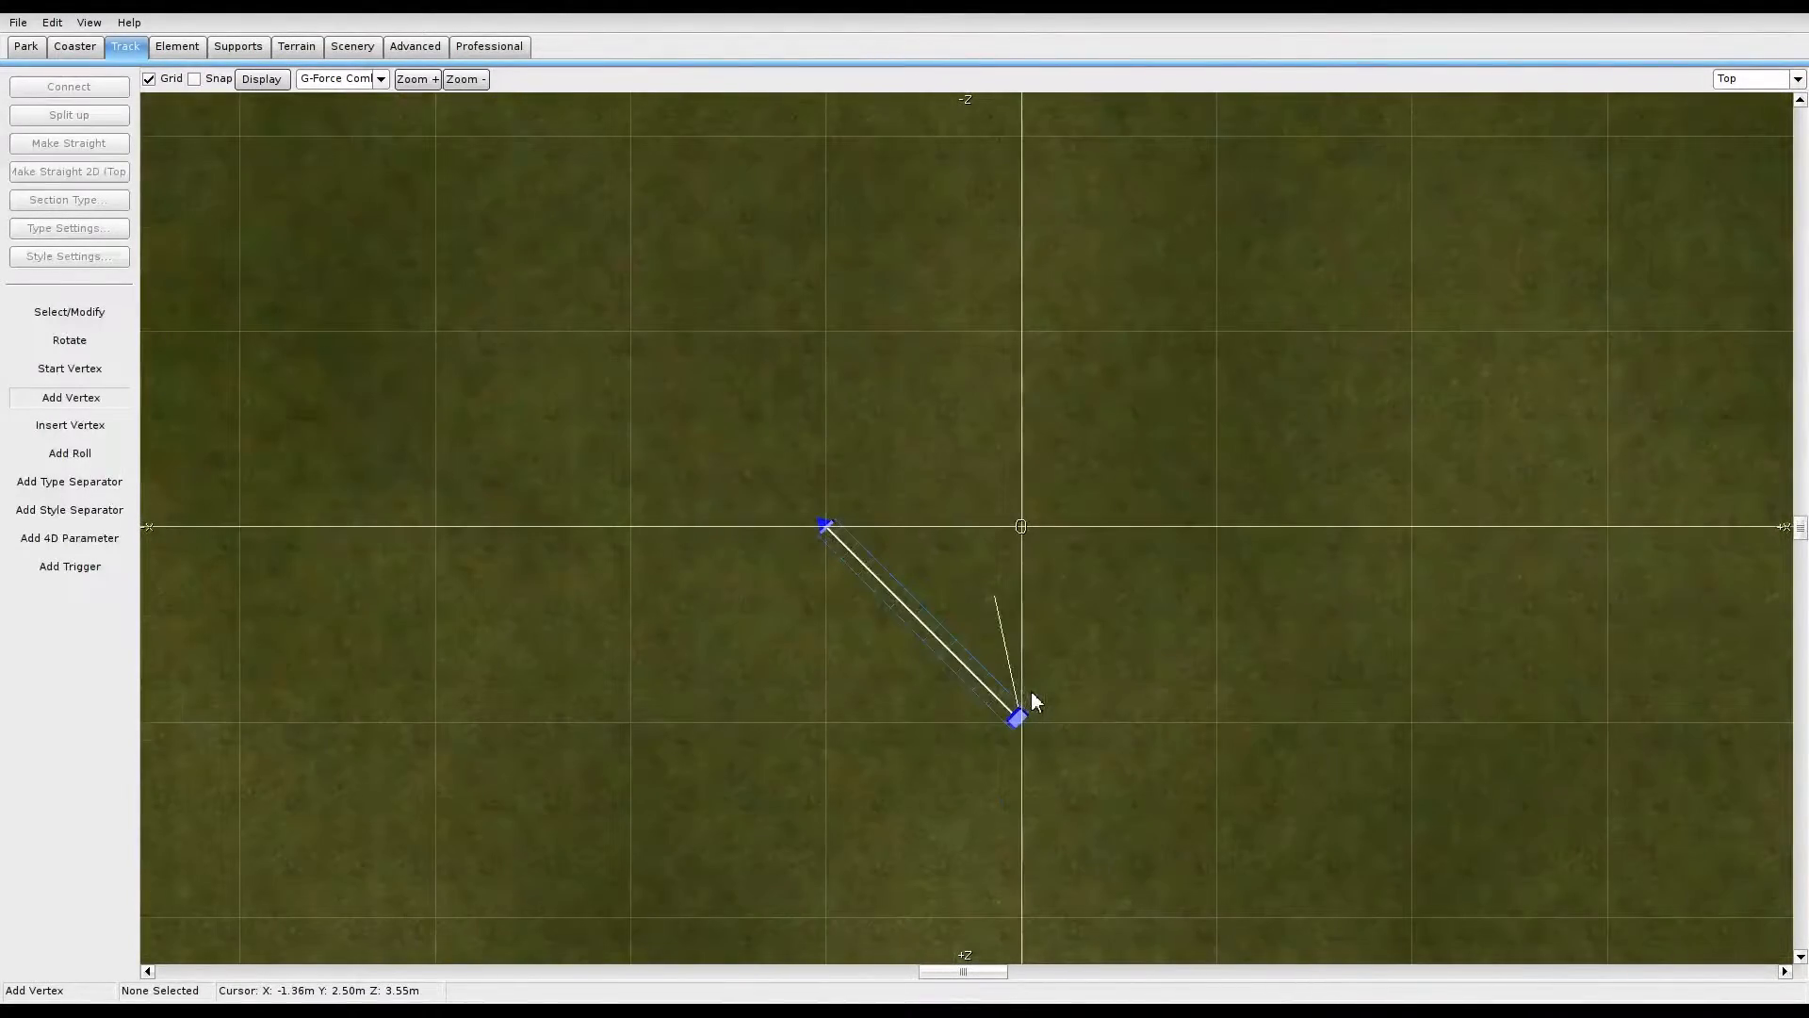
{"action": "scroll", "coordinate": [731, 439], "scroll_direction": "up", "scroll_amount": 3}
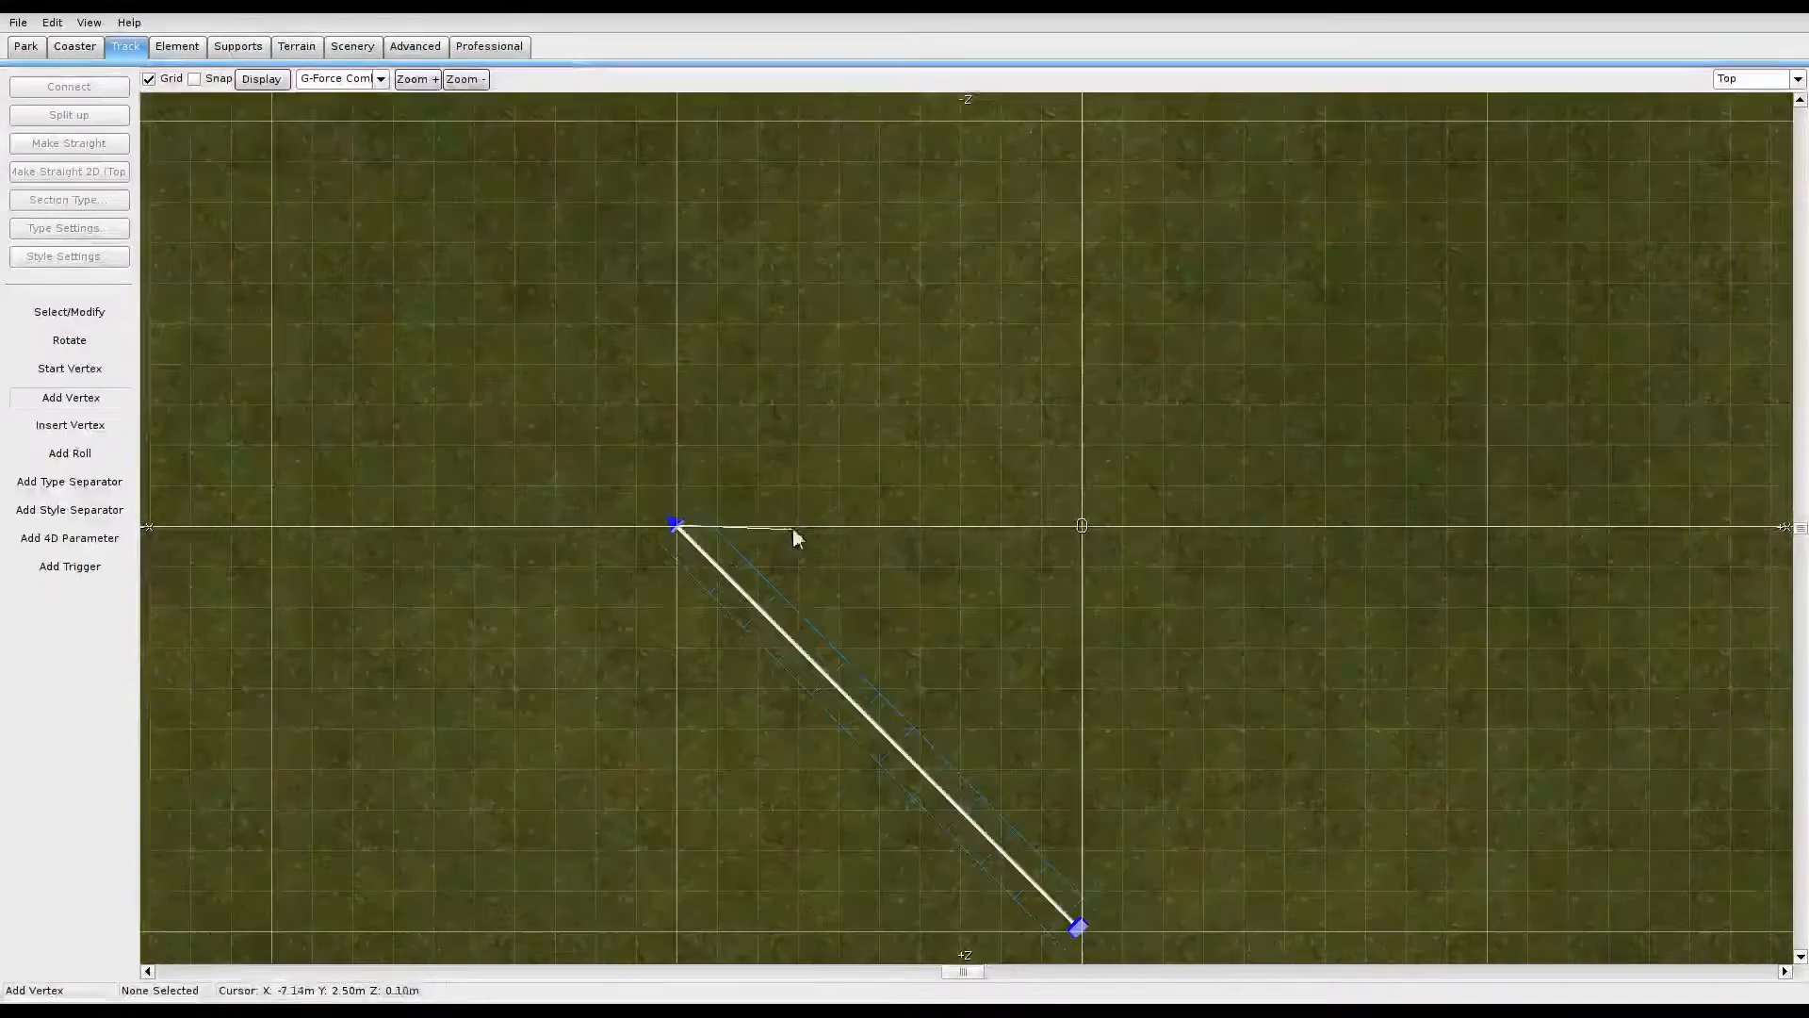
{"action": "left_click", "coordinate": [118, 312]}
Step: Set the Z coordinate of the track's start vertex to exactly 10 m
{"action": "right_click_drag", "start_coordinate": [1007, 645], "coordinate": [724, 446]}
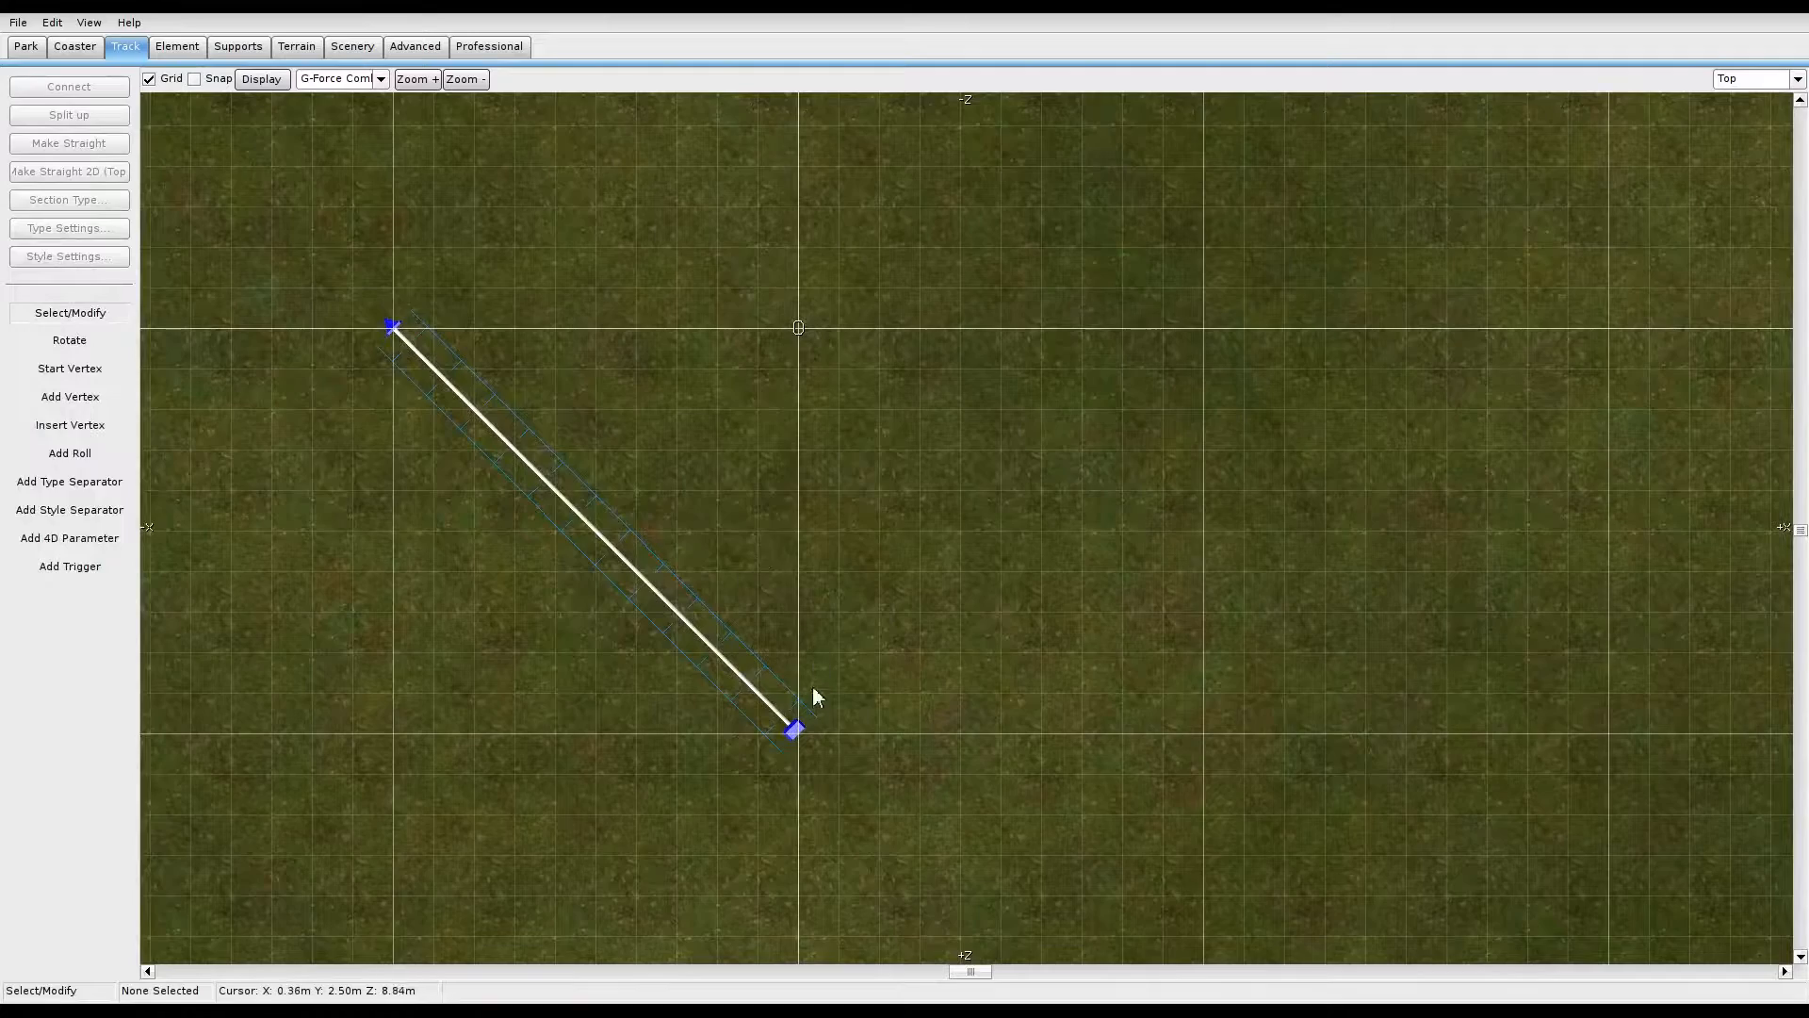
{"action": "double_click", "coordinate": [796, 733]}
{"action": "right_click_drag", "start_coordinate": [946, 633], "coordinate": [1014, 608]}
{"action": "scroll", "coordinate": [1014, 618], "scroll_direction": "up", "scroll_amount": 2}
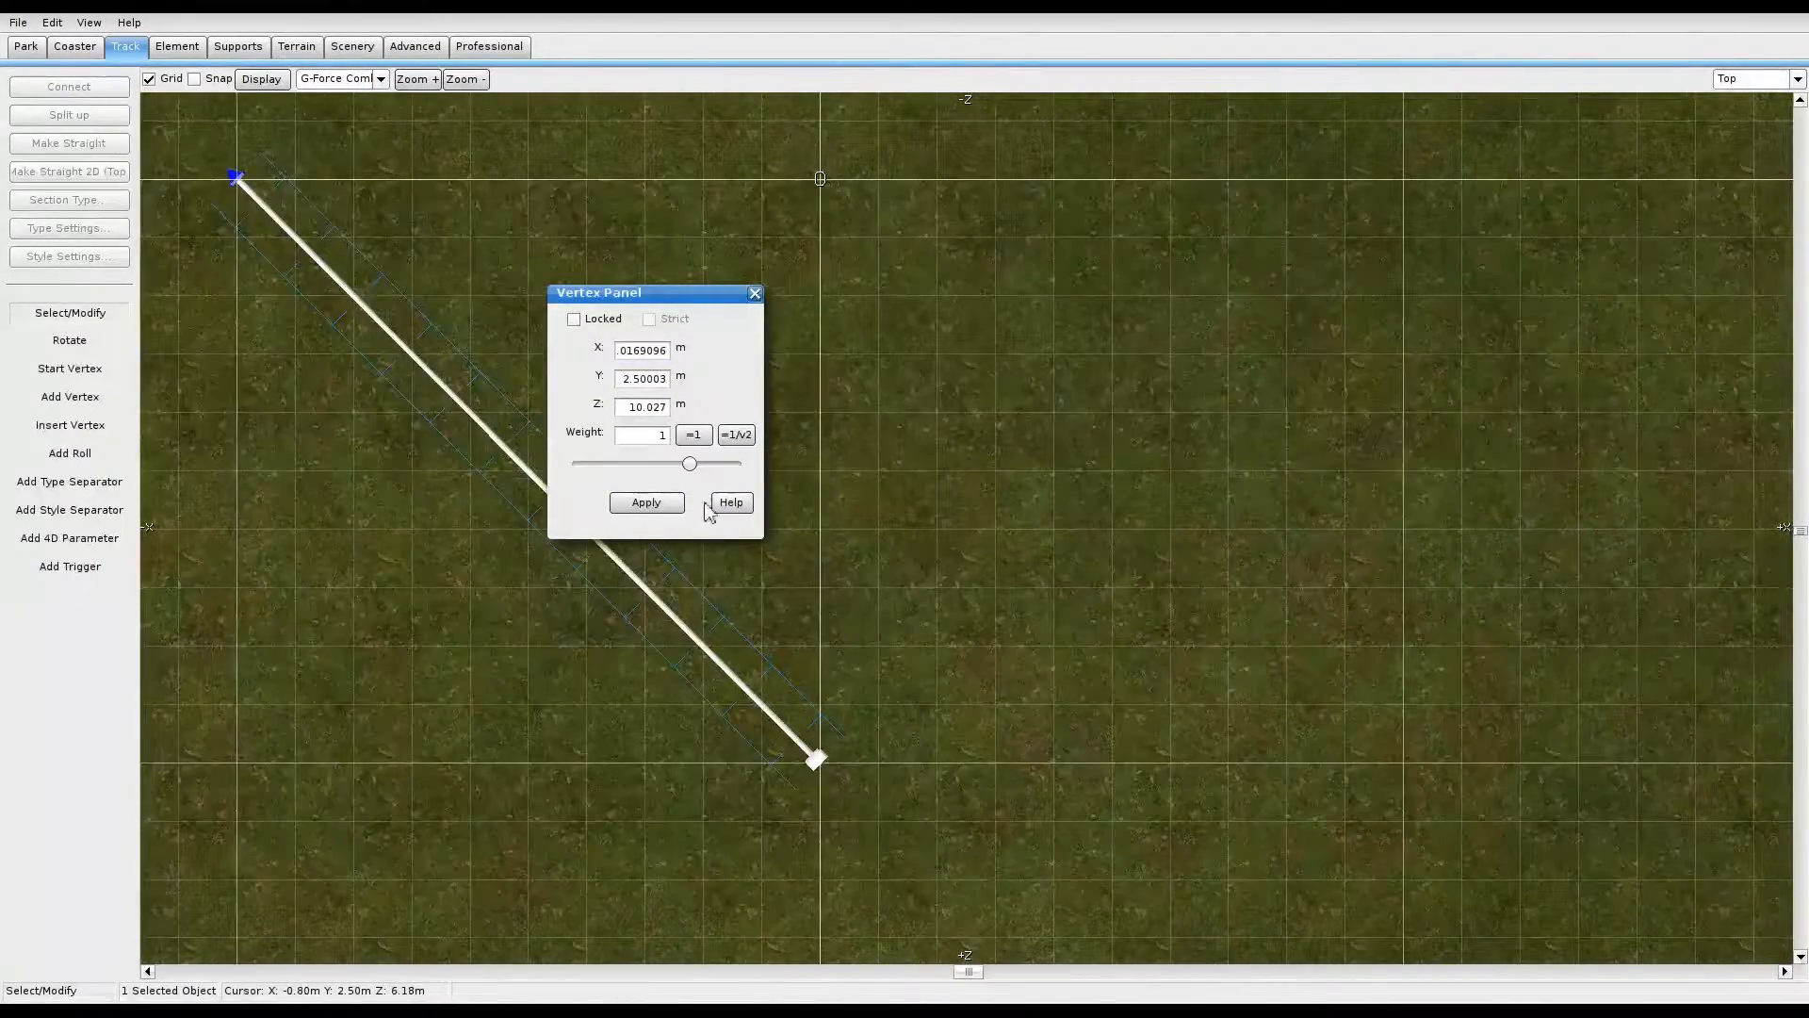
{"action": "double_click", "coordinate": [630, 414]}
{"action": "type", "text": "10"}
{"action": "left_click", "coordinate": [664, 502]}
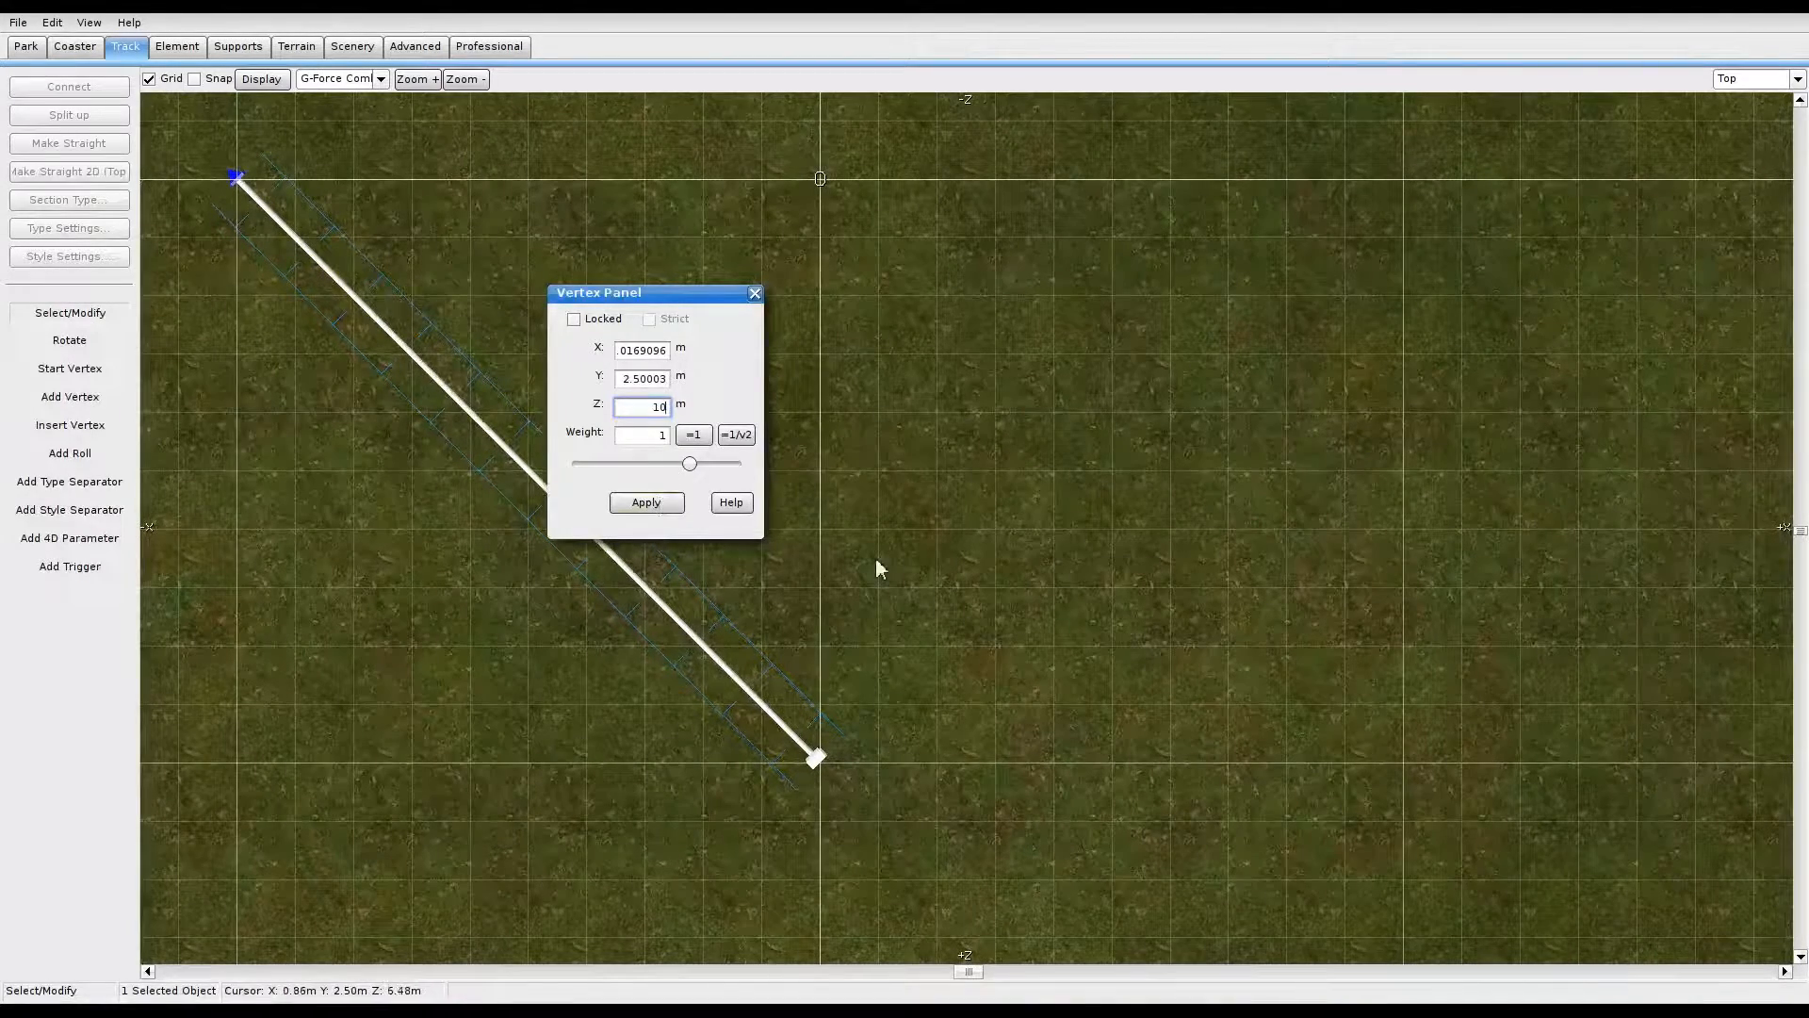
{"action": "left_click", "coordinate": [1016, 551]}
{"action": "left_click", "coordinate": [754, 294]}
Step: Set the Z coordinate of the track's end vertex to exactly 0 m
{"action": "right_click_drag", "start_coordinate": [665, 375], "coordinate": [946, 550]}
{"action": "left_click", "coordinate": [516, 354]}
{"action": "double_click", "coordinate": [516, 357]}
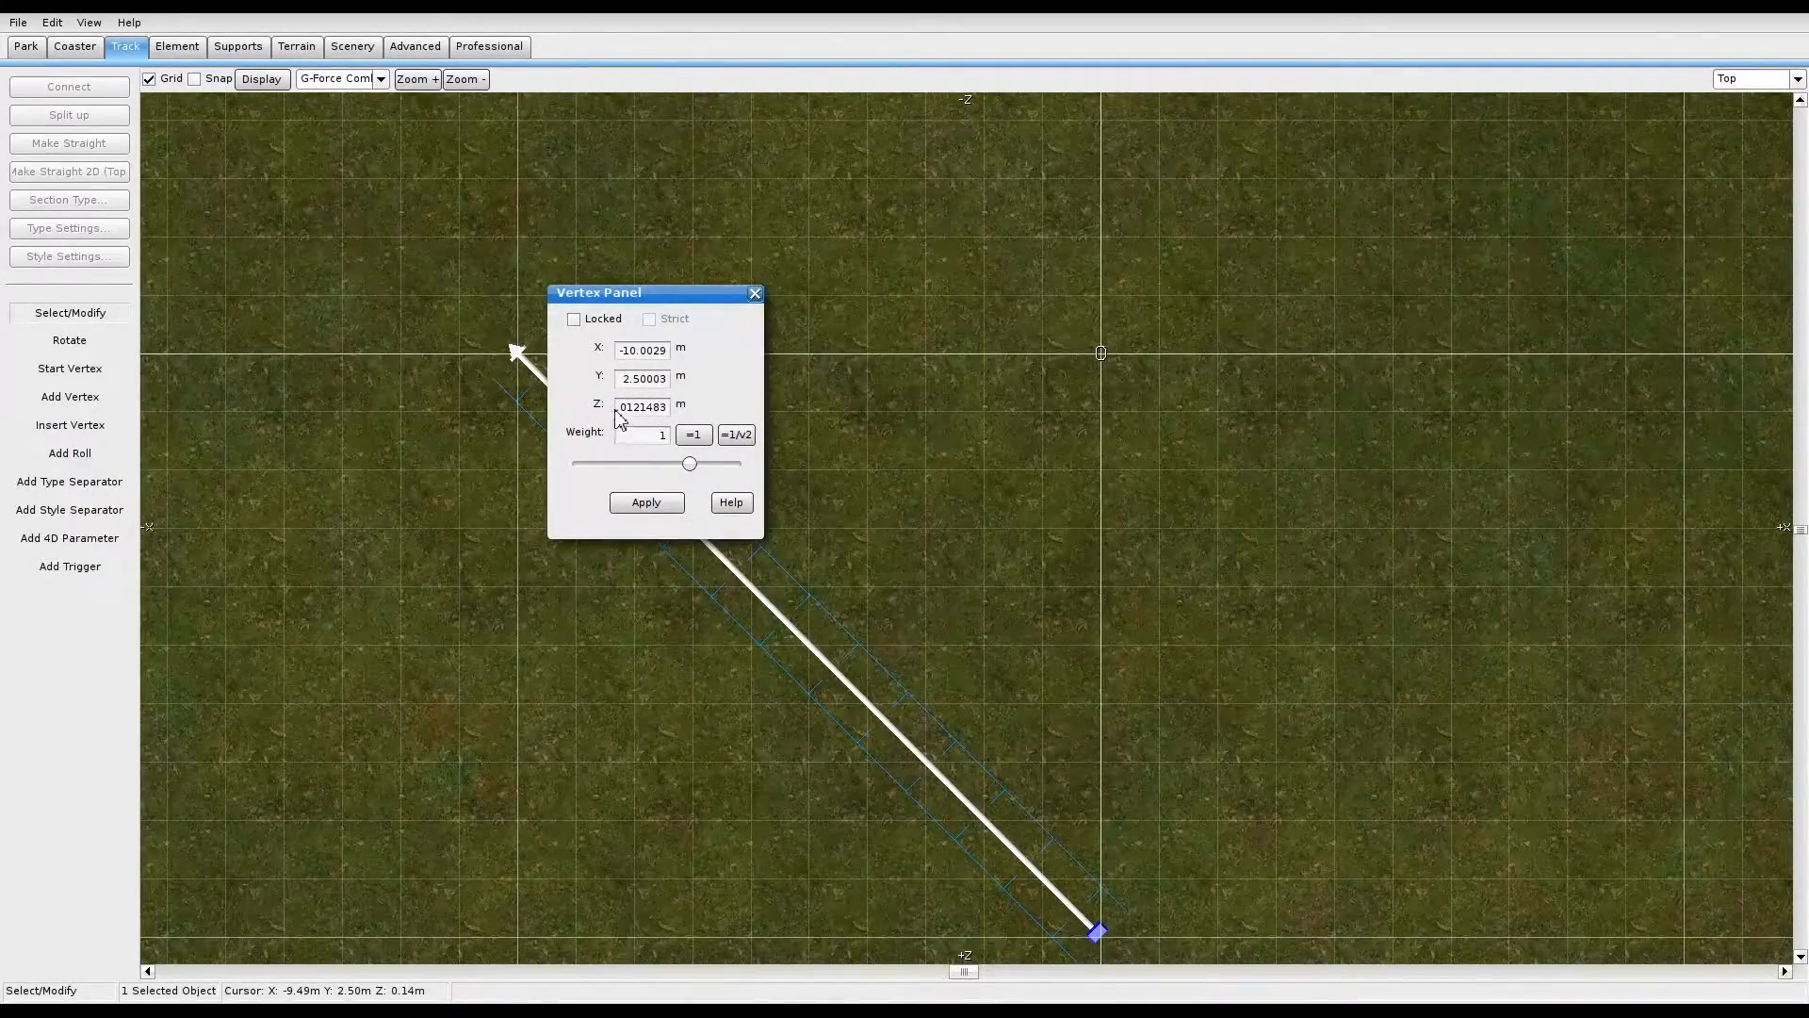
{"action": "left_click", "coordinate": [636, 409]}
{"action": "key", "text": "Home"}
{"action": "left_click_drag", "start_coordinate": [619, 409], "coordinate": [841, 441]}
{"action": "type", "text": "0"}
{"action": "left_click", "coordinate": [669, 507]}
{"action": "left_click", "coordinate": [920, 484]}
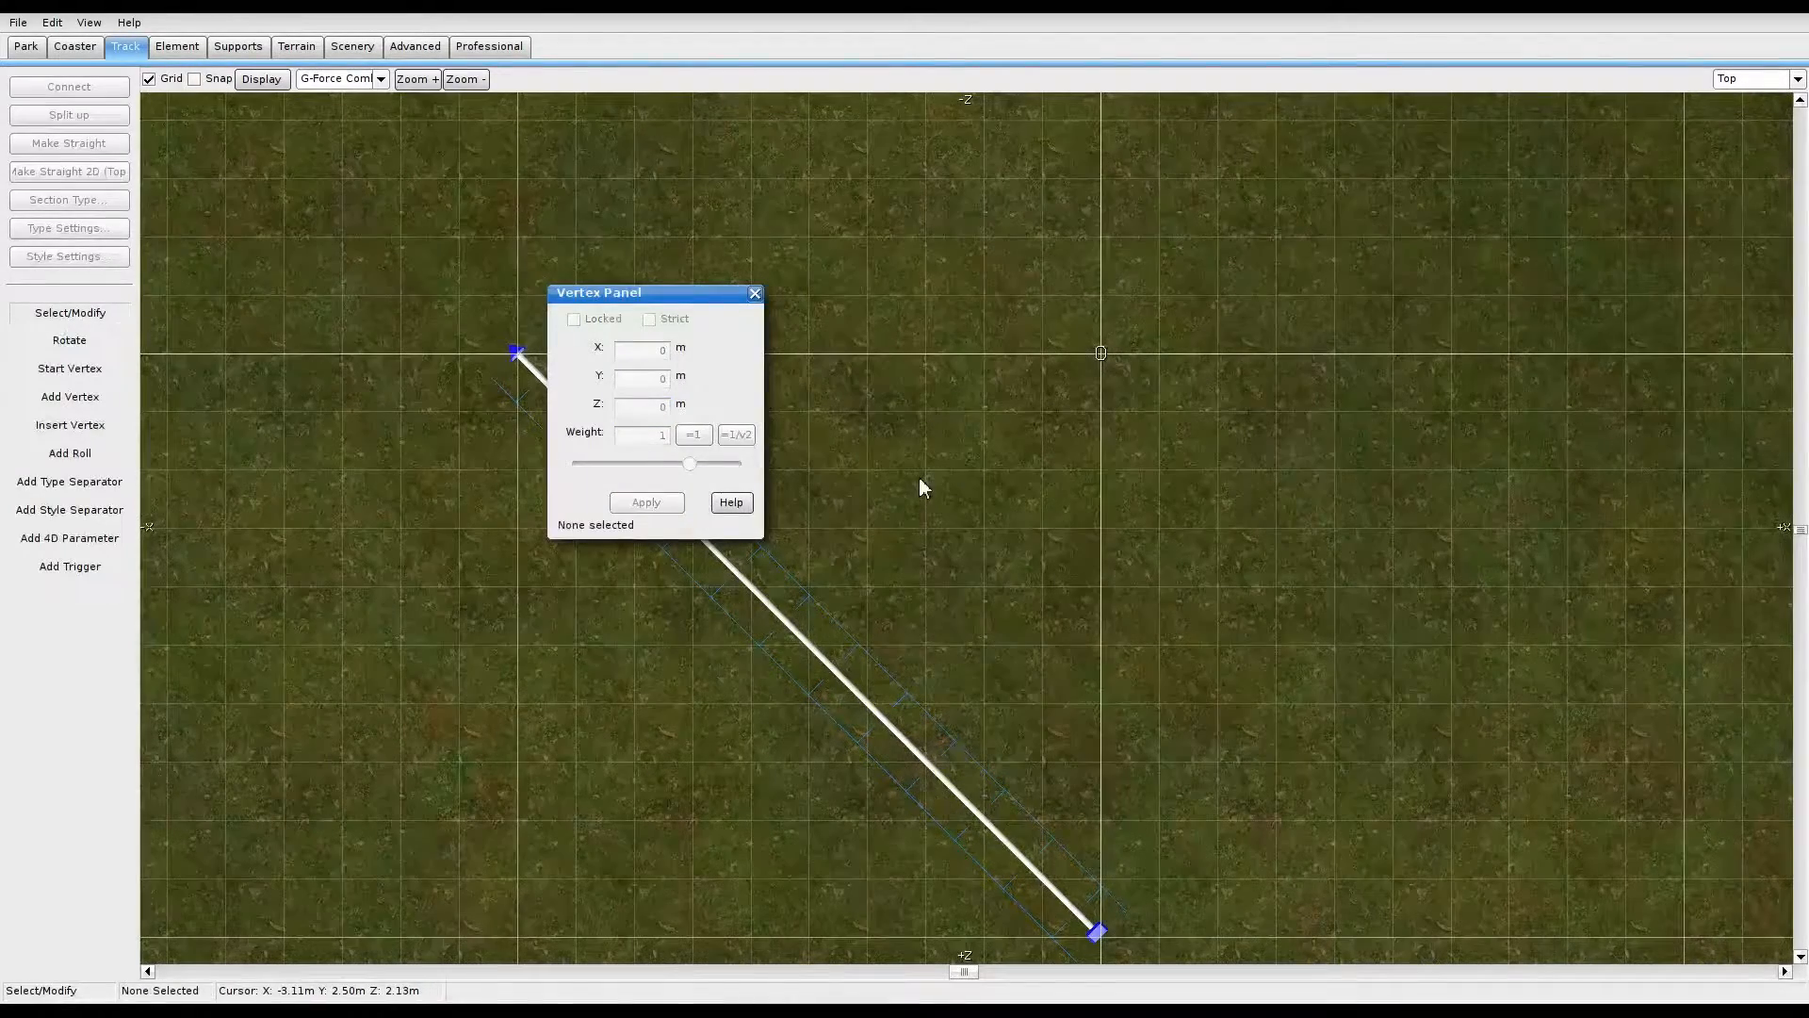
{"action": "left_click", "coordinate": [755, 293]}
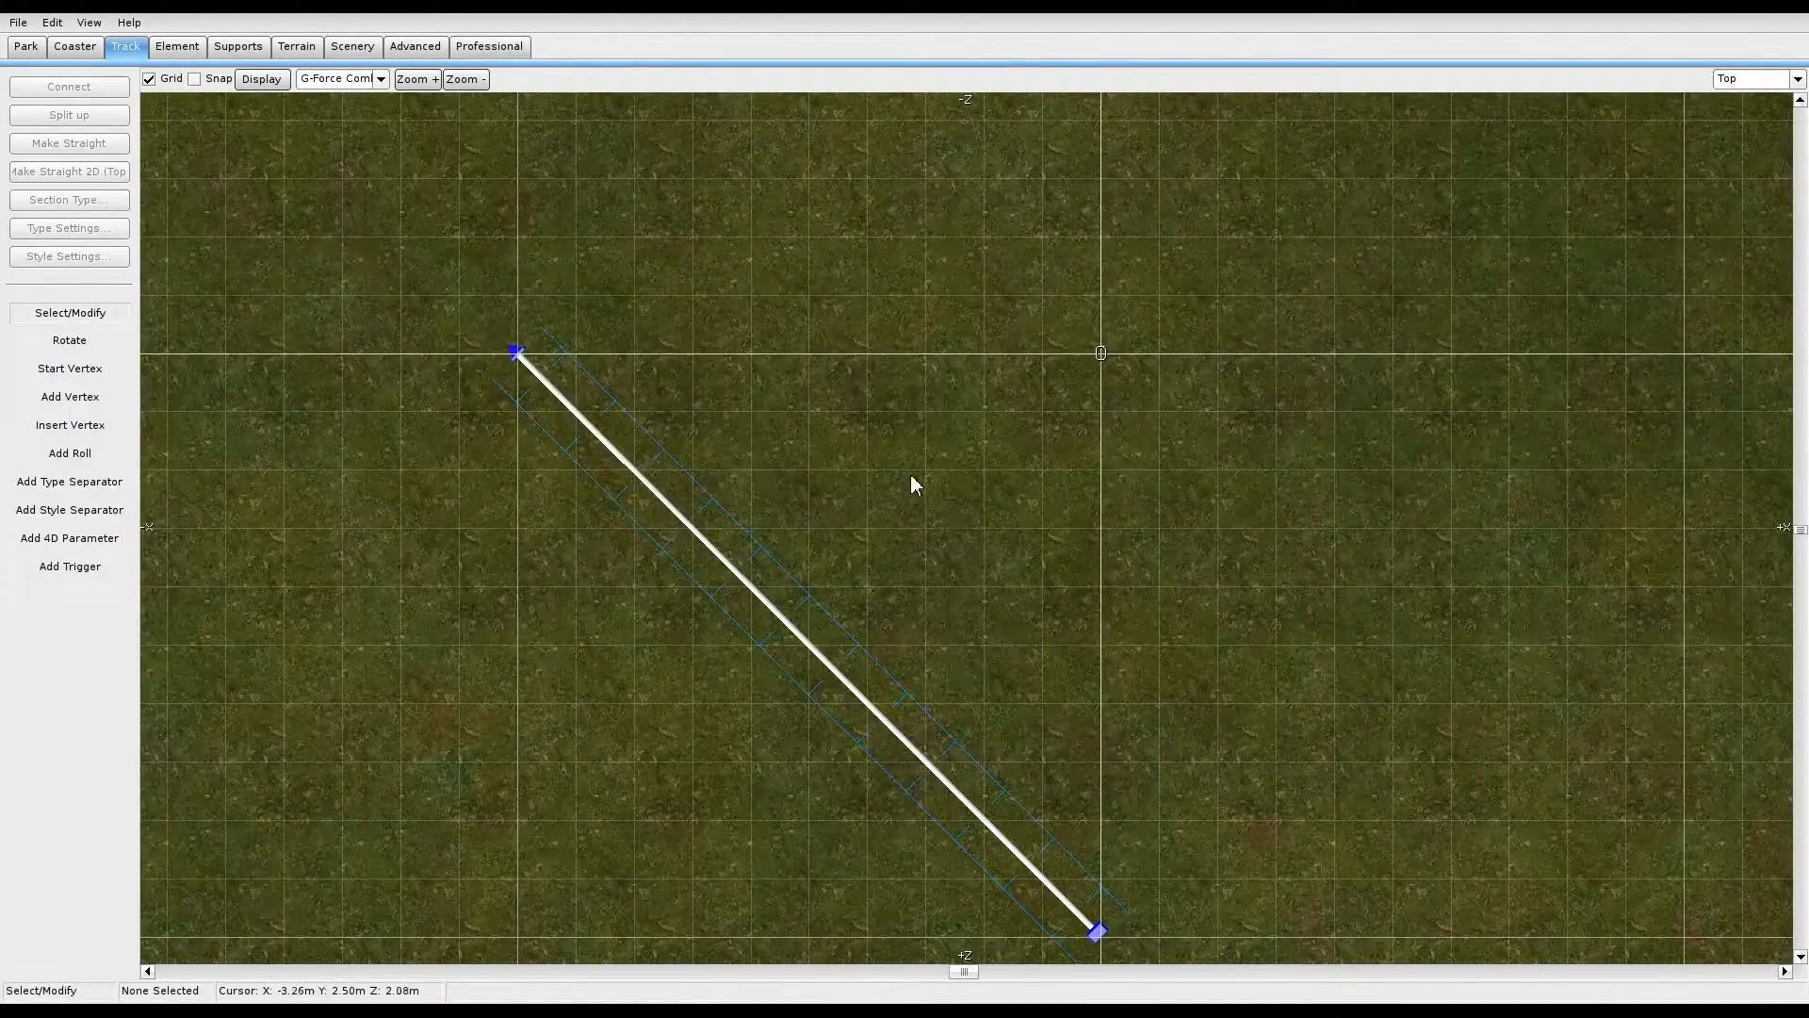
Step: Raise the track's start vertex to a height (Y) of 8 m
{"action": "right_click_drag", "start_coordinate": [910, 473], "coordinate": [753, 418]}
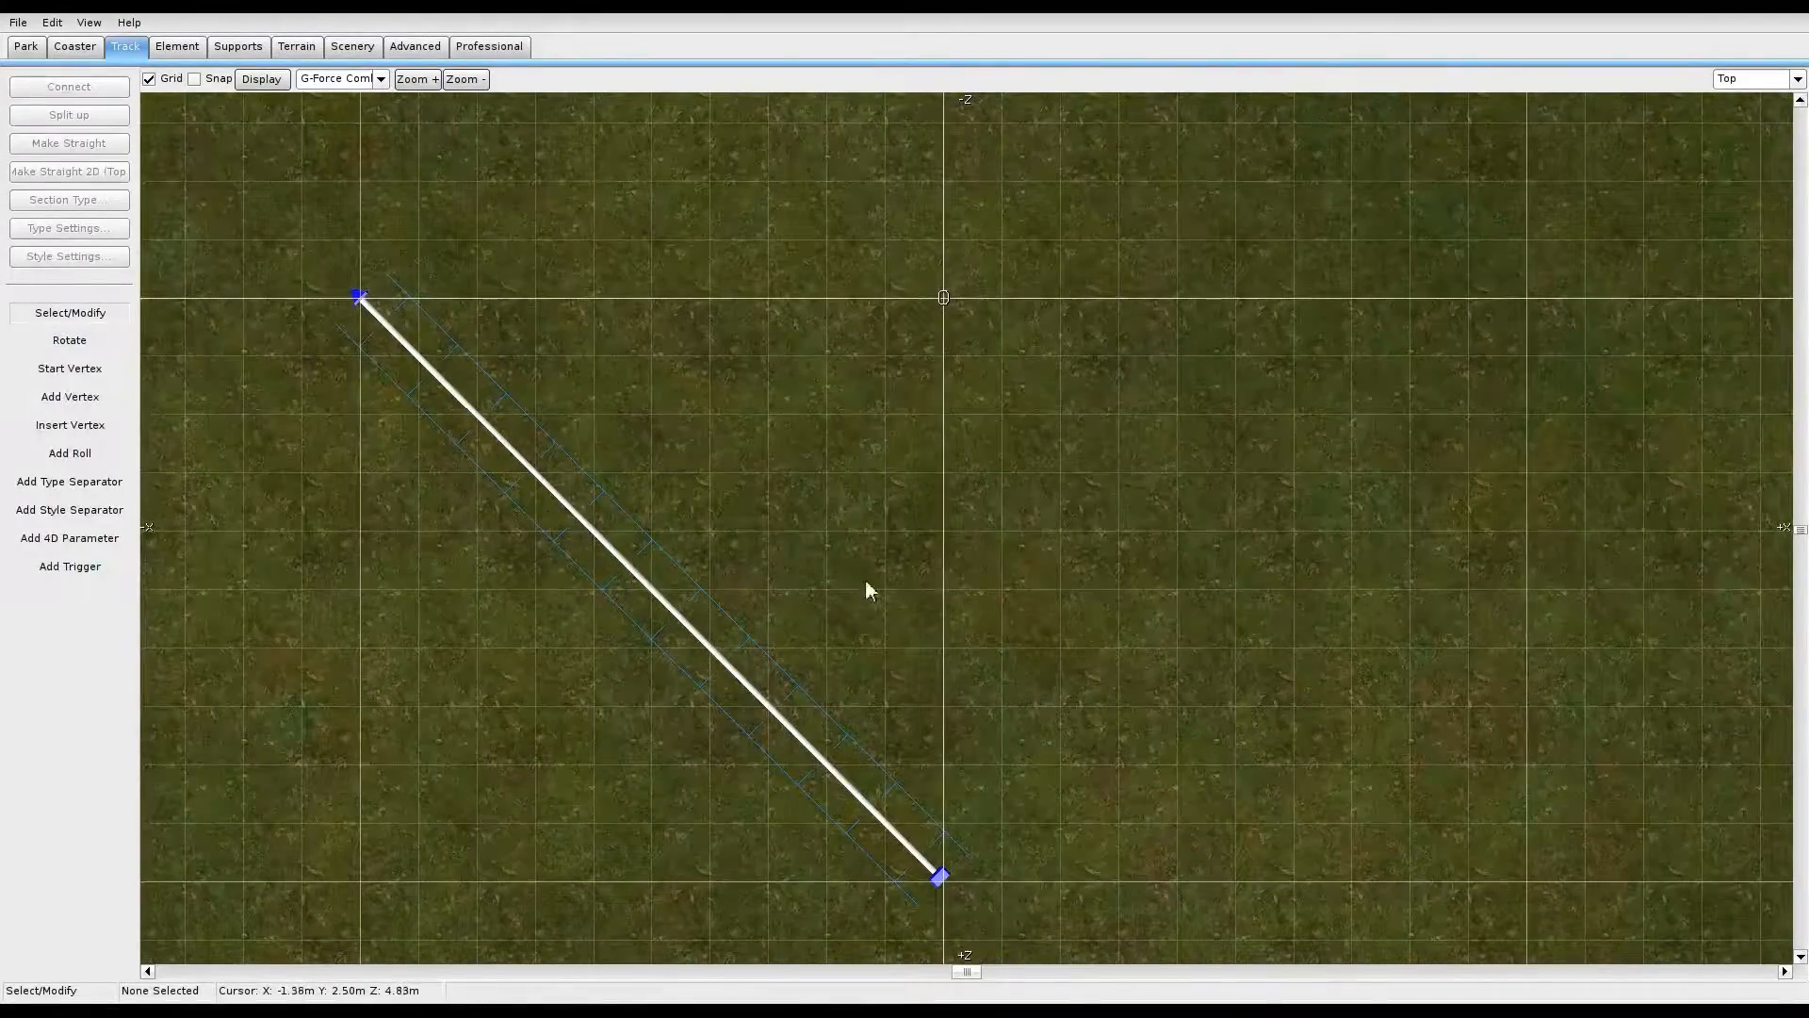
{"action": "double_click", "coordinate": [940, 876]}
{"action": "left_click", "coordinate": [619, 381]}
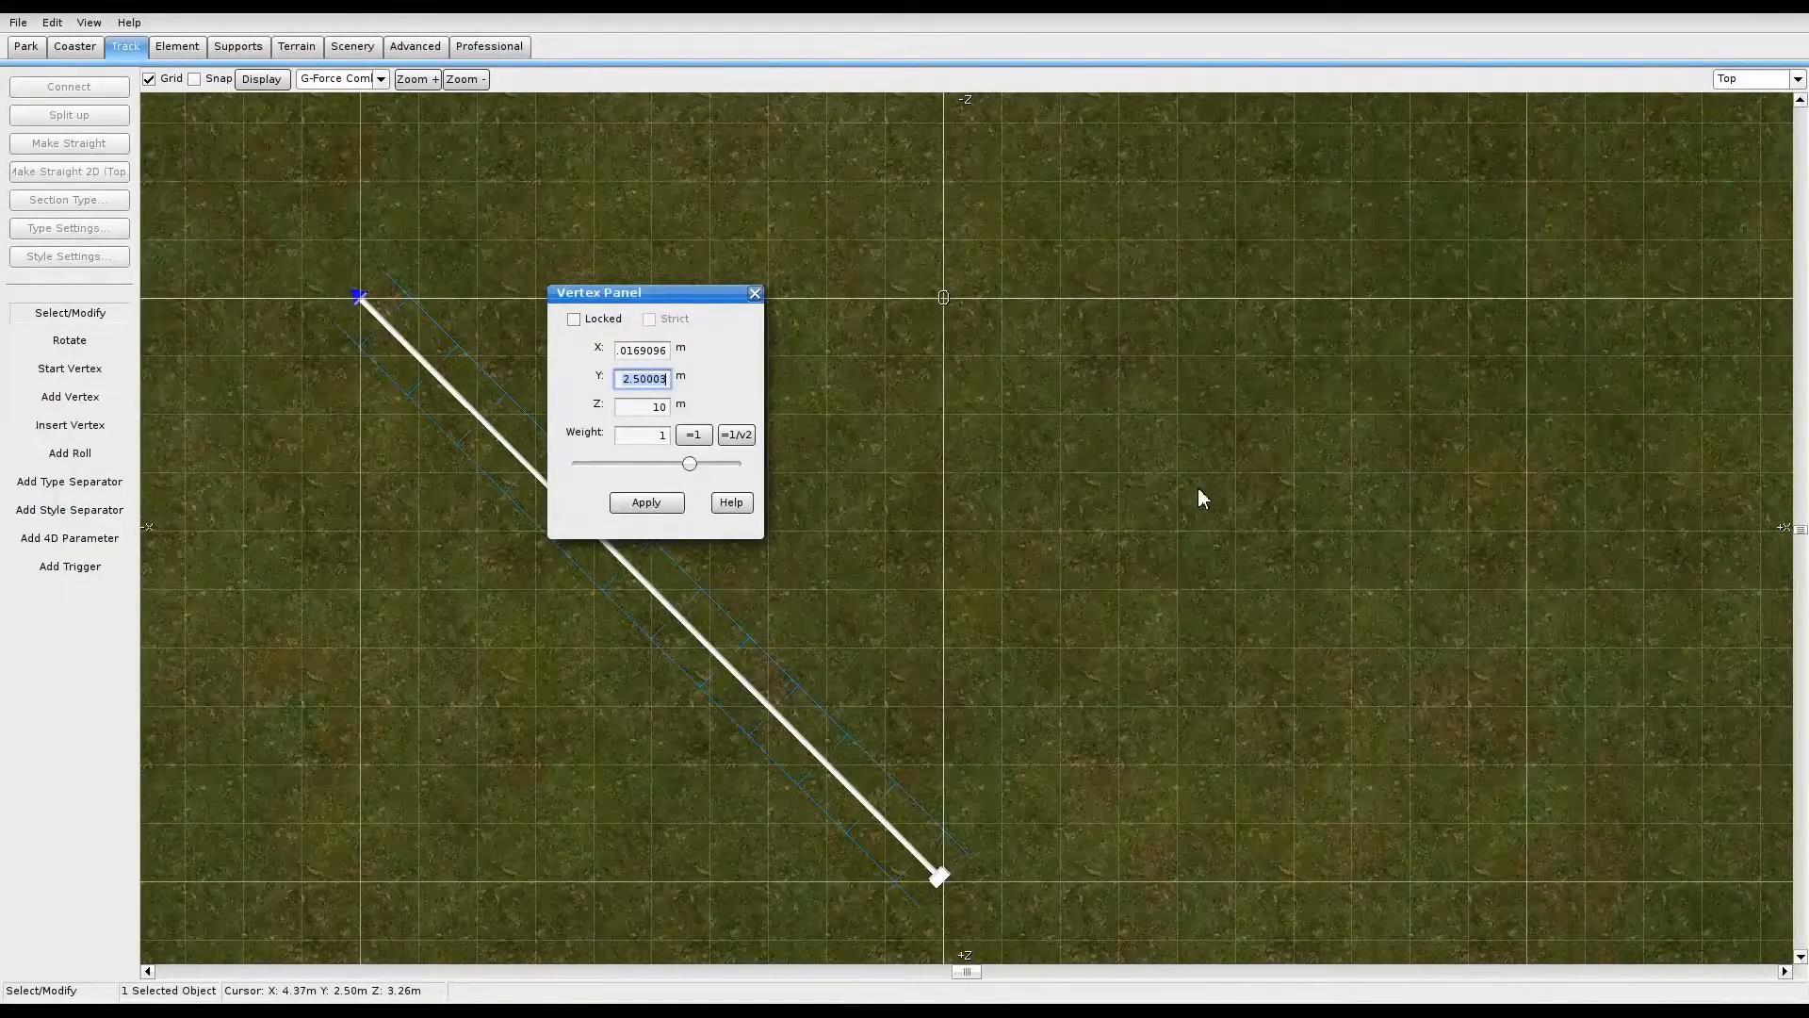
{"action": "type", "text": "8"}
{"action": "left_click", "coordinate": [664, 506]}
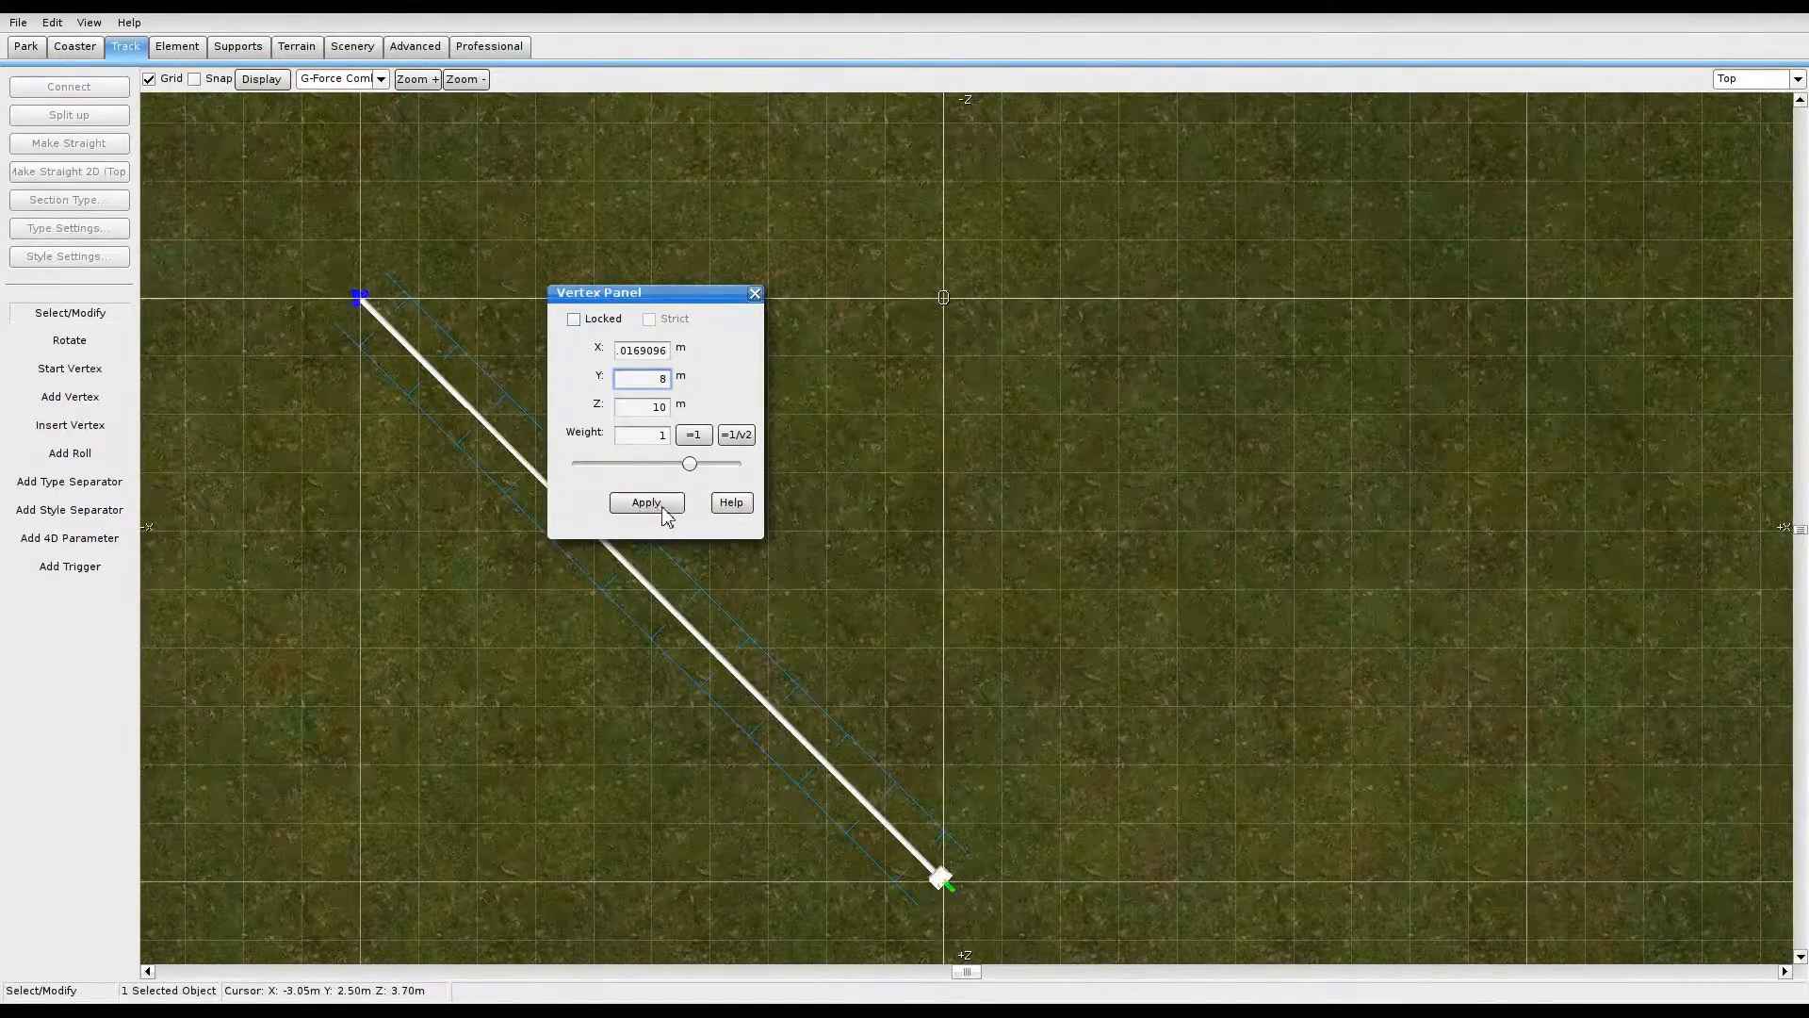
{"action": "left_click", "coordinate": [755, 293]}
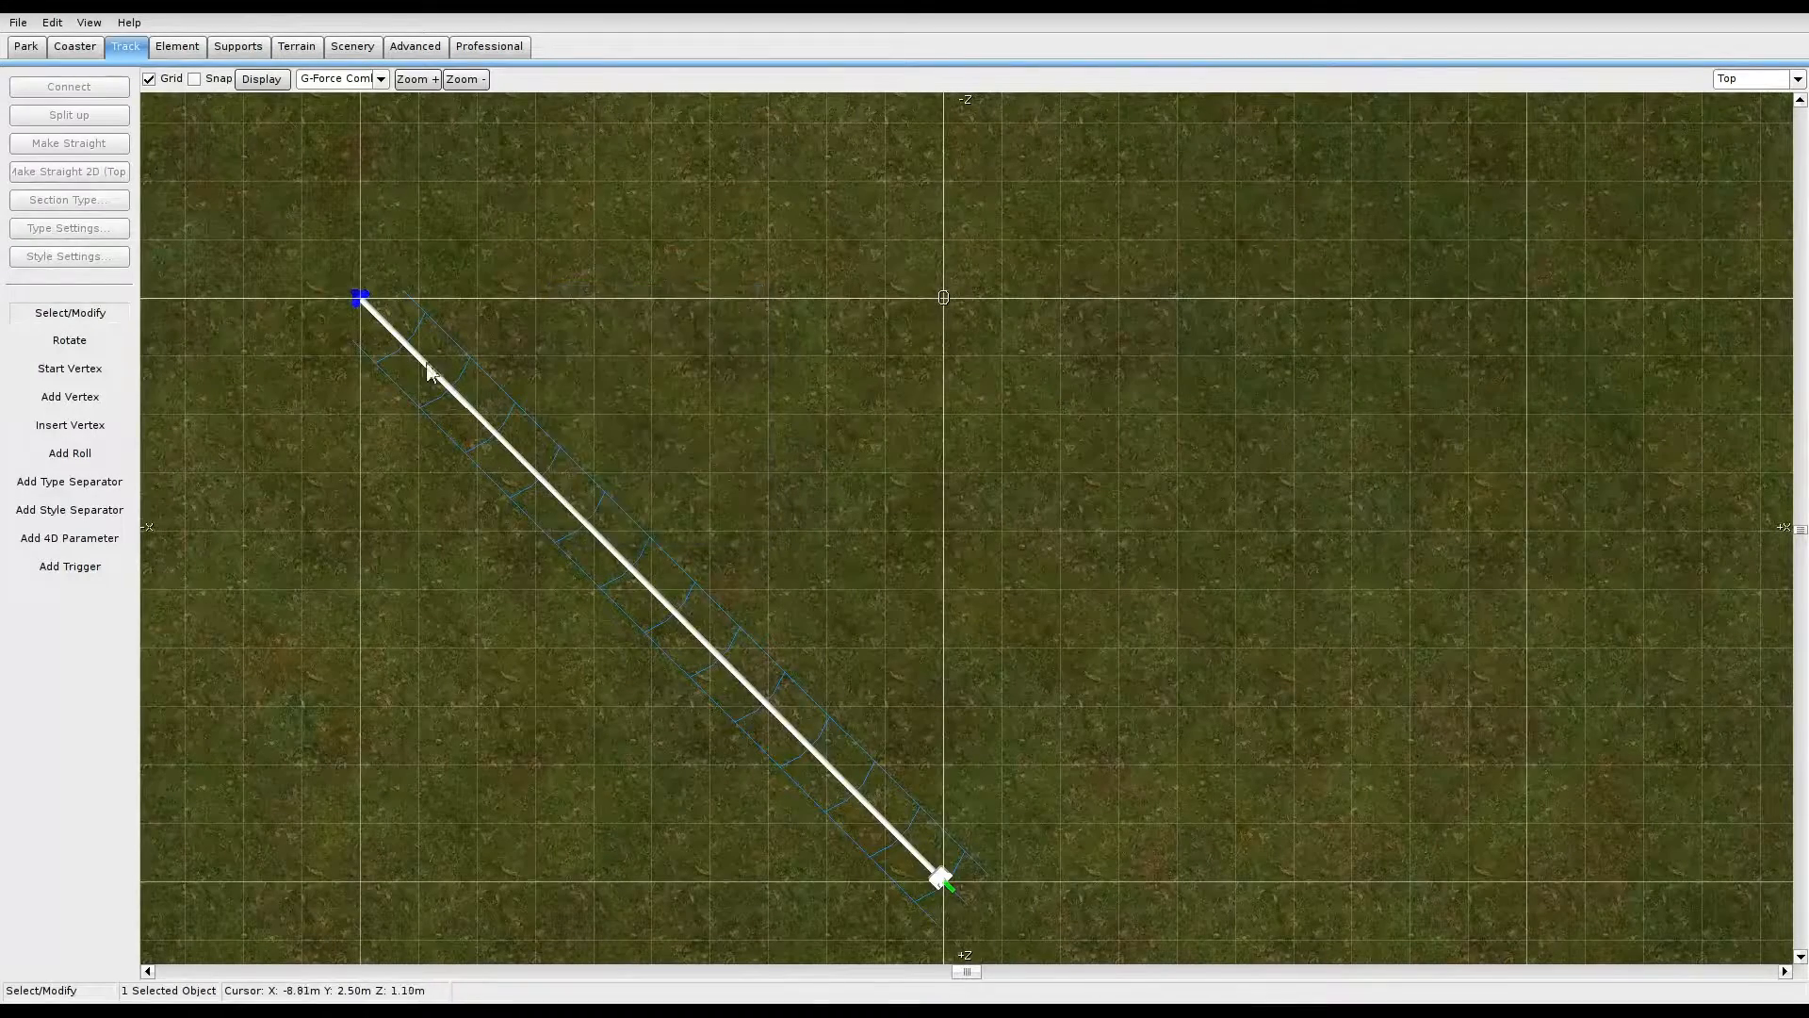
Step: Raise the track's end vertex to a height (Y) of 8 m
{"action": "double_click", "coordinate": [364, 309]}
{"action": "left_click", "coordinate": [630, 379]}
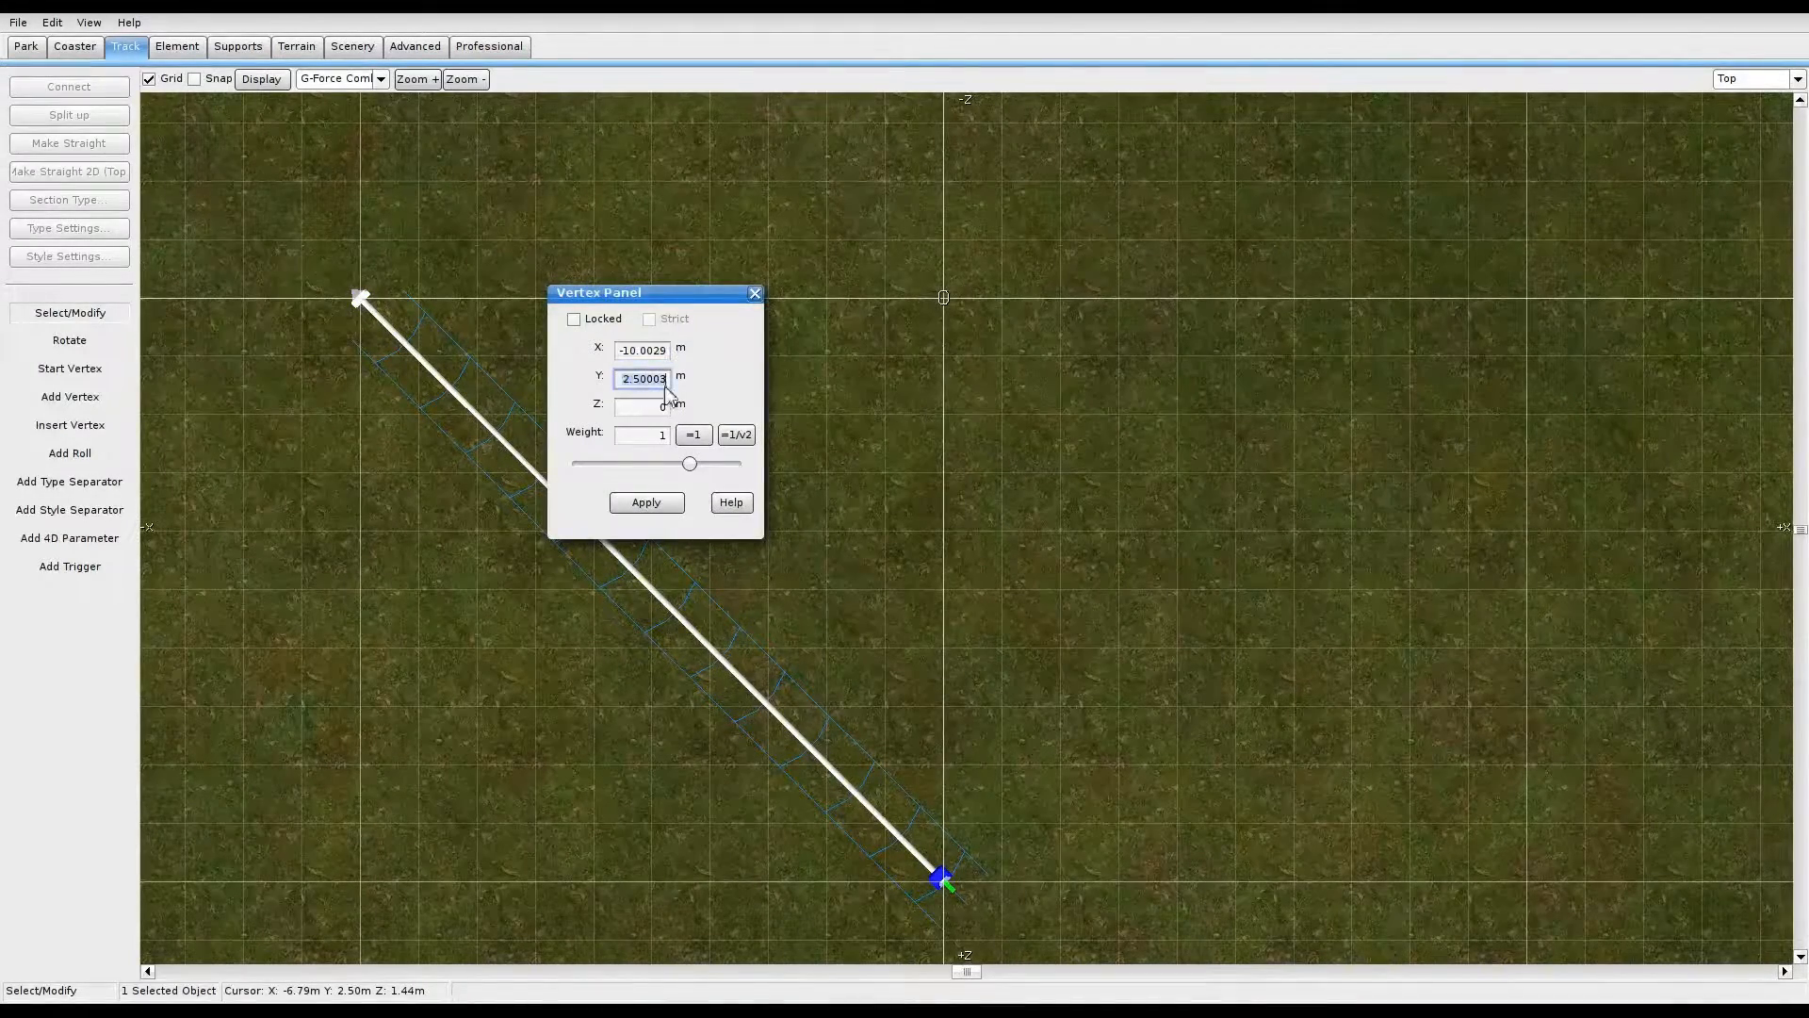
{"action": "type", "text": "8"}
{"action": "left_click", "coordinate": [679, 506]}
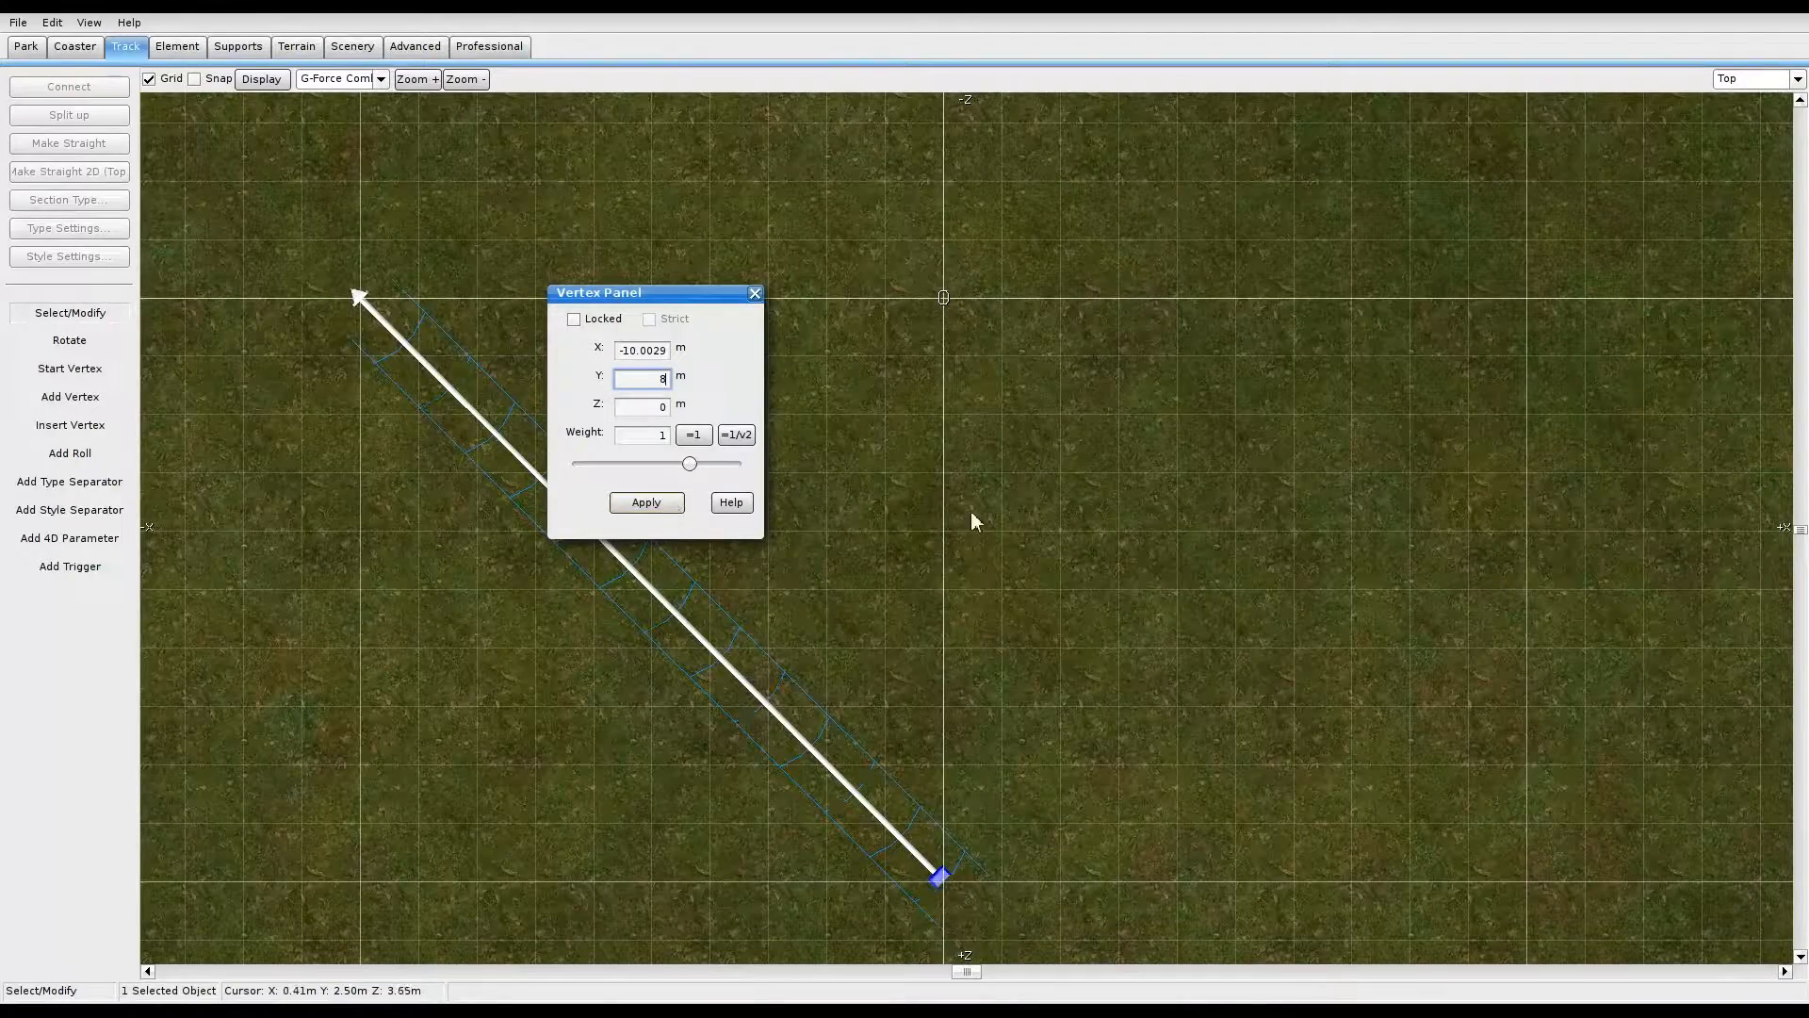
{"action": "left_click", "coordinate": [776, 300]}
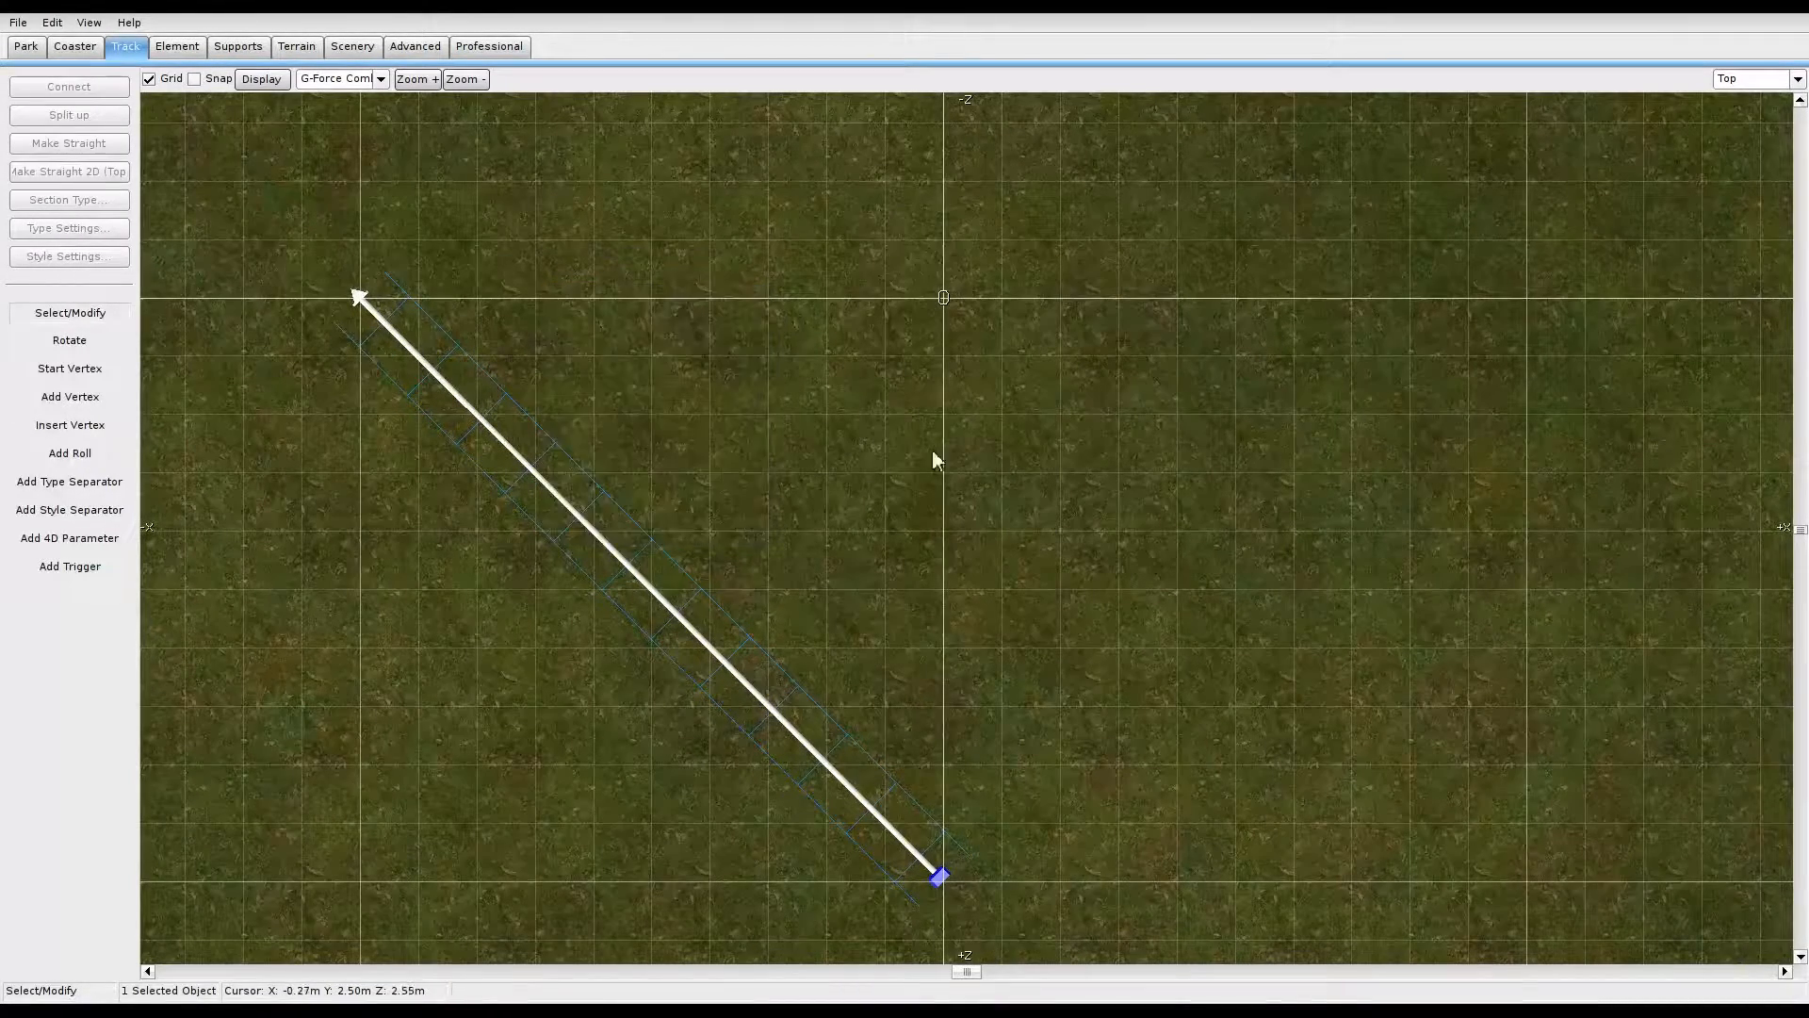
Step: Inspect the raised straight track section in the perspective view and return to the top view
{"action": "left_click", "coordinate": [1795, 79]}
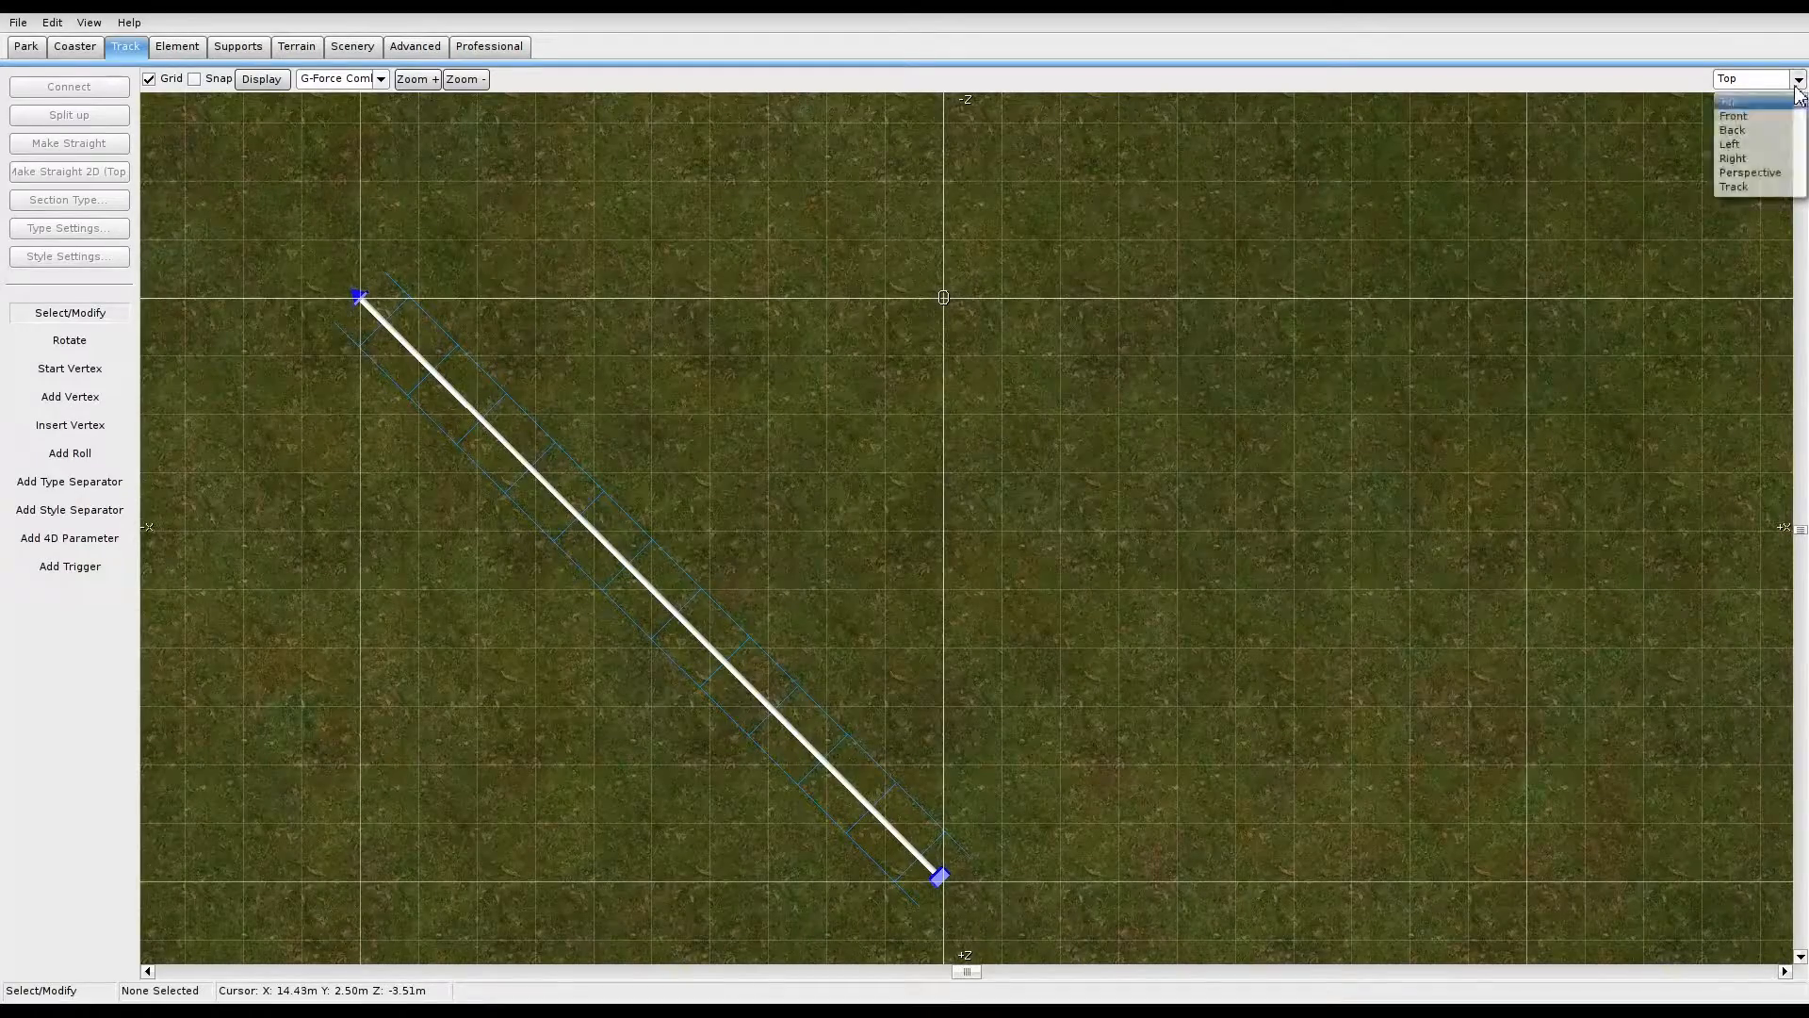
{"action": "left_click", "coordinate": [1743, 179]}
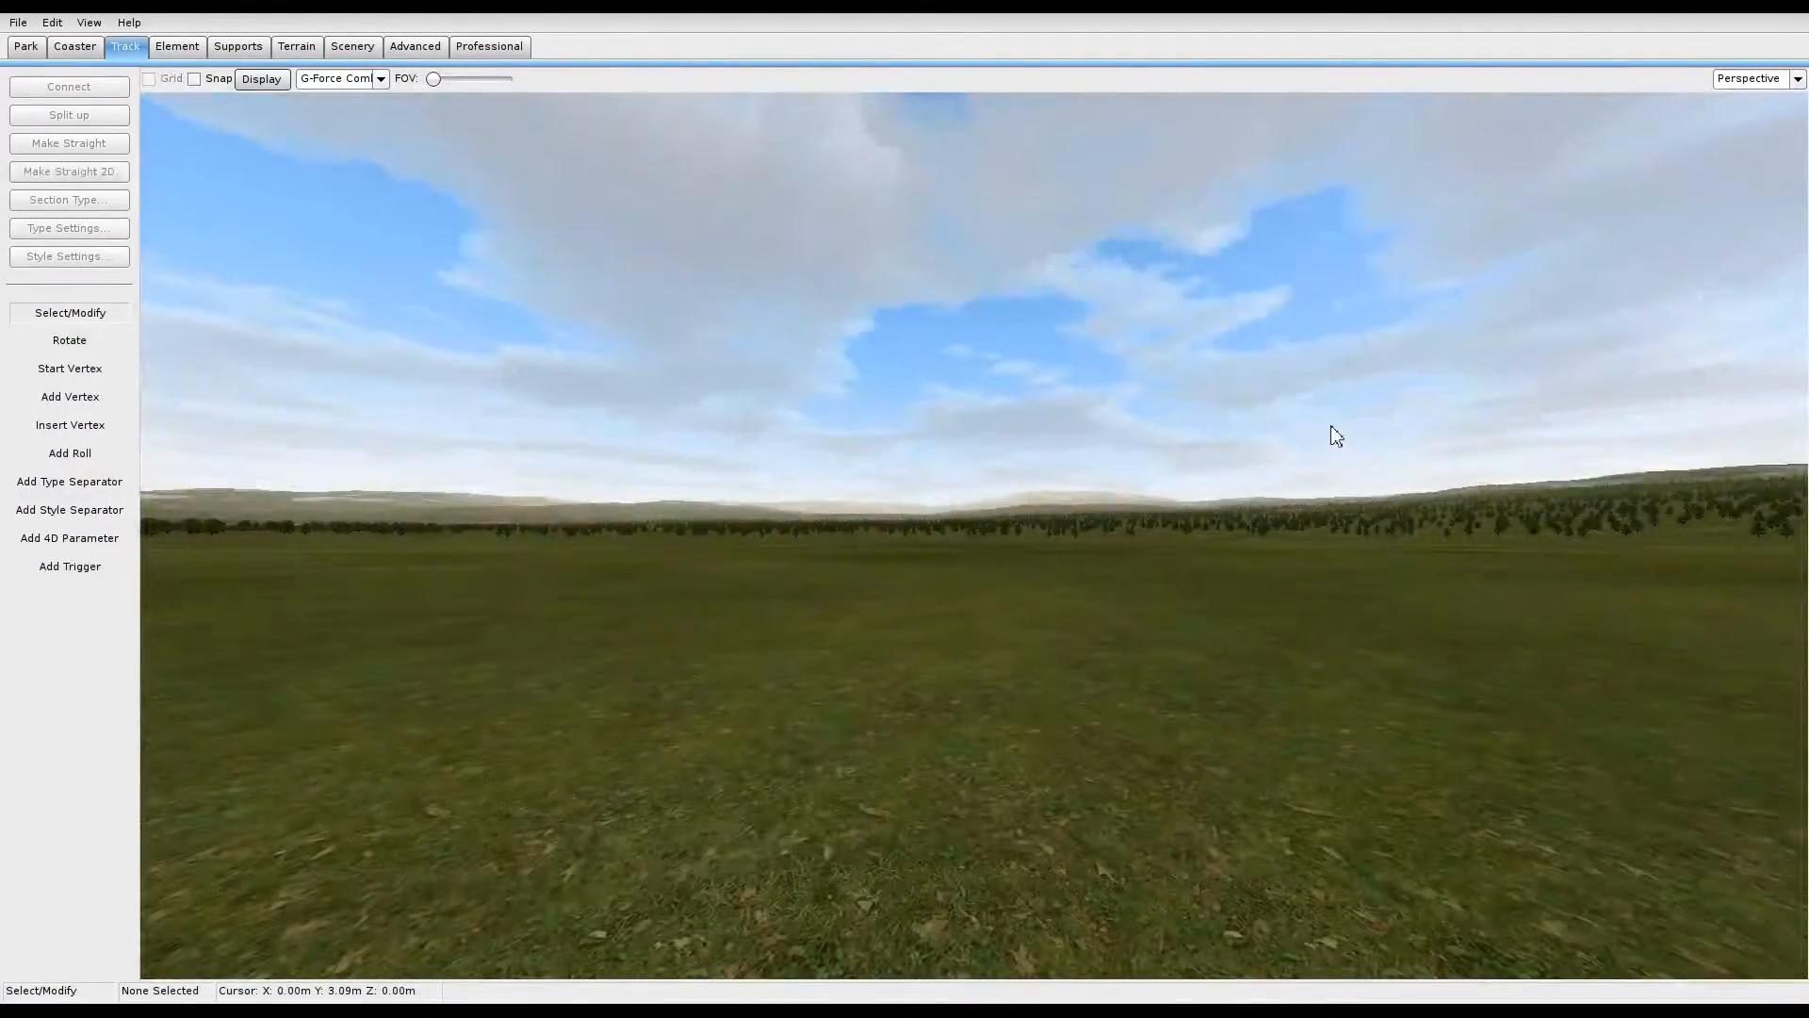
{"action": "right_click_drag", "start_coordinate": [1300, 494], "coordinate": [1301, 551]}
{"action": "key", "text": "d"}
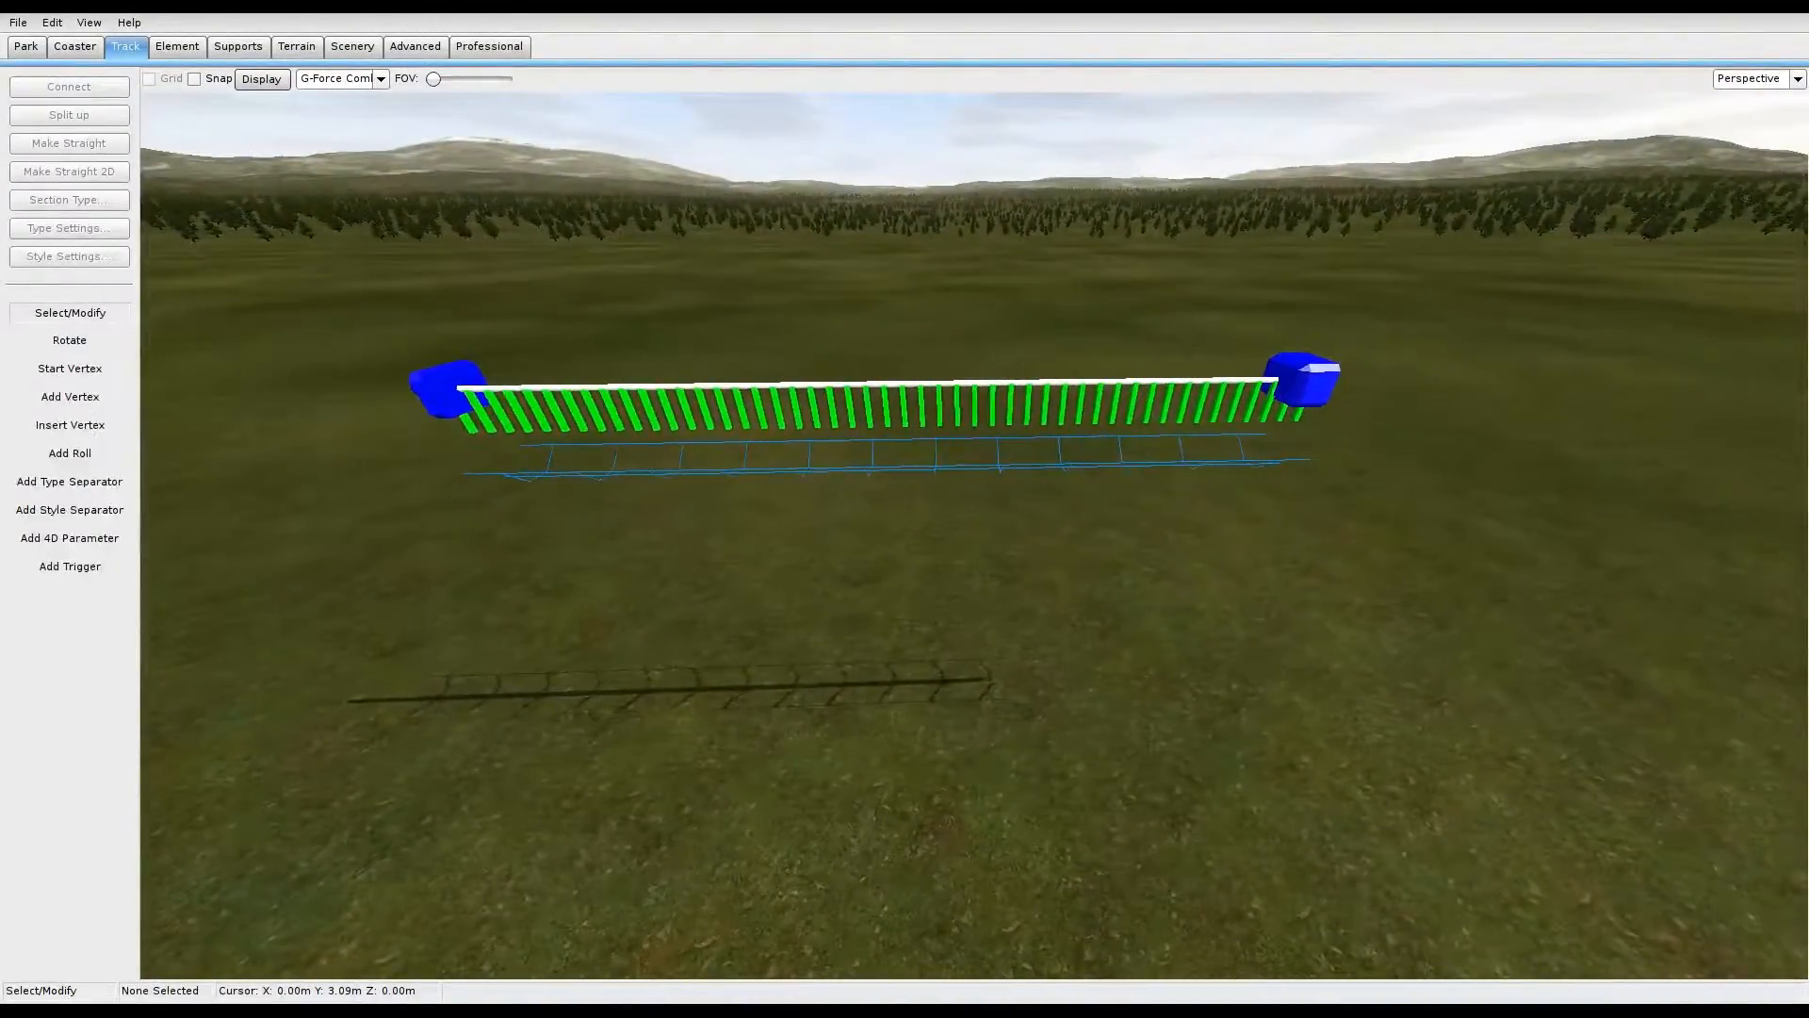
{"action": "left_click", "coordinate": [1793, 79]}
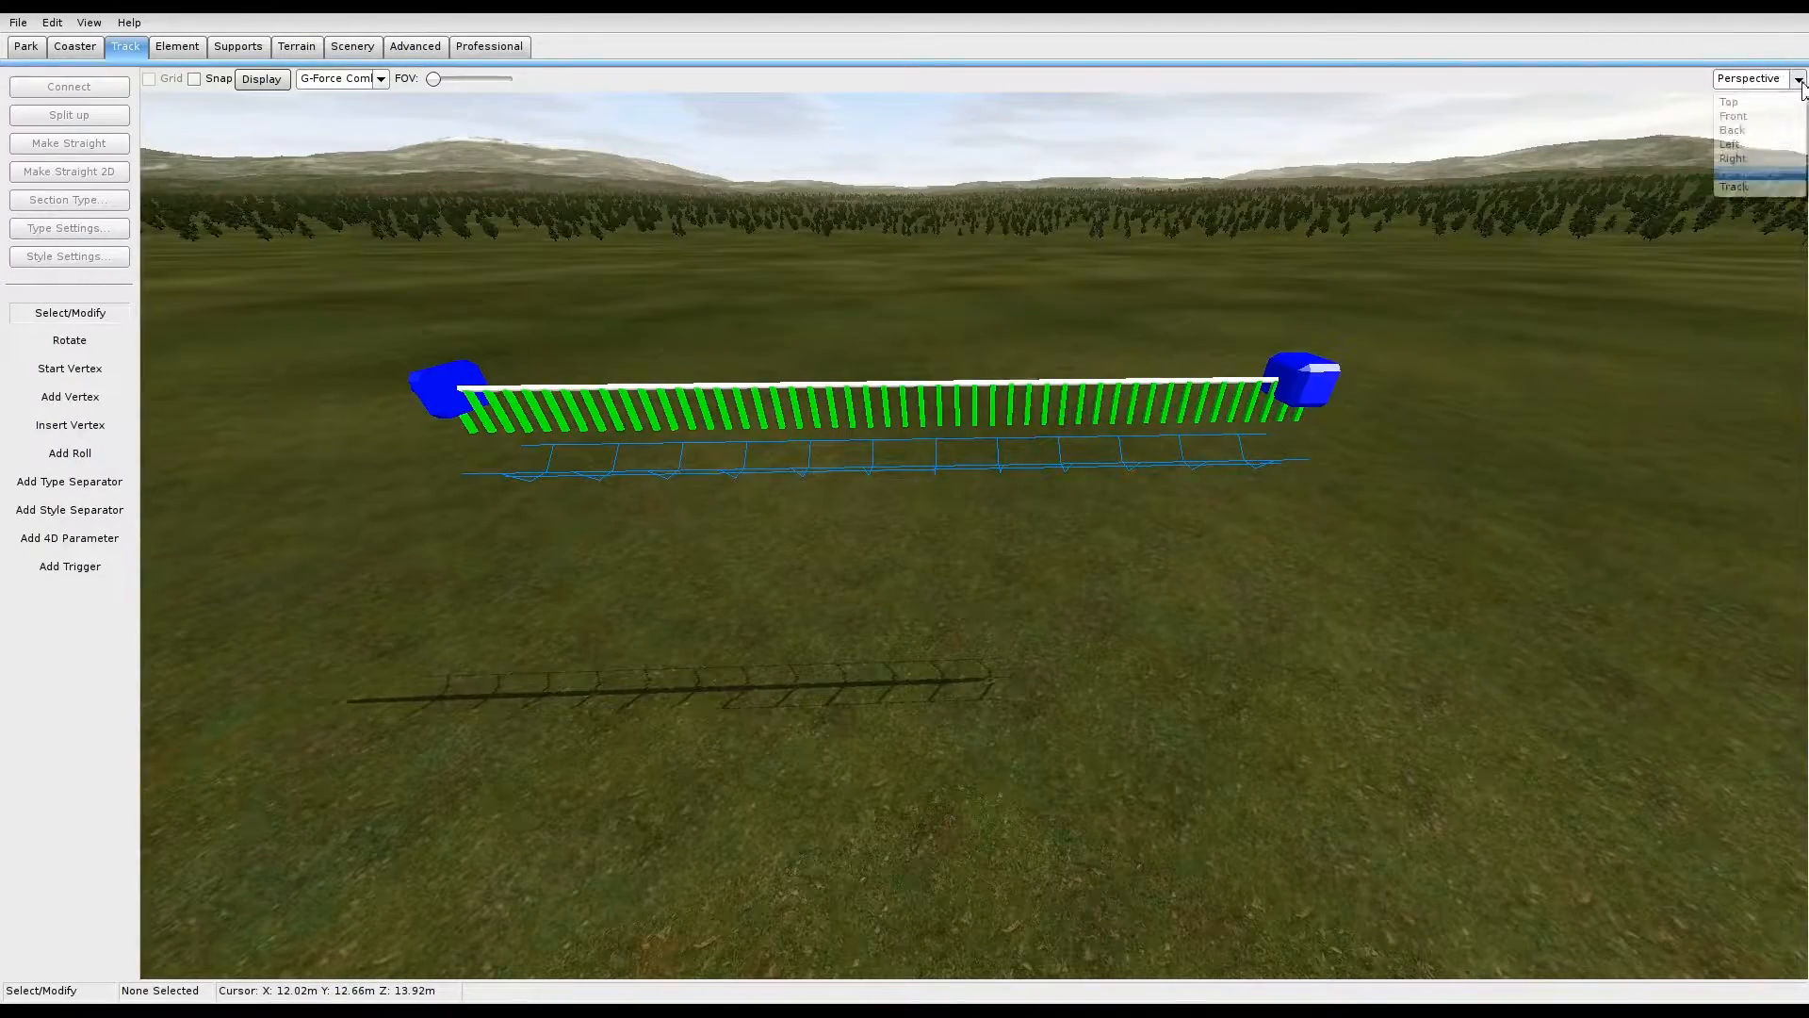
{"action": "left_click", "coordinate": [1732, 114]}
Step: Move the track's start vertex diagonally outward to about X 10 m, Z 20 m, keeping the section in line
{"action": "right_click_drag", "start_coordinate": [1143, 802], "coordinate": [1011, 466]}
{"action": "scroll", "coordinate": [1123, 586], "scroll_direction": "down", "scroll_amount": 2}
{"action": "right_click_drag", "start_coordinate": [1134, 573], "coordinate": [1076, 412]}
{"action": "scroll", "coordinate": [1036, 435], "scroll_direction": "down", "scroll_amount": 2}
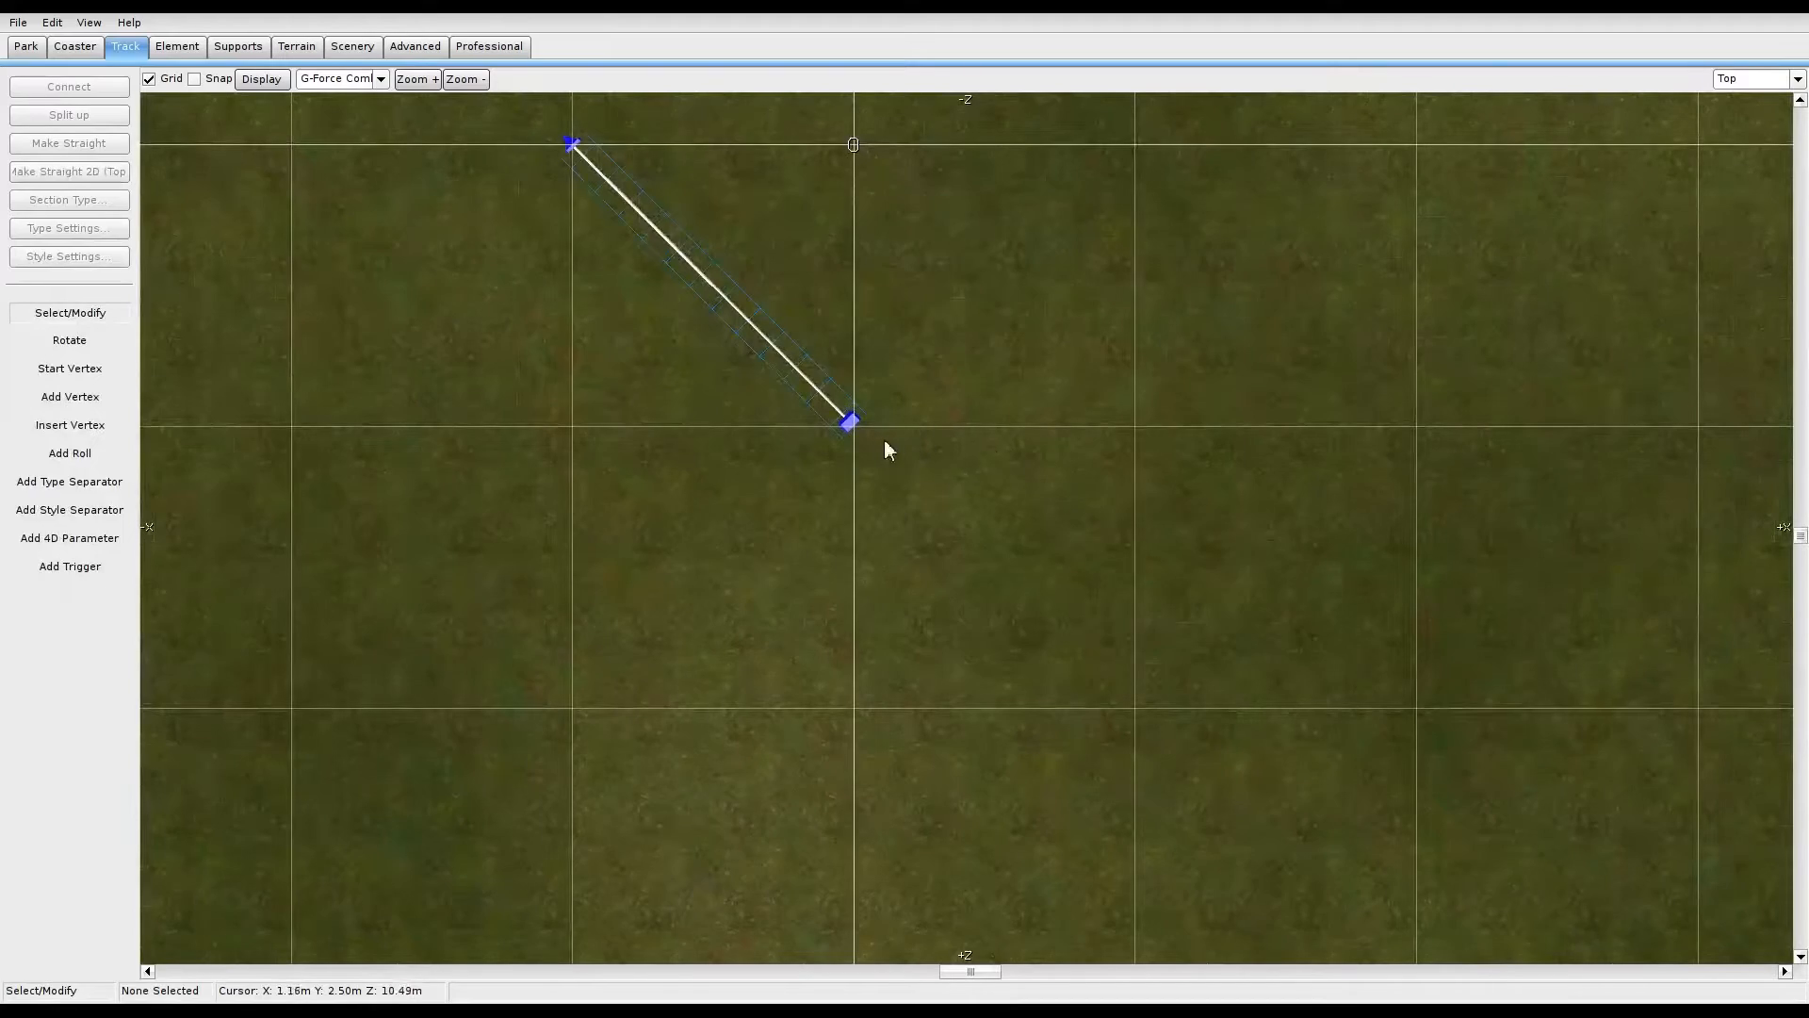
{"action": "left_click", "coordinate": [857, 429]}
{"action": "left_click_drag", "start_coordinate": [863, 439], "coordinate": [1136, 716]}
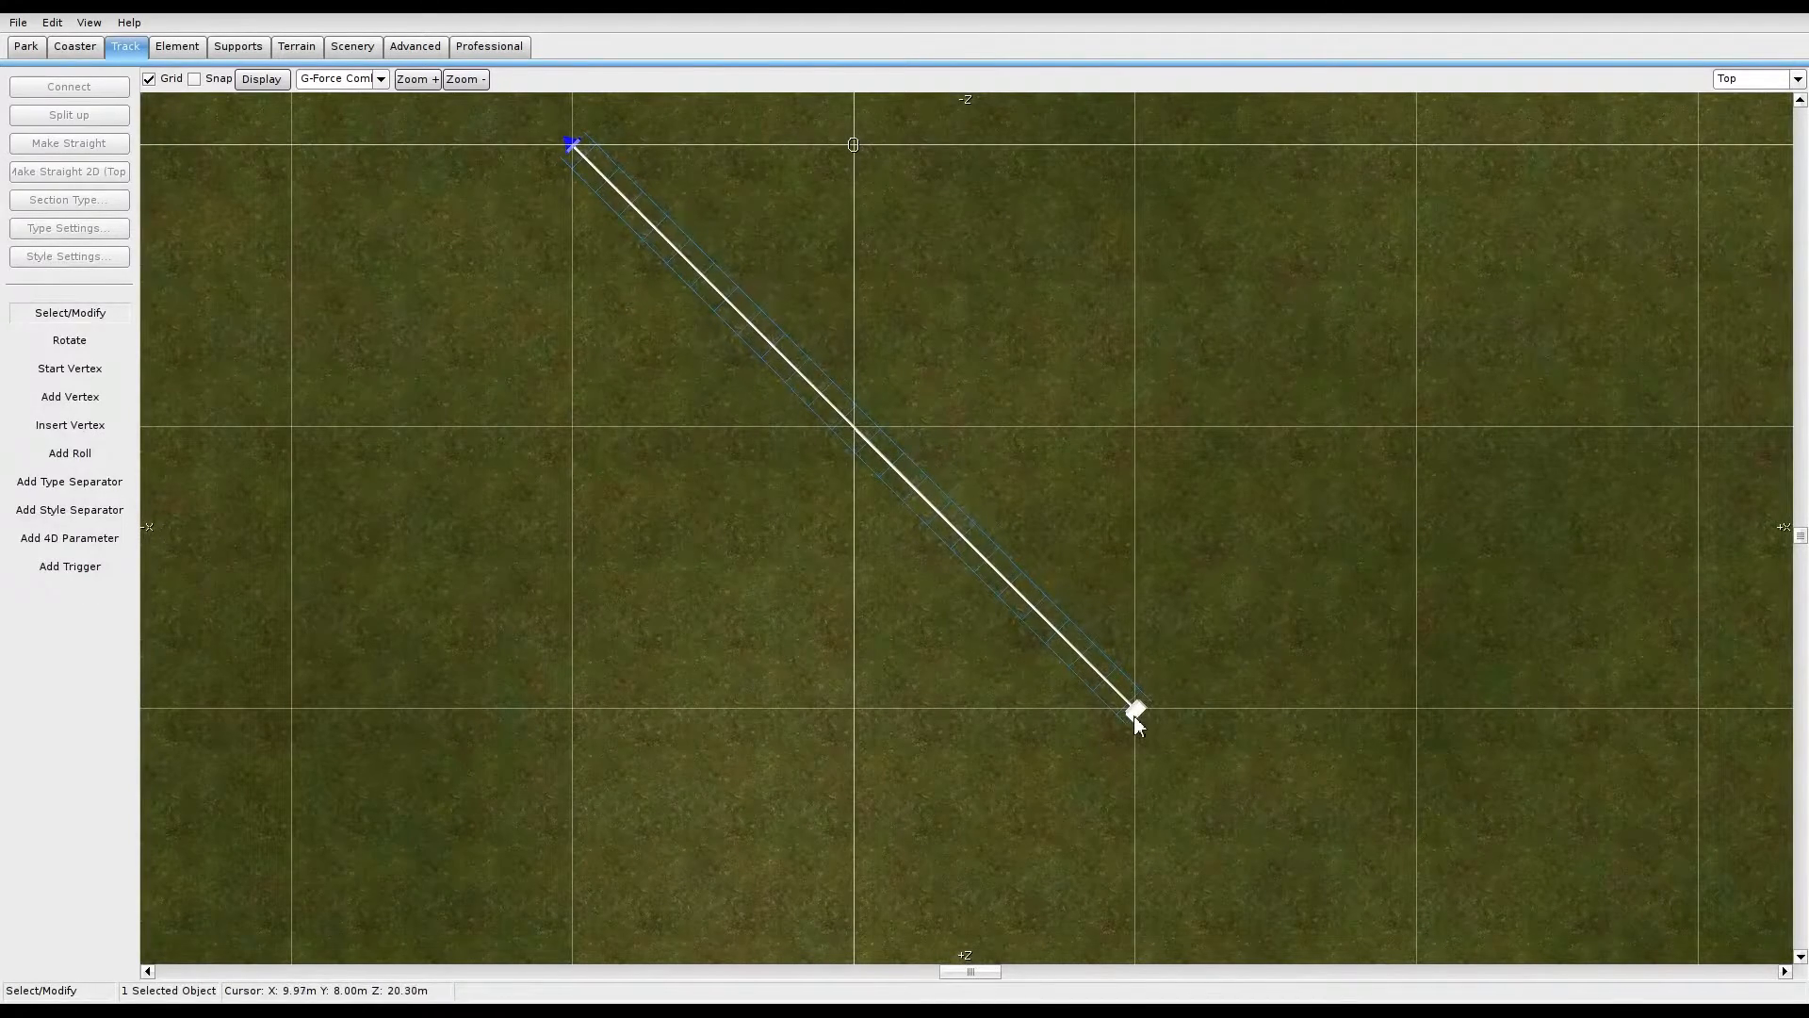
{"action": "scroll", "coordinate": [1135, 716], "scroll_direction": "up", "scroll_amount": 2}
{"action": "right_click_drag", "start_coordinate": [1306, 708], "coordinate": [1000, 481]}
{"action": "left_click_drag", "start_coordinate": [912, 543], "coordinate": [907, 537]}
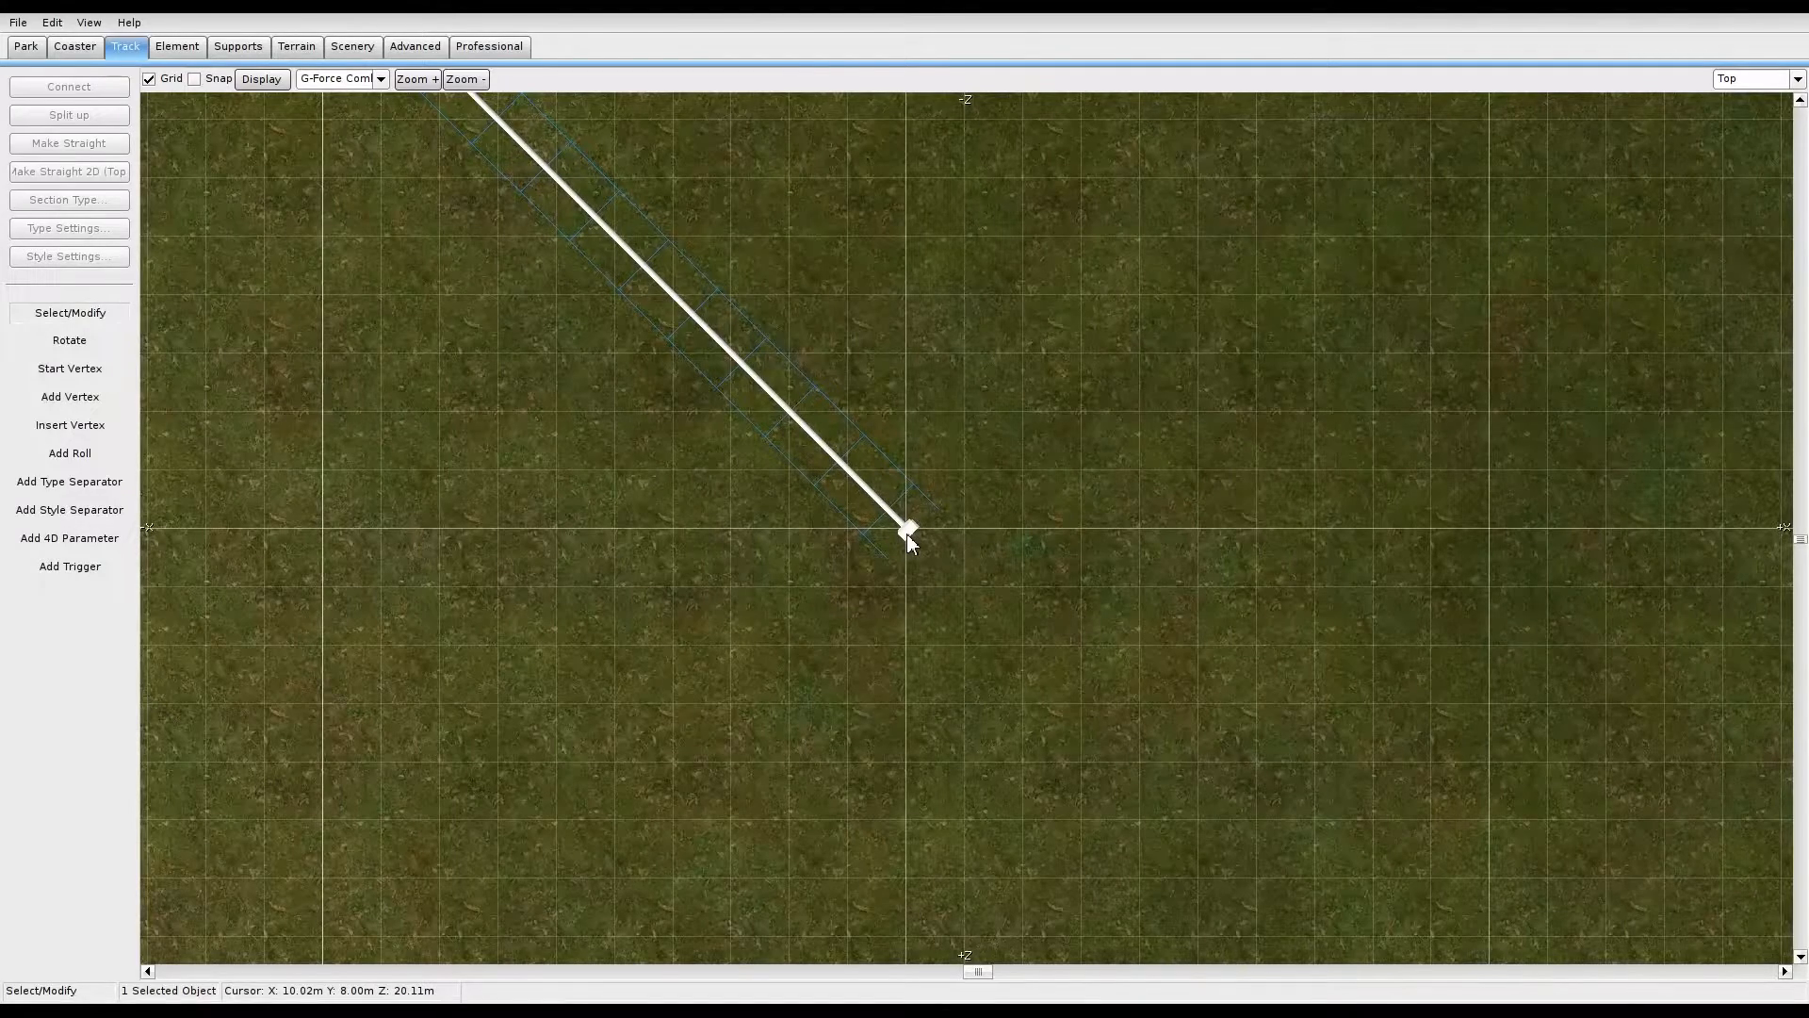
Step: Set the start vertex's coordinates to exactly X 10 m and Z 20 m
{"action": "double_click", "coordinate": [909, 535]}
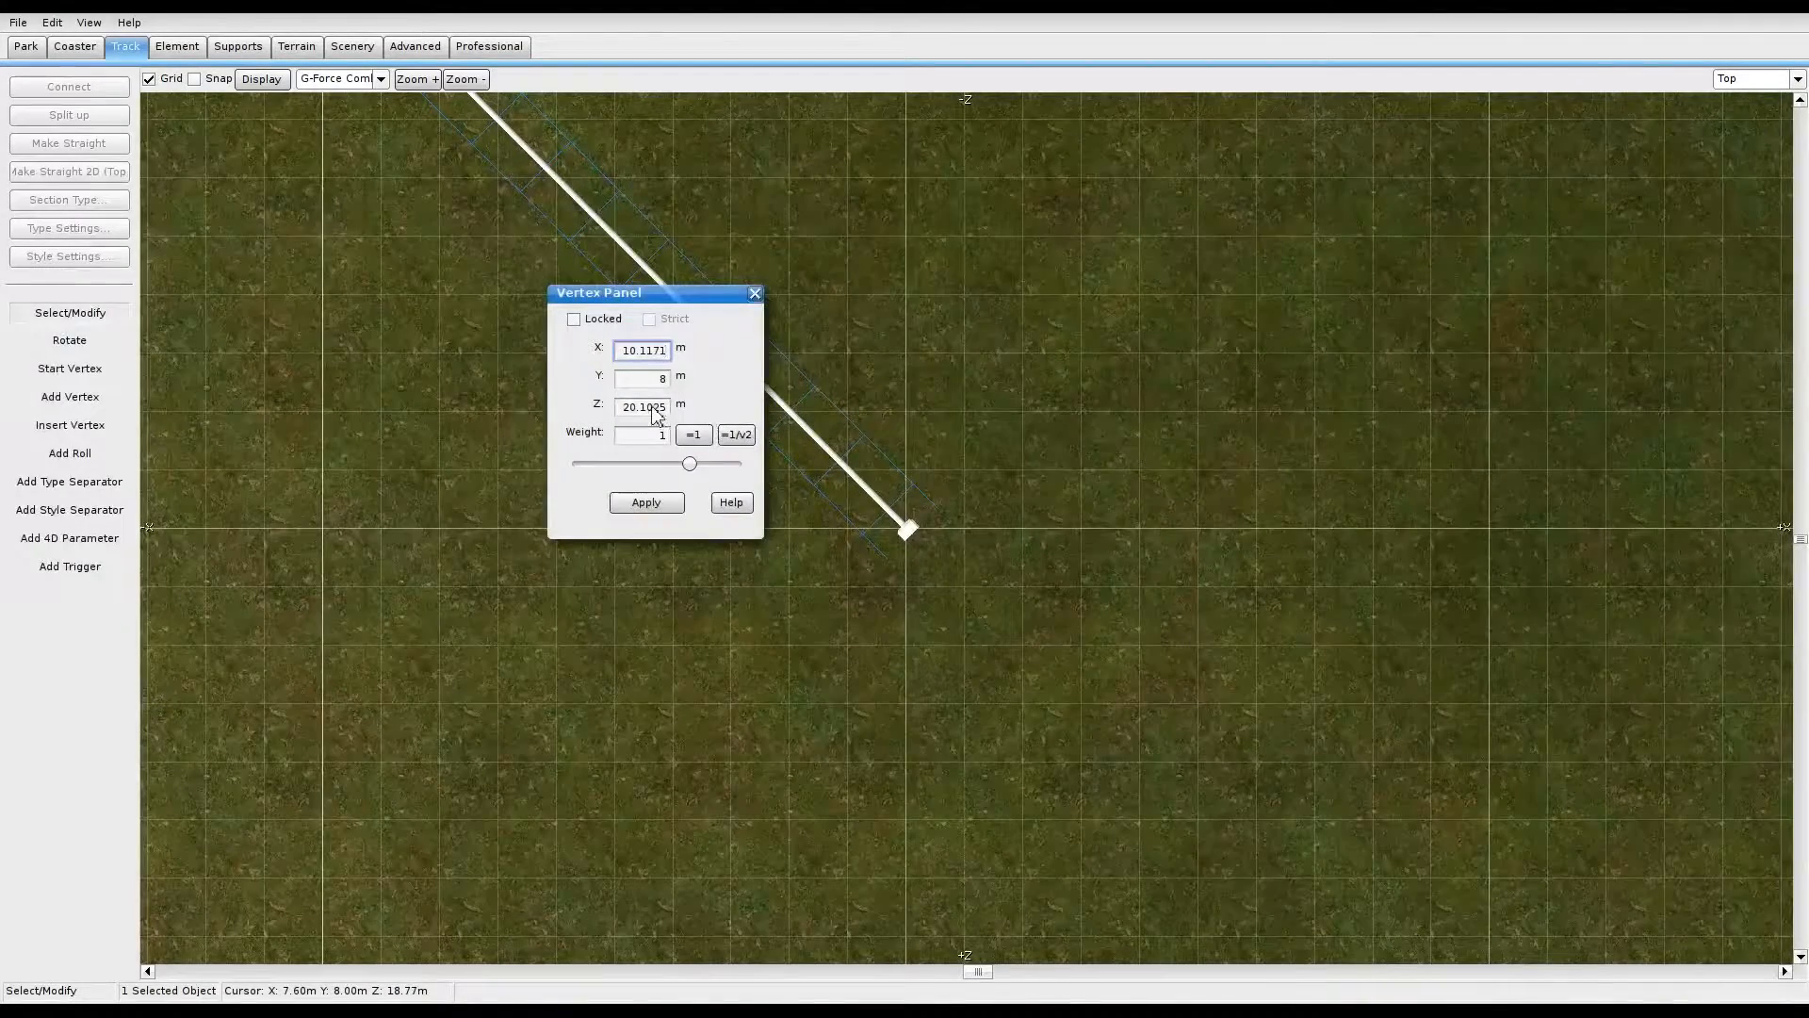
{"action": "left_click", "coordinate": [624, 410]}
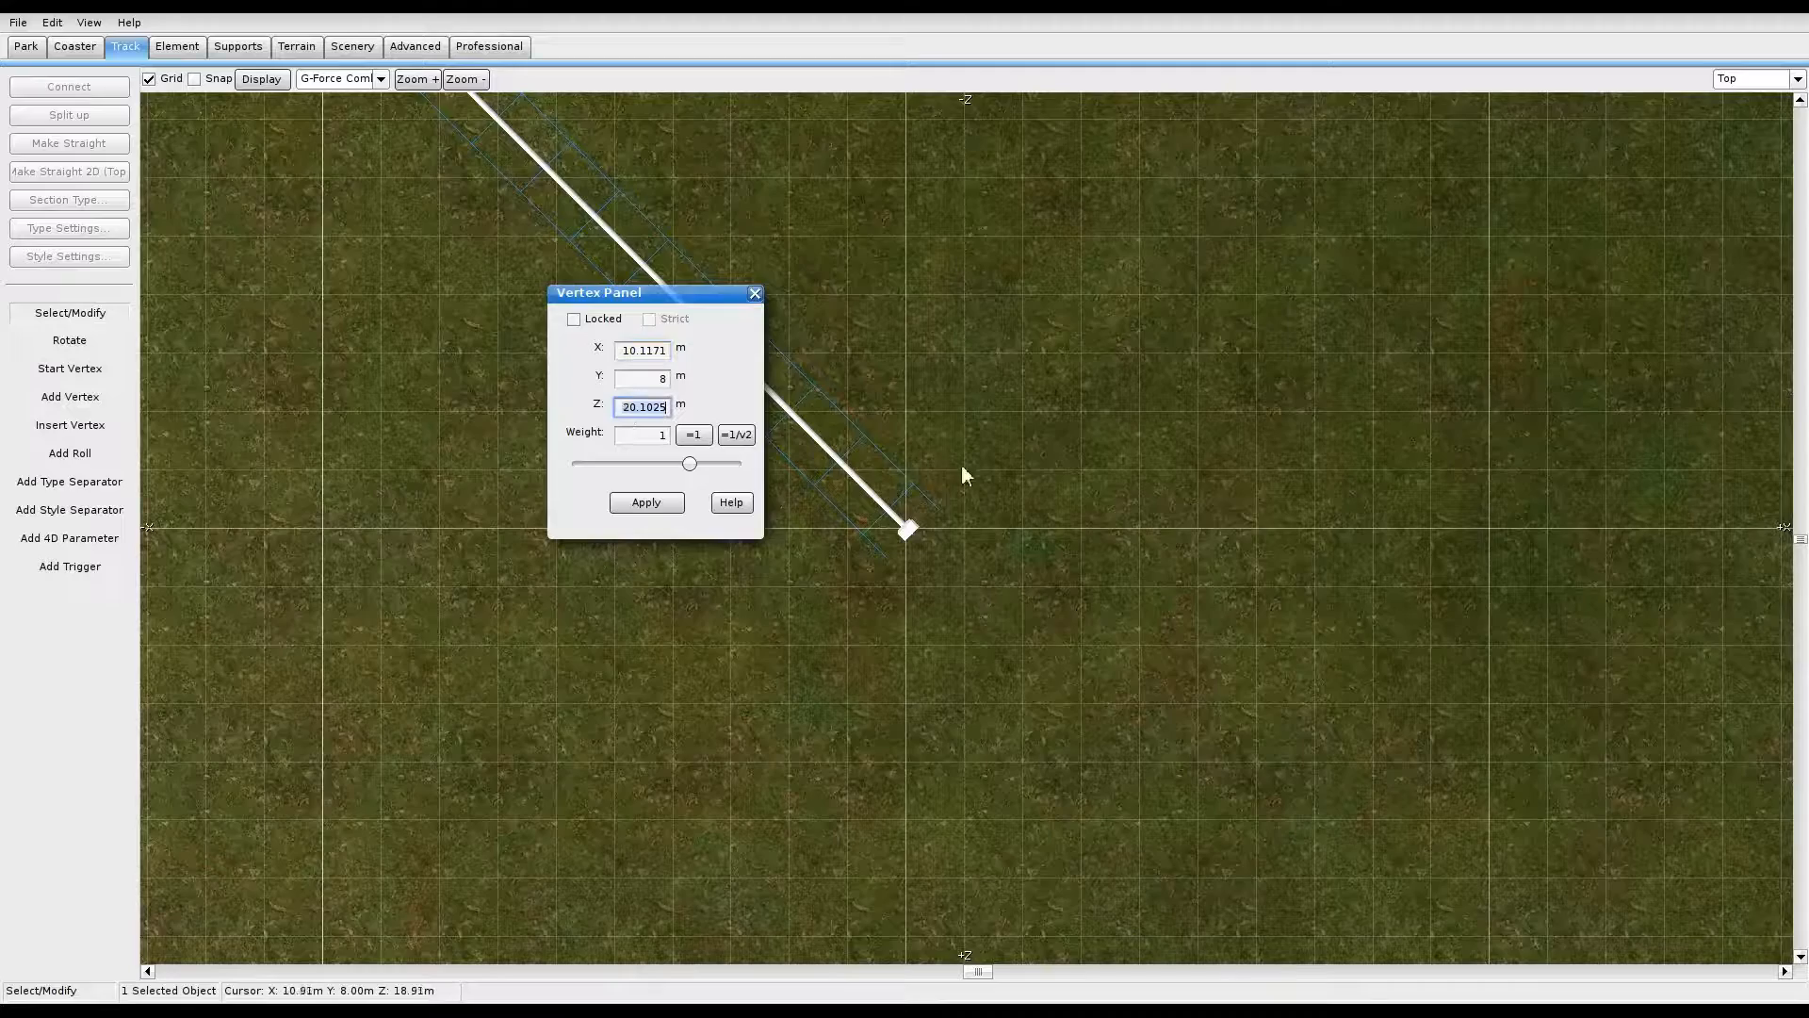
{"action": "type", "text": "20"}
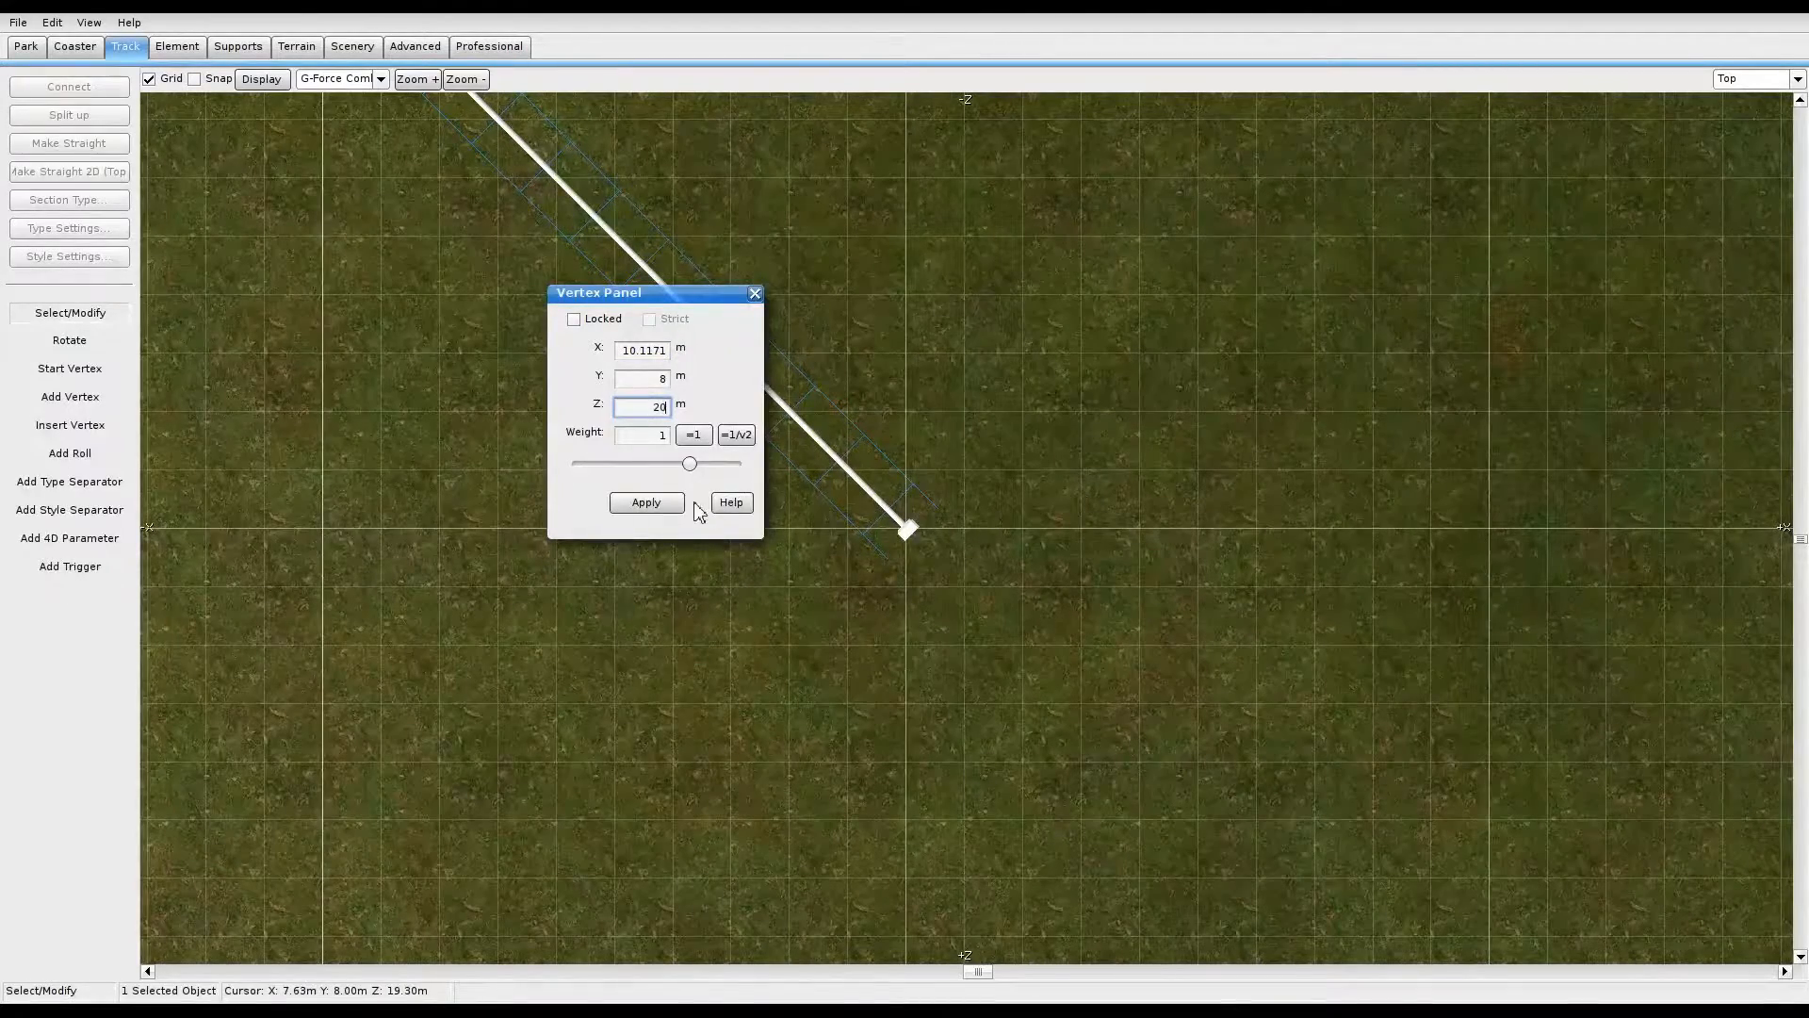
{"action": "left_click", "coordinate": [647, 503]}
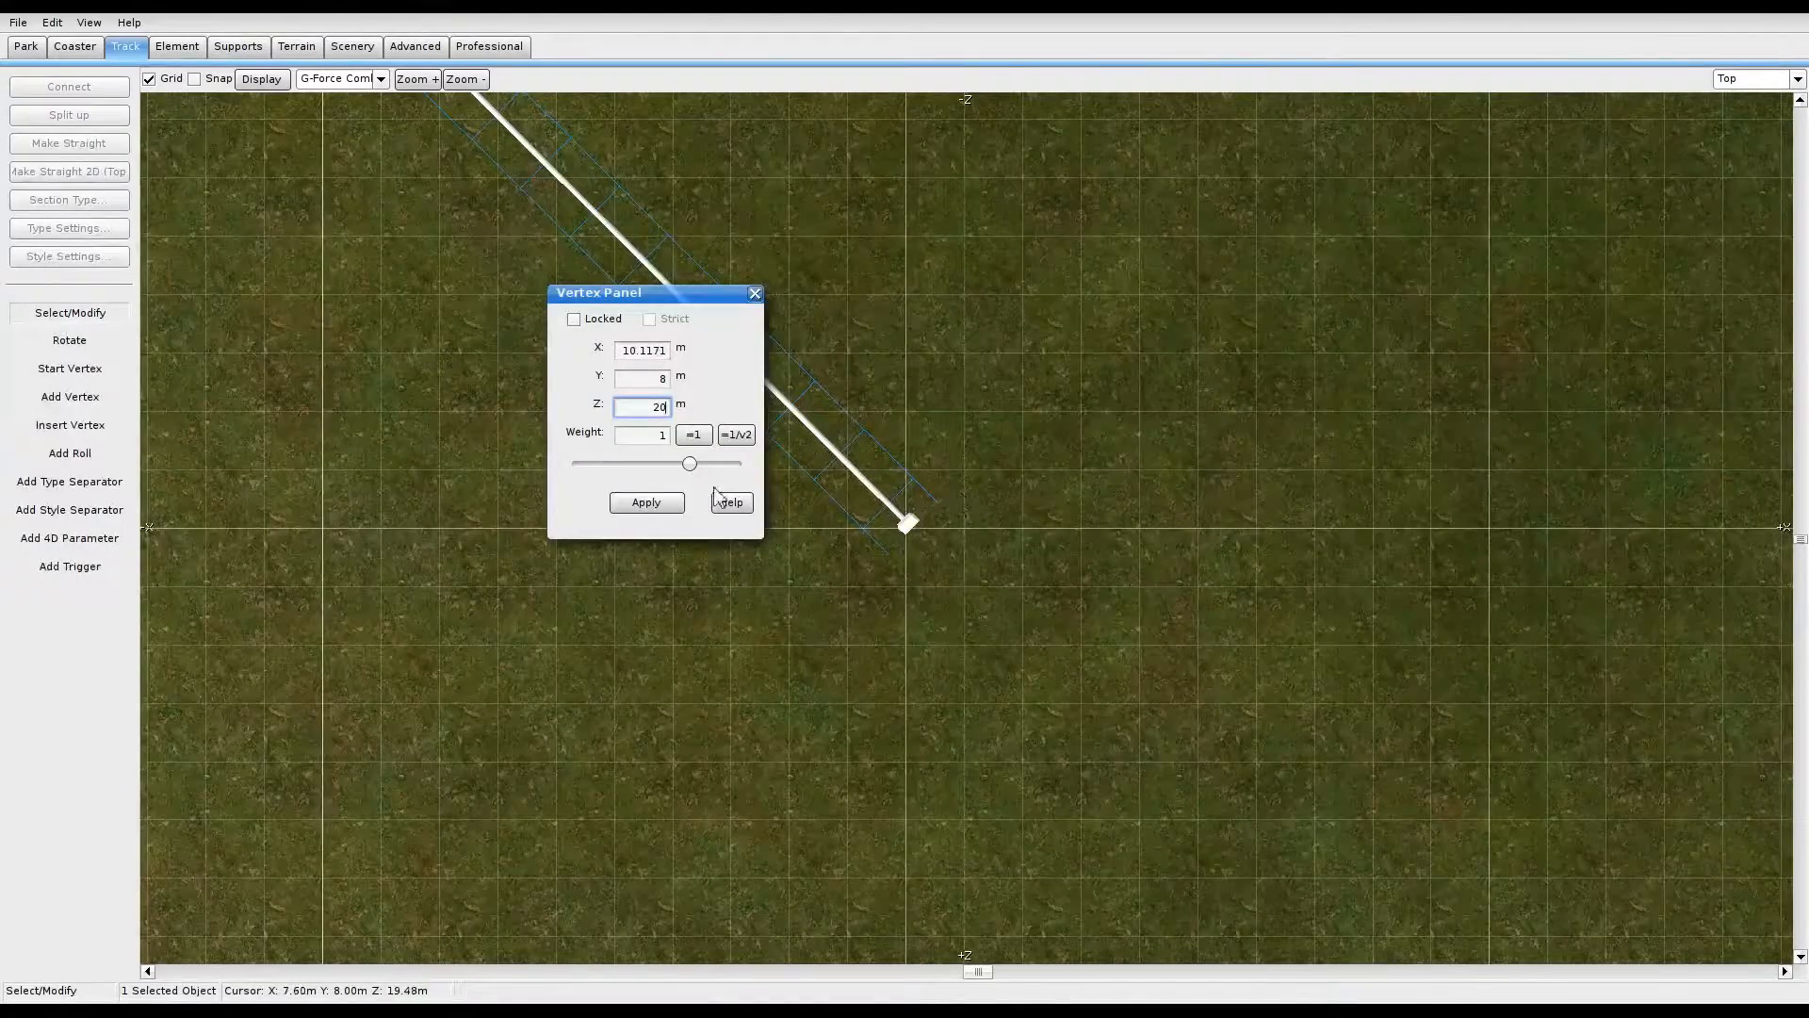
{"action": "left_click", "coordinate": [629, 352]}
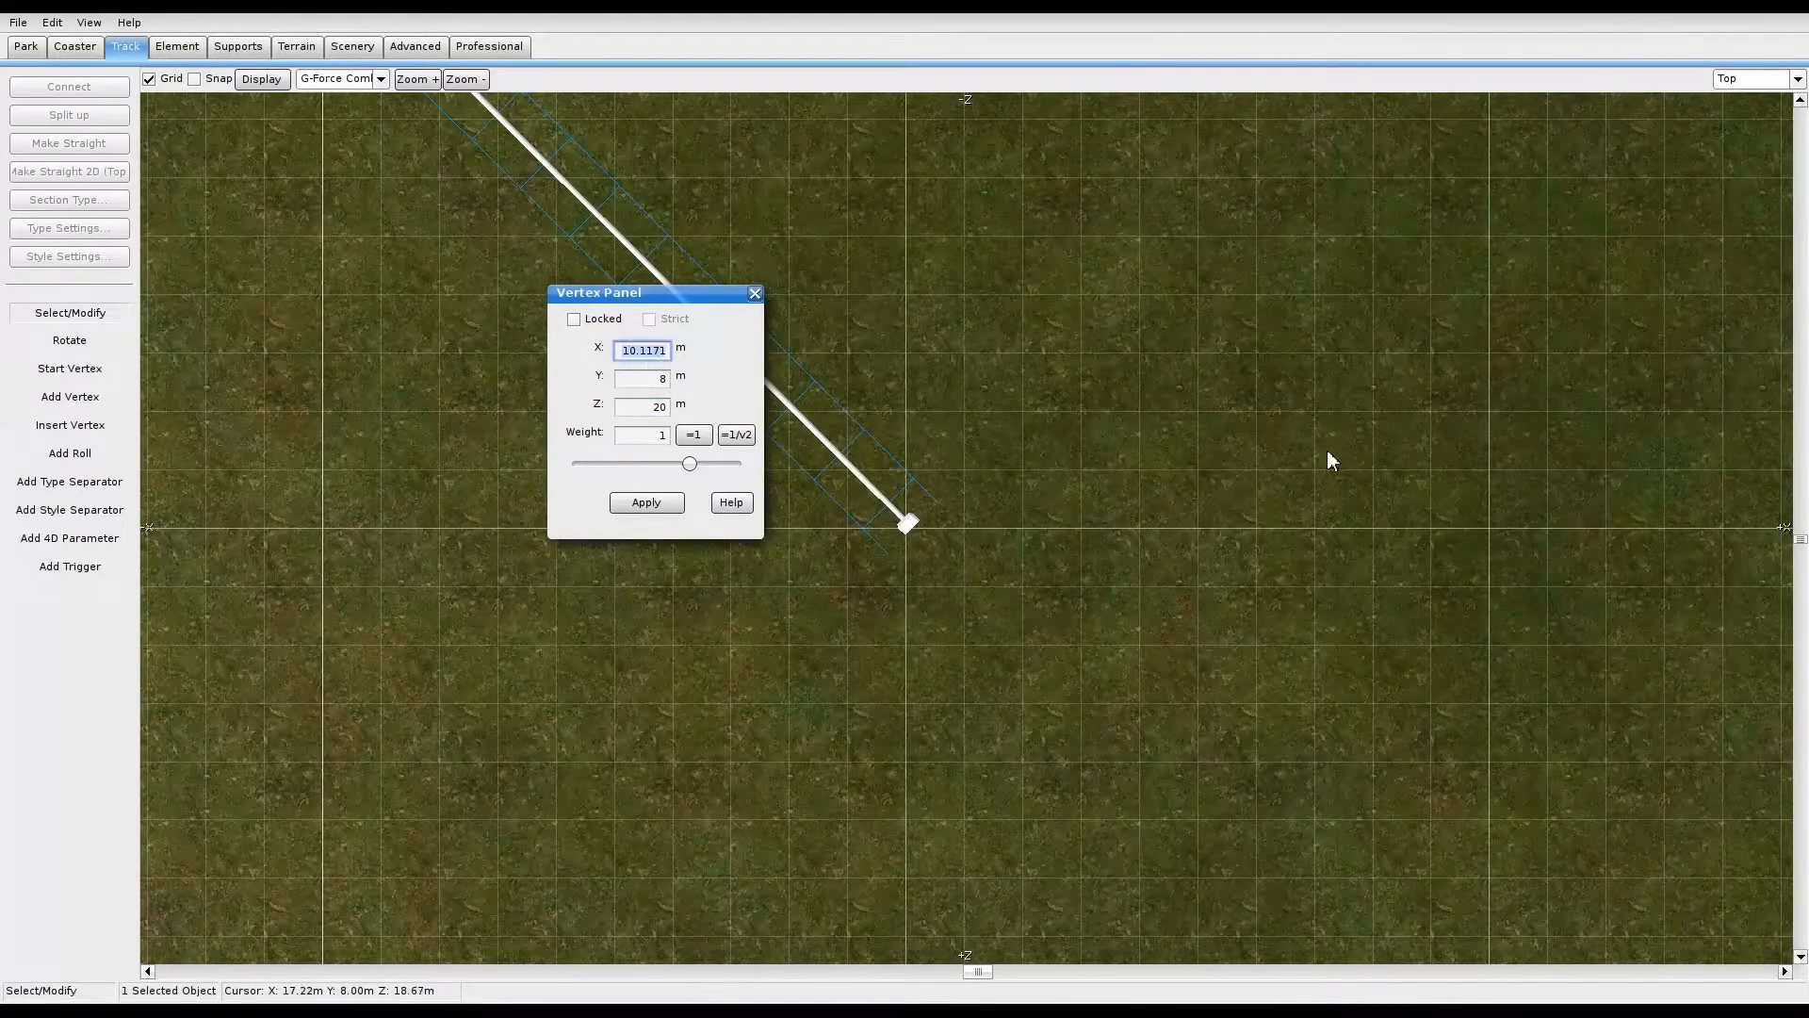
{"action": "type", "text": "10"}
{"action": "left_click", "coordinate": [652, 503]}
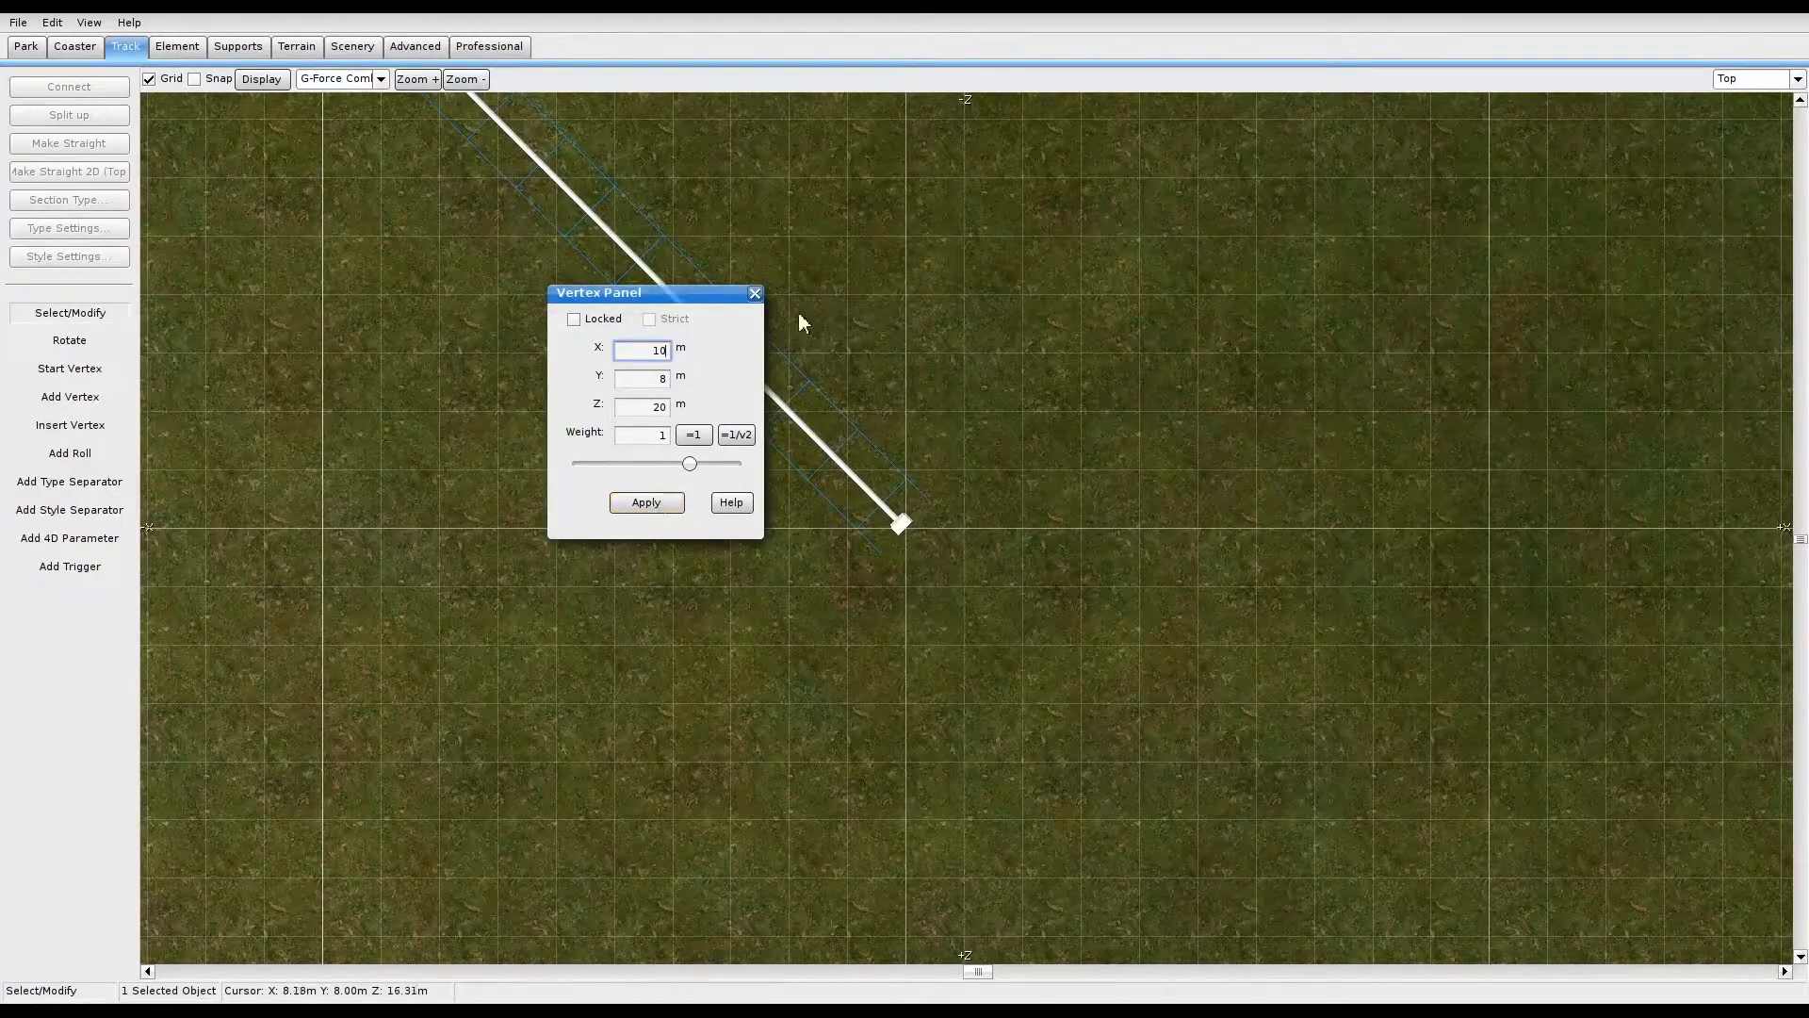
{"action": "left_click", "coordinate": [754, 294]}
Step: Set the X coordinate of the track's end vertex to exactly -10 m and deselect it
{"action": "right_click_drag", "start_coordinate": [862, 227], "coordinate": [1247, 709]}
{"action": "scroll", "coordinate": [845, 460], "scroll_direction": "down", "scroll_amount": 2}
{"action": "right_click_drag", "start_coordinate": [844, 459], "coordinate": [1083, 682]}
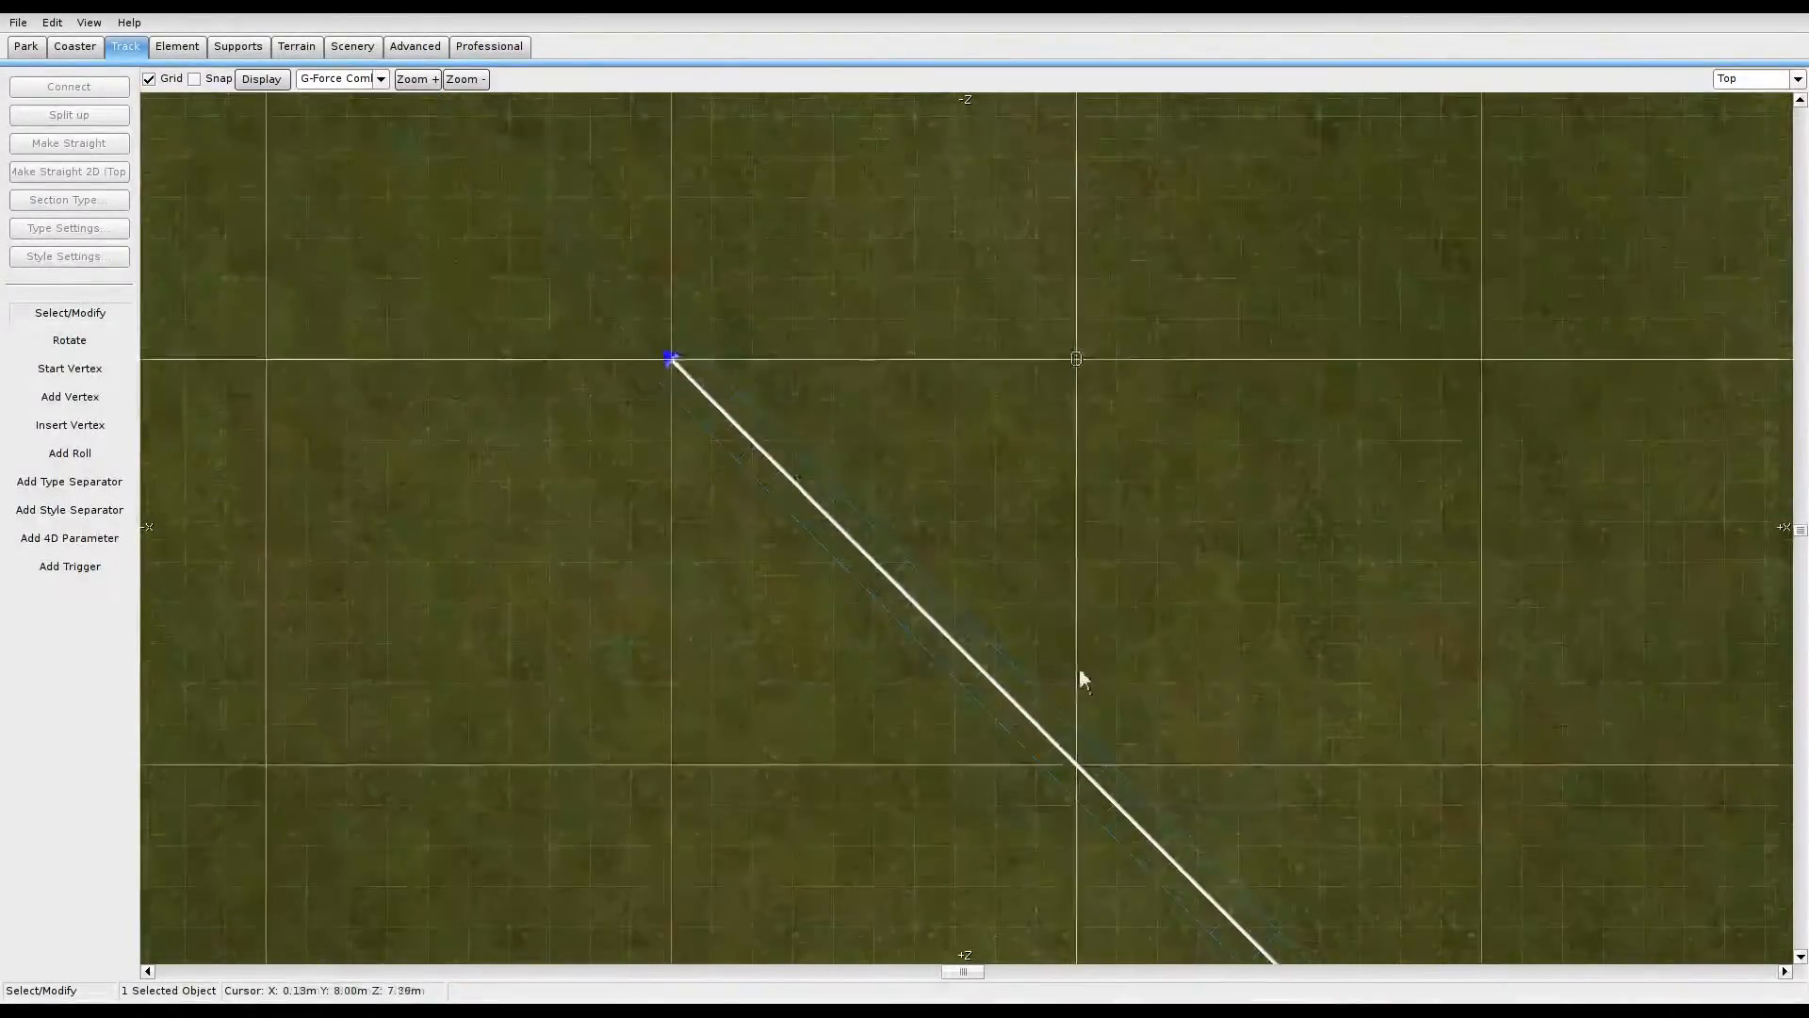
{"action": "right_click_drag", "start_coordinate": [1002, 500], "coordinate": [1002, 399]}
{"action": "right_click_drag", "start_coordinate": [602, 273], "coordinate": [787, 440]}
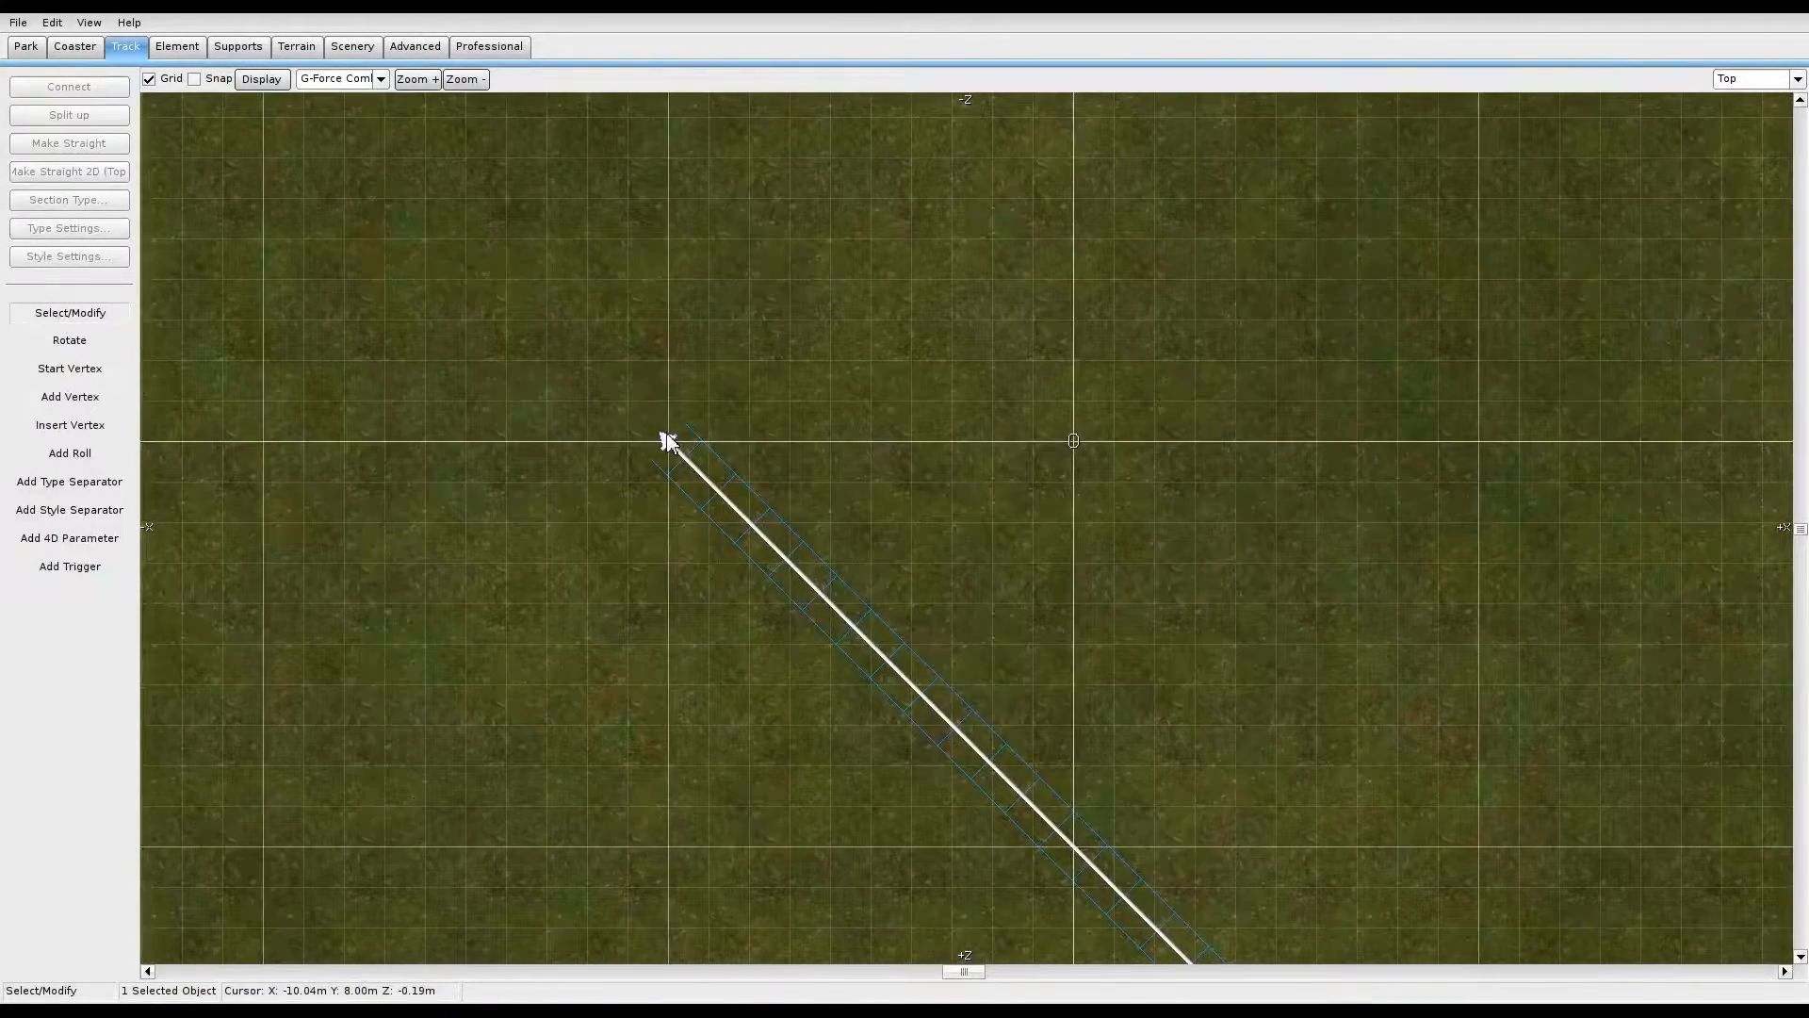
{"action": "double_click", "coordinate": [668, 440]}
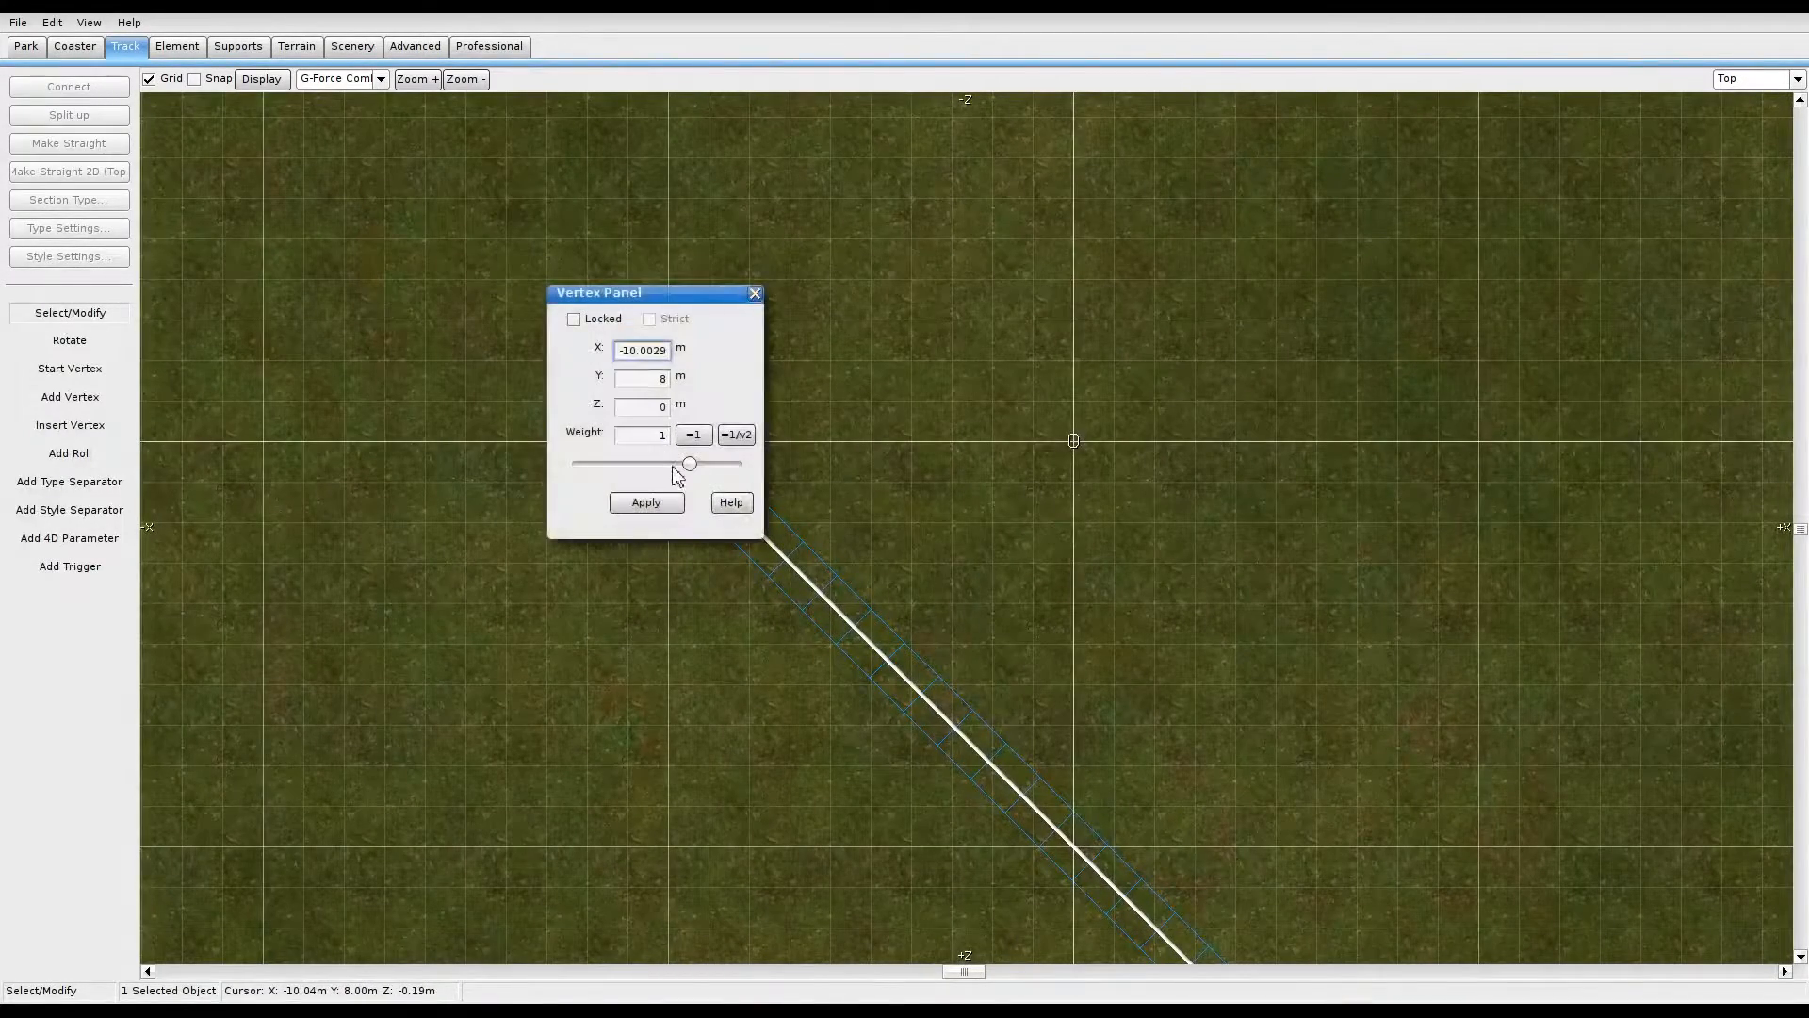
{"action": "double_click", "coordinate": [633, 353]}
{"action": "type", "text": "-10"}
{"action": "left_click", "coordinate": [655, 506]}
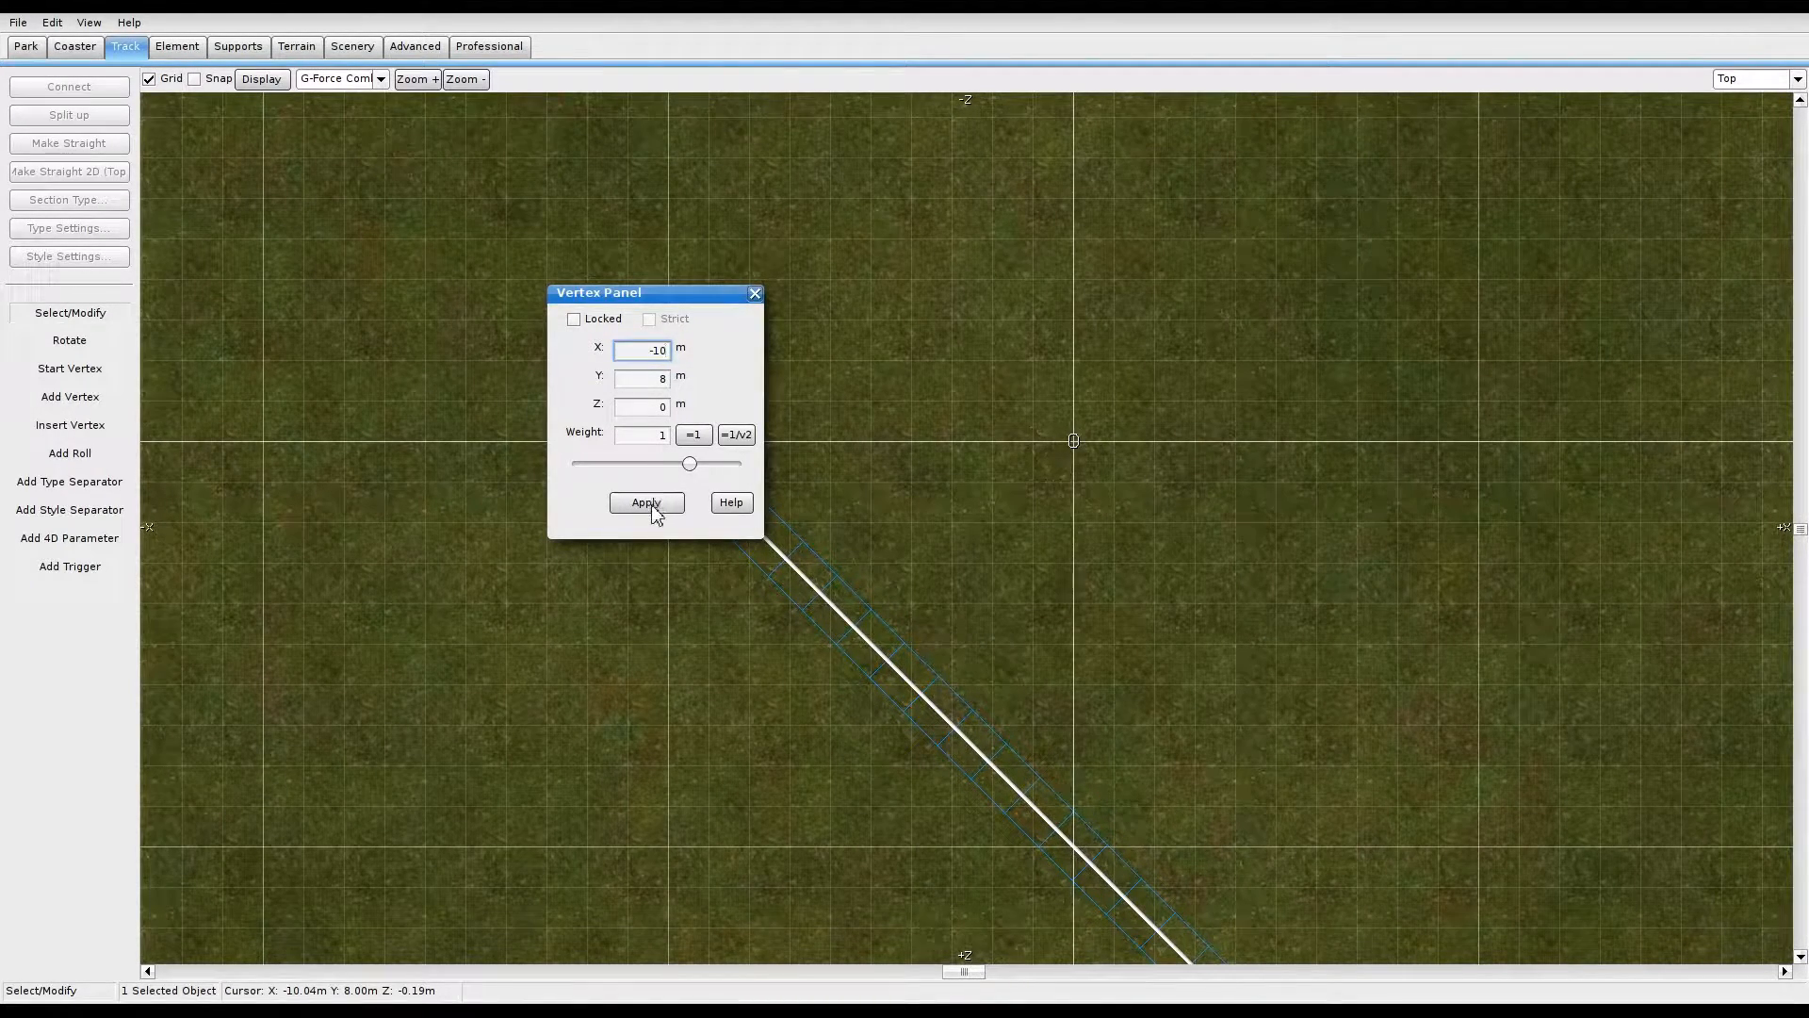
{"action": "left_click", "coordinate": [754, 293]}
{"action": "left_click", "coordinate": [1218, 636]}
Step: Extend the track from its end with three vertices at about X -16, Z -6, X -20, Z -11, and X -22, Z -17 m
{"action": "right_click_drag", "start_coordinate": [1217, 636], "coordinate": [1077, 487]}
{"action": "right_click_drag", "start_coordinate": [884, 396], "coordinate": [885, 434]}
{"action": "right_click_drag", "start_coordinate": [844, 375], "coordinate": [977, 642]}
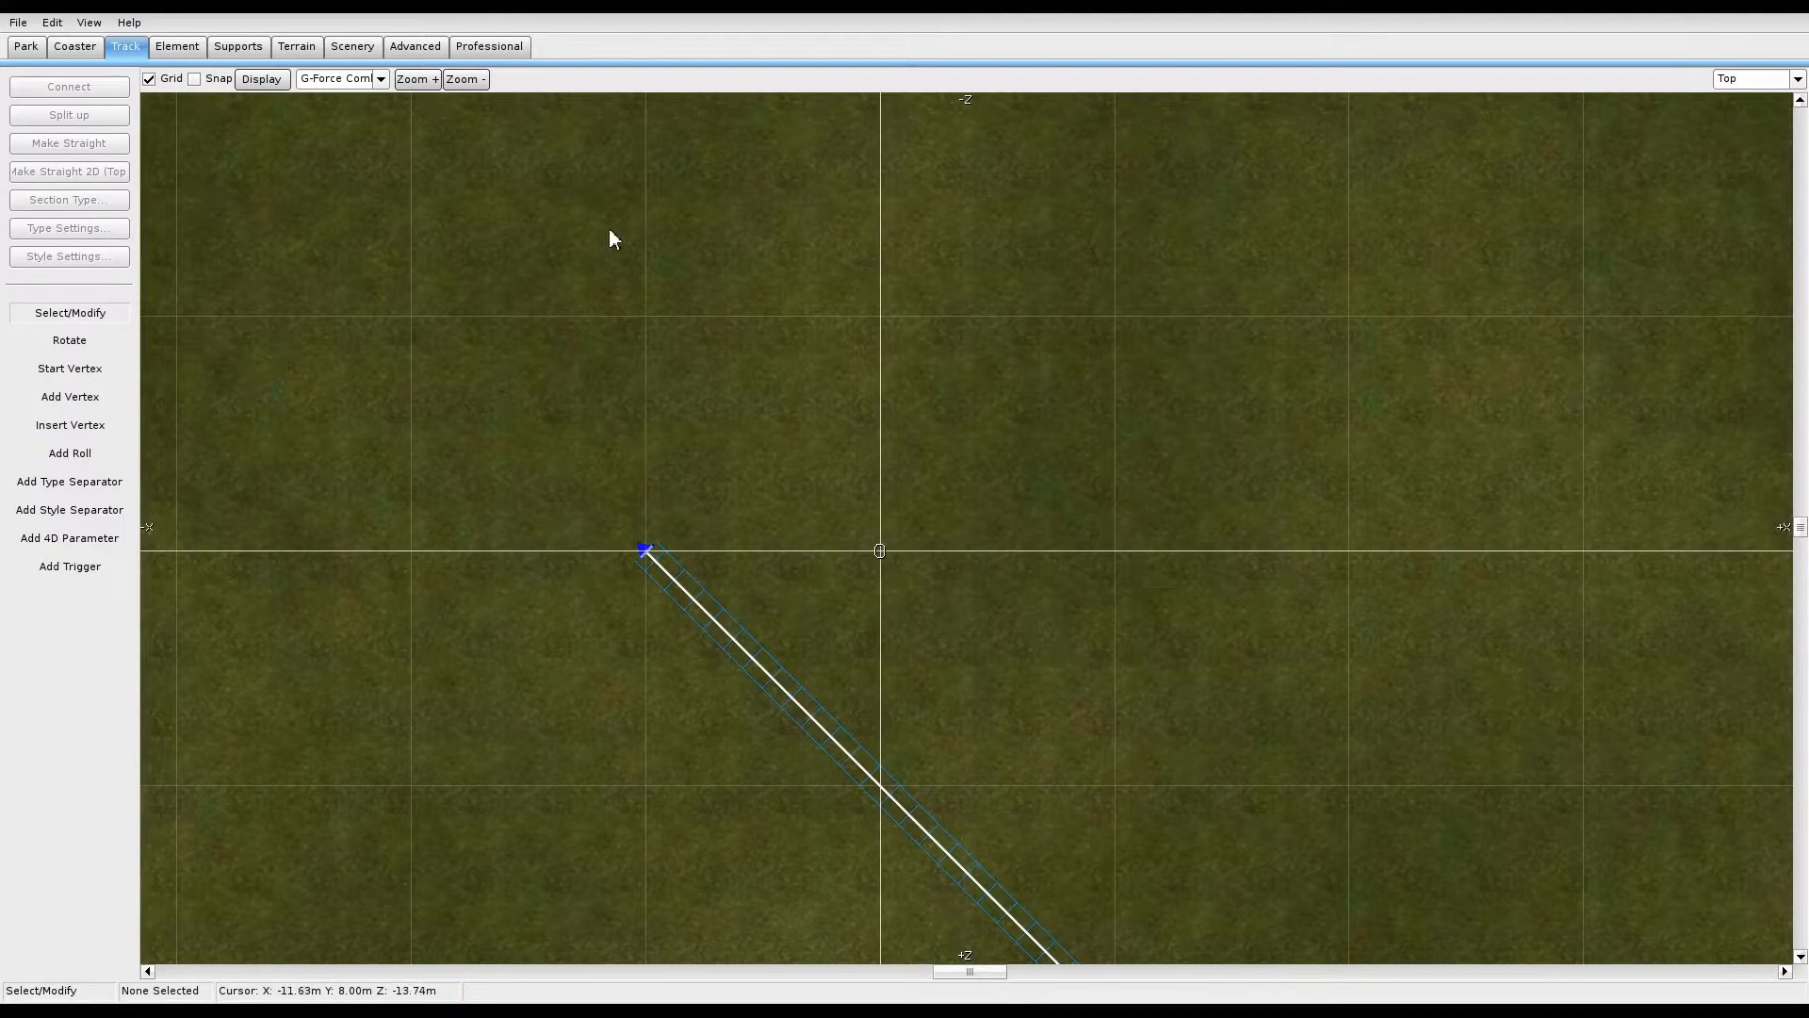
{"action": "scroll", "coordinate": [872, 531], "scroll_direction": "up", "scroll_amount": 2}
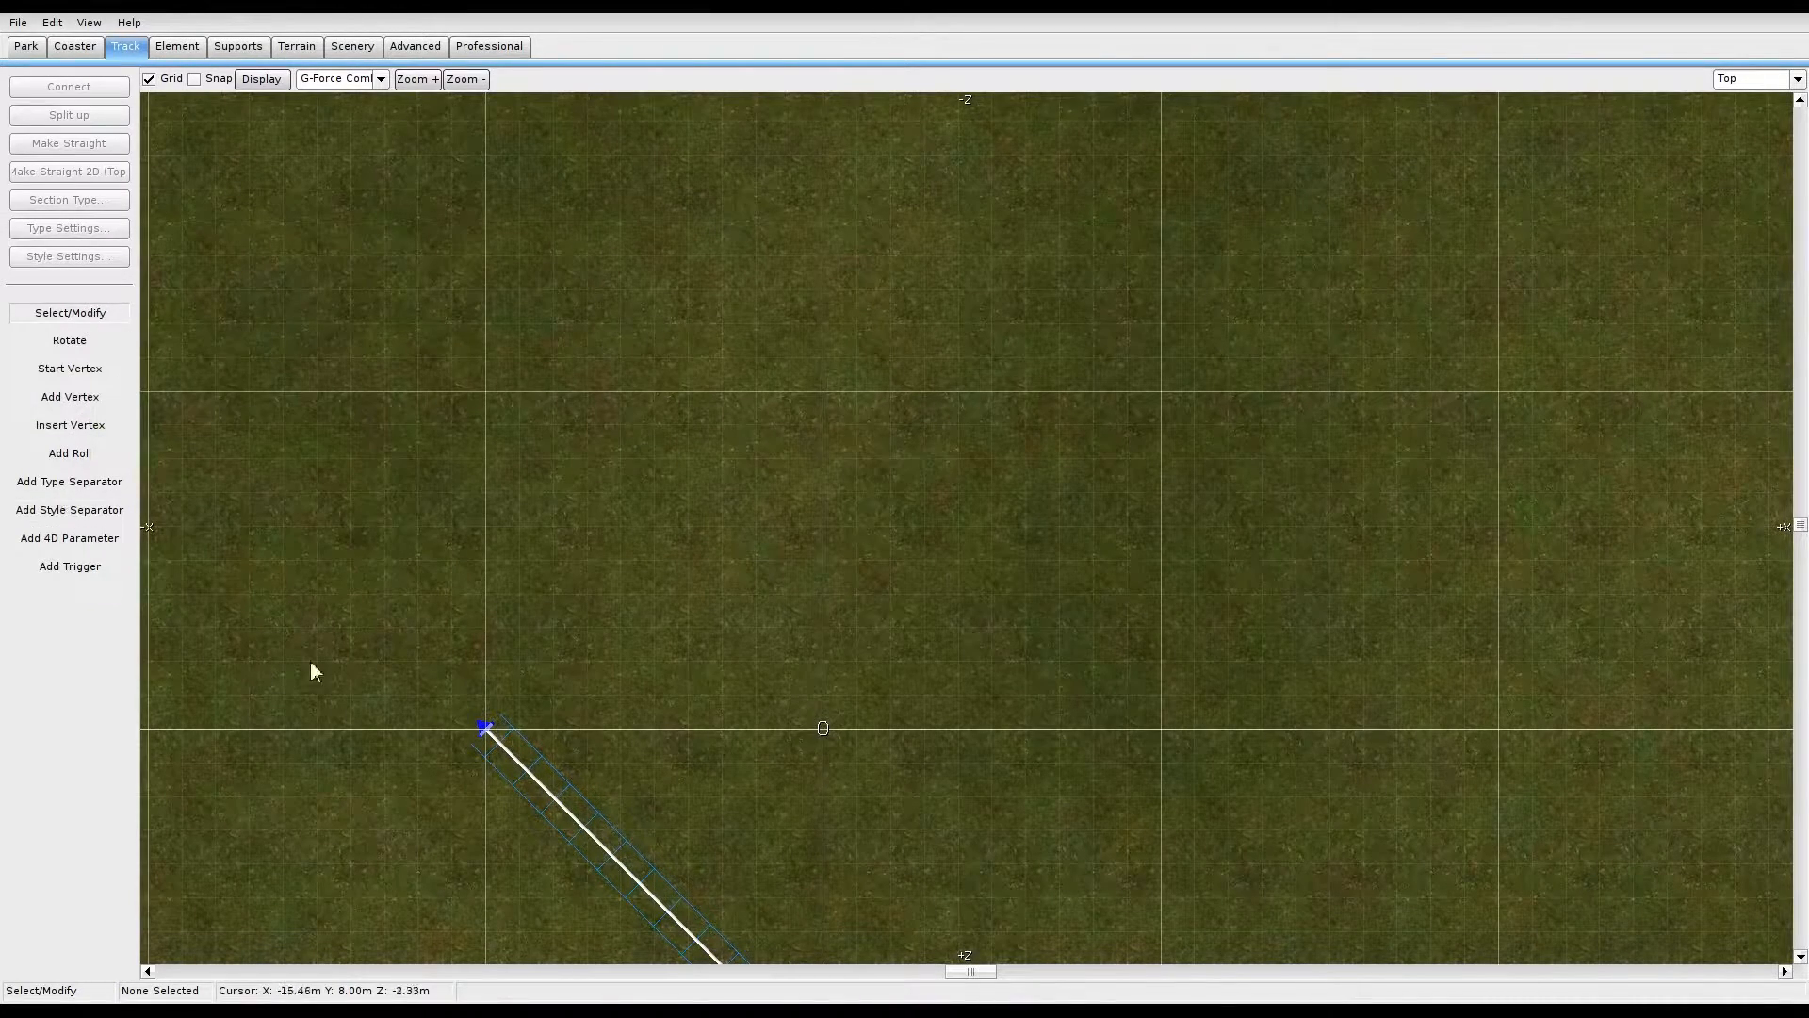
{"action": "left_click", "coordinate": [87, 398]}
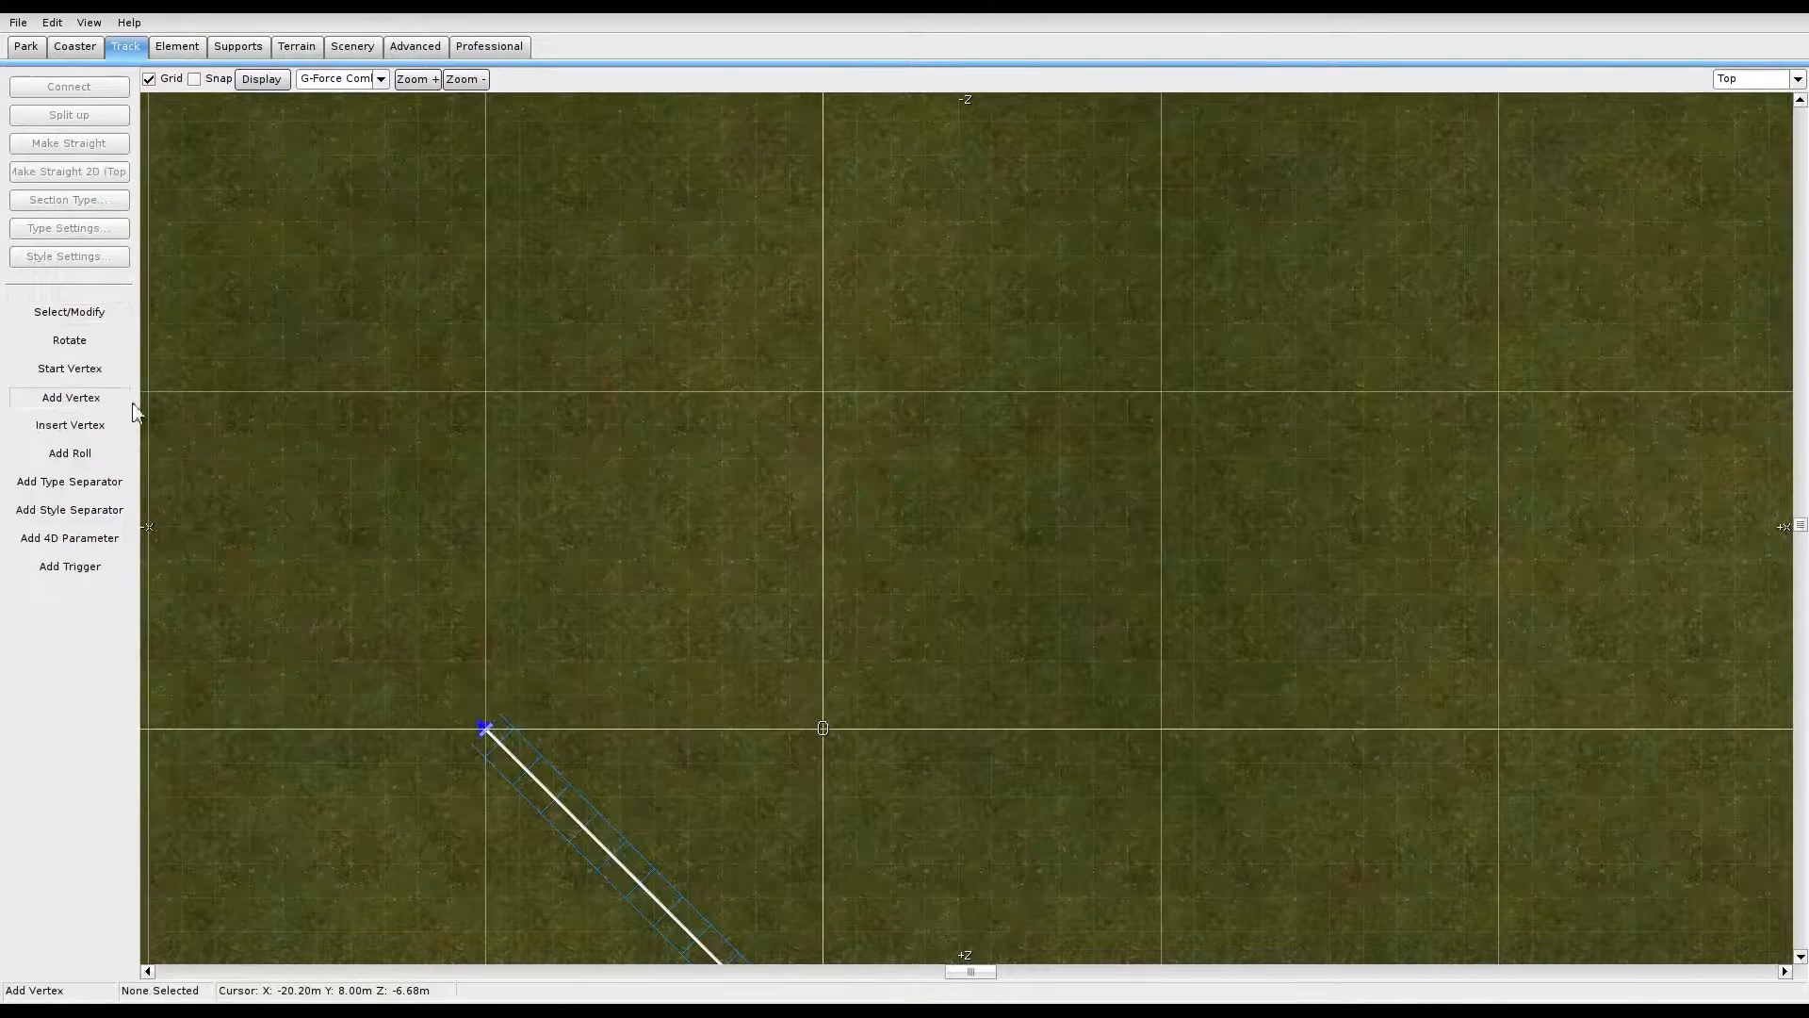
{"action": "left_click", "coordinate": [287, 538]}
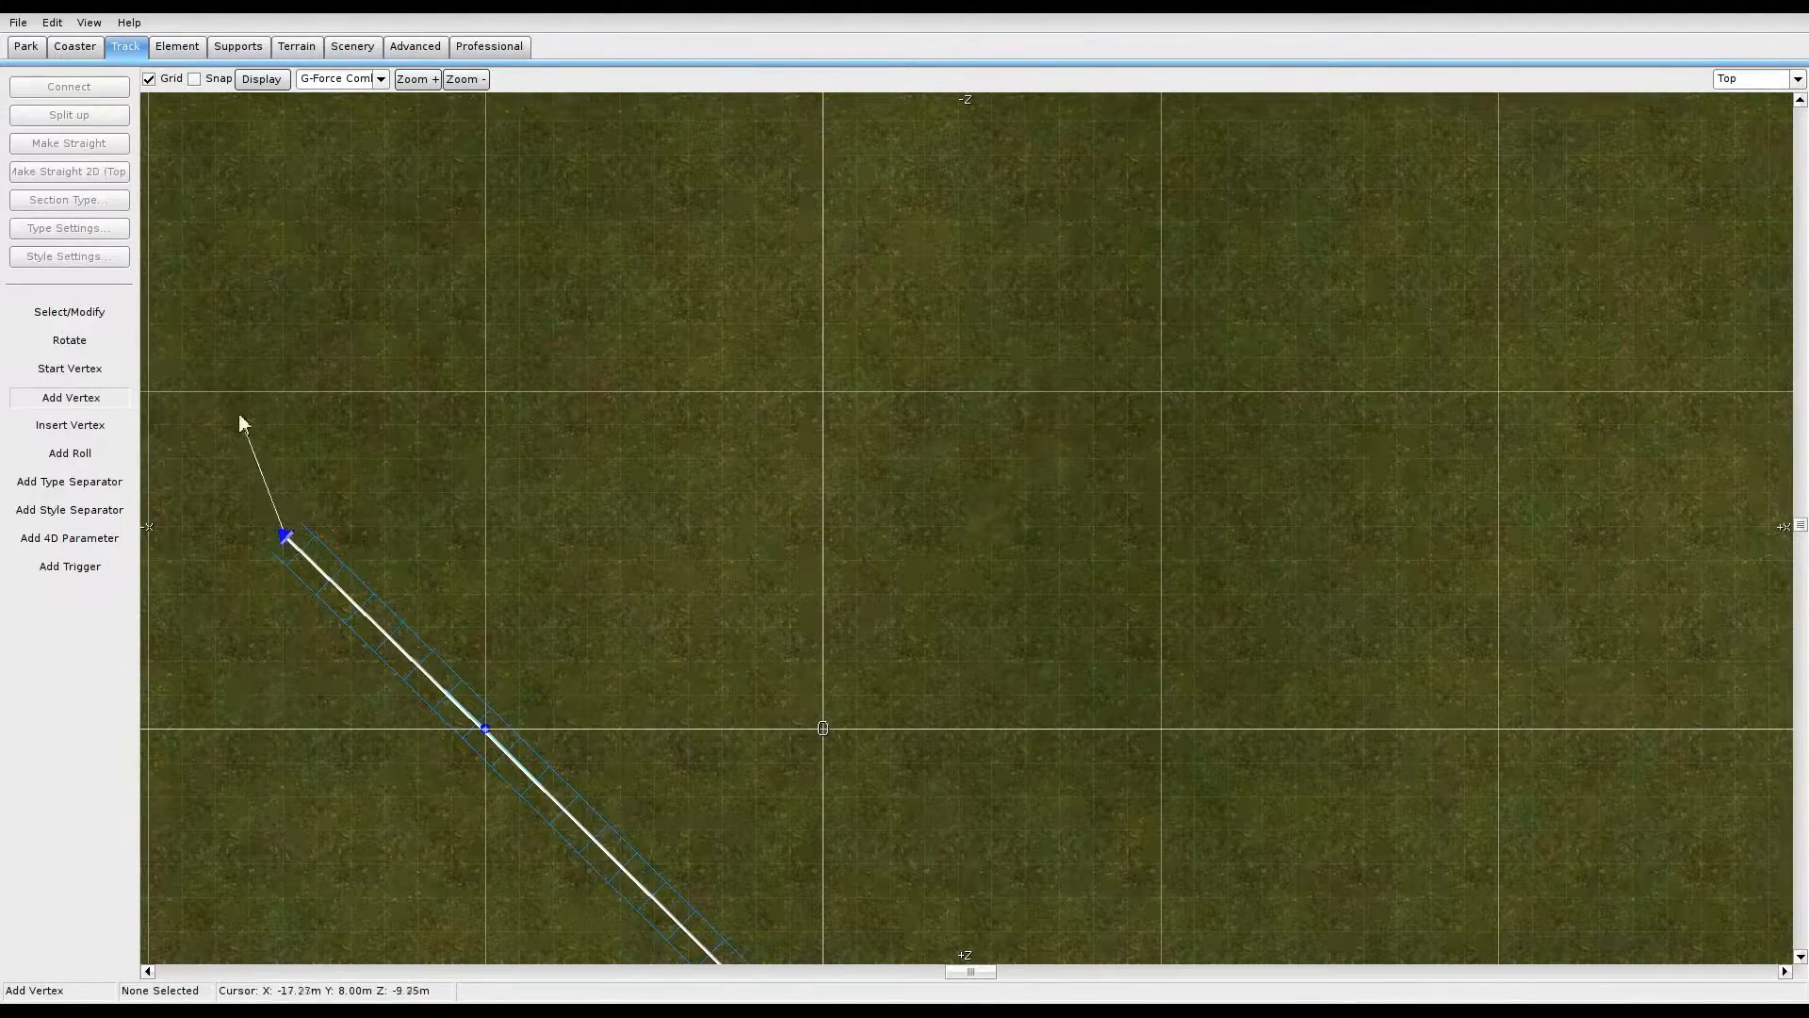
{"action": "right_click_drag", "start_coordinate": [259, 413], "coordinate": [468, 523]}
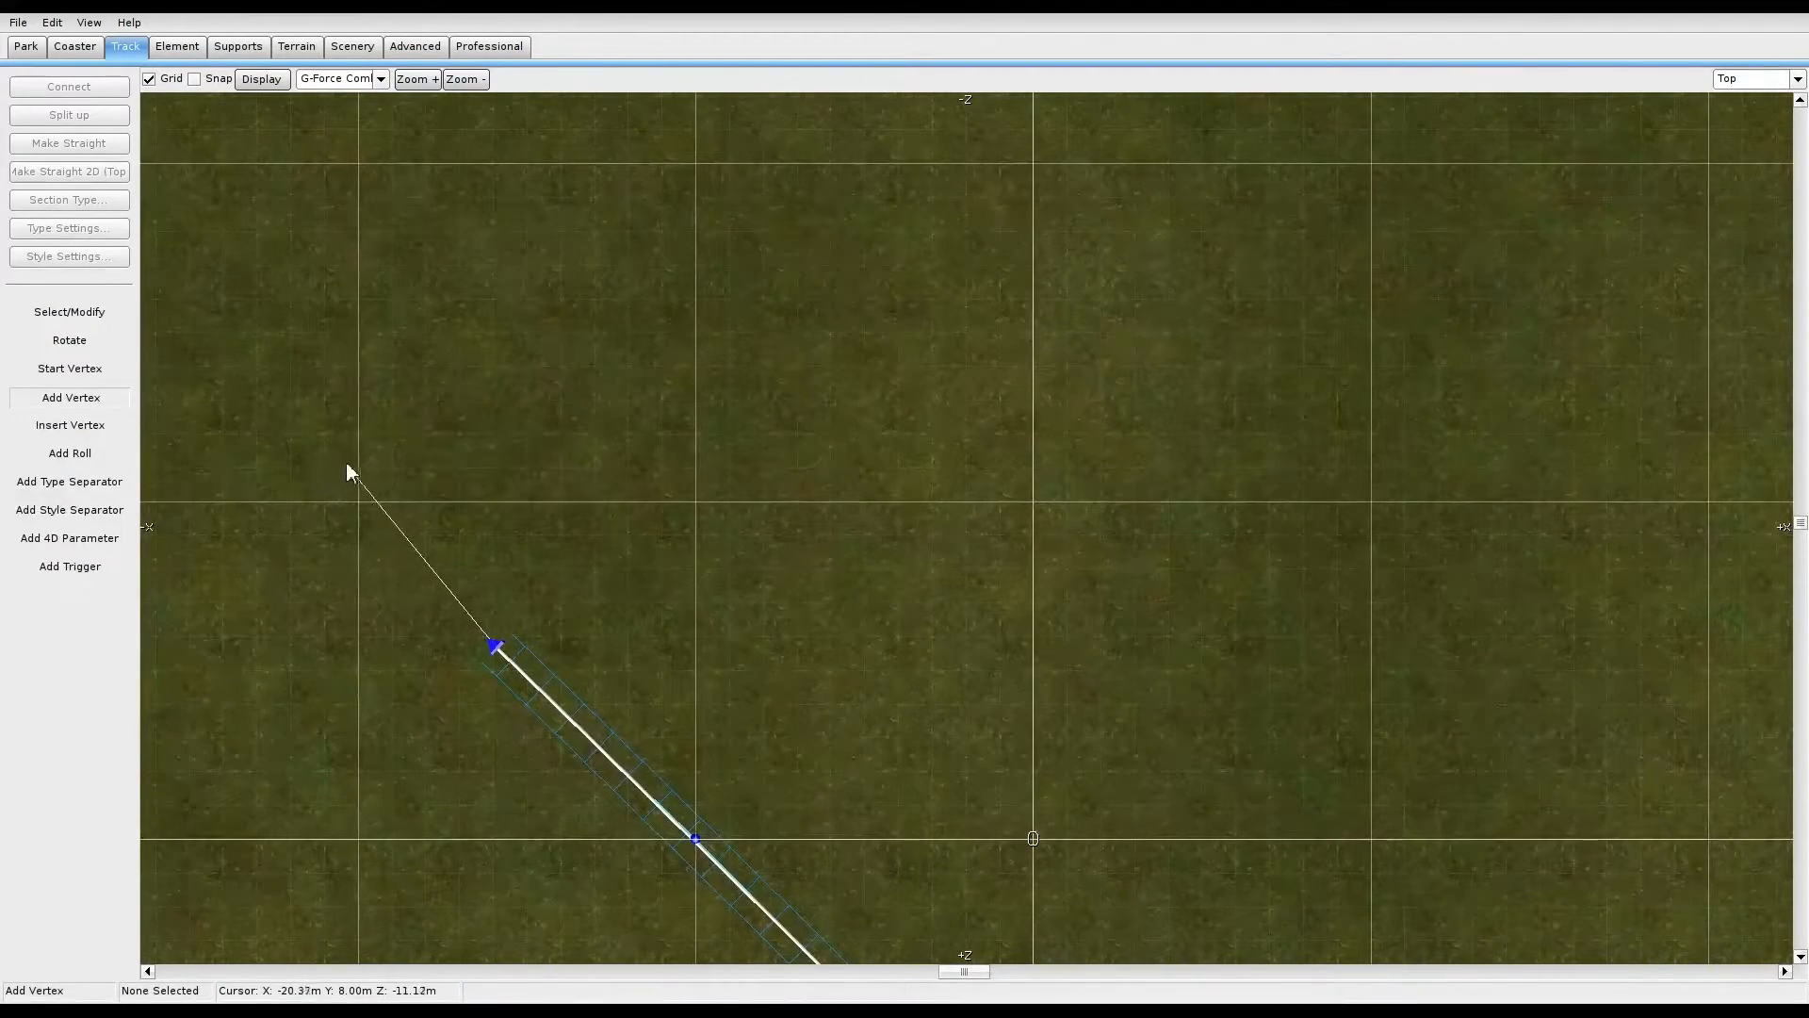
{"action": "left_click", "coordinate": [355, 458]}
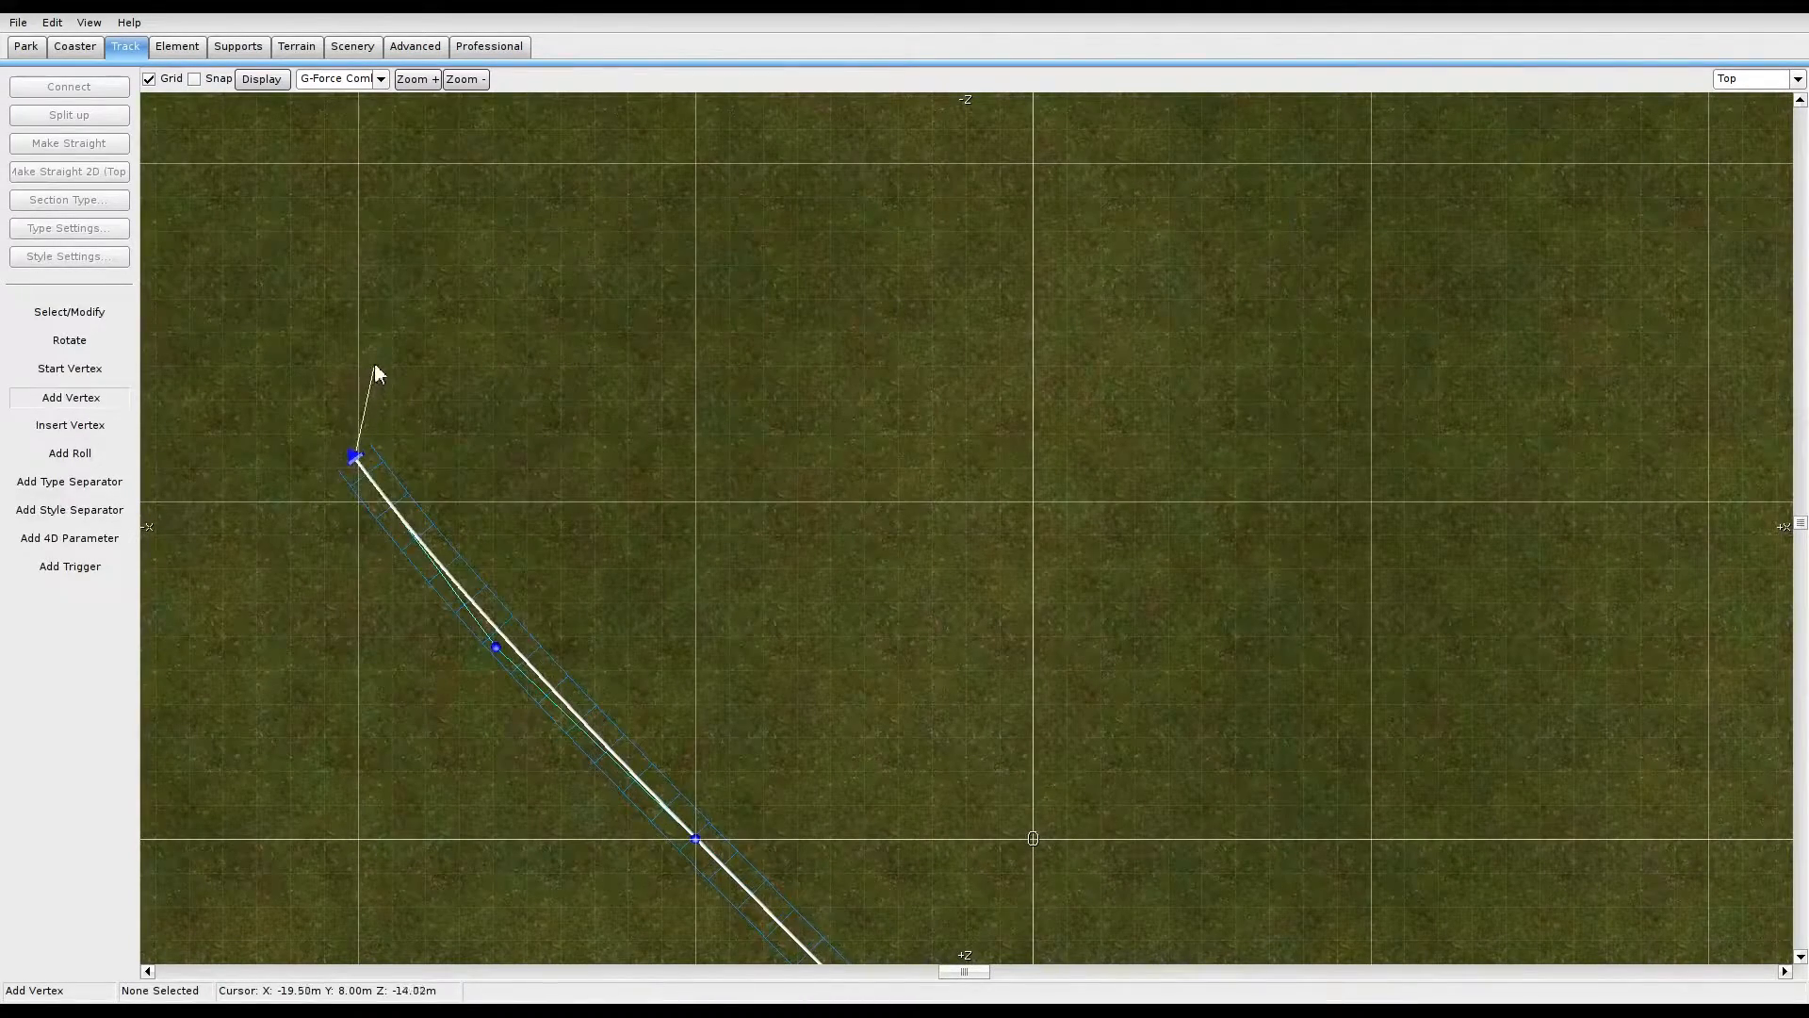
{"action": "left_click", "coordinate": [298, 268]}
Step: Add five more vertices that curve the track around in a wide arc, ending at about X 0 m, Z -36 m
{"action": "right_click_drag", "start_coordinate": [387, 226], "coordinate": [568, 534]}
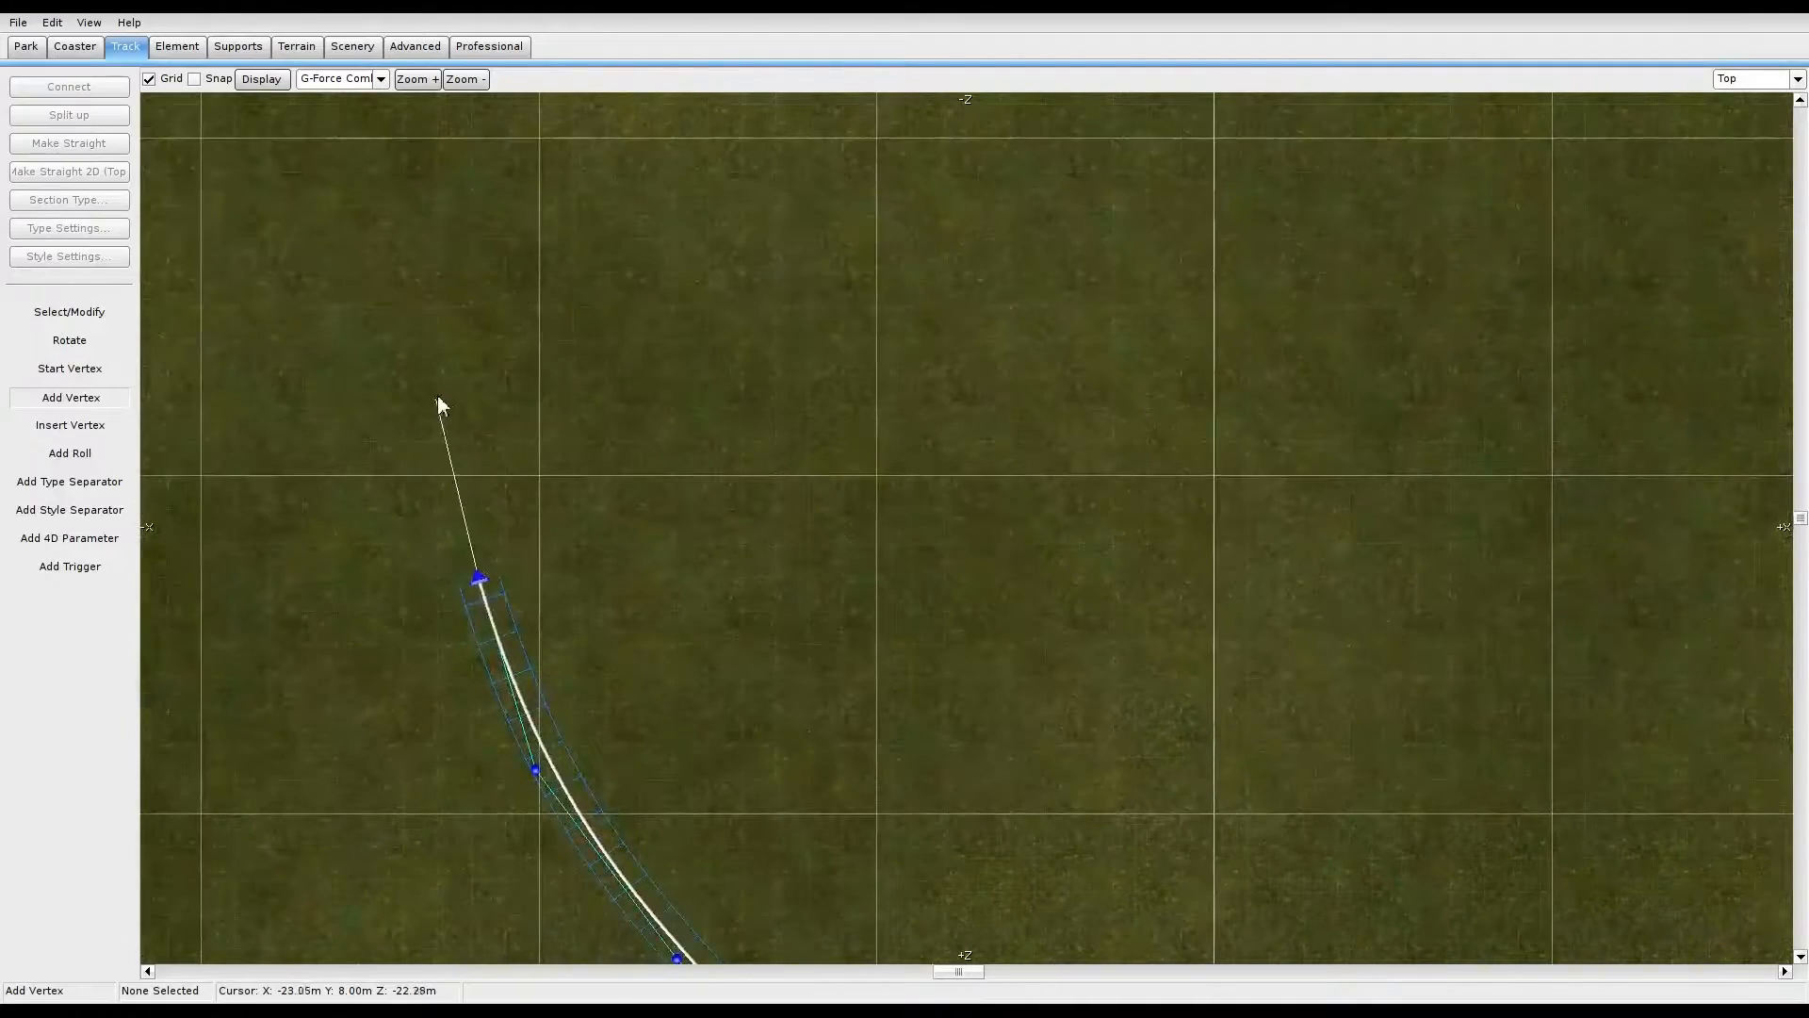
{"action": "left_click", "coordinate": [470, 381]}
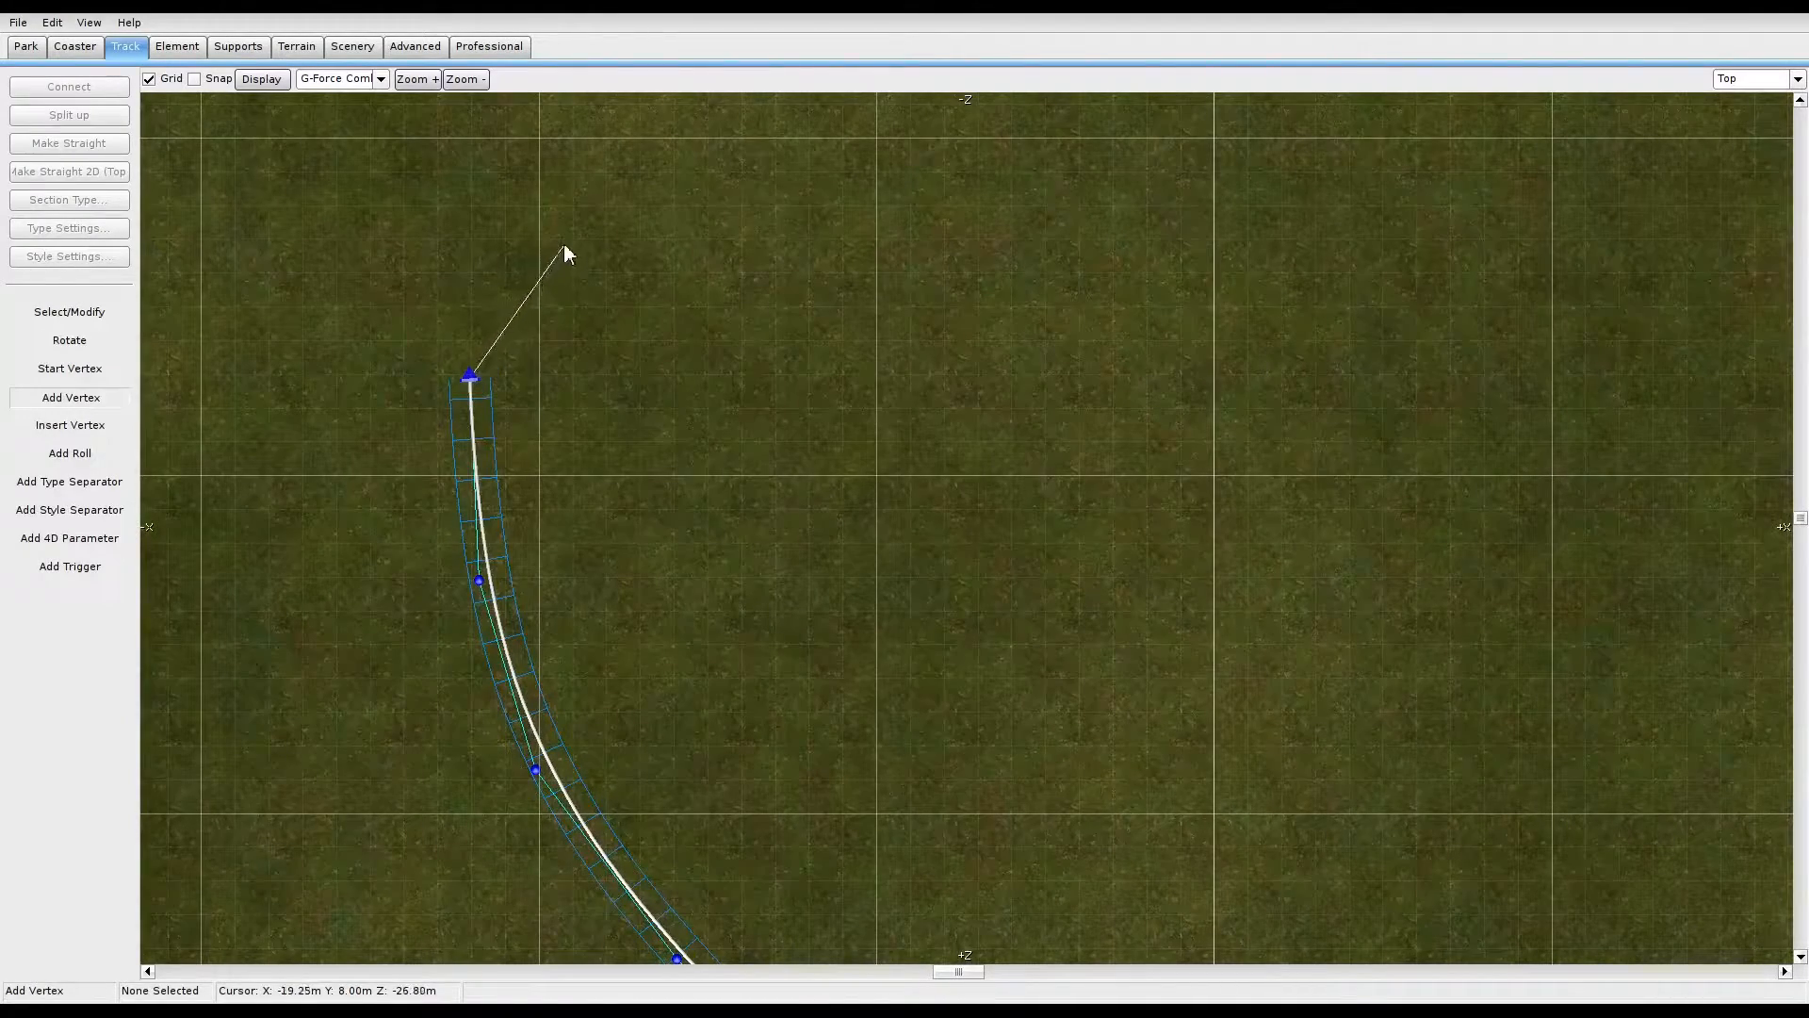
{"action": "left_click", "coordinate": [554, 189]}
{"action": "right_click_drag", "start_coordinate": [688, 243], "coordinate": [572, 501]}
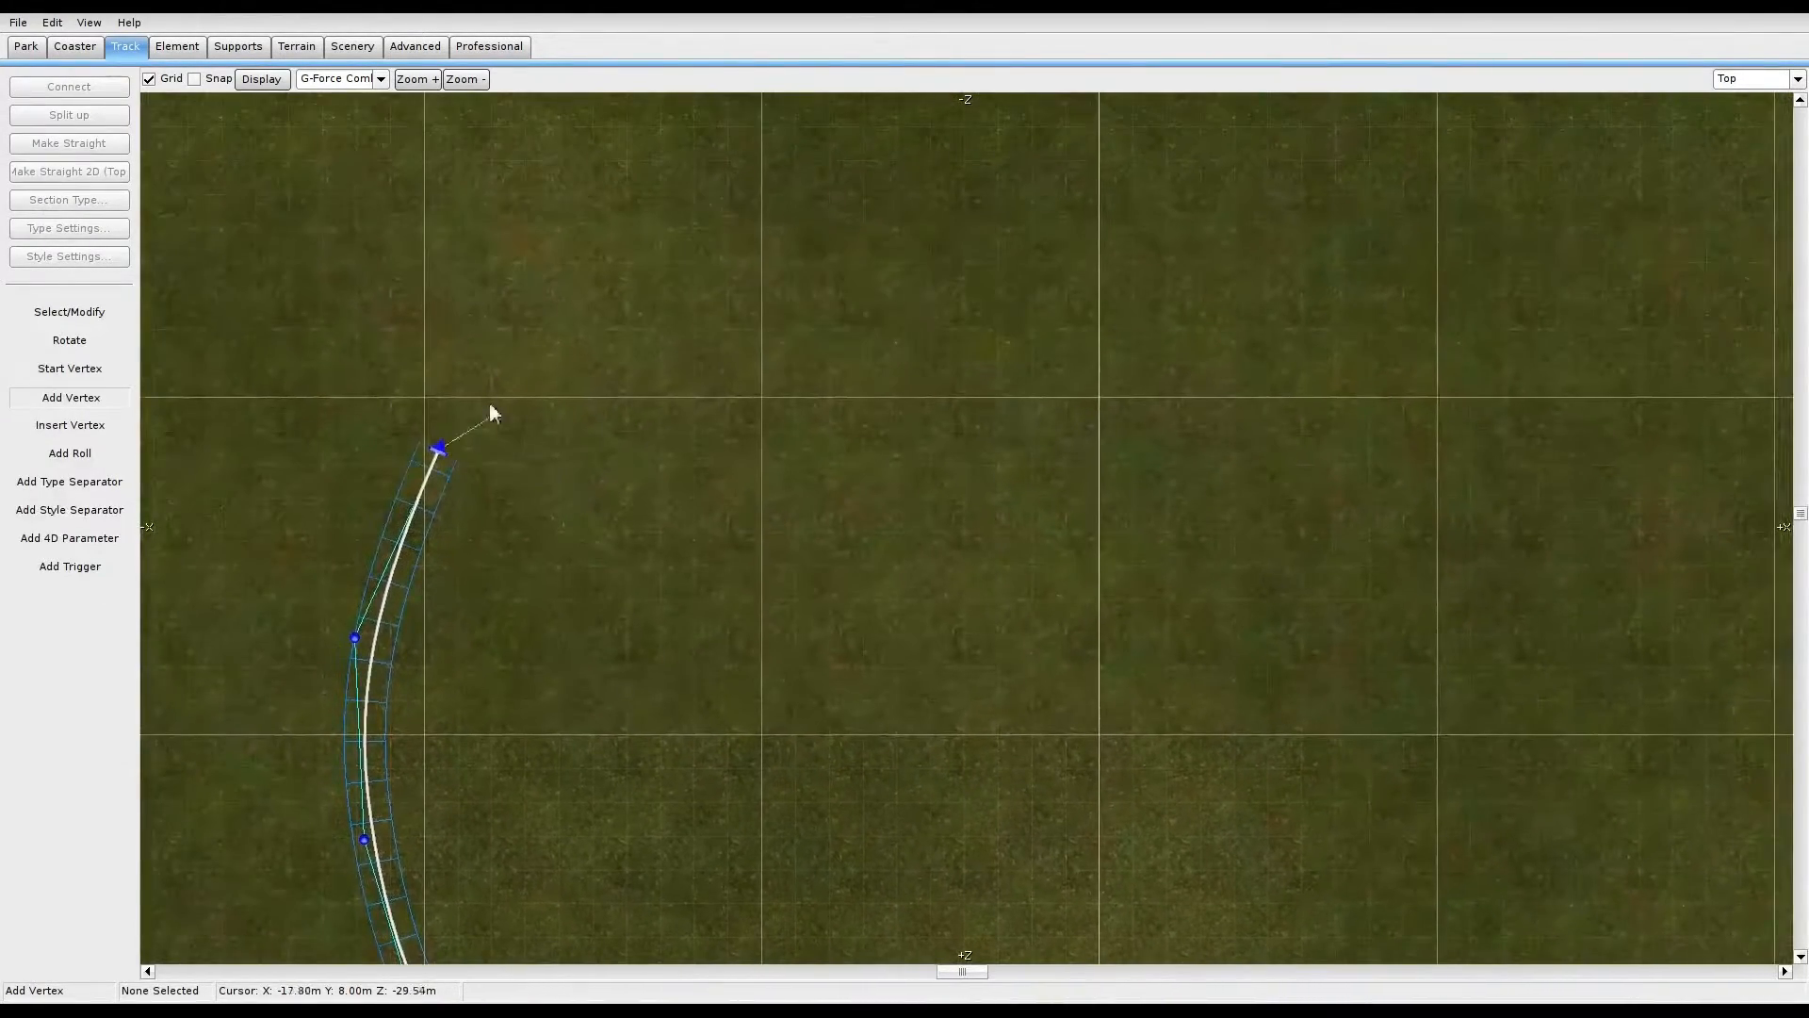
{"action": "left_click", "coordinate": [585, 292]}
{"action": "right_click_drag", "start_coordinate": [671, 251], "coordinate": [512, 420]}
{"action": "left_click", "coordinate": [648, 369]}
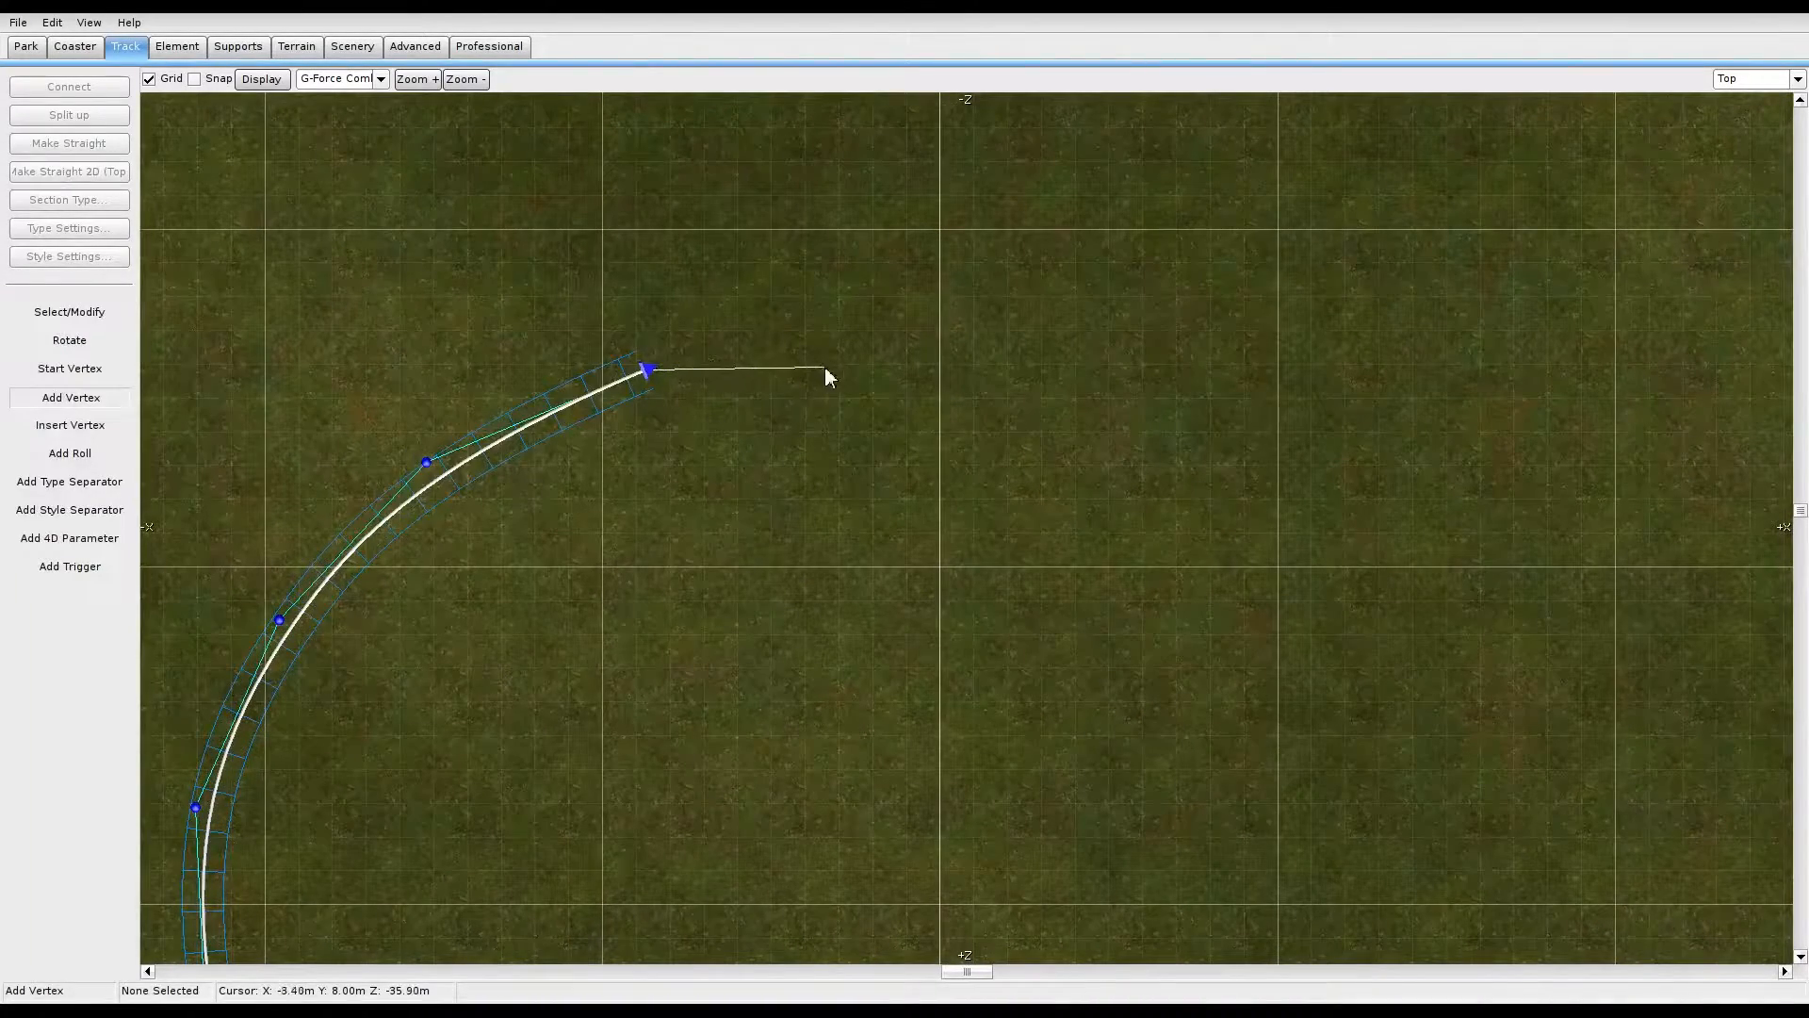
{"action": "left_click", "coordinate": [942, 367]}
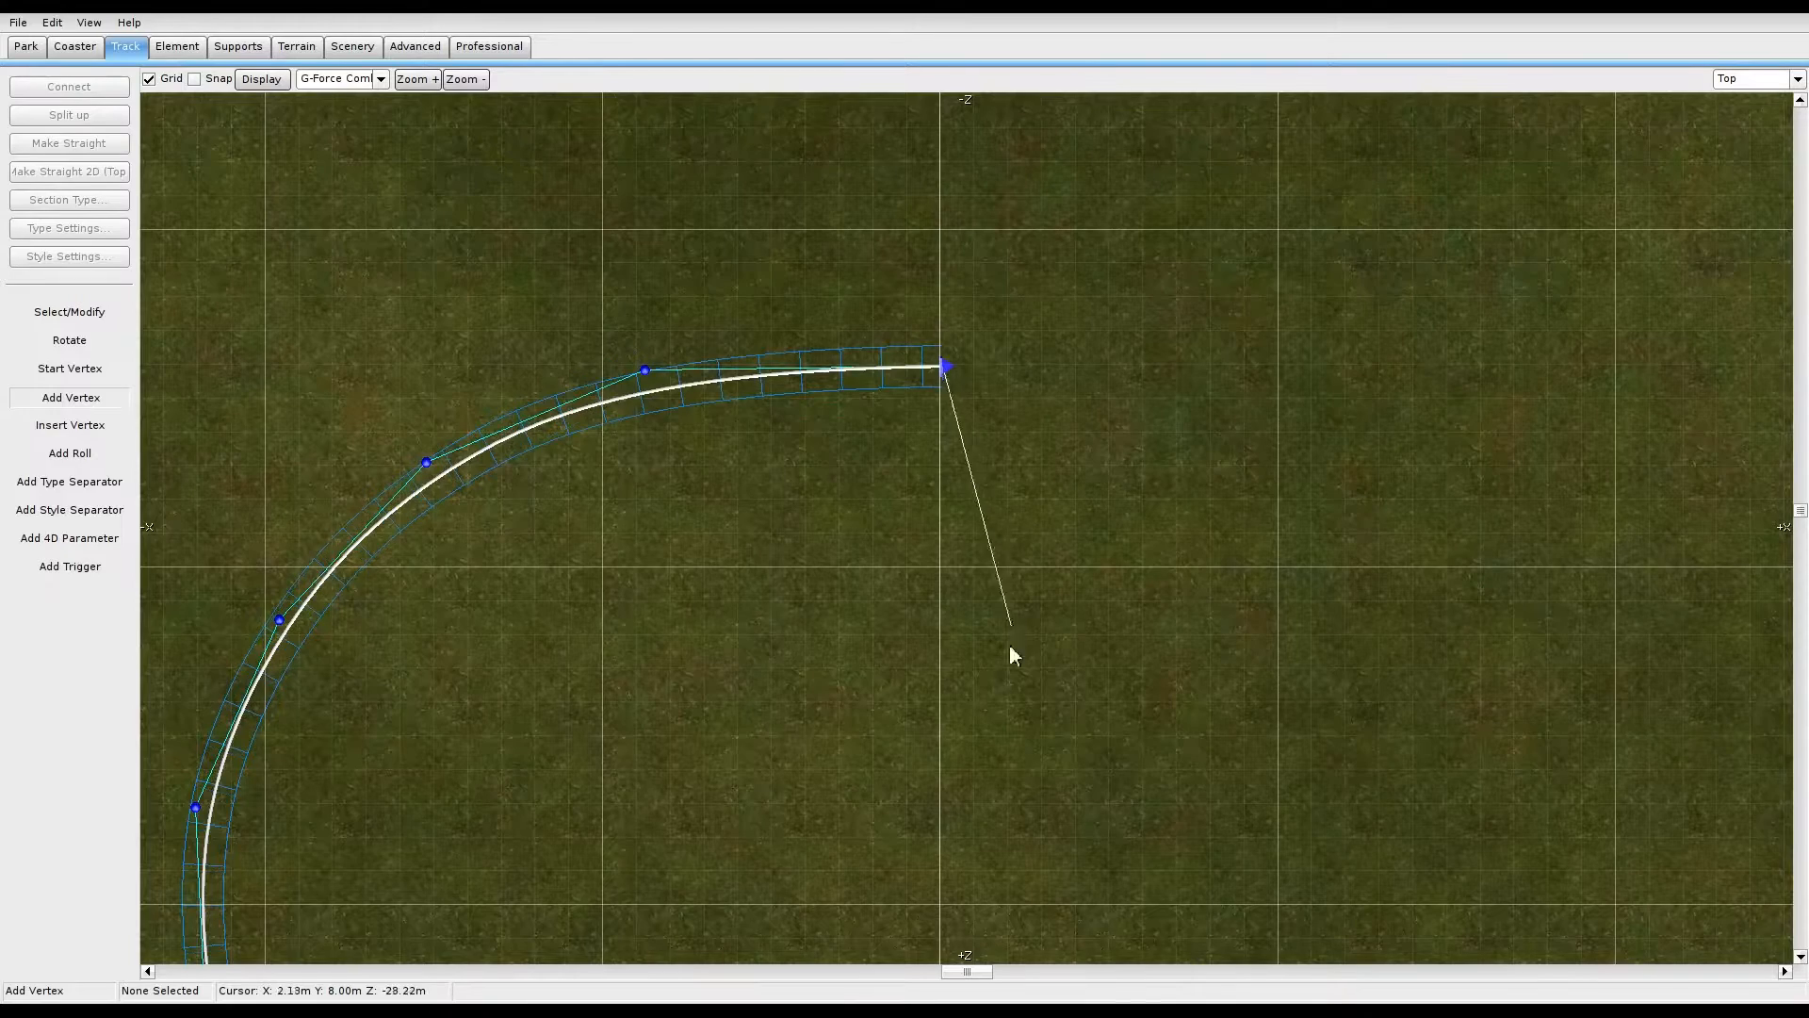
Step: Examine the shape of the whole curved track from above and in the perspective view, and return to the top view
{"action": "right_click_drag", "start_coordinate": [1012, 622], "coordinate": [716, 251]}
{"action": "scroll", "coordinate": [716, 521], "scroll_direction": "down", "scroll_amount": 4}
{"action": "right_click_drag", "start_coordinate": [714, 511], "coordinate": [743, 372]}
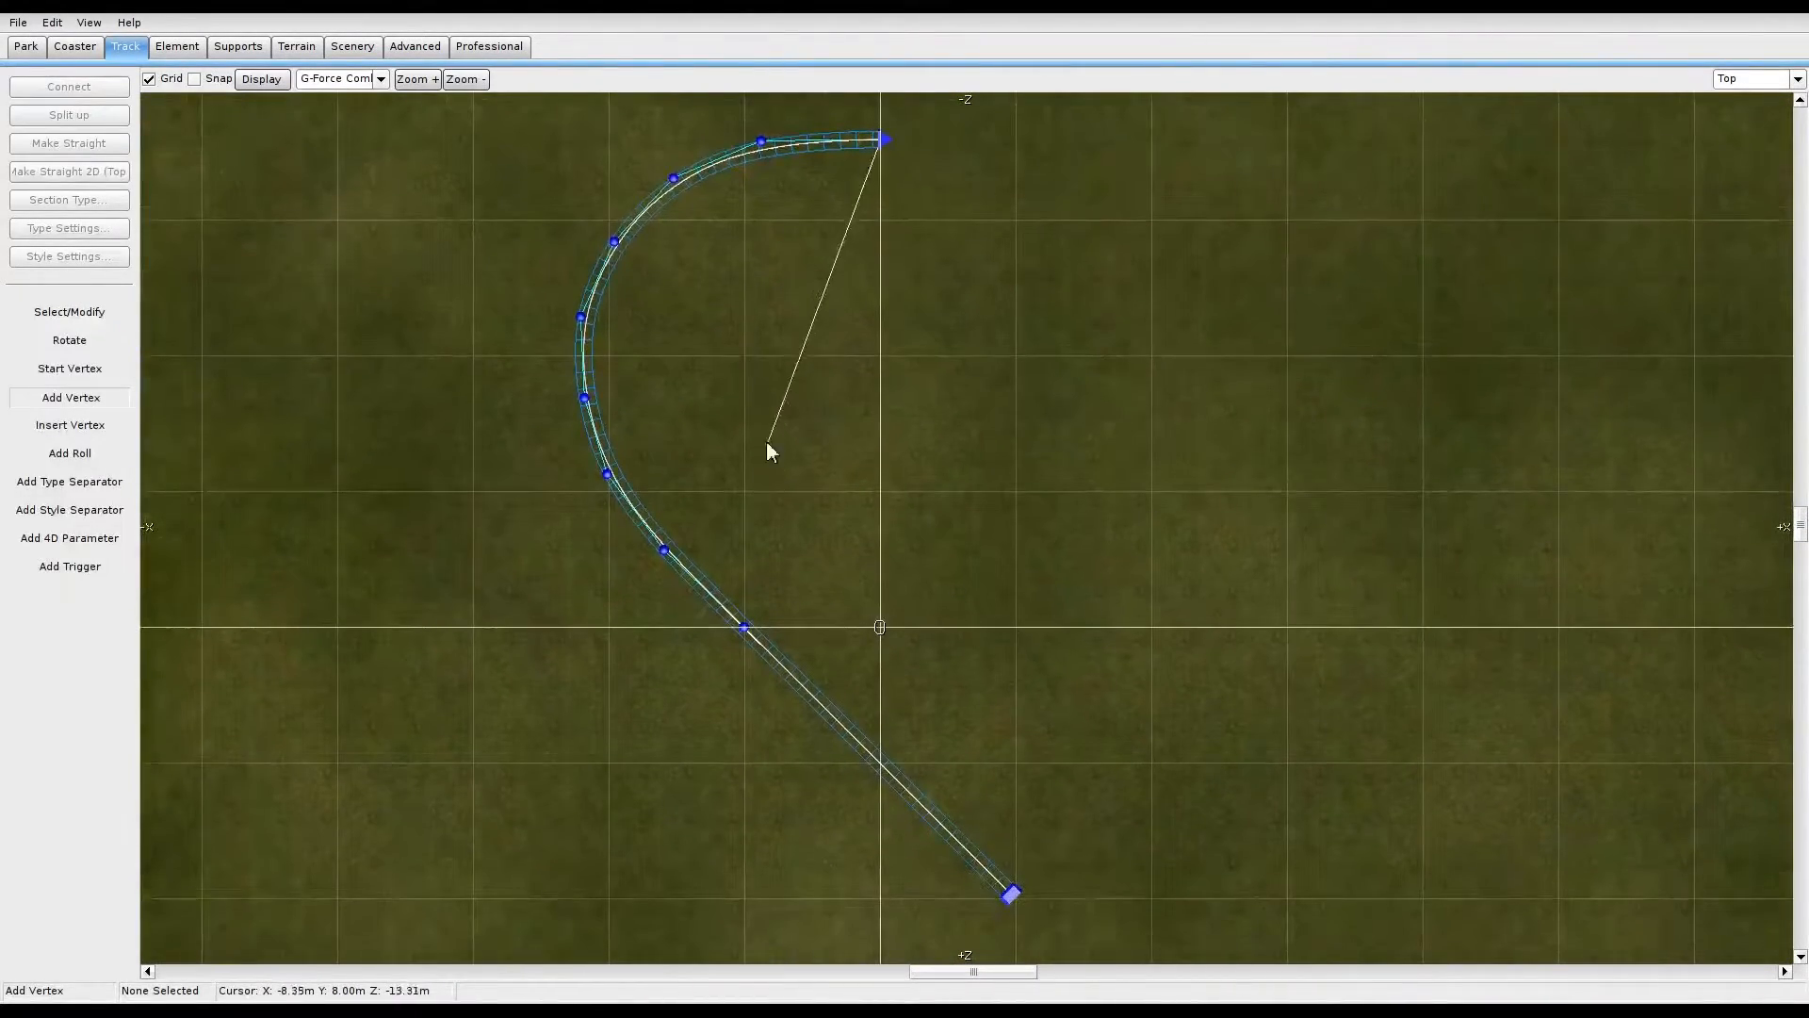
{"action": "left_click", "coordinate": [1799, 80]}
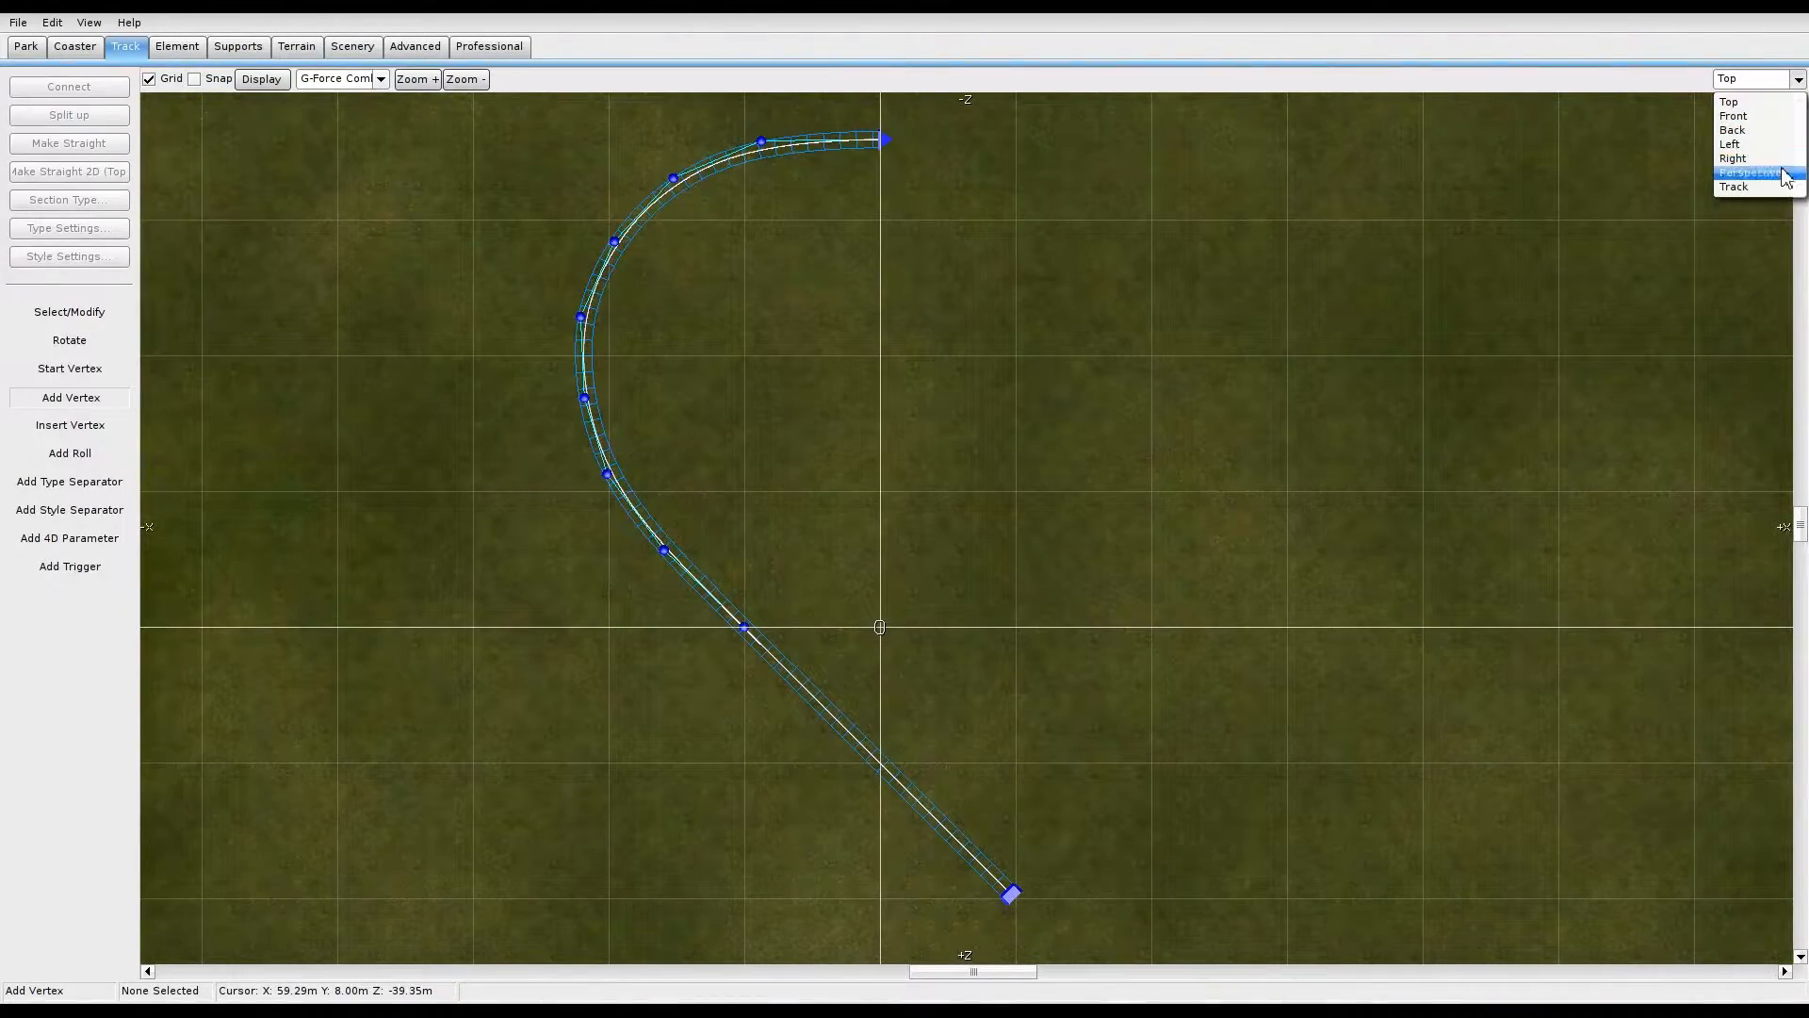
{"action": "left_click", "coordinate": [1785, 173]}
{"action": "mouse_move", "coordinate": [1094, 543]}
{"action": "right_mouse_down"}
{"action": "mouse_move", "coordinate": [951, 443]}
{"action": "mouse_move", "coordinate": [1056, 660]}
{"action": "mouse_move", "coordinate": [1065, 528]}
{"action": "mouse_move", "coordinate": [1094, 533]}
{"action": "mouse_move", "coordinate": [1074, 394]}
{"action": "mouse_move", "coordinate": [1117, 603]}
{"action": "mouse_move", "coordinate": [1094, 541]}
{"action": "right_mouse_up"}
{"action": "key", "text": "w"}
{"action": "key", "text": "s"}
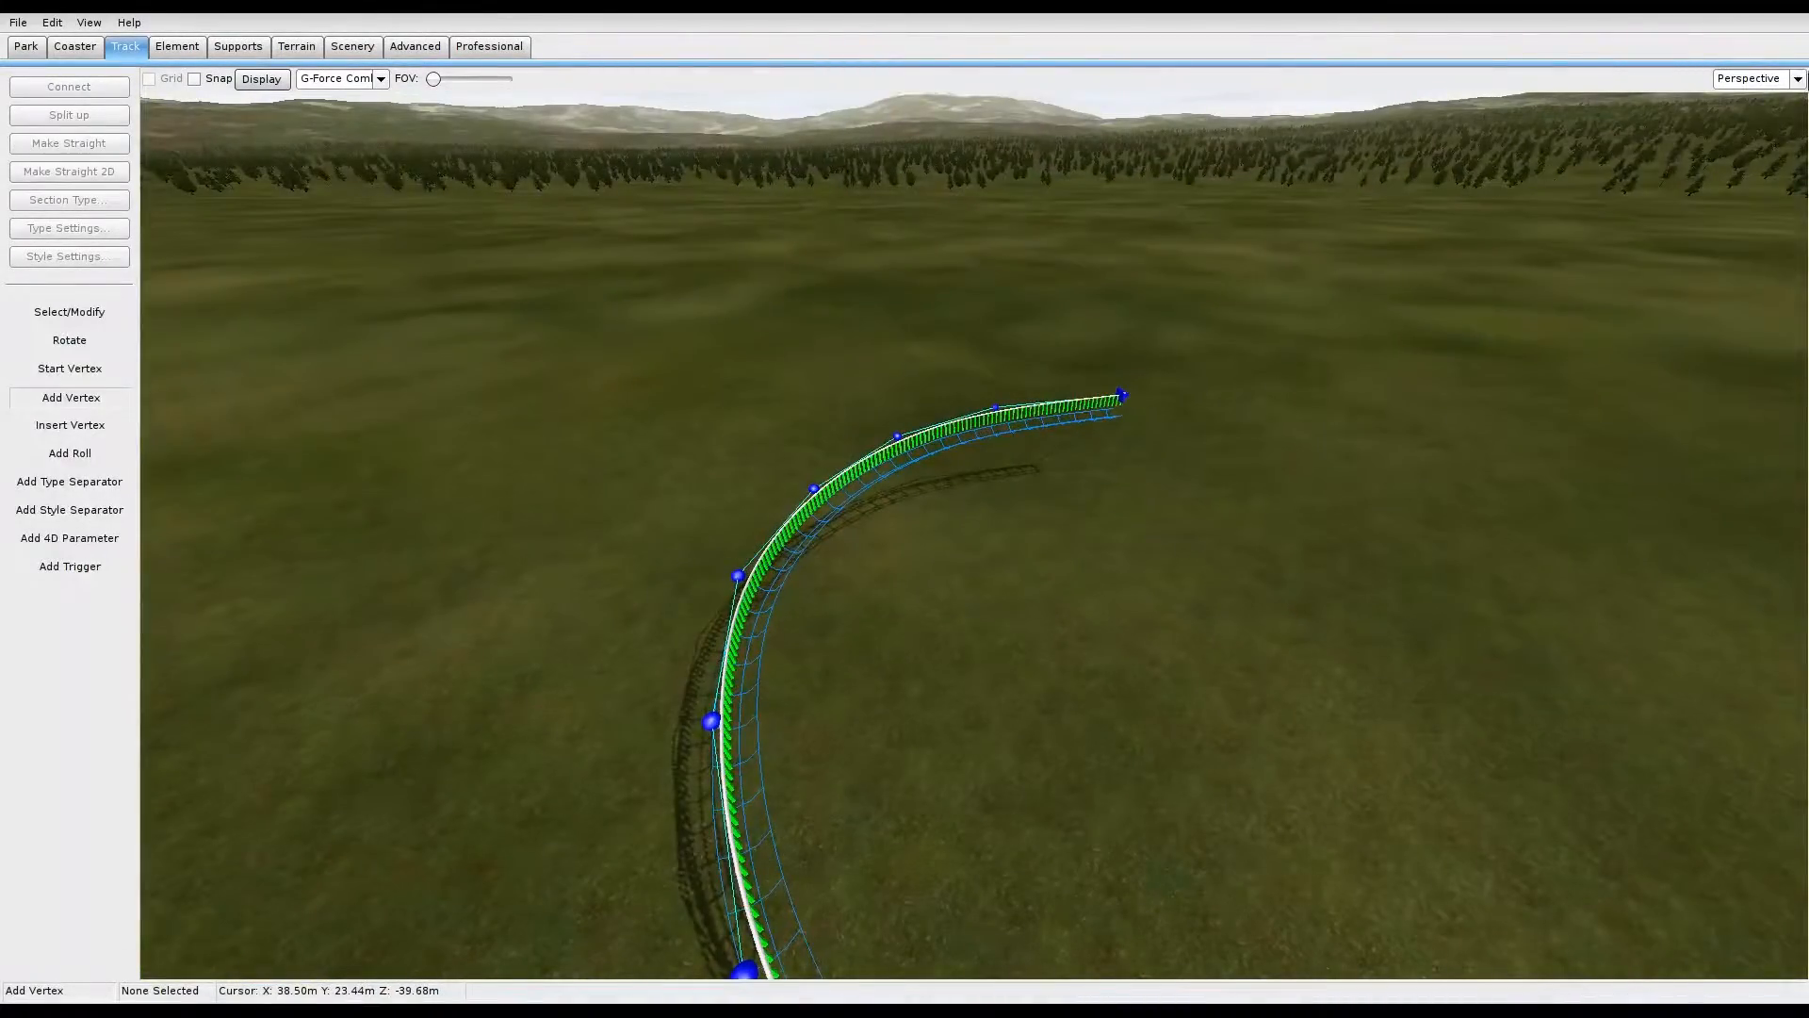
{"action": "right_click_drag", "start_coordinate": [1500, 416], "coordinate": [1416, 479]}
{"action": "key", "text": "w"}
{"action": "key", "text": "s"}
{"action": "left_click", "coordinate": [1798, 82]}
{"action": "left_click", "coordinate": [1729, 101]}
Step: Nudge the curve's end vertex onto the X 0 grid line with the Select/Modify tool
{"action": "scroll", "coordinate": [1050, 456], "scroll_direction": "up", "scroll_amount": 4}
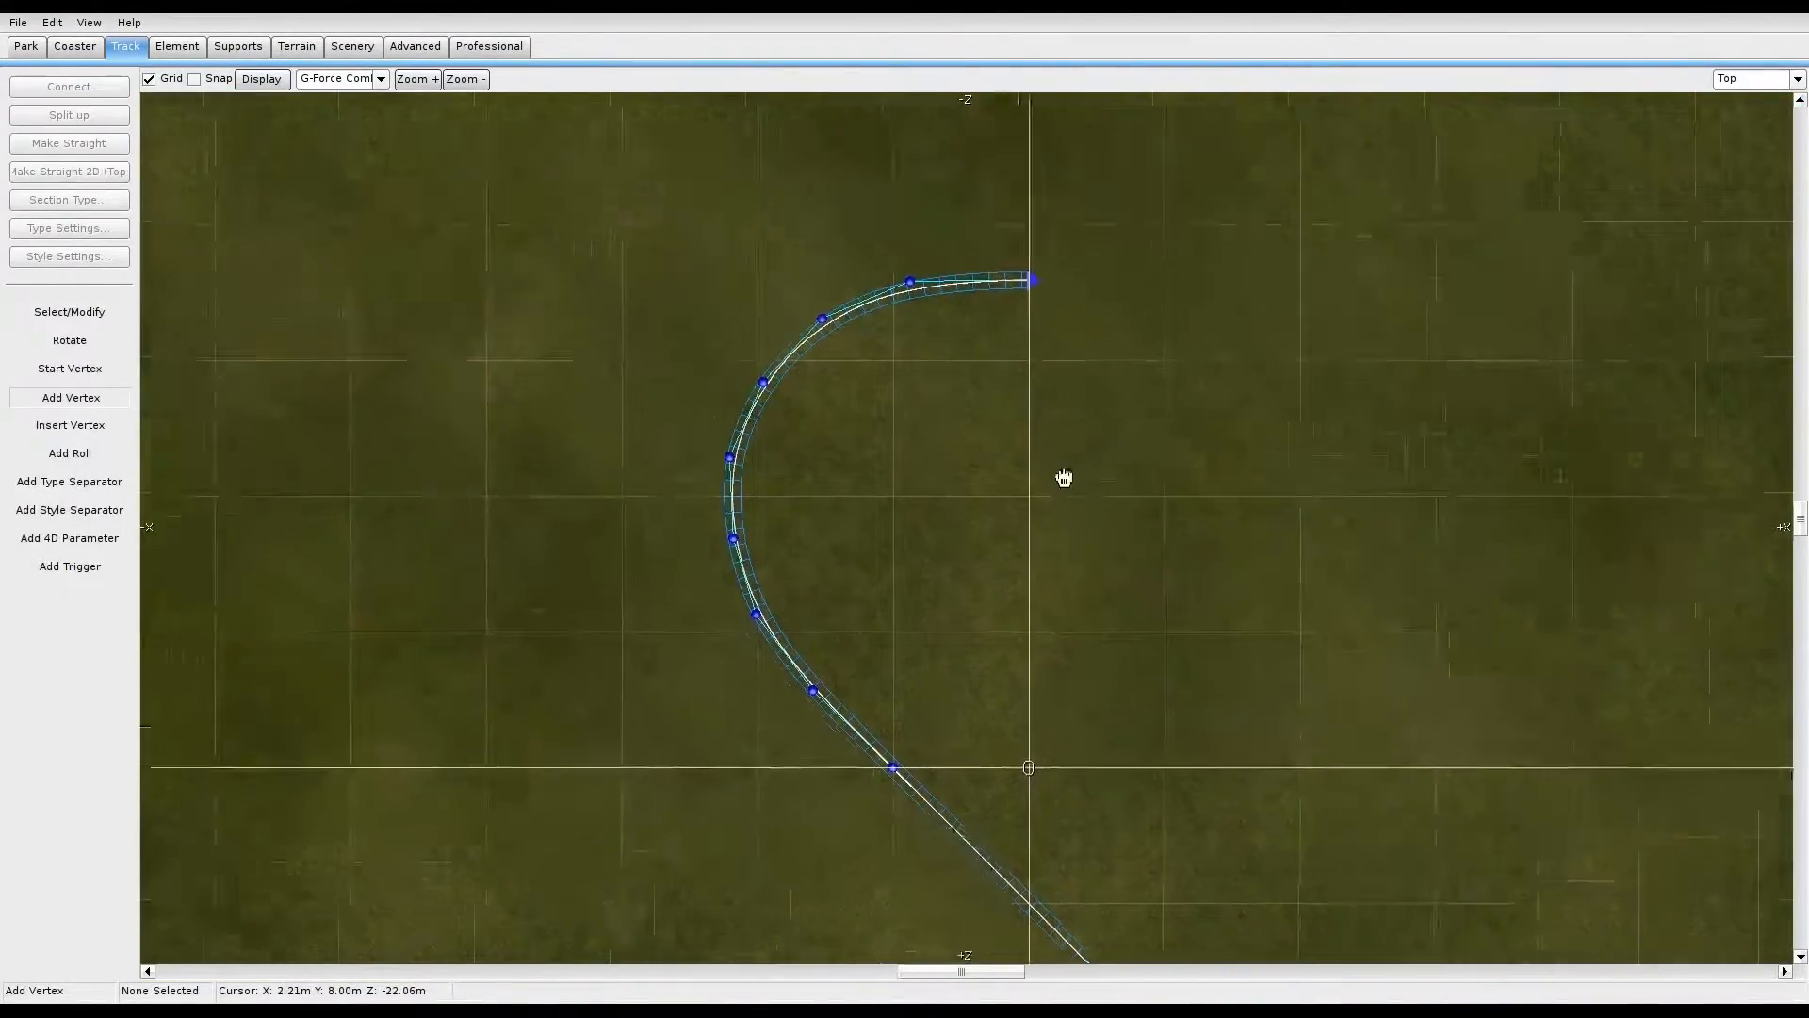
{"action": "right_click_drag", "start_coordinate": [1222, 475], "coordinate": [705, 663]}
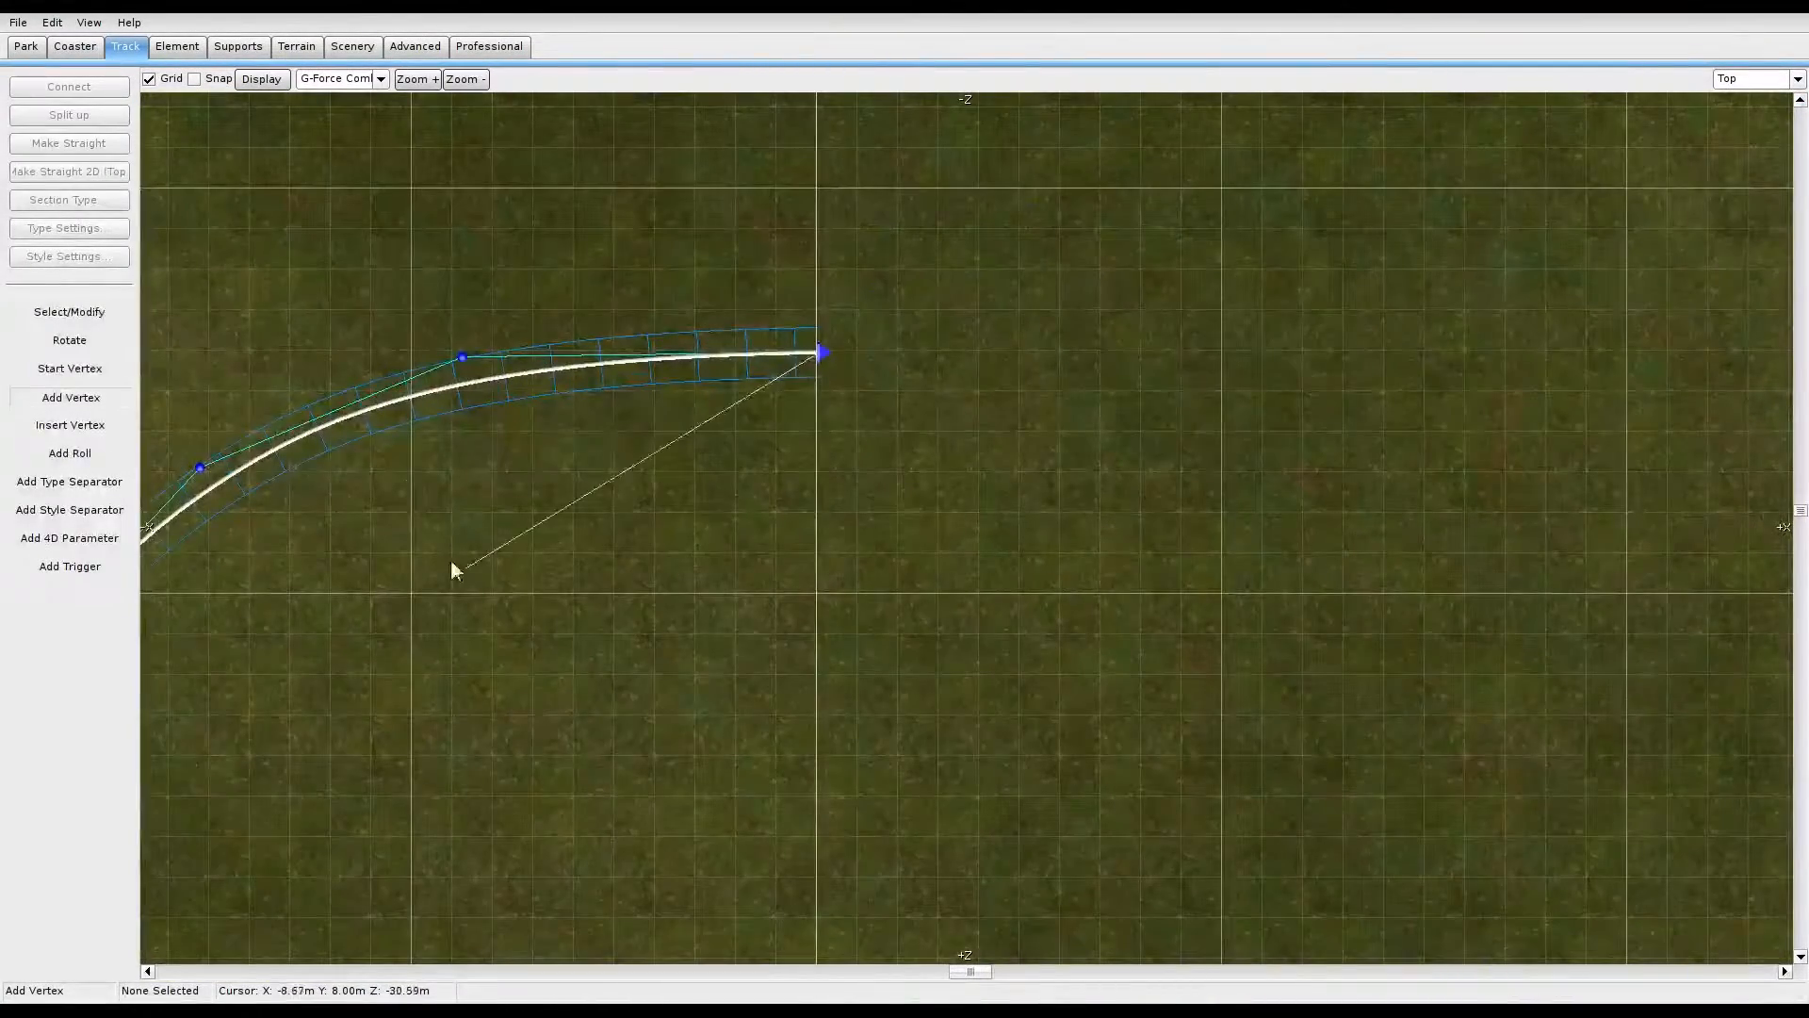
{"action": "left_click", "coordinate": [62, 314]}
{"action": "scroll", "coordinate": [692, 612], "scroll_direction": "up", "scroll_amount": 3}
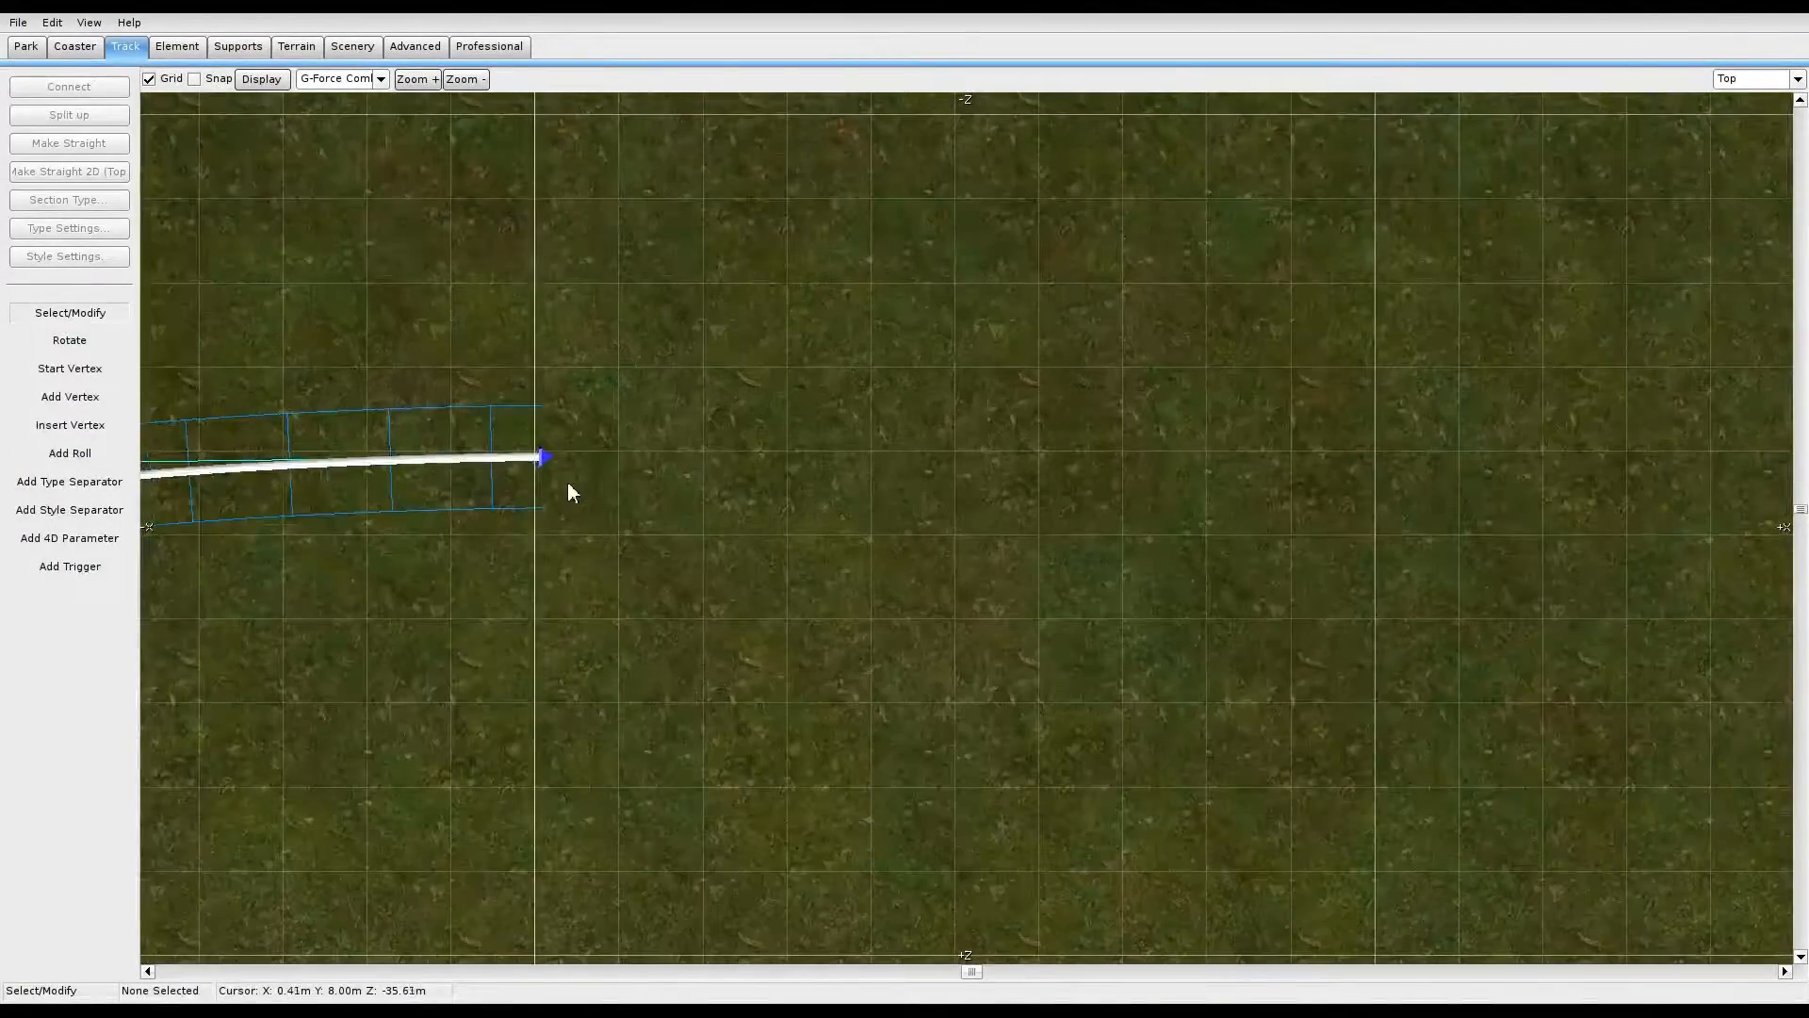
{"action": "mouse_move", "coordinate": [550, 464]}
{"action": "left_mouse_down"}
{"action": "mouse_move", "coordinate": [540, 483]}
{"action": "mouse_move", "coordinate": [541, 454]}
{"action": "left_mouse_up"}
{"action": "scroll", "coordinate": [448, 760], "scroll_direction": "down", "scroll_amount": 5}
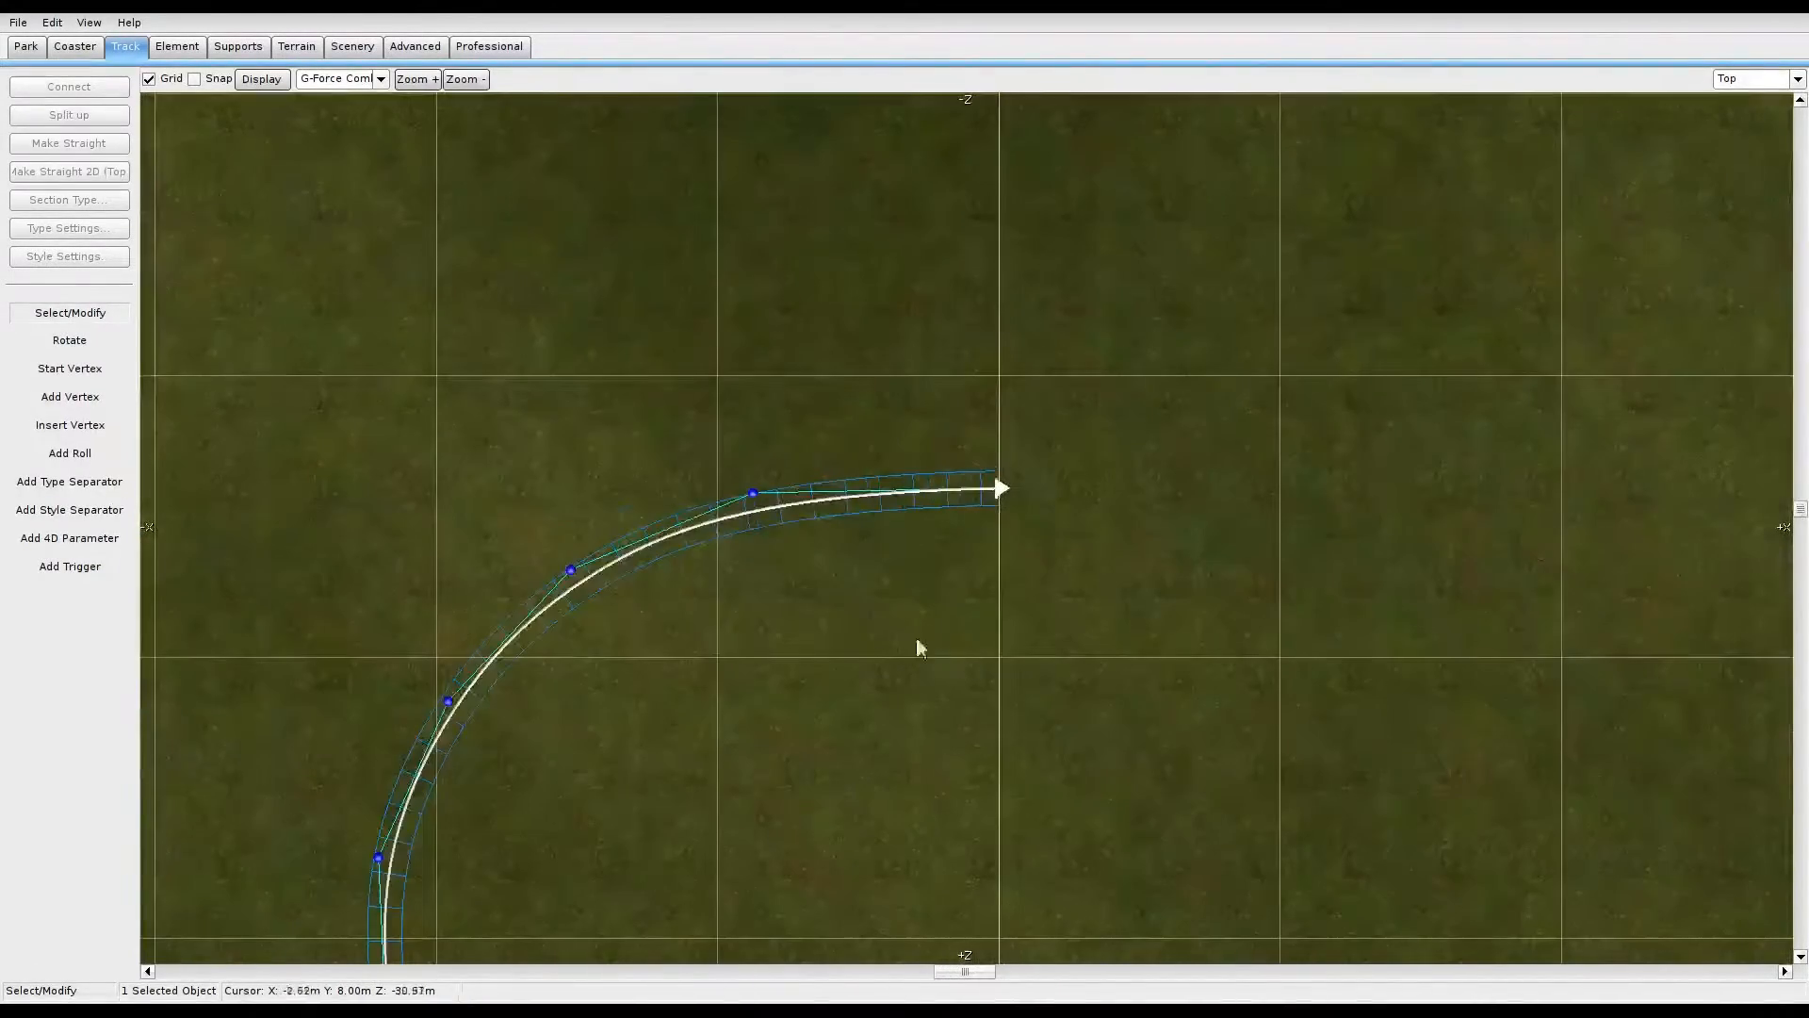
Step: Smooth the curve's exit by shifting the vertex before its end outward to about X -10 m, and set the end vertex's Z to -36 m
{"action": "left_click_drag", "start_coordinate": [748, 487], "coordinate": [726, 488]}
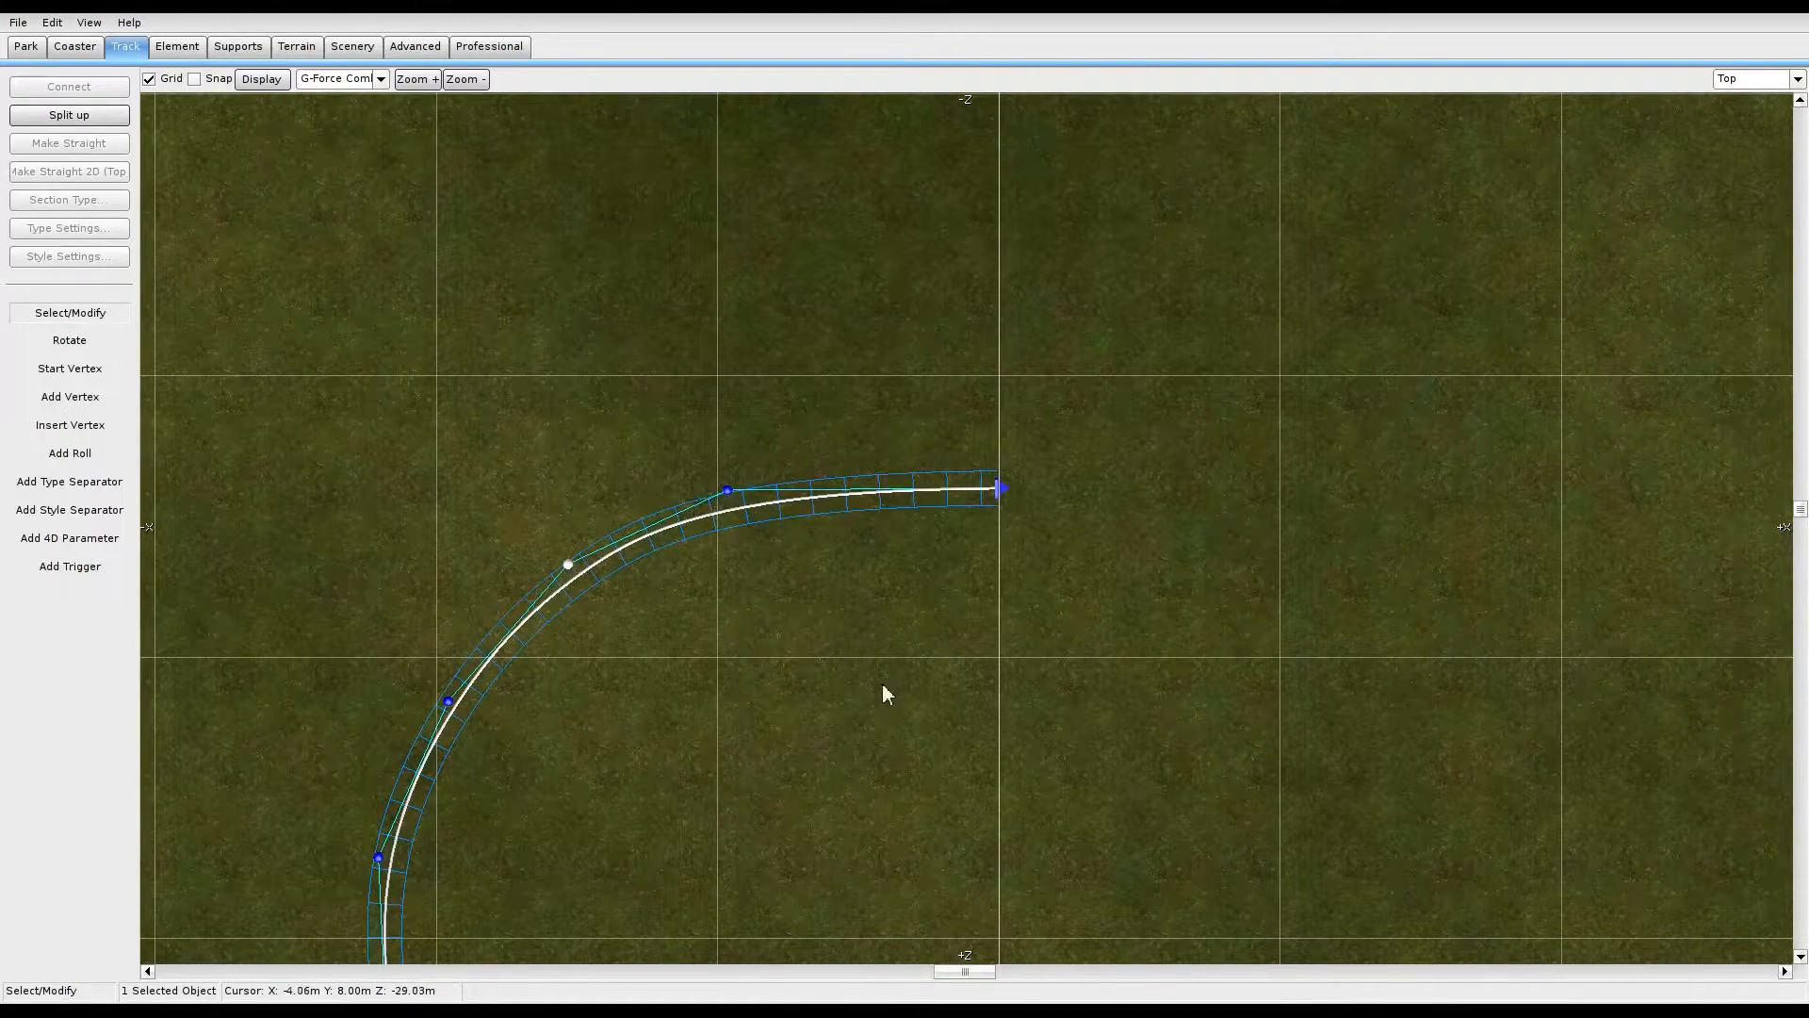
{"action": "right_click_drag", "start_coordinate": [887, 684], "coordinate": [957, 389]}
{"action": "scroll", "coordinate": [938, 519], "scroll_direction": "down", "scroll_amount": 3}
{"action": "scroll", "coordinate": [914, 530], "scroll_direction": "up", "scroll_amount": 4}
{"action": "right_click_drag", "start_coordinate": [759, 424], "coordinate": [776, 833]}
{"action": "scroll", "coordinate": [924, 691], "scroll_direction": "up", "scroll_amount": 3}
{"action": "right_click_drag", "start_coordinate": [969, 699], "coordinate": [739, 687]}
{"action": "scroll", "coordinate": [848, 620], "scroll_direction": "up", "scroll_amount": 3}
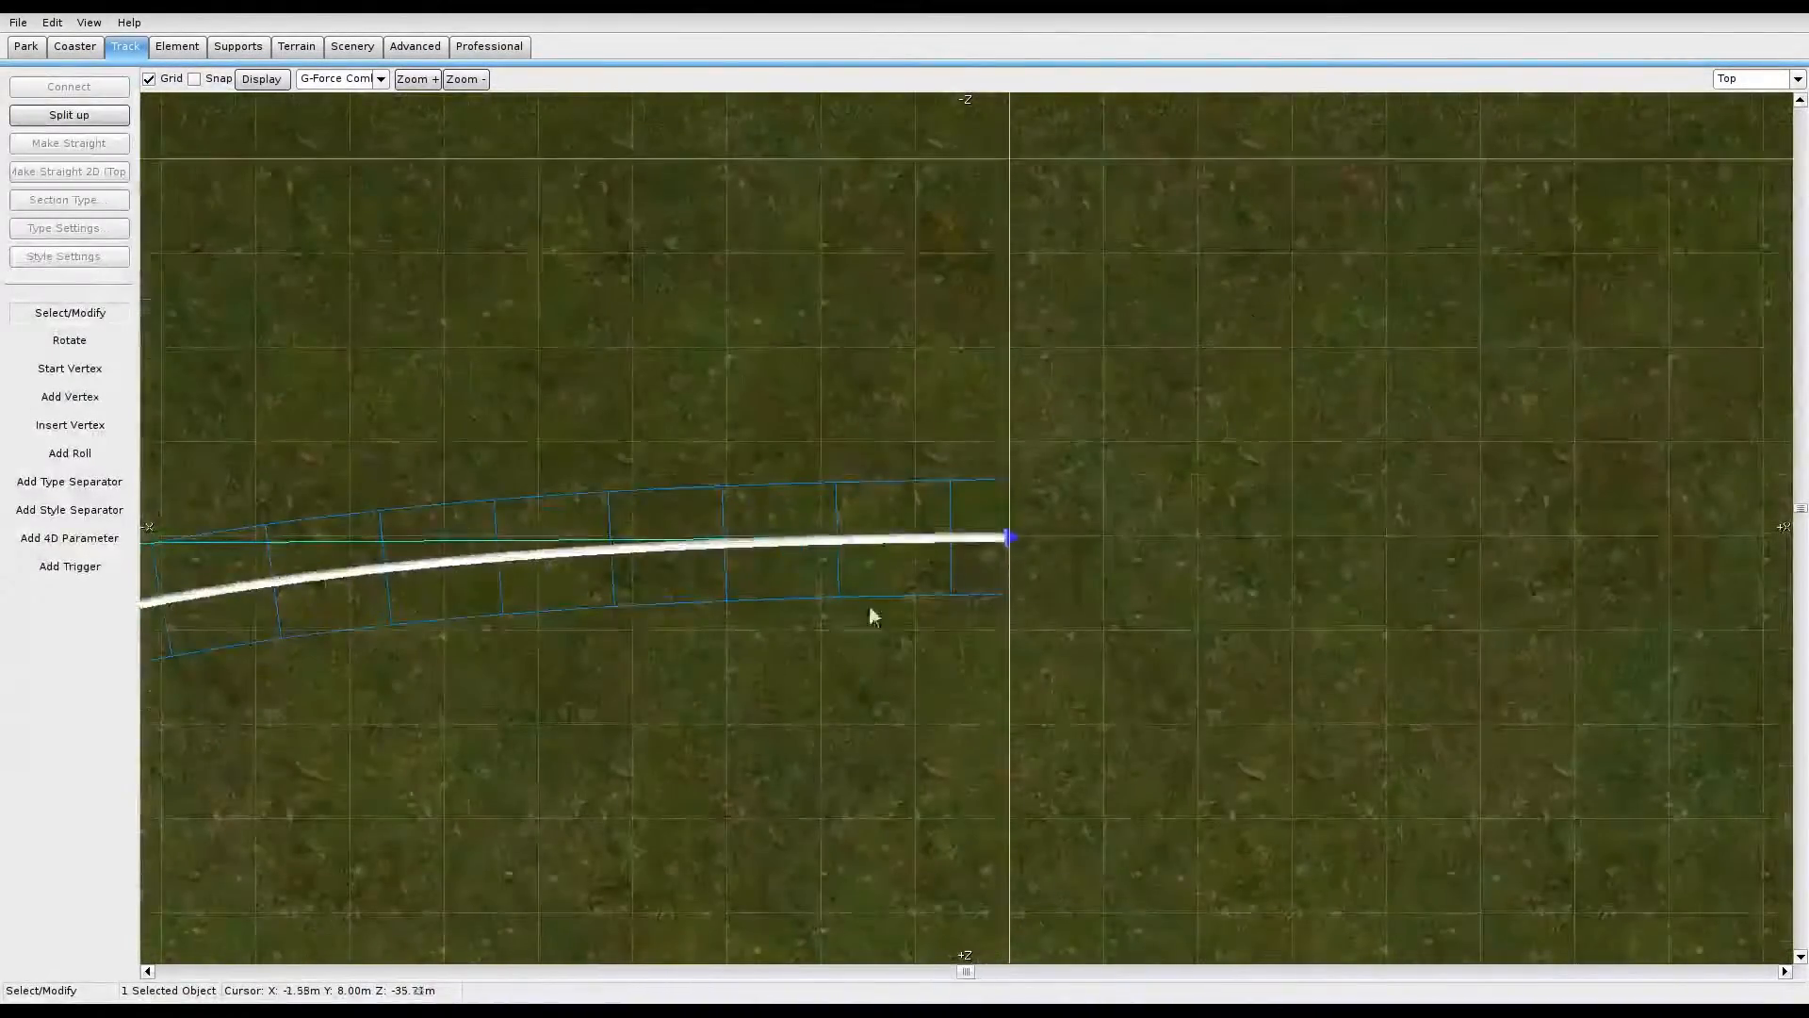
{"action": "double_click", "coordinate": [1009, 537]}
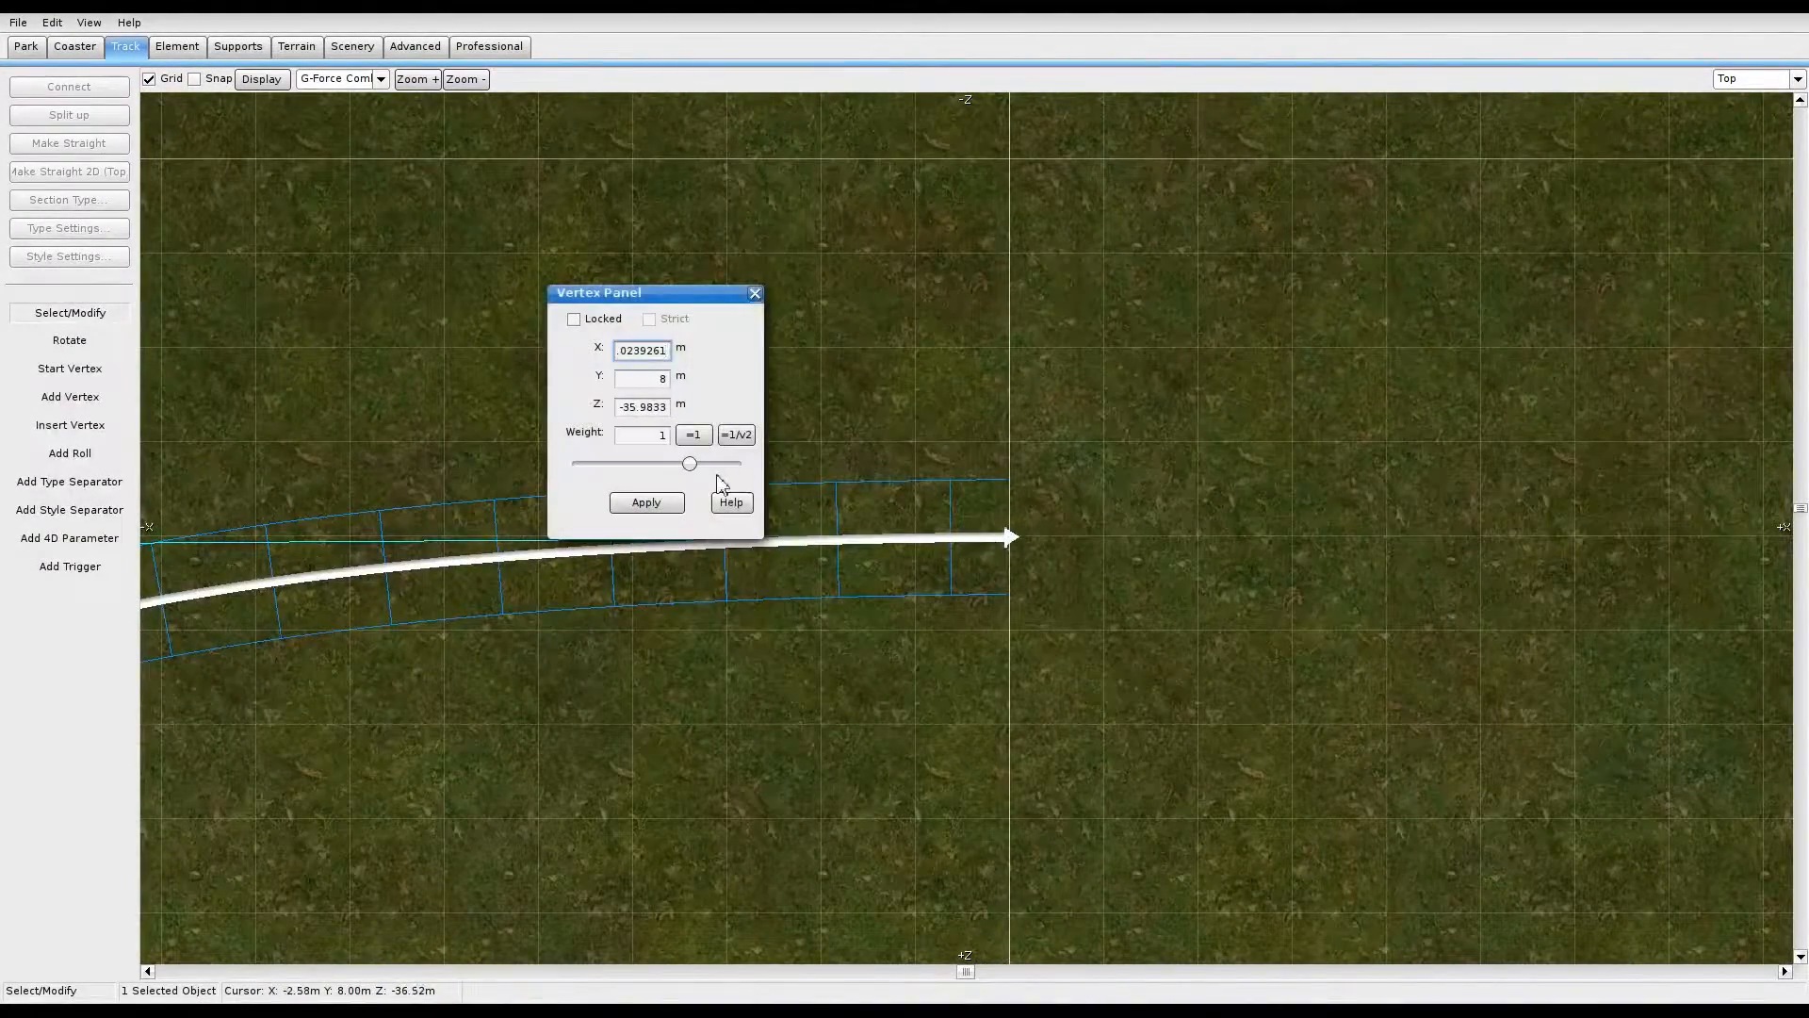
{"action": "left_click", "coordinate": [639, 408]}
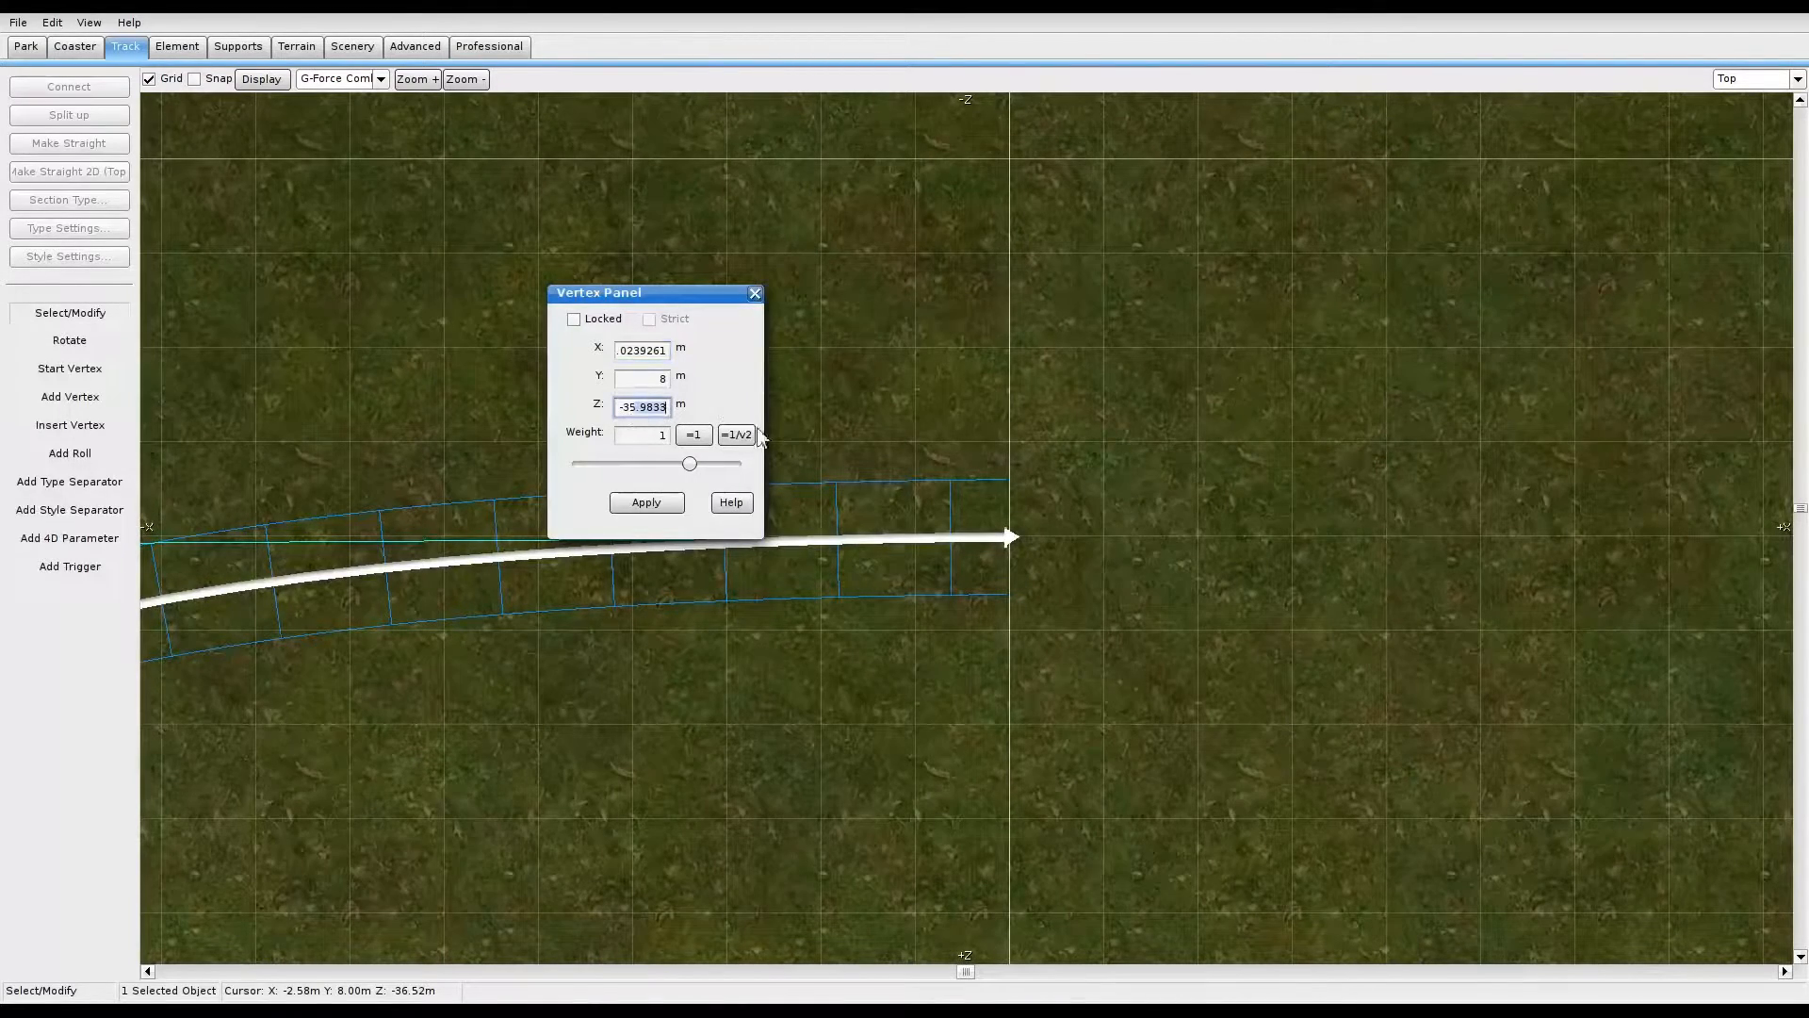
{"action": "type", "text": "-35"}
{"action": "left_click", "coordinate": [637, 504]}
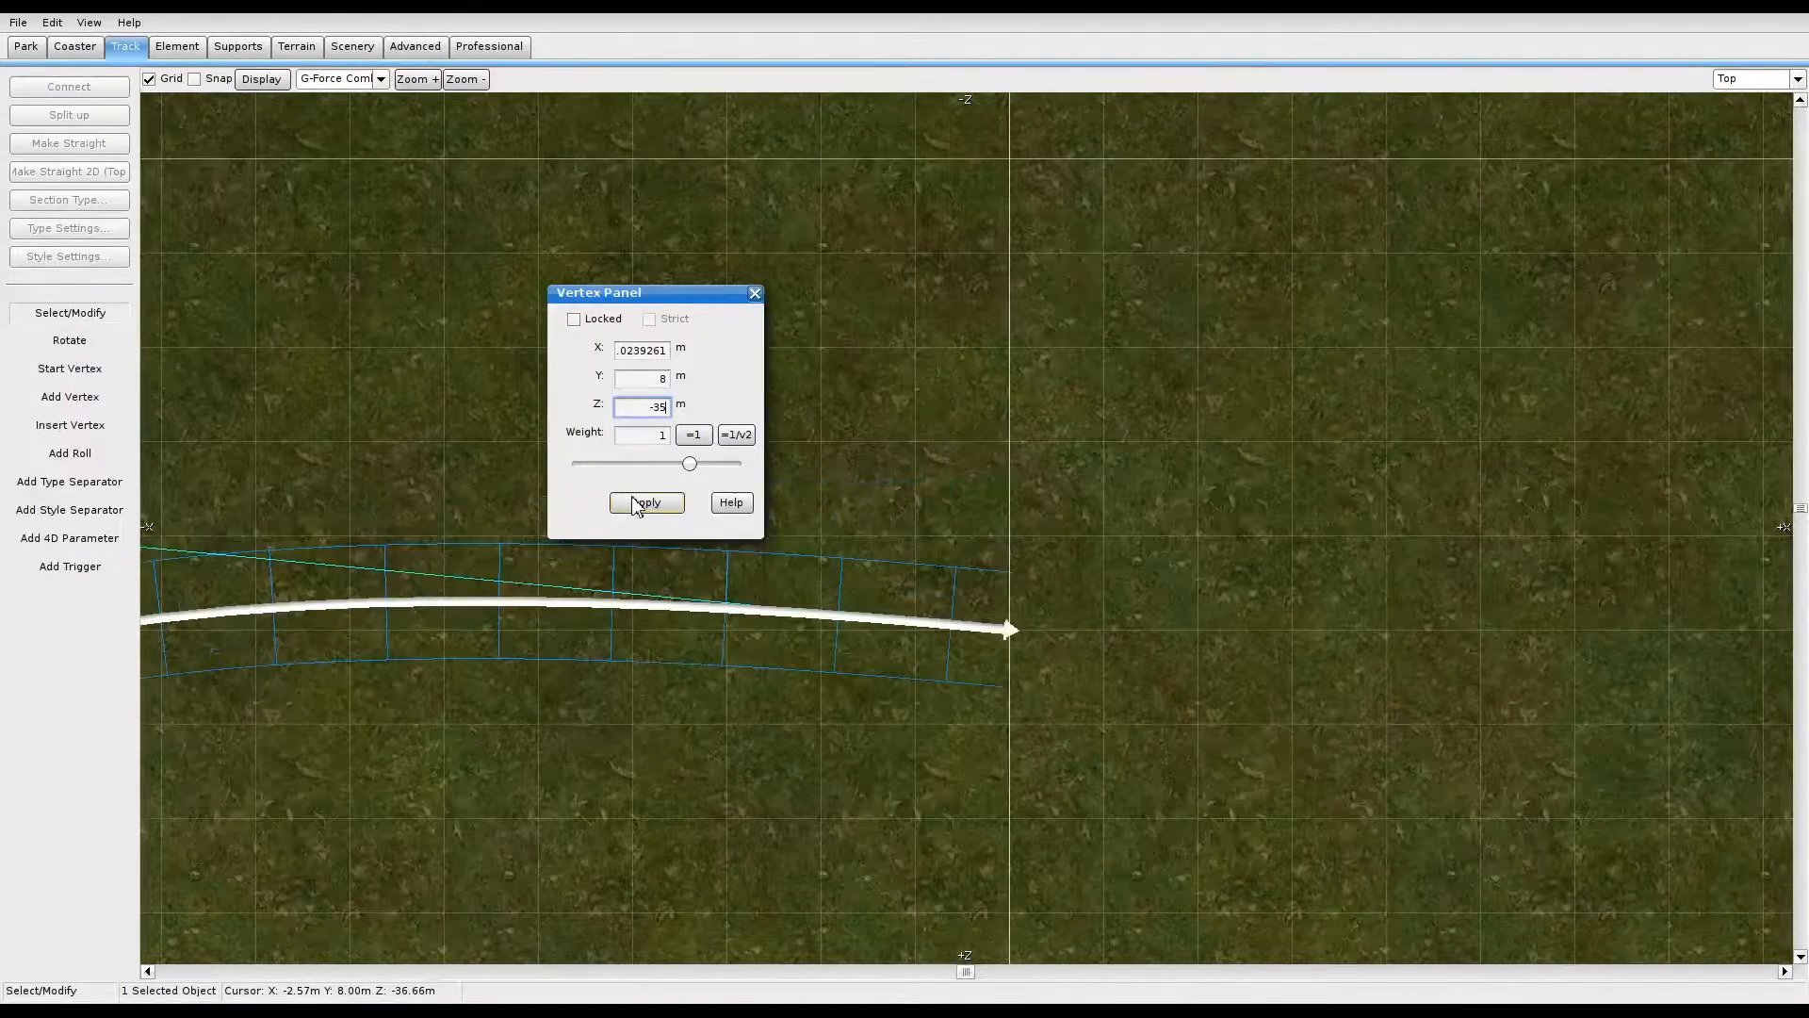
{"action": "key", "text": "BackSpace"}
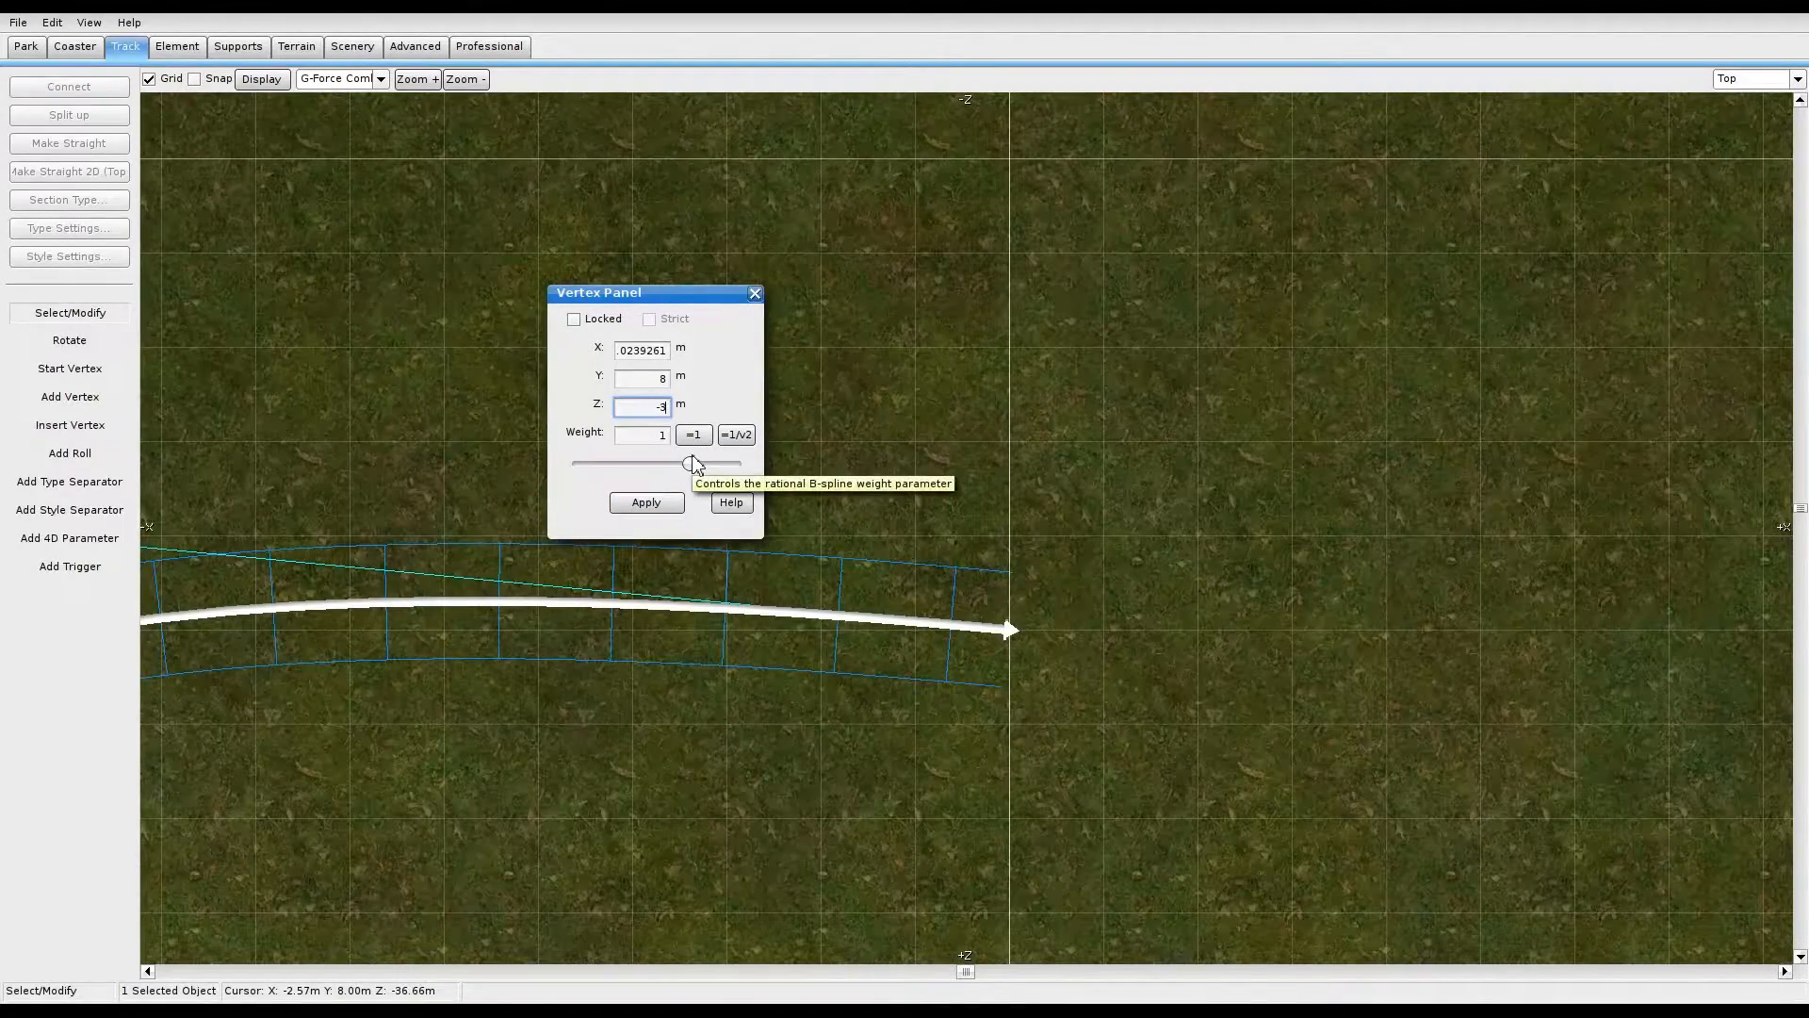
{"action": "left_click", "coordinate": [671, 503]}
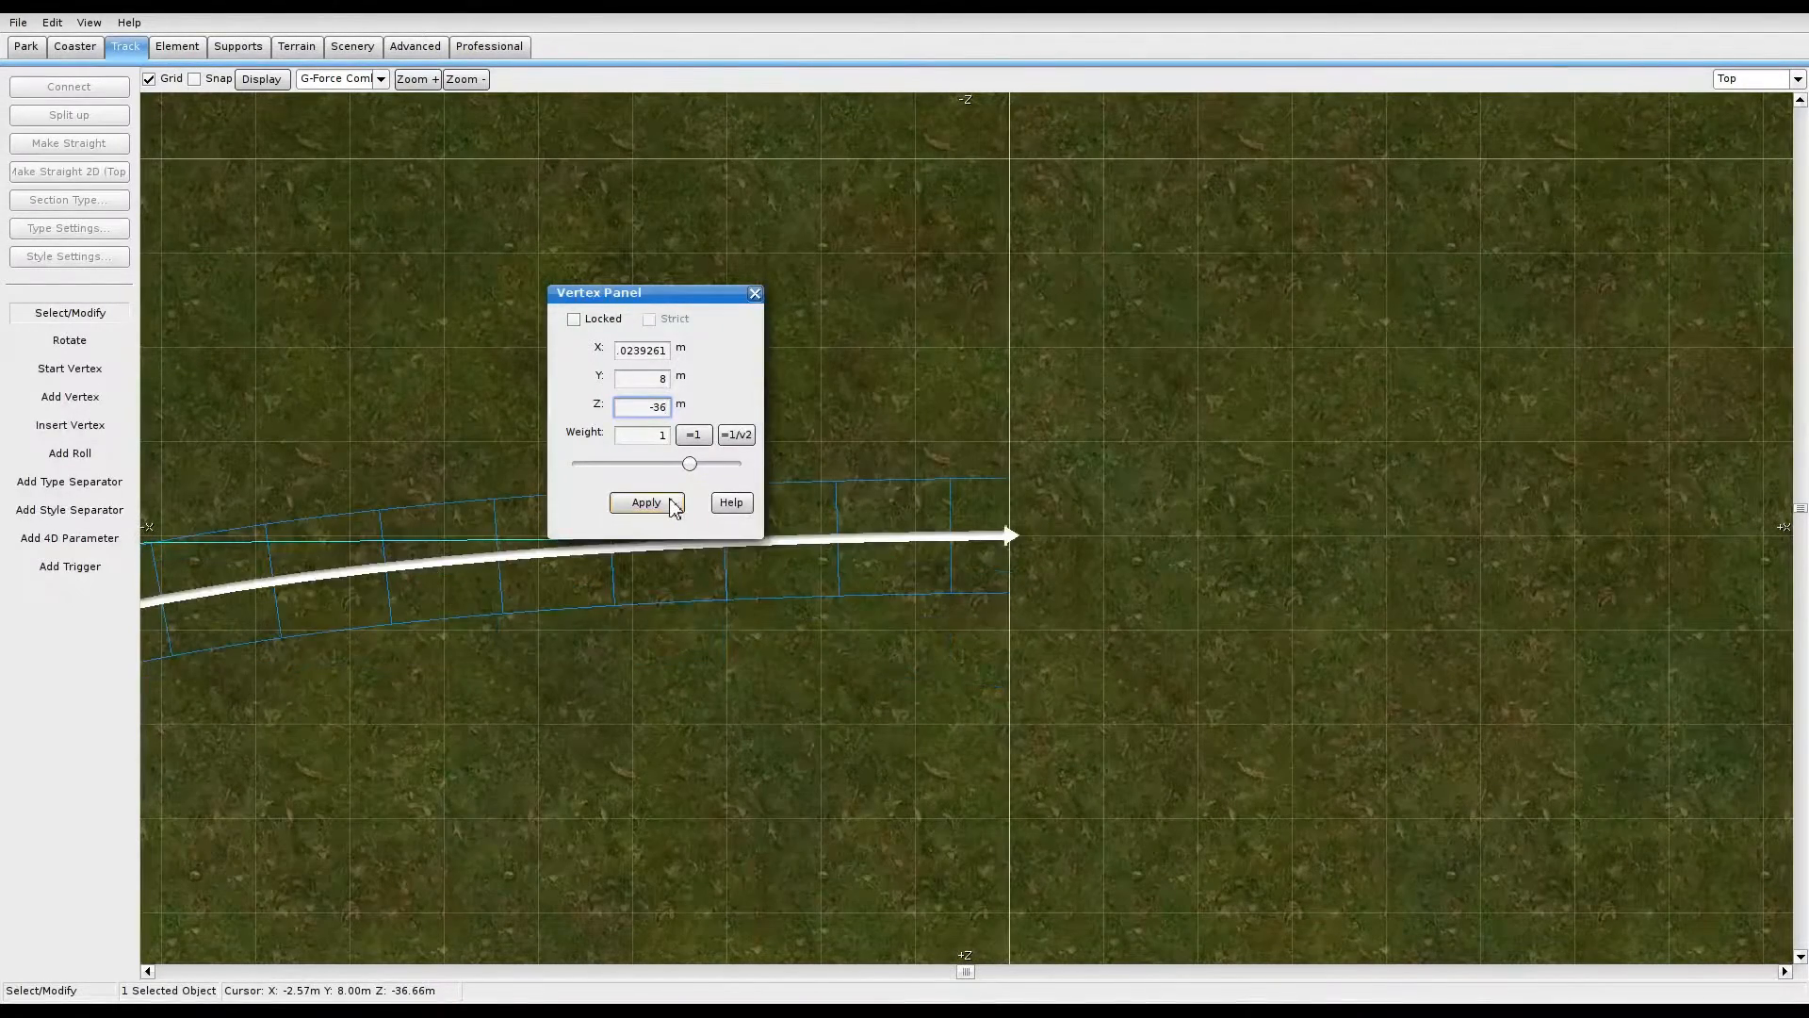
{"action": "left_click", "coordinate": [929, 387]}
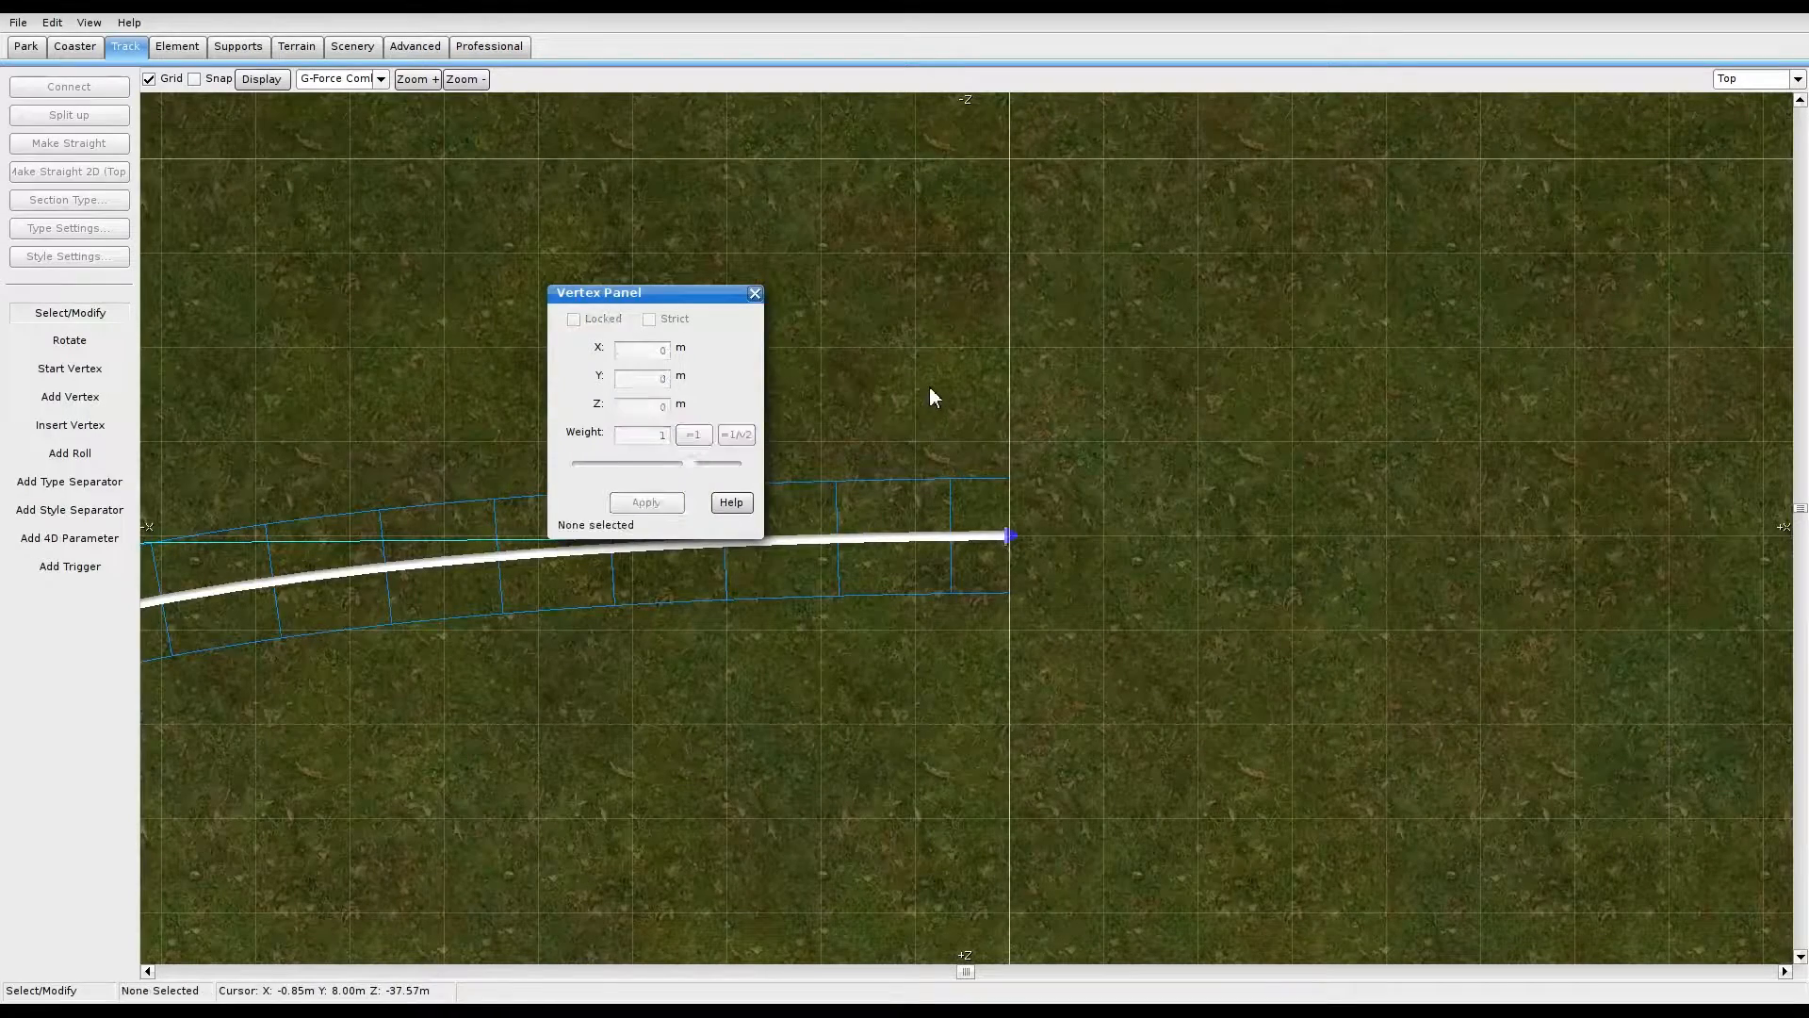
{"action": "left_click", "coordinate": [755, 293]}
Step: Examine the shape of the whole track from above, from the straight start section to the end of the curve
{"action": "scroll", "coordinate": [1072, 608], "scroll_direction": "down", "scroll_amount": 3}
{"action": "right_click_drag", "start_coordinate": [832, 755], "coordinate": [1004, 495]}
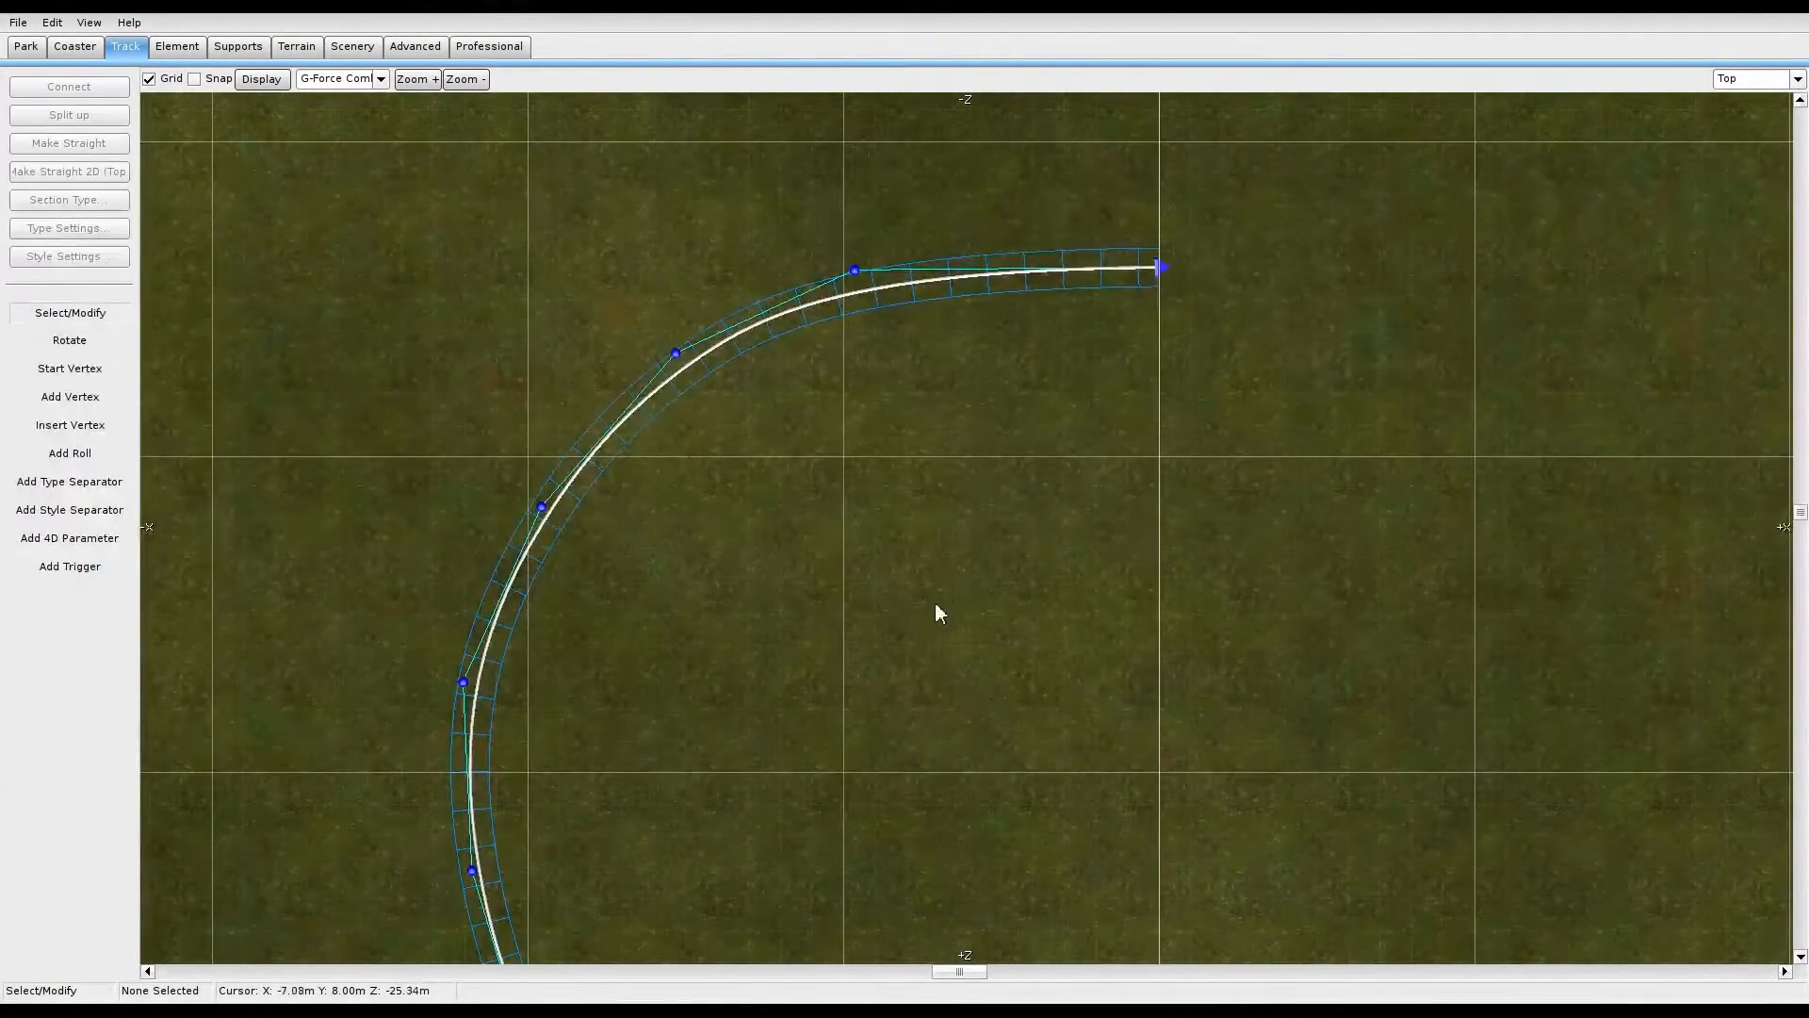
{"action": "right_click_drag", "start_coordinate": [949, 574], "coordinate": [1000, 304]}
{"action": "scroll", "coordinate": [1002, 311], "scroll_direction": "down", "scroll_amount": 3}
{"action": "right_click_drag", "start_coordinate": [1009, 537], "coordinate": [973, 466]}
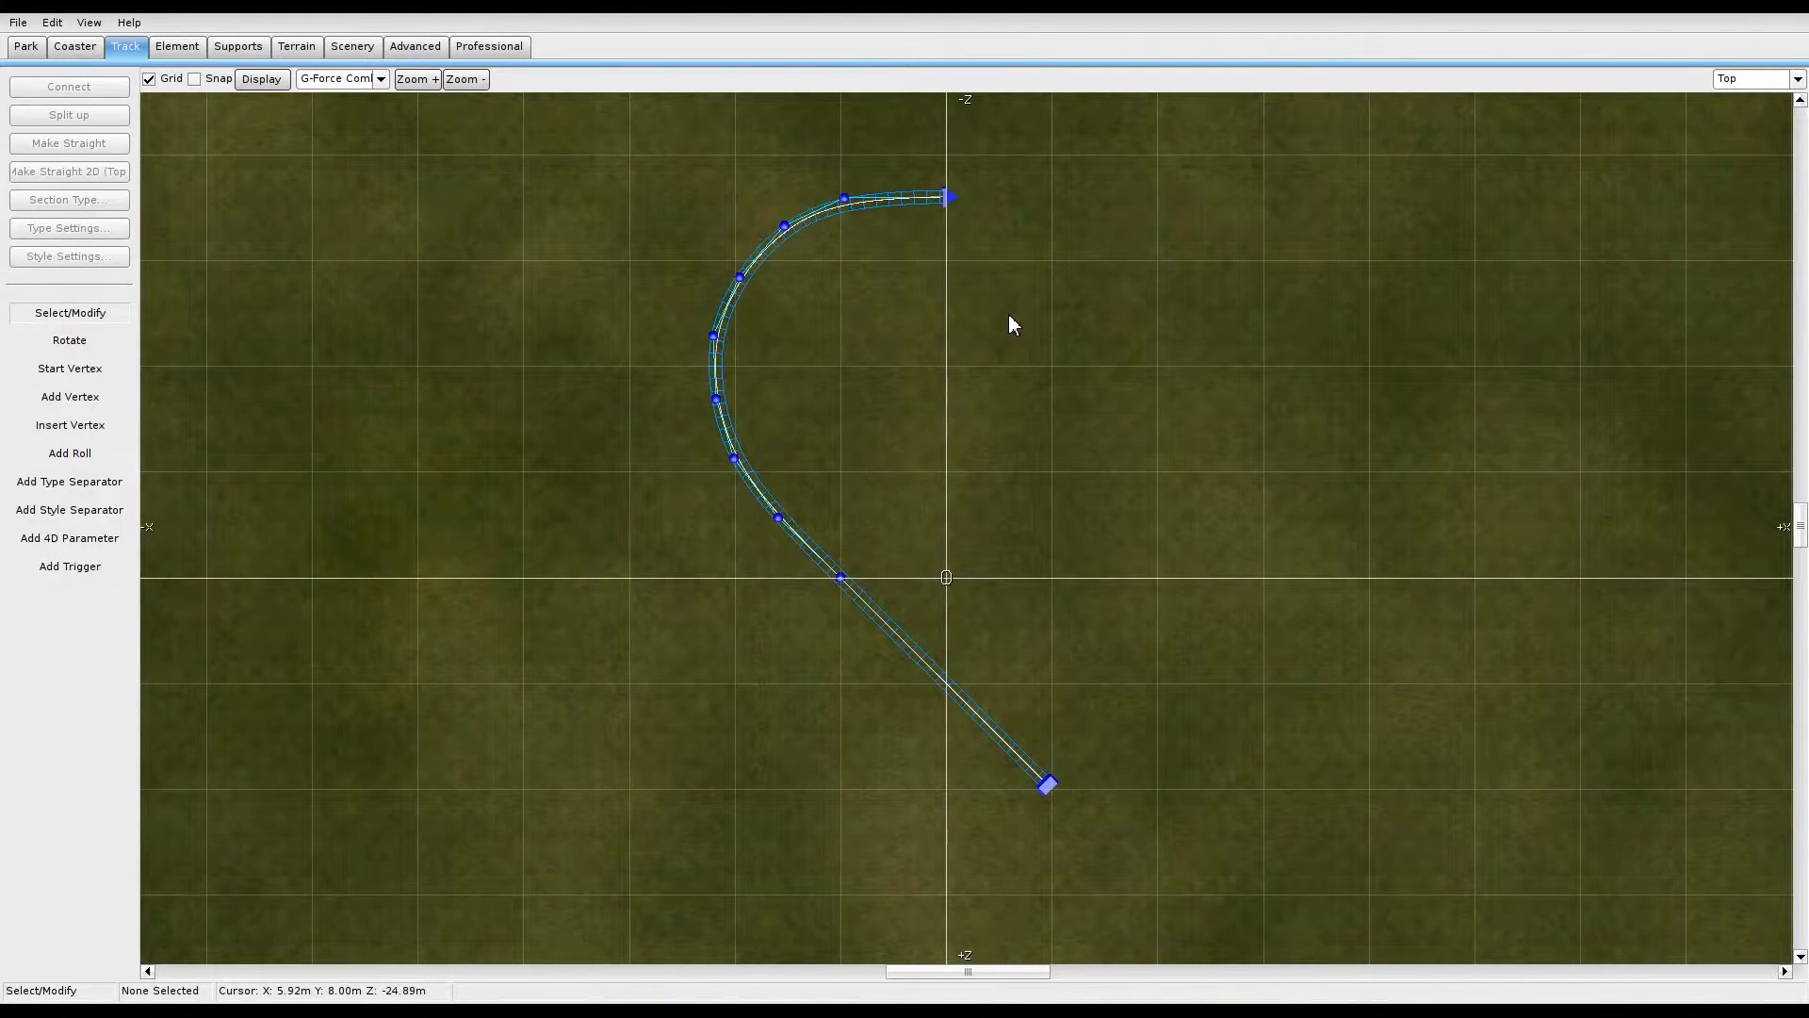
{"action": "right_click_drag", "start_coordinate": [1009, 323], "coordinate": [848, 566]}
{"action": "scroll", "coordinate": [810, 567], "scroll_direction": "up", "scroll_amount": 3}
{"action": "scroll", "coordinate": [697, 631], "scroll_direction": "down", "scroll_amount": 3}
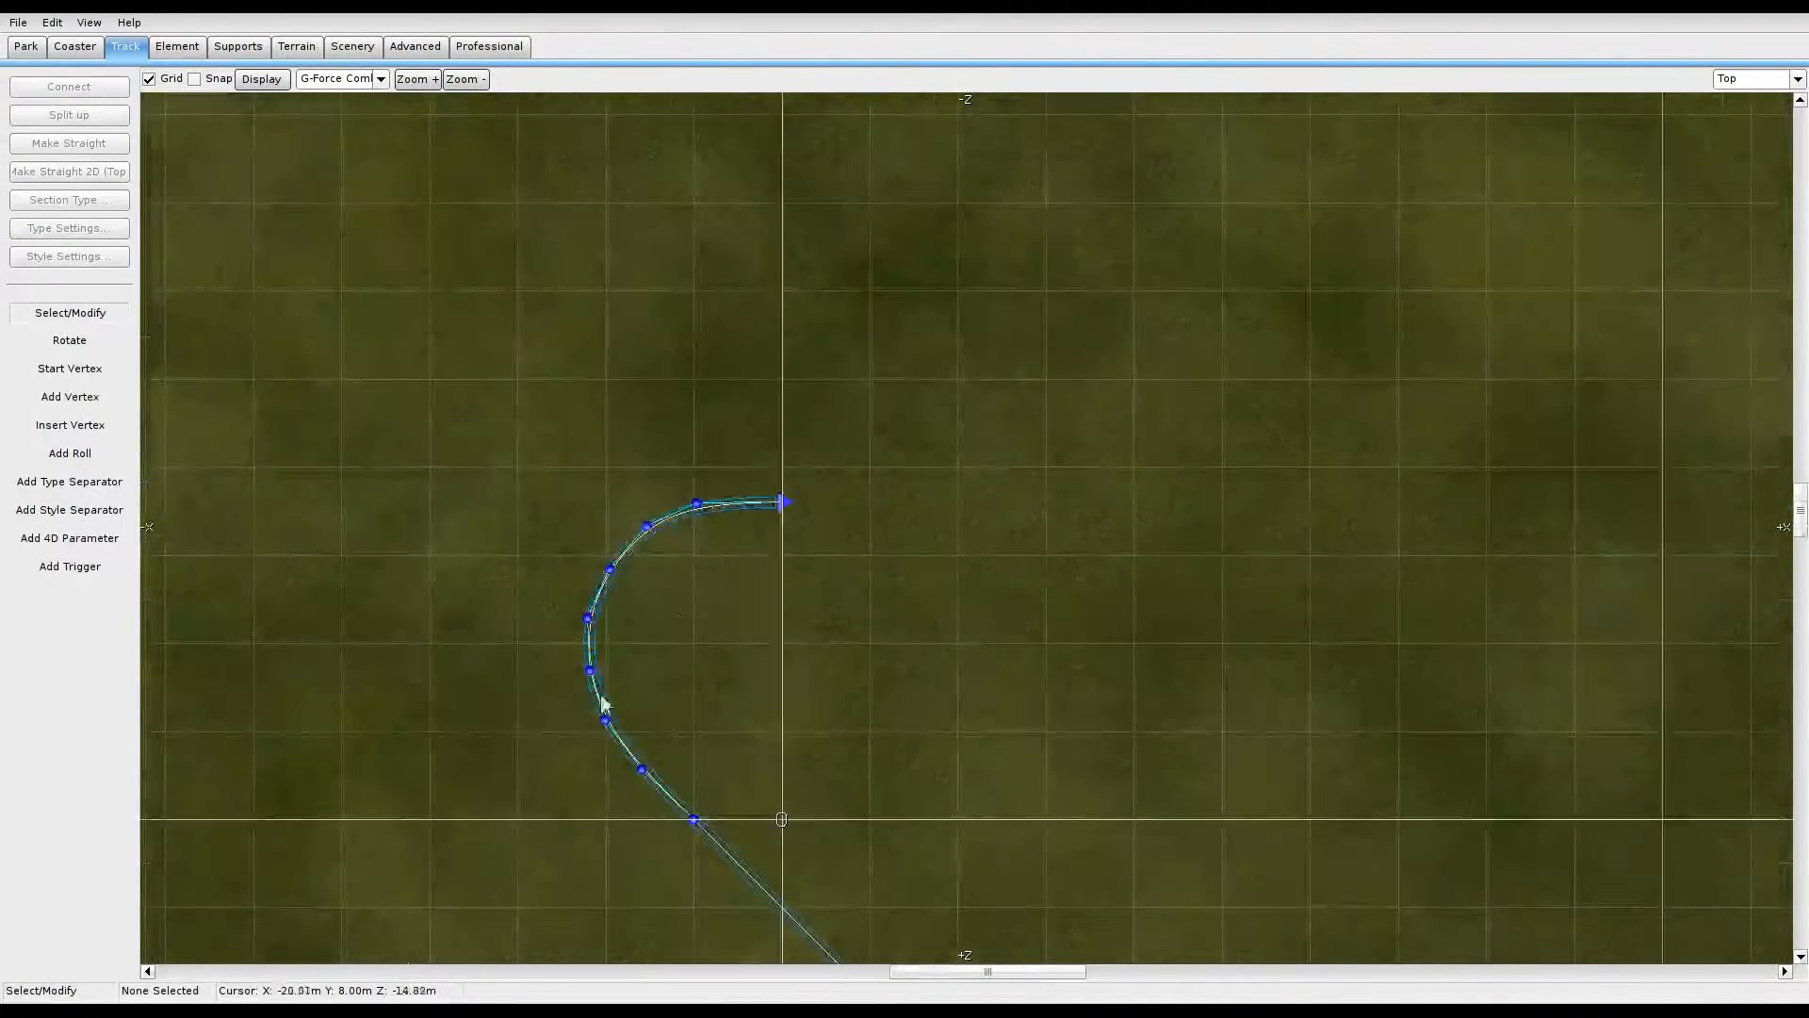
{"action": "right_click_drag", "start_coordinate": [610, 695], "coordinate": [669, 308]}
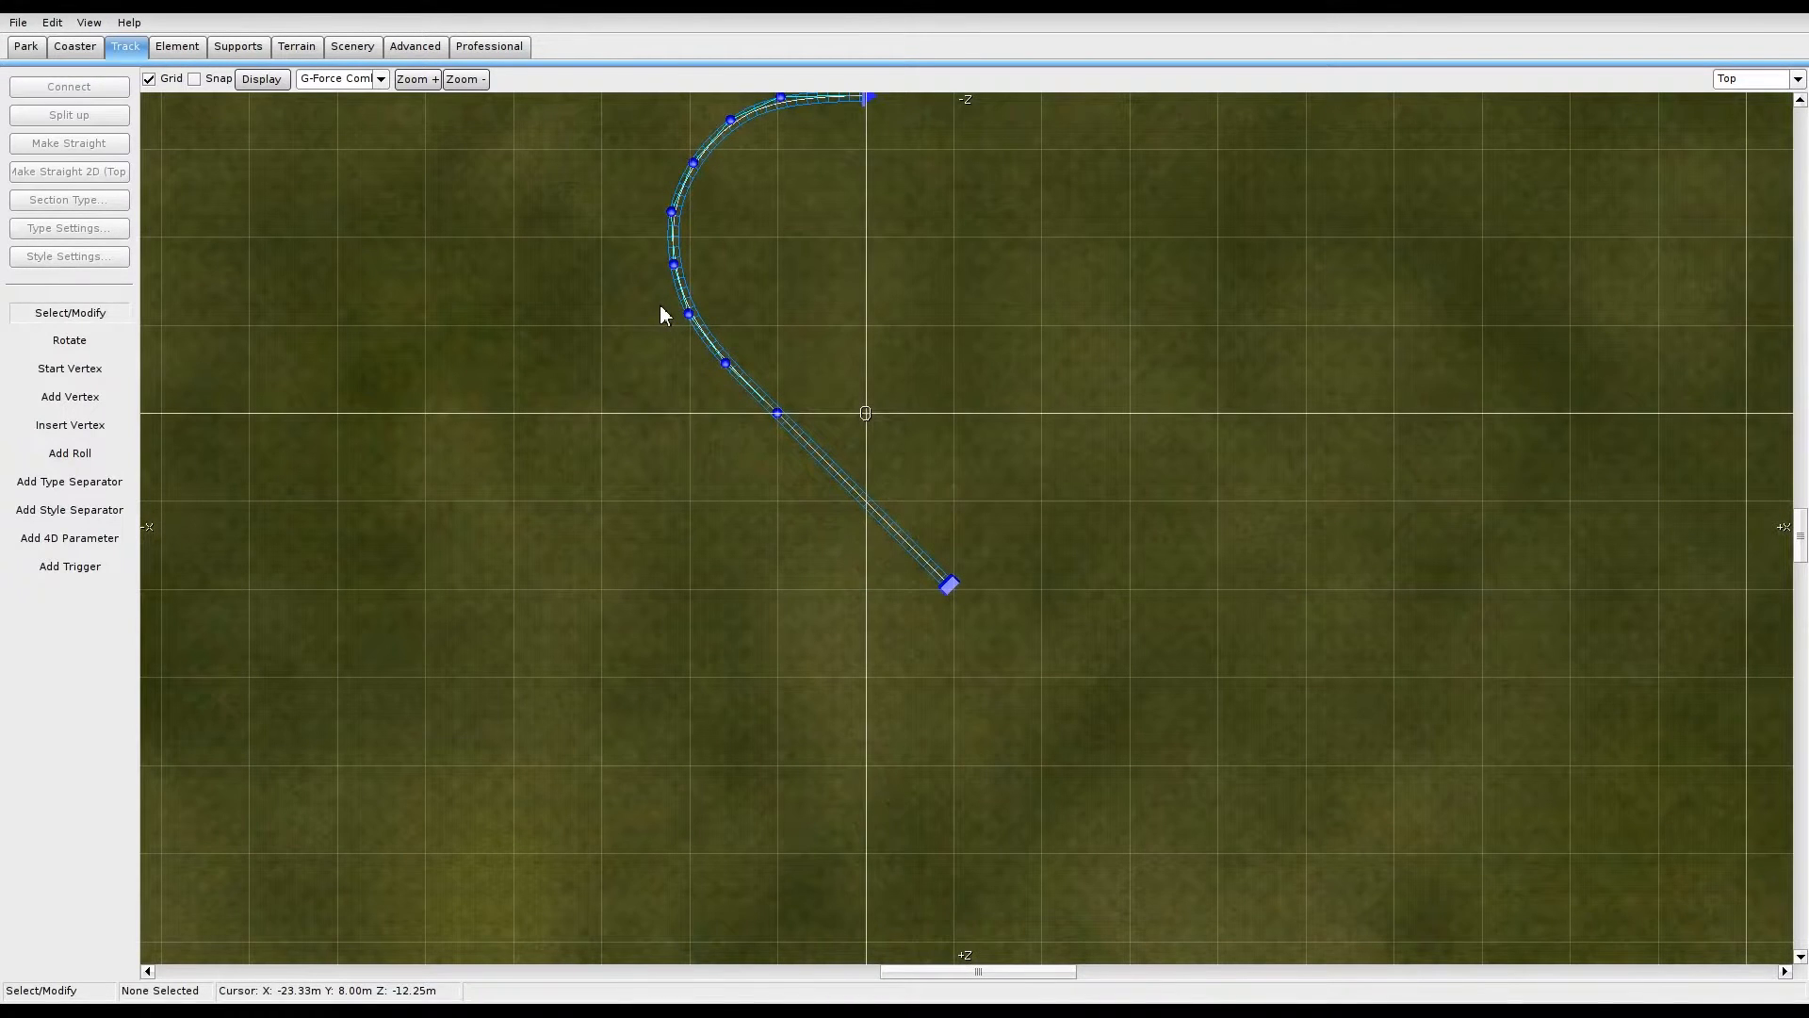
{"action": "right_click_drag", "start_coordinate": [837, 363], "coordinate": [718, 681]}
Step: Extend the track straight from the curve's end with a vertex at about X 20 m, and set that vertex's Z to -36 m
{"action": "scroll", "coordinate": [738, 639], "scroll_direction": "up", "scroll_amount": 3}
{"action": "right_click_drag", "start_coordinate": [608, 488], "coordinate": [850, 626]}
{"action": "left_click", "coordinate": [73, 399]}
{"action": "scroll", "coordinate": [1203, 530], "scroll_direction": "up", "scroll_amount": 2}
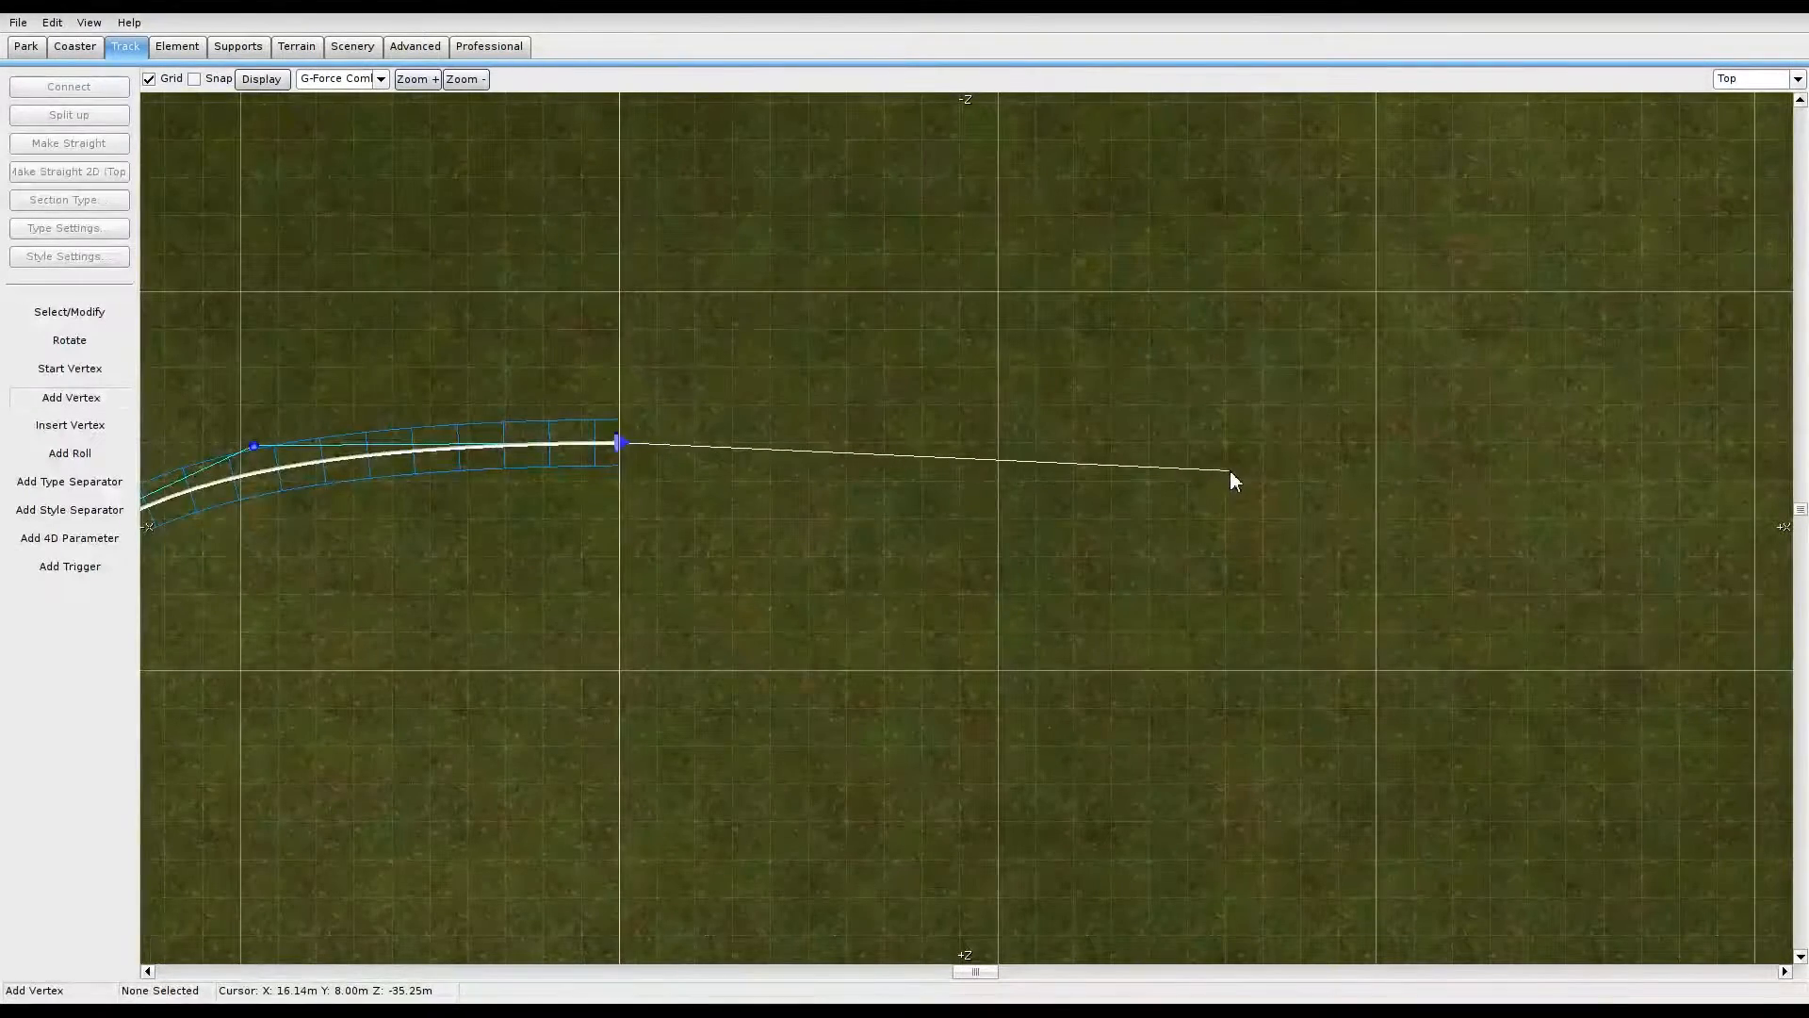
{"action": "left_click", "coordinate": [1372, 443]}
{"action": "left_click", "coordinate": [90, 316]}
{"action": "double_click", "coordinate": [1376, 444]}
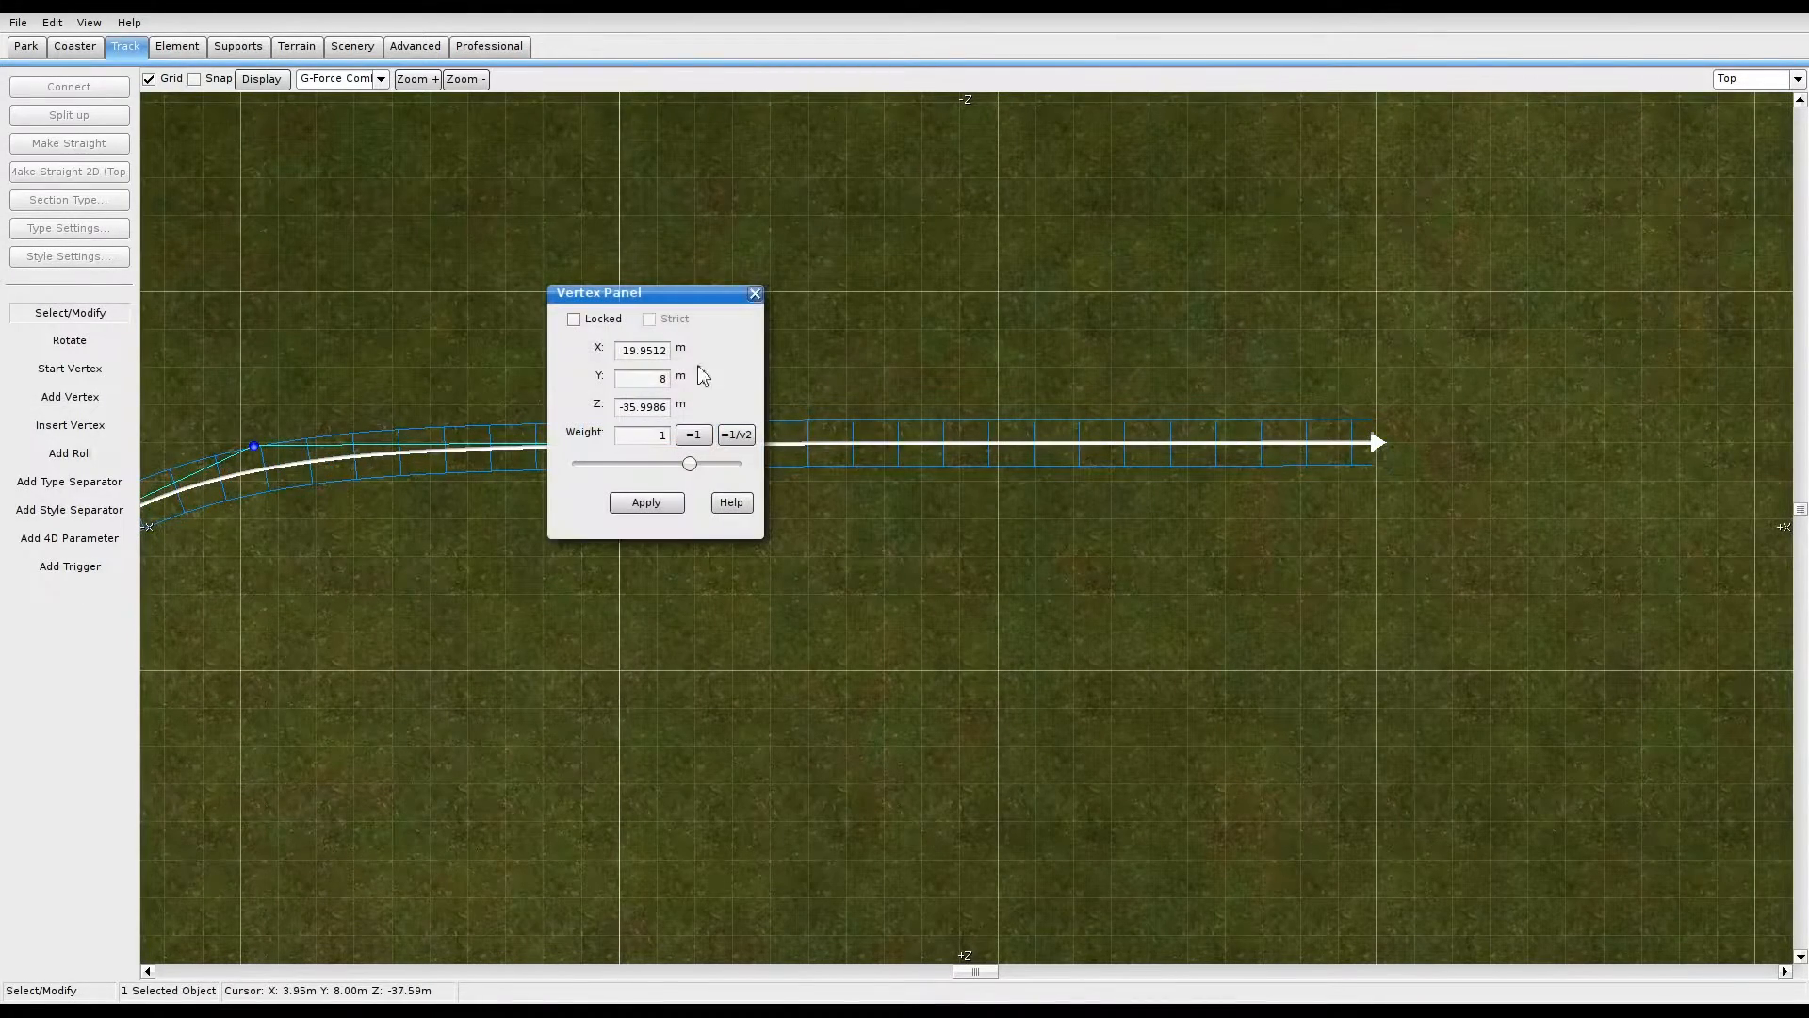
{"action": "triple_click", "coordinate": [639, 412]}
{"action": "type", "text": "-36"}
{"action": "left_click", "coordinate": [660, 500]}
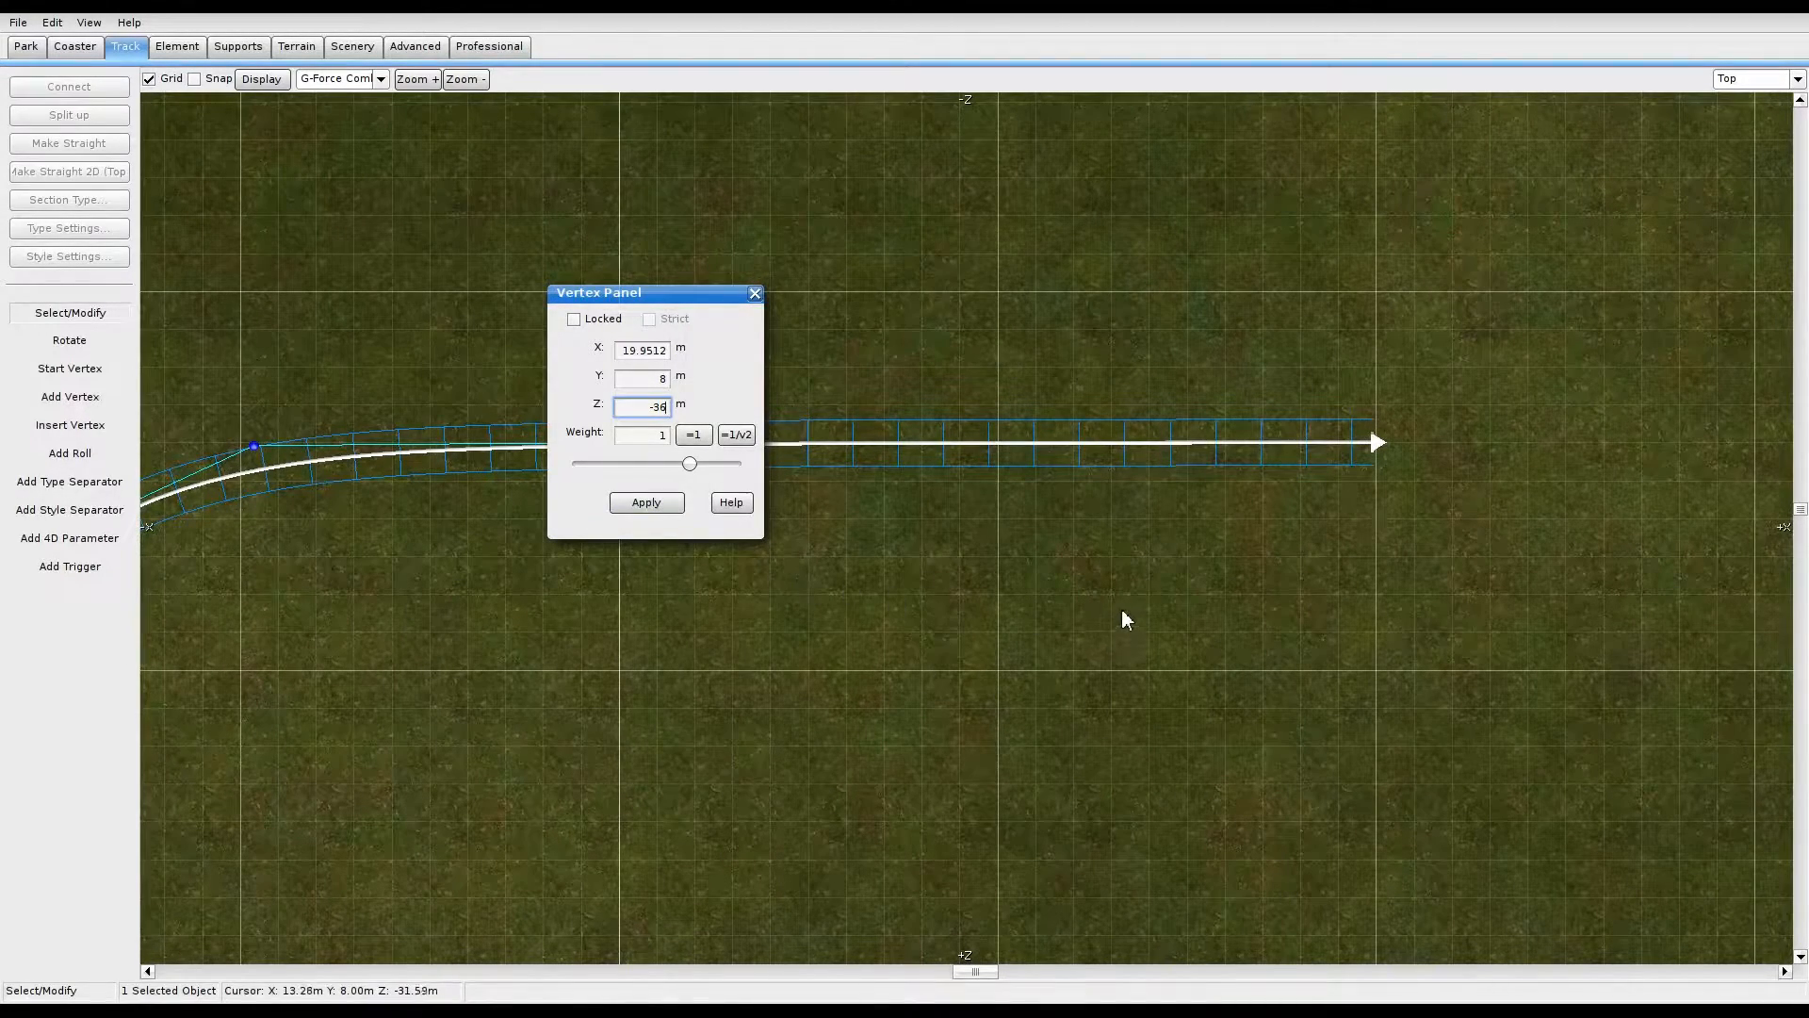
{"action": "left_click", "coordinate": [760, 290]}
{"action": "left_click", "coordinate": [1152, 712]}
Step: Add another vertex far along the same straight line, at about X 93 m, Z -36 m
{"action": "right_click_drag", "start_coordinate": [1130, 636], "coordinate": [779, 602]}
{"action": "scroll", "coordinate": [1251, 588], "scroll_direction": "down", "scroll_amount": 2}
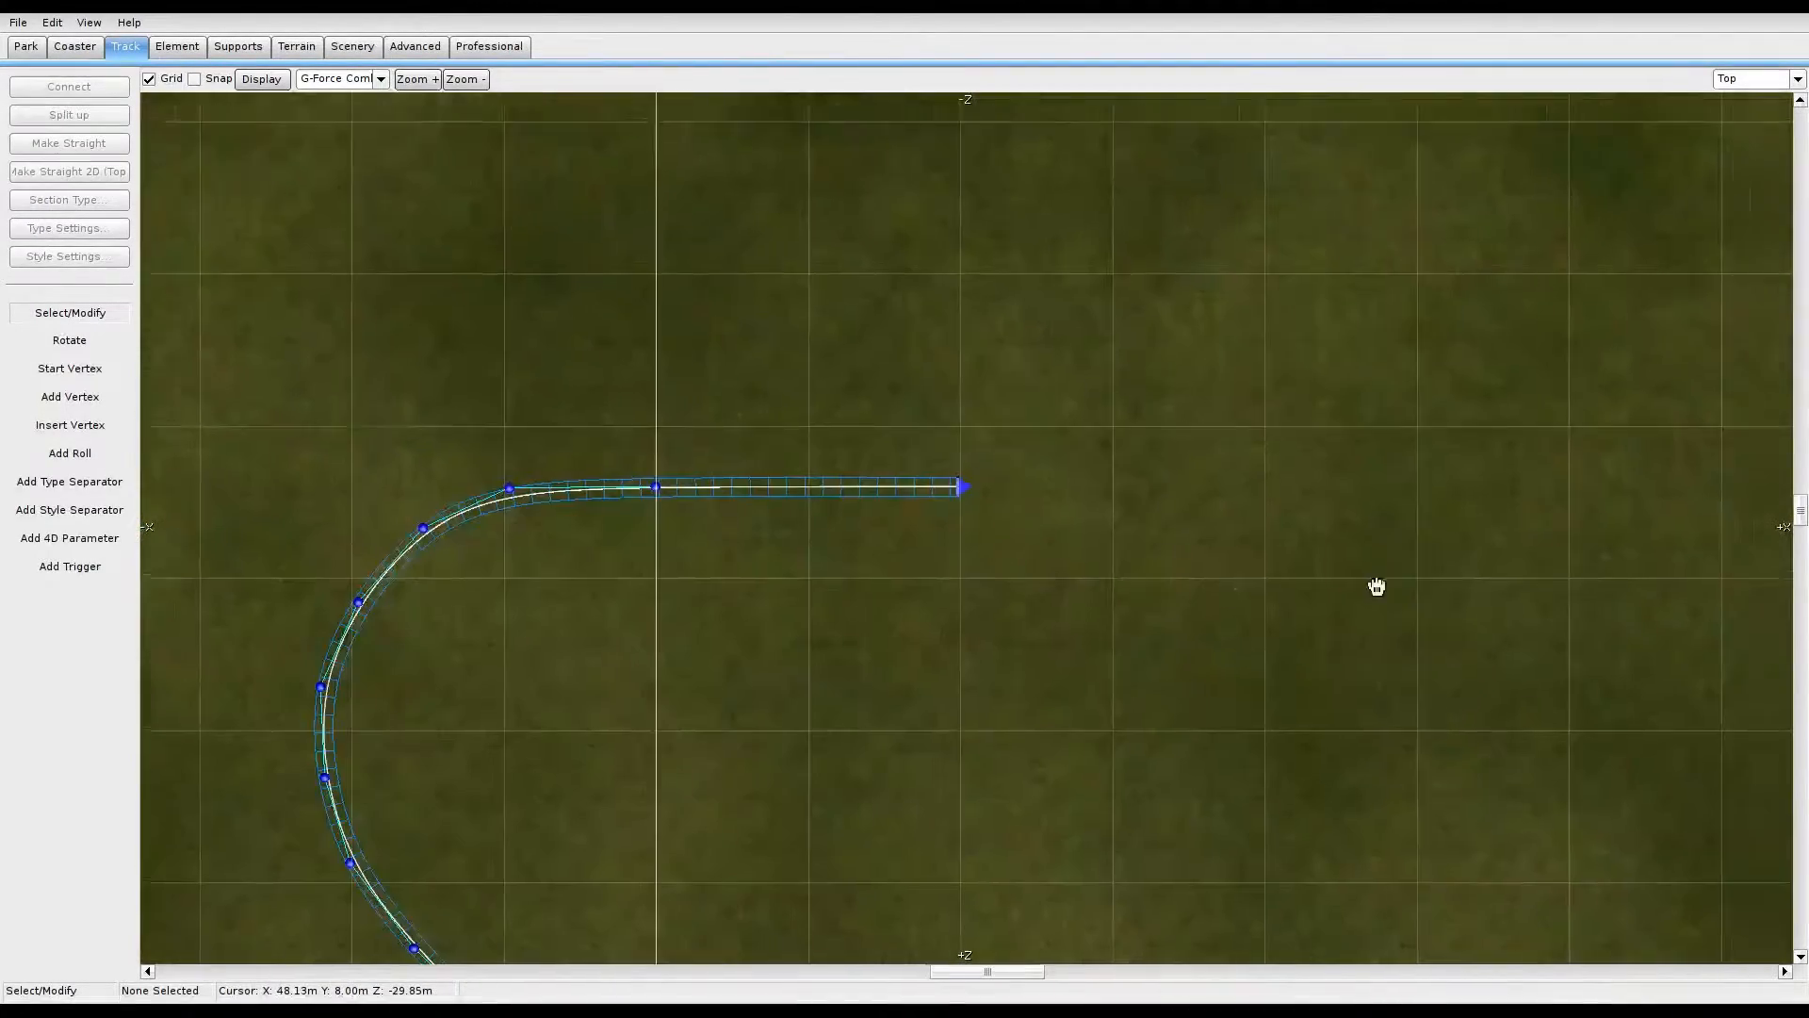
{"action": "right_click_drag", "start_coordinate": [1392, 577], "coordinate": [483, 538]}
{"action": "left_click", "coordinate": [70, 397]}
{"action": "scroll", "coordinate": [1179, 467], "scroll_direction": "up", "scroll_amount": 2}
{"action": "scroll", "coordinate": [1178, 463], "scroll_direction": "up", "scroll_amount": 1}
{"action": "right_click_drag", "start_coordinate": [1180, 421], "coordinate": [872, 560]}
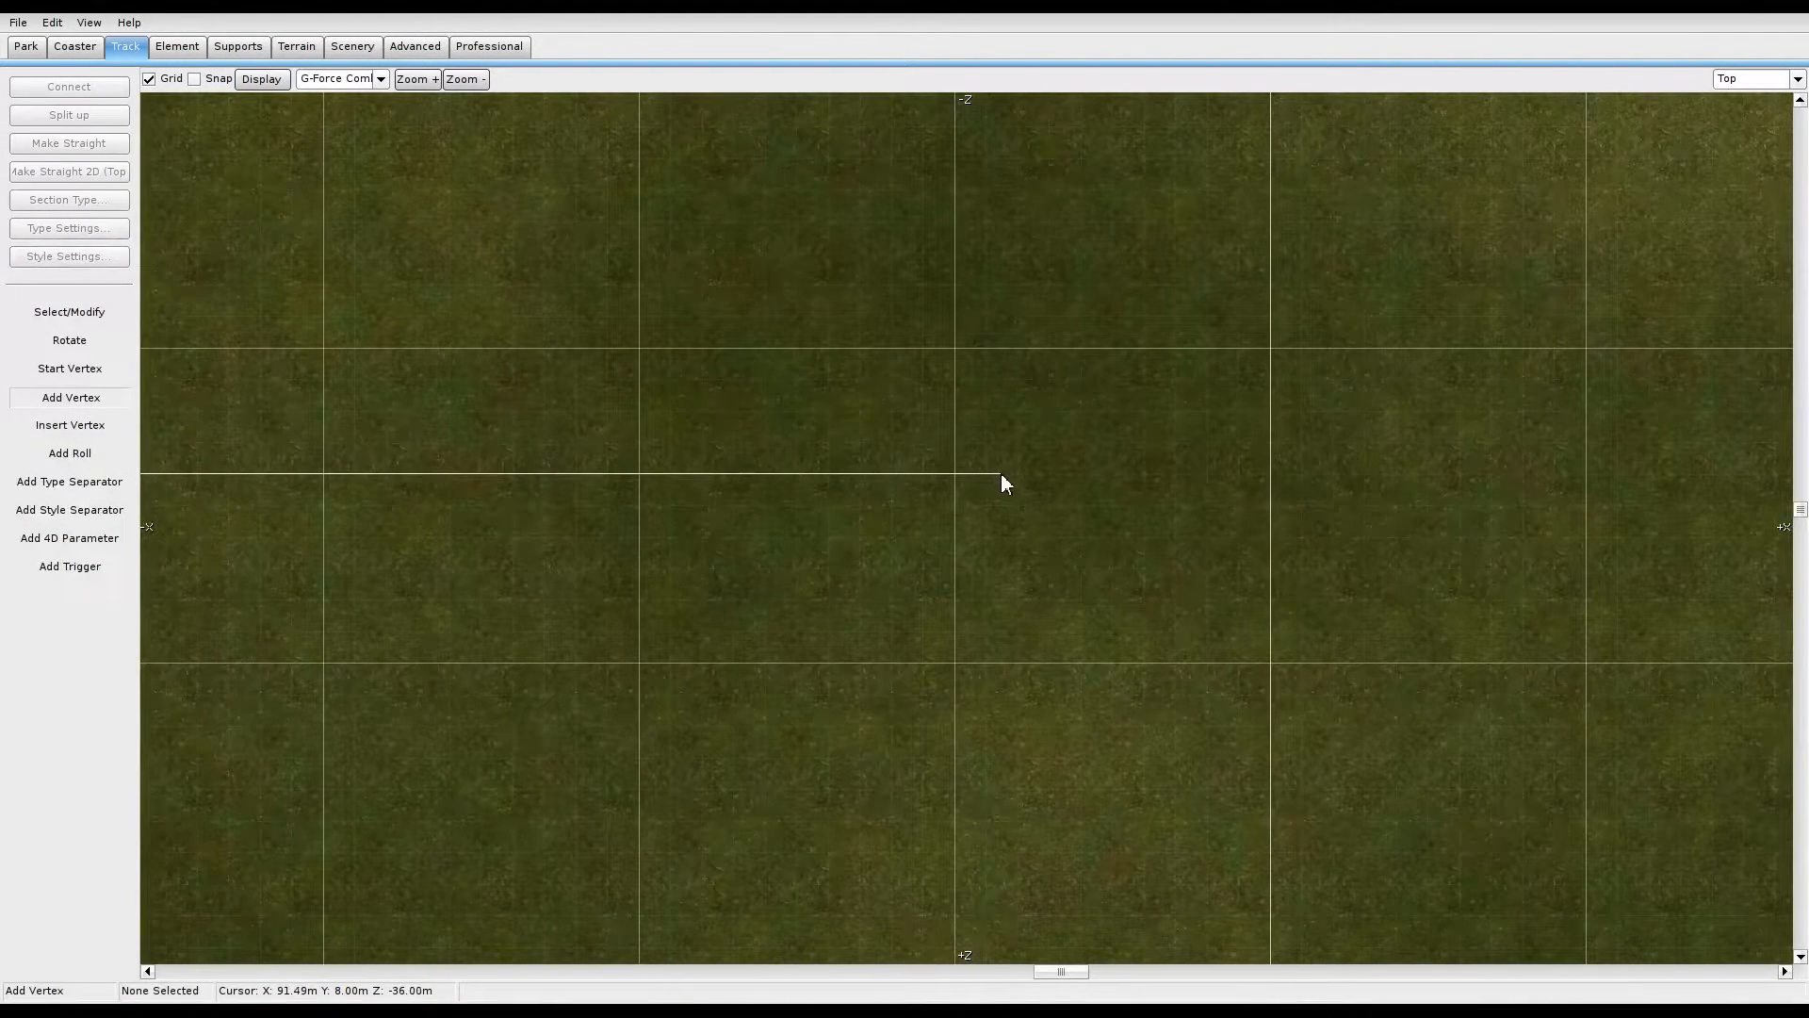
{"action": "left_click", "coordinate": [1044, 473]}
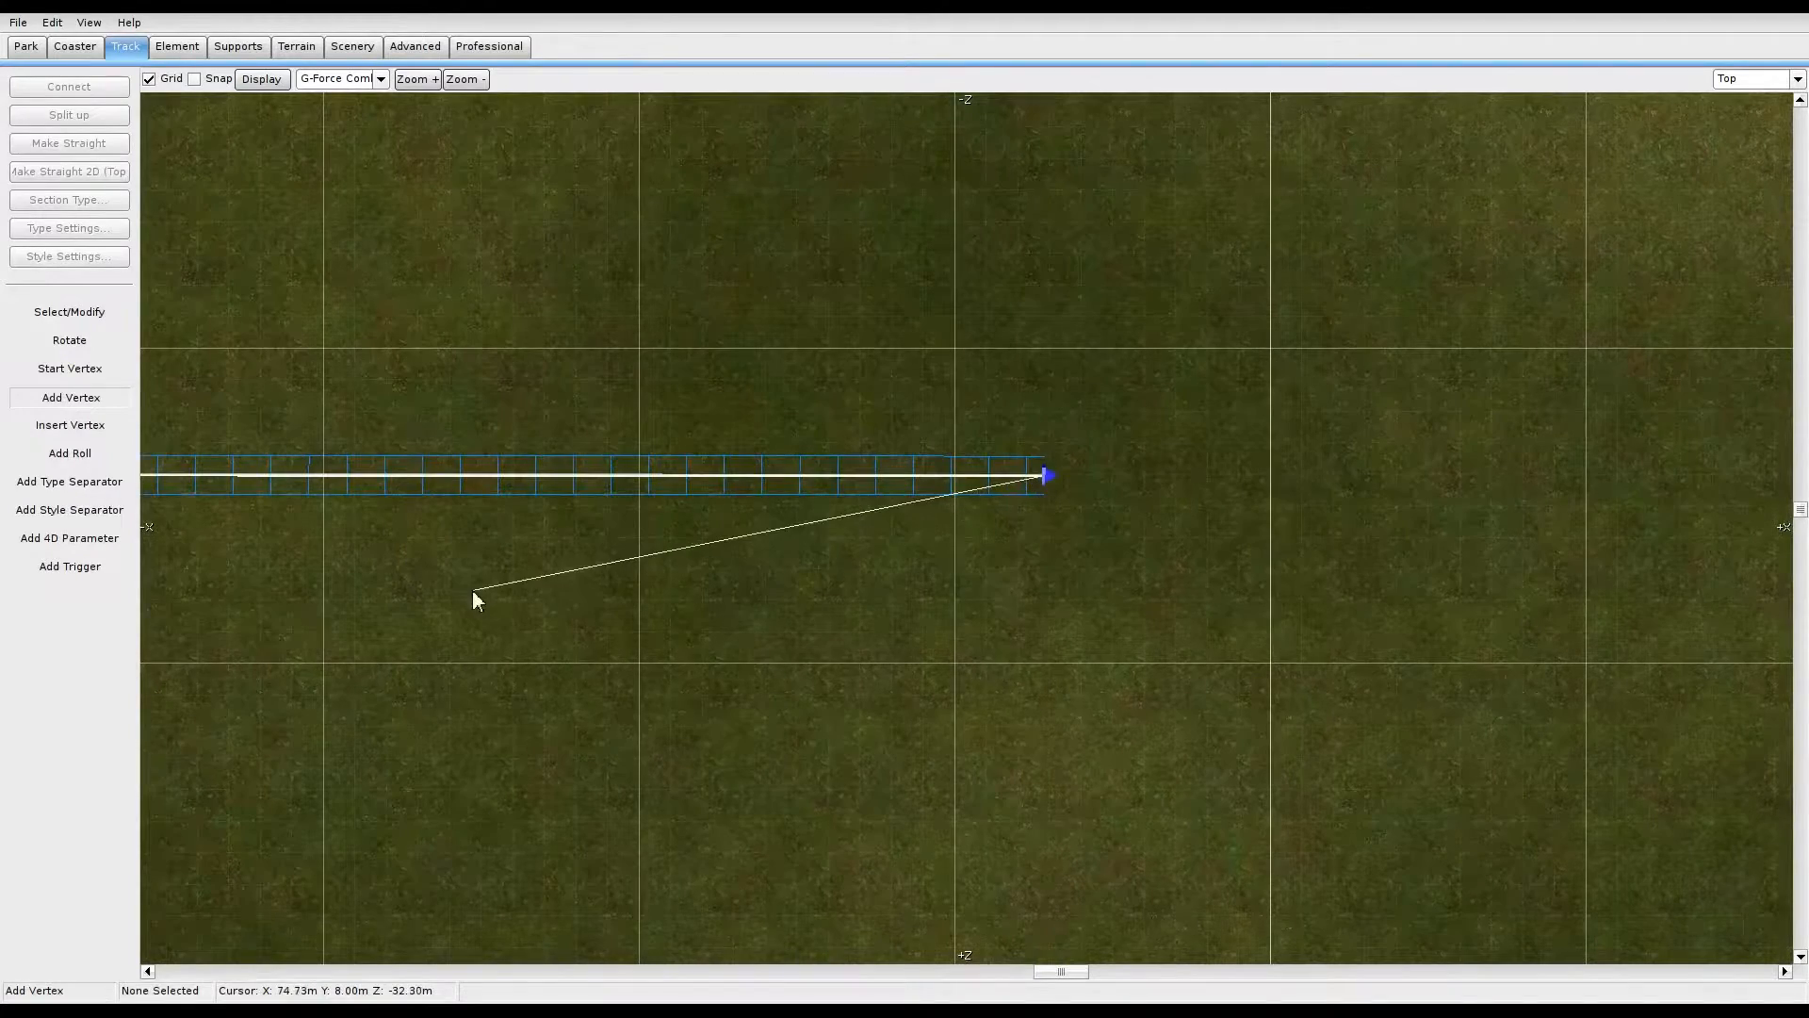
Step: Set the Z position of the long straight's new end vertex to exactly -36 m
{"action": "right_click_drag", "start_coordinate": [467, 594], "coordinate": [1238, 601]}
{"action": "scroll", "coordinate": [1236, 602], "scroll_direction": "down", "scroll_amount": 5}
{"action": "left_click", "coordinate": [99, 313]}
{"action": "scroll", "coordinate": [772, 719], "scroll_direction": "up", "scroll_amount": 5}
{"action": "double_click", "coordinate": [474, 431]}
{"action": "left_click_drag", "start_coordinate": [633, 407], "coordinate": [665, 416]}
{"action": "type", "text": "-36"}
{"action": "left_click", "coordinate": [667, 507]}
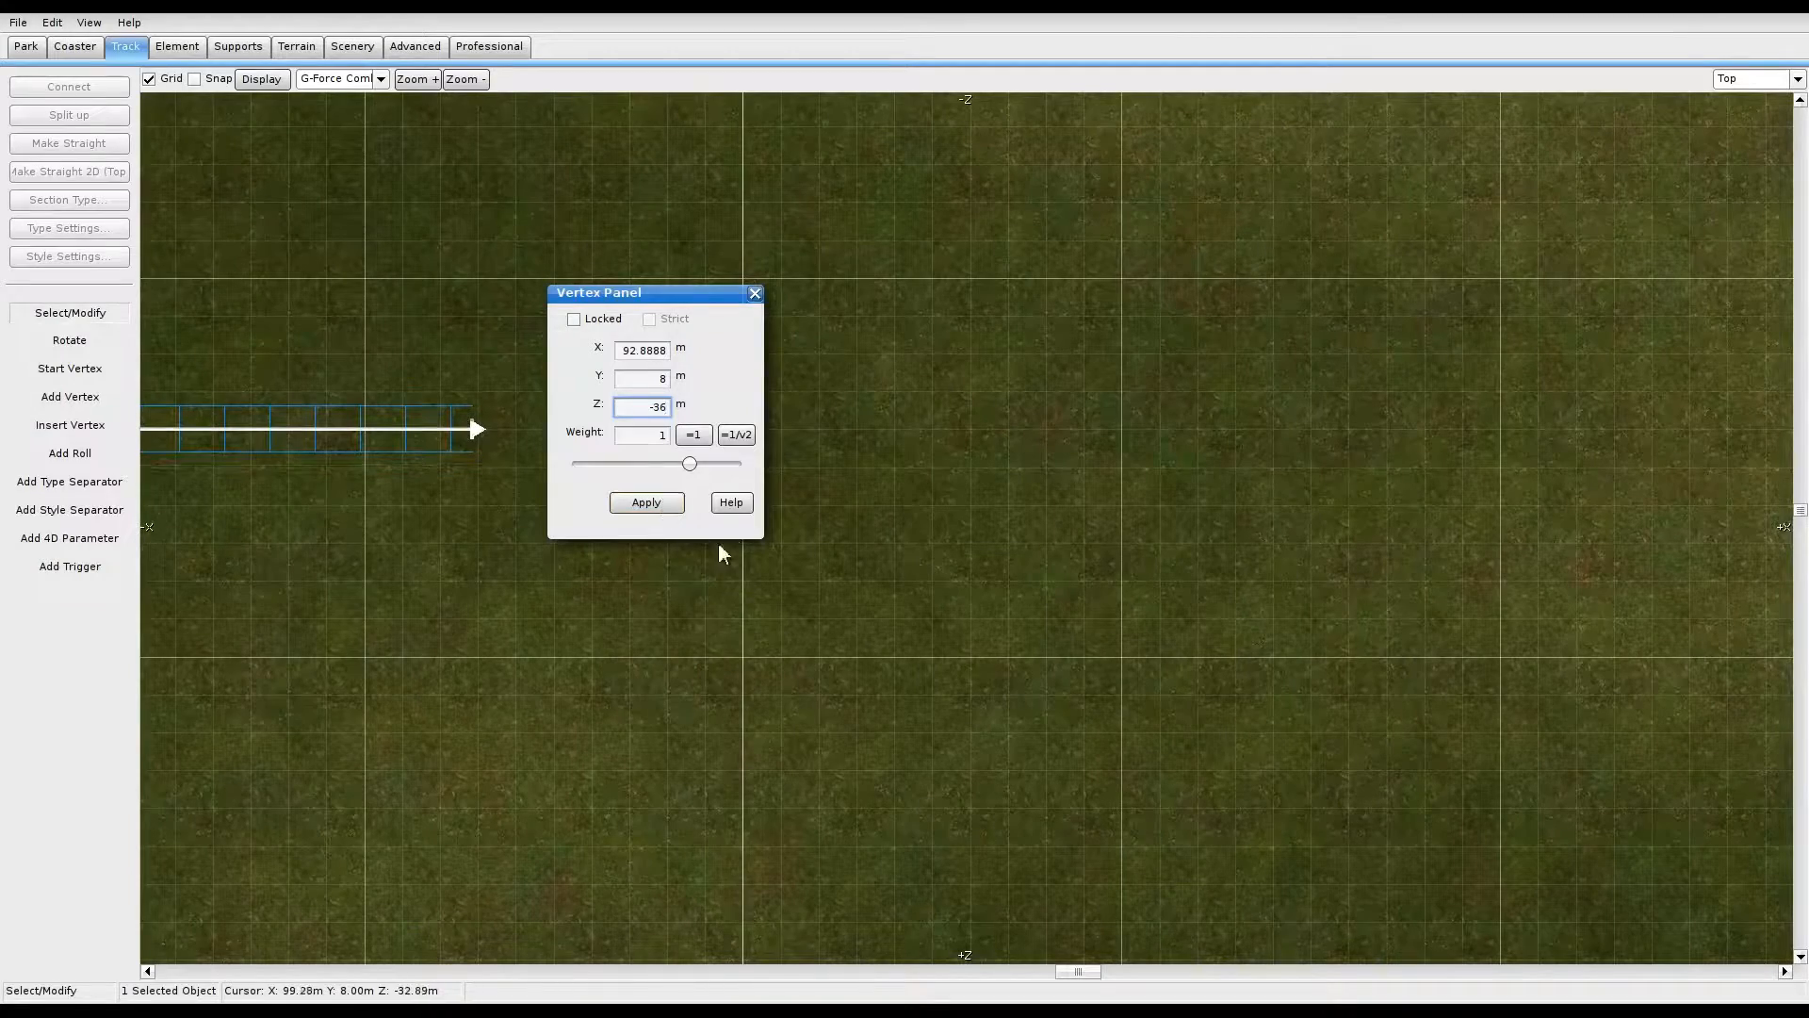
{"action": "left_click", "coordinate": [756, 294]}
Step: Examine the curve and its straight exit from above and in the perspective view
{"action": "right_click_drag", "start_coordinate": [370, 642], "coordinate": [1087, 663]}
{"action": "key", "text": "ctrl+z"}
{"action": "scroll", "coordinate": [568, 669], "scroll_direction": "down", "scroll_amount": 5}
{"action": "right_click_drag", "start_coordinate": [492, 619], "coordinate": [1333, 747]}
{"action": "right_click_drag", "start_coordinate": [622, 886], "coordinate": [801, 512]}
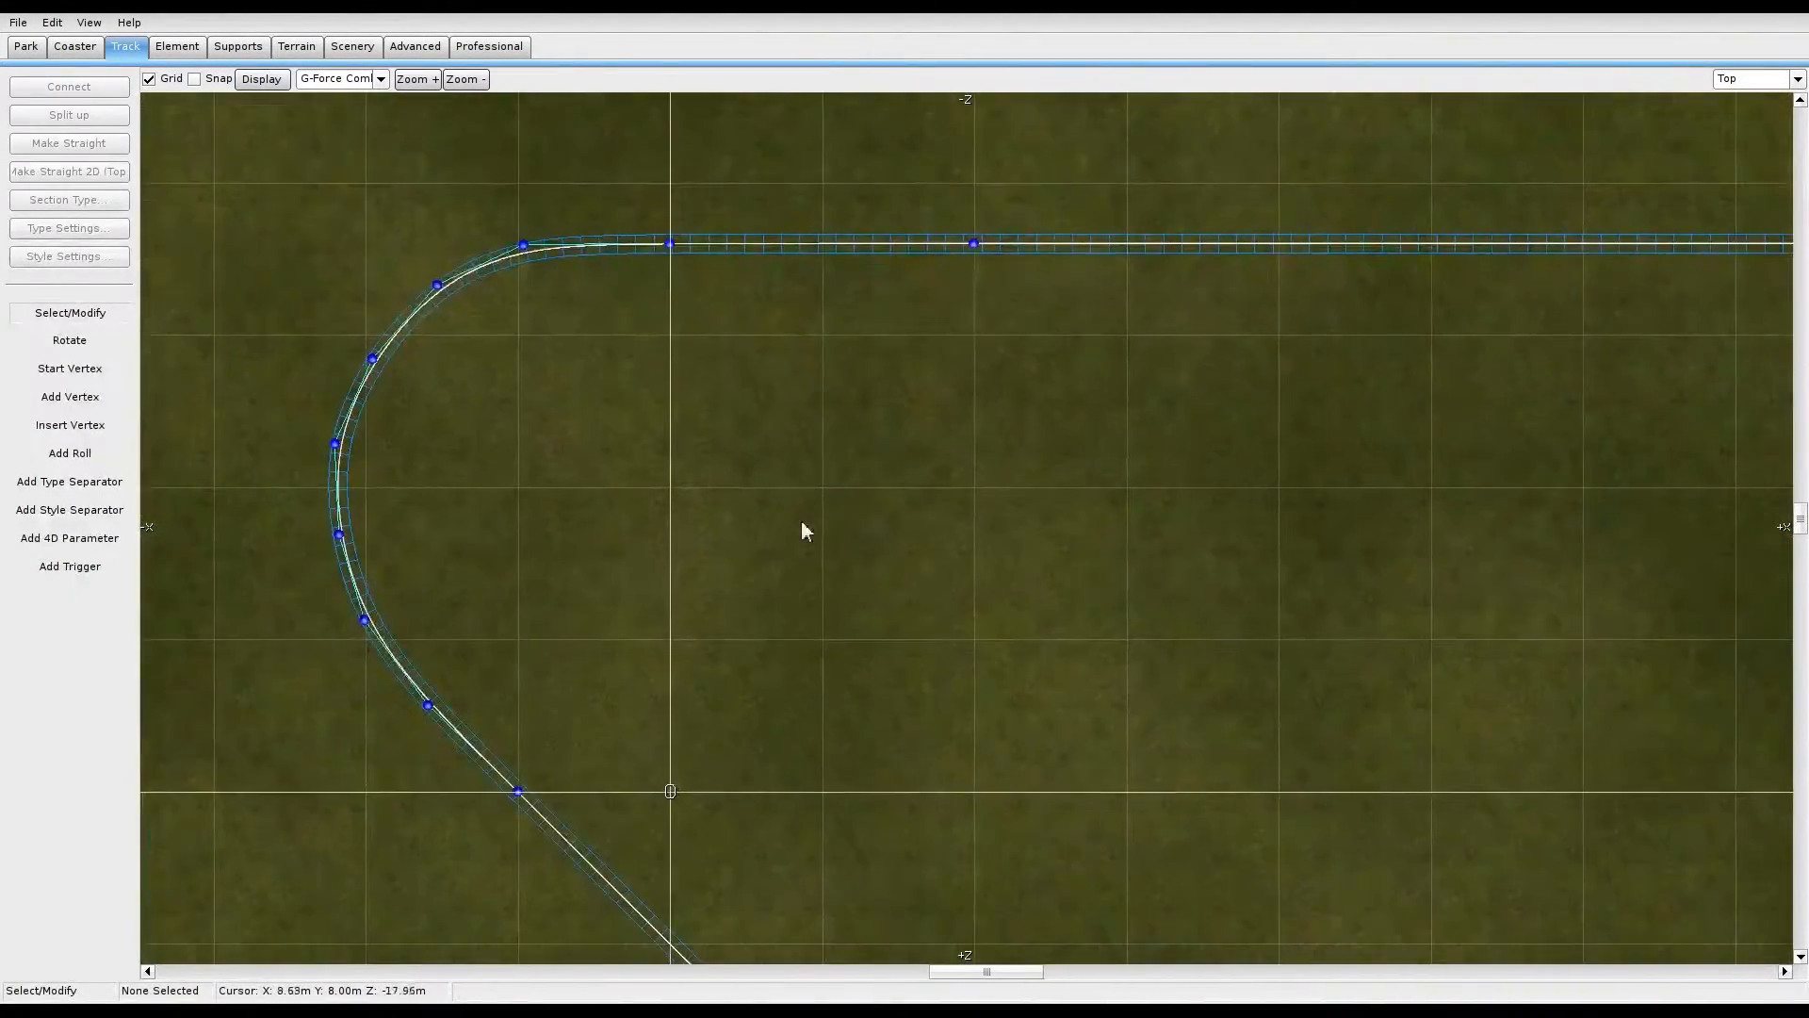
{"action": "right_click_drag", "start_coordinate": [618, 550], "coordinate": [887, 700]}
{"action": "scroll", "coordinate": [886, 699], "scroll_direction": "up", "scroll_amount": 4}
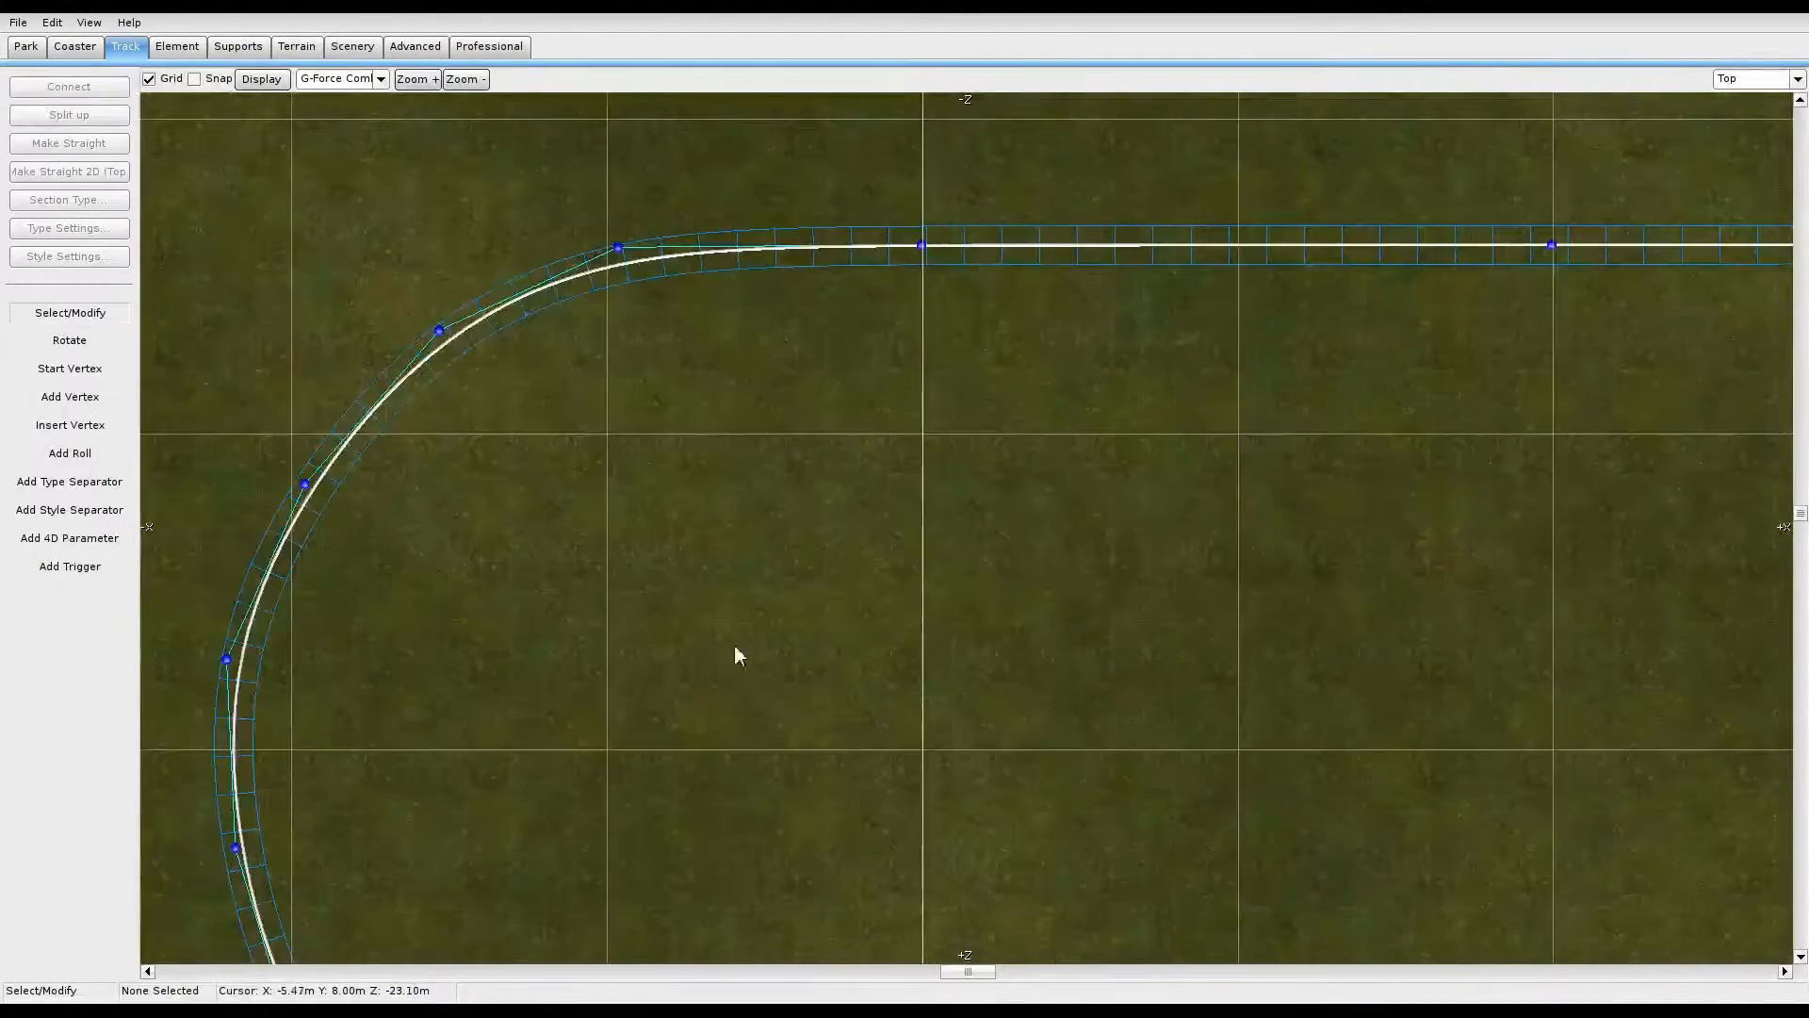
{"action": "right_click_drag", "start_coordinate": [656, 623], "coordinate": [908, 632]}
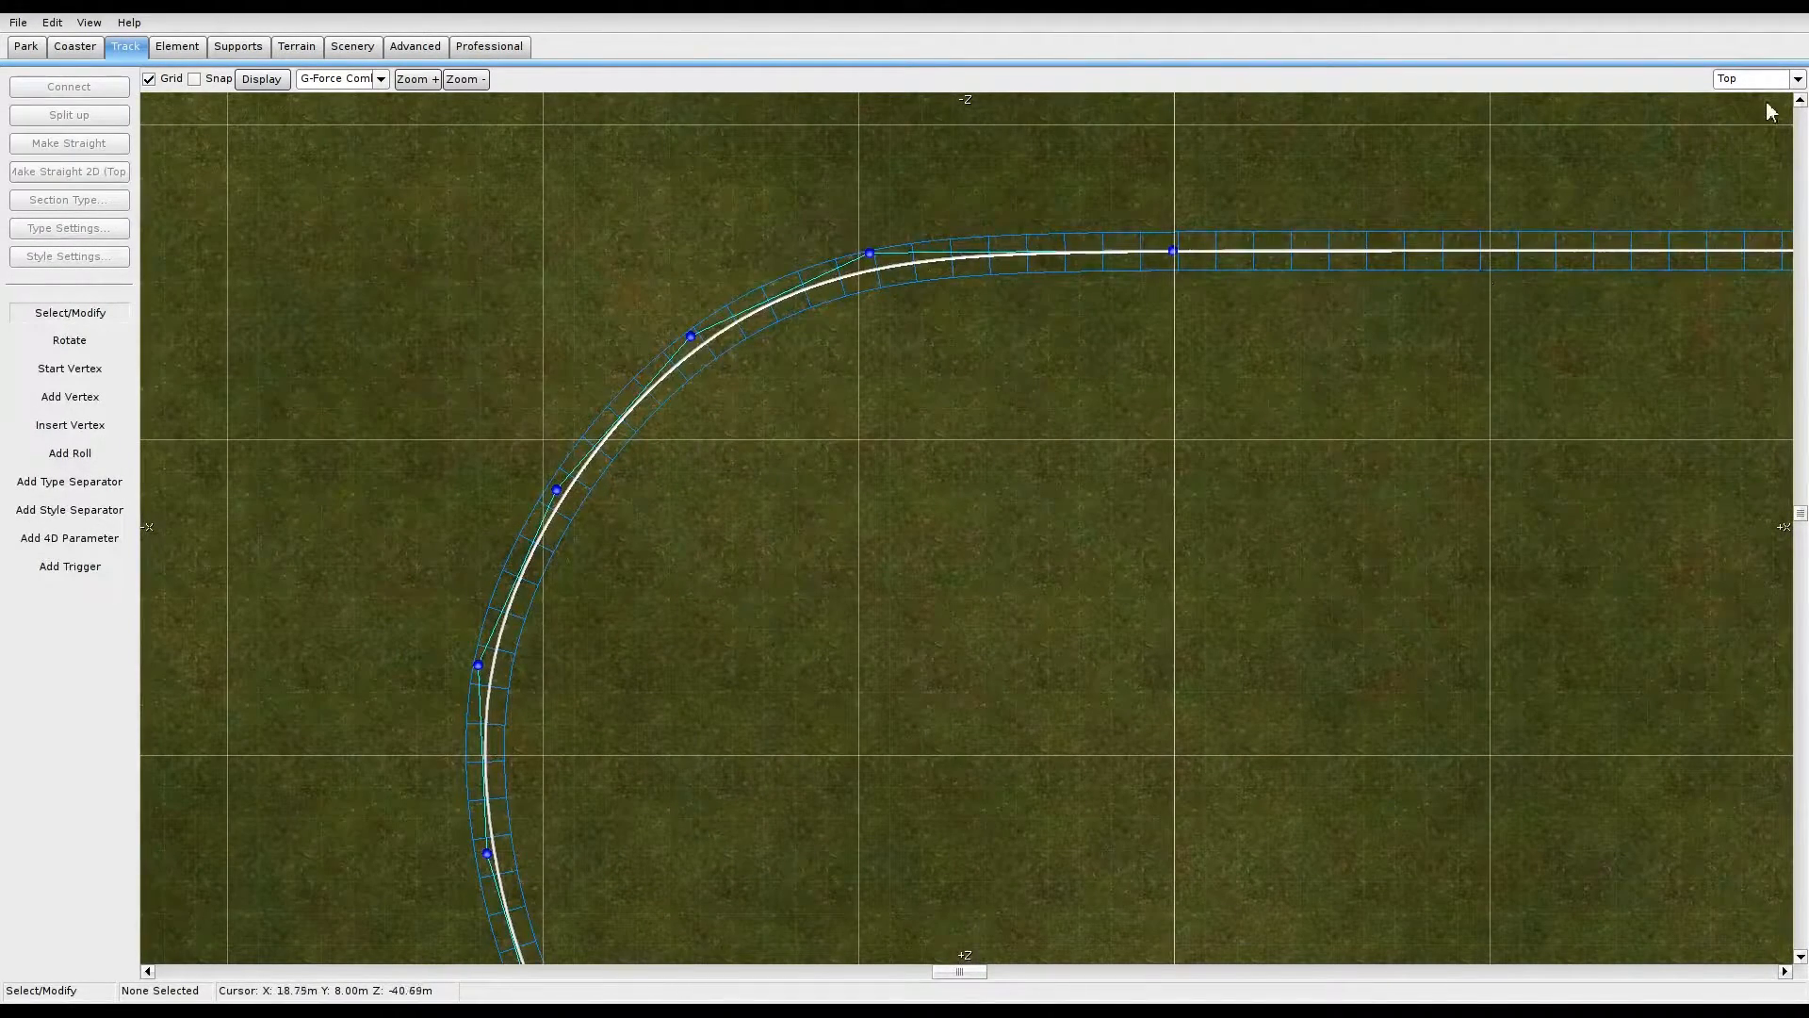
{"action": "left_click", "coordinate": [1793, 83]}
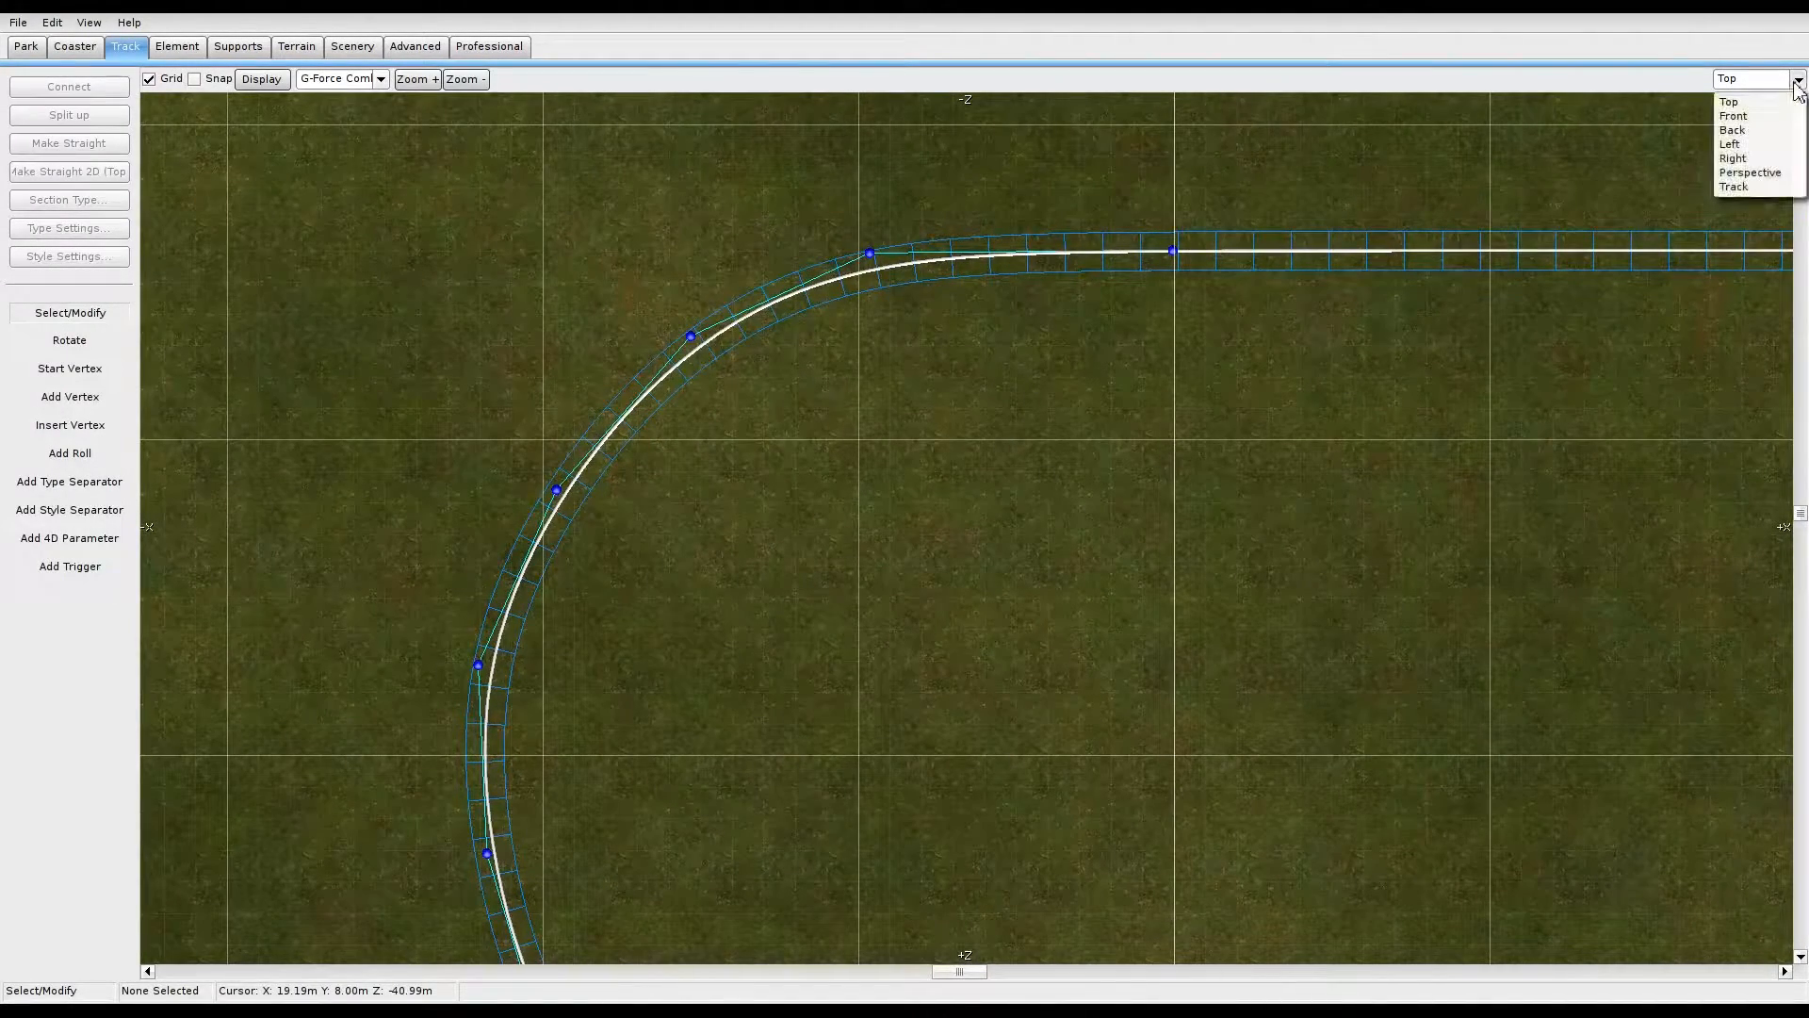
{"action": "left_click", "coordinate": [1781, 177]}
{"action": "right_click_drag", "start_coordinate": [1478, 446], "coordinate": [1191, 819]}
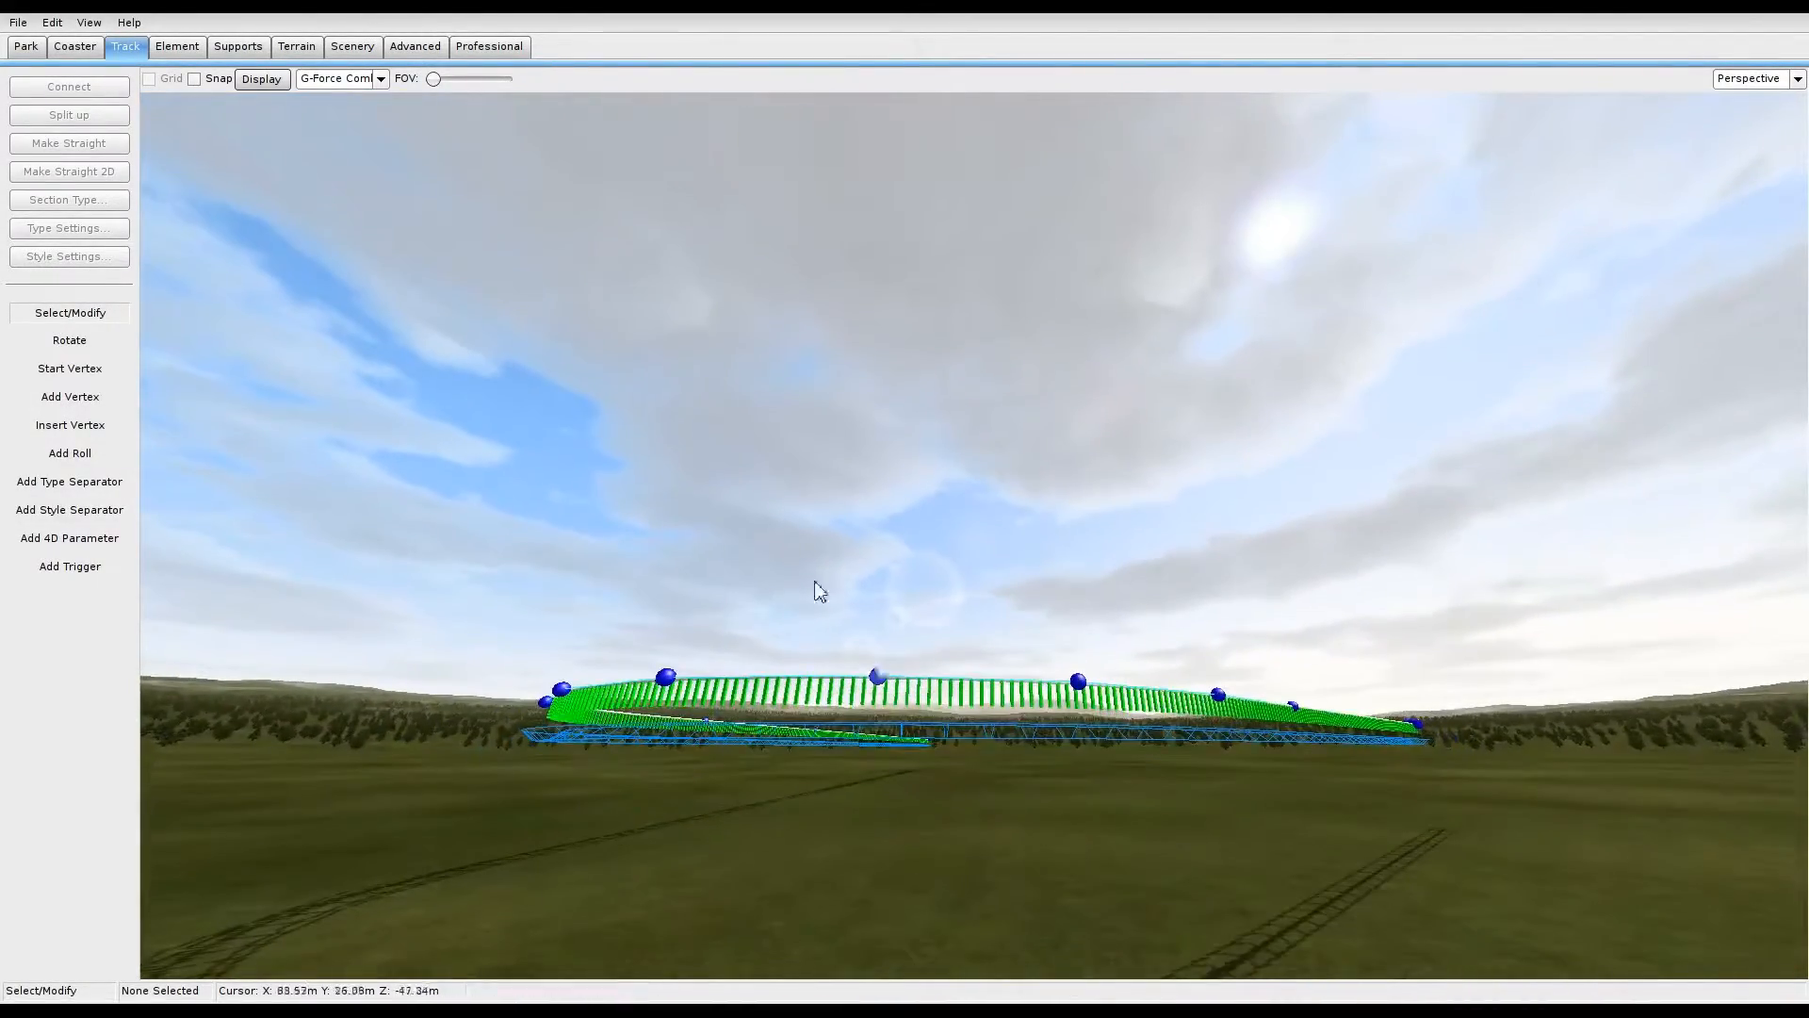
Step: Turn off the G-force comb display and show the track's spline in the perspective view instead
{"action": "left_click", "coordinate": [380, 79]}
{"action": "left_click", "coordinate": [379, 105]}
{"action": "right_click_drag", "start_coordinate": [863, 875], "coordinate": [867, 933]}
{"action": "right_click_drag", "start_coordinate": [409, 235], "coordinate": [650, 398]}
{"action": "left_click", "coordinate": [383, 81]}
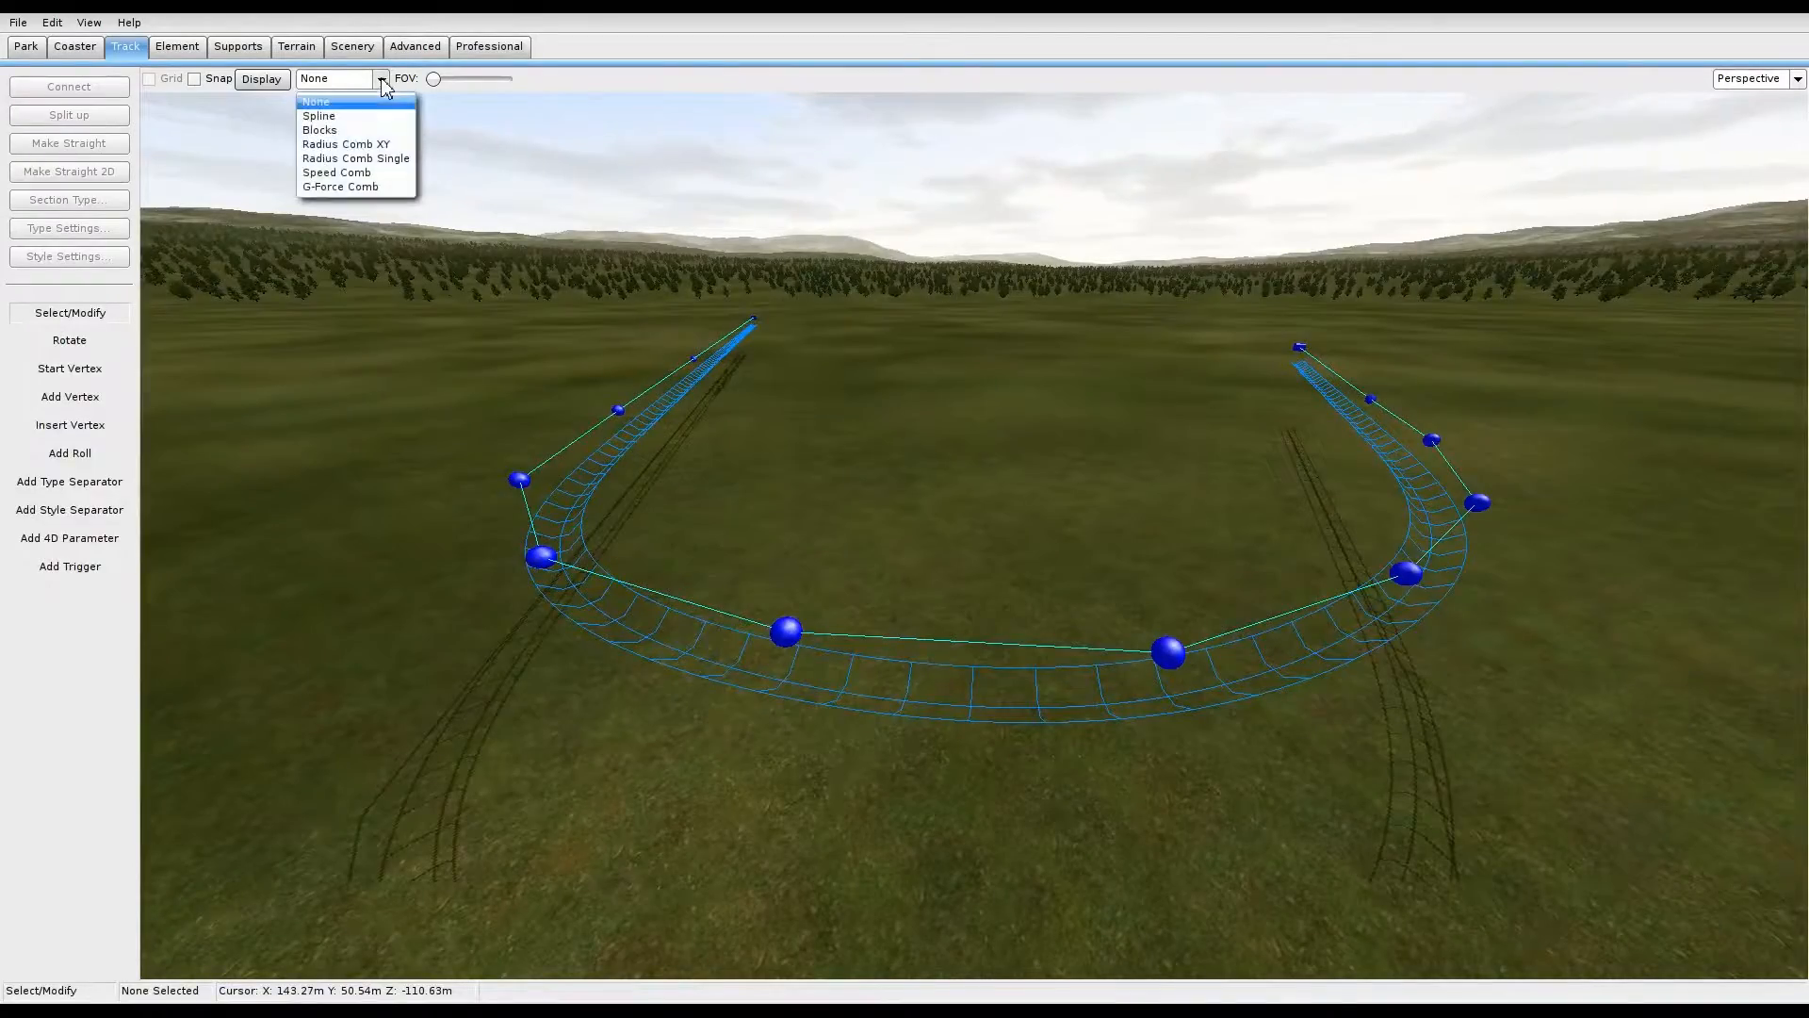
{"action": "left_click", "coordinate": [367, 117]}
Step: Add one roll point just after the track's start and another at the following vertex, where the first straight ends
{"action": "right_click_drag", "start_coordinate": [1095, 482], "coordinate": [753, 488]}
{"action": "key", "text": "a"}
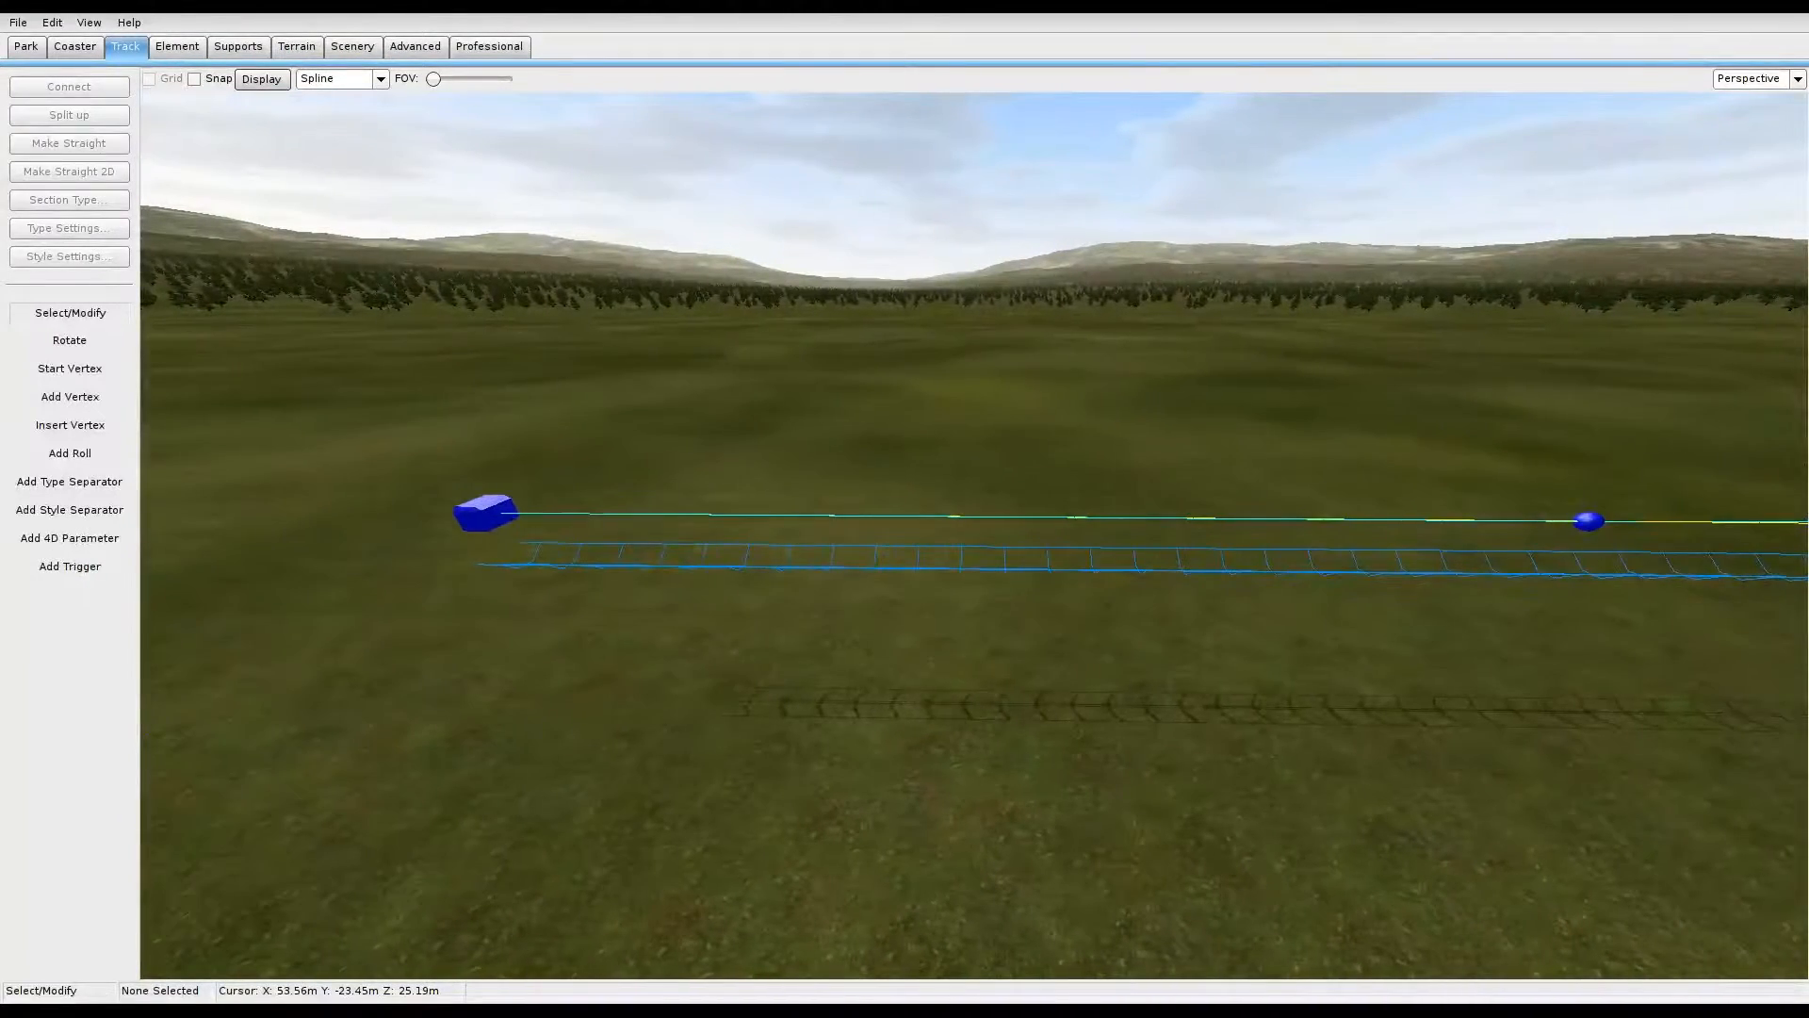
{"action": "left_click", "coordinate": [71, 453]}
{"action": "left_click", "coordinate": [548, 565]}
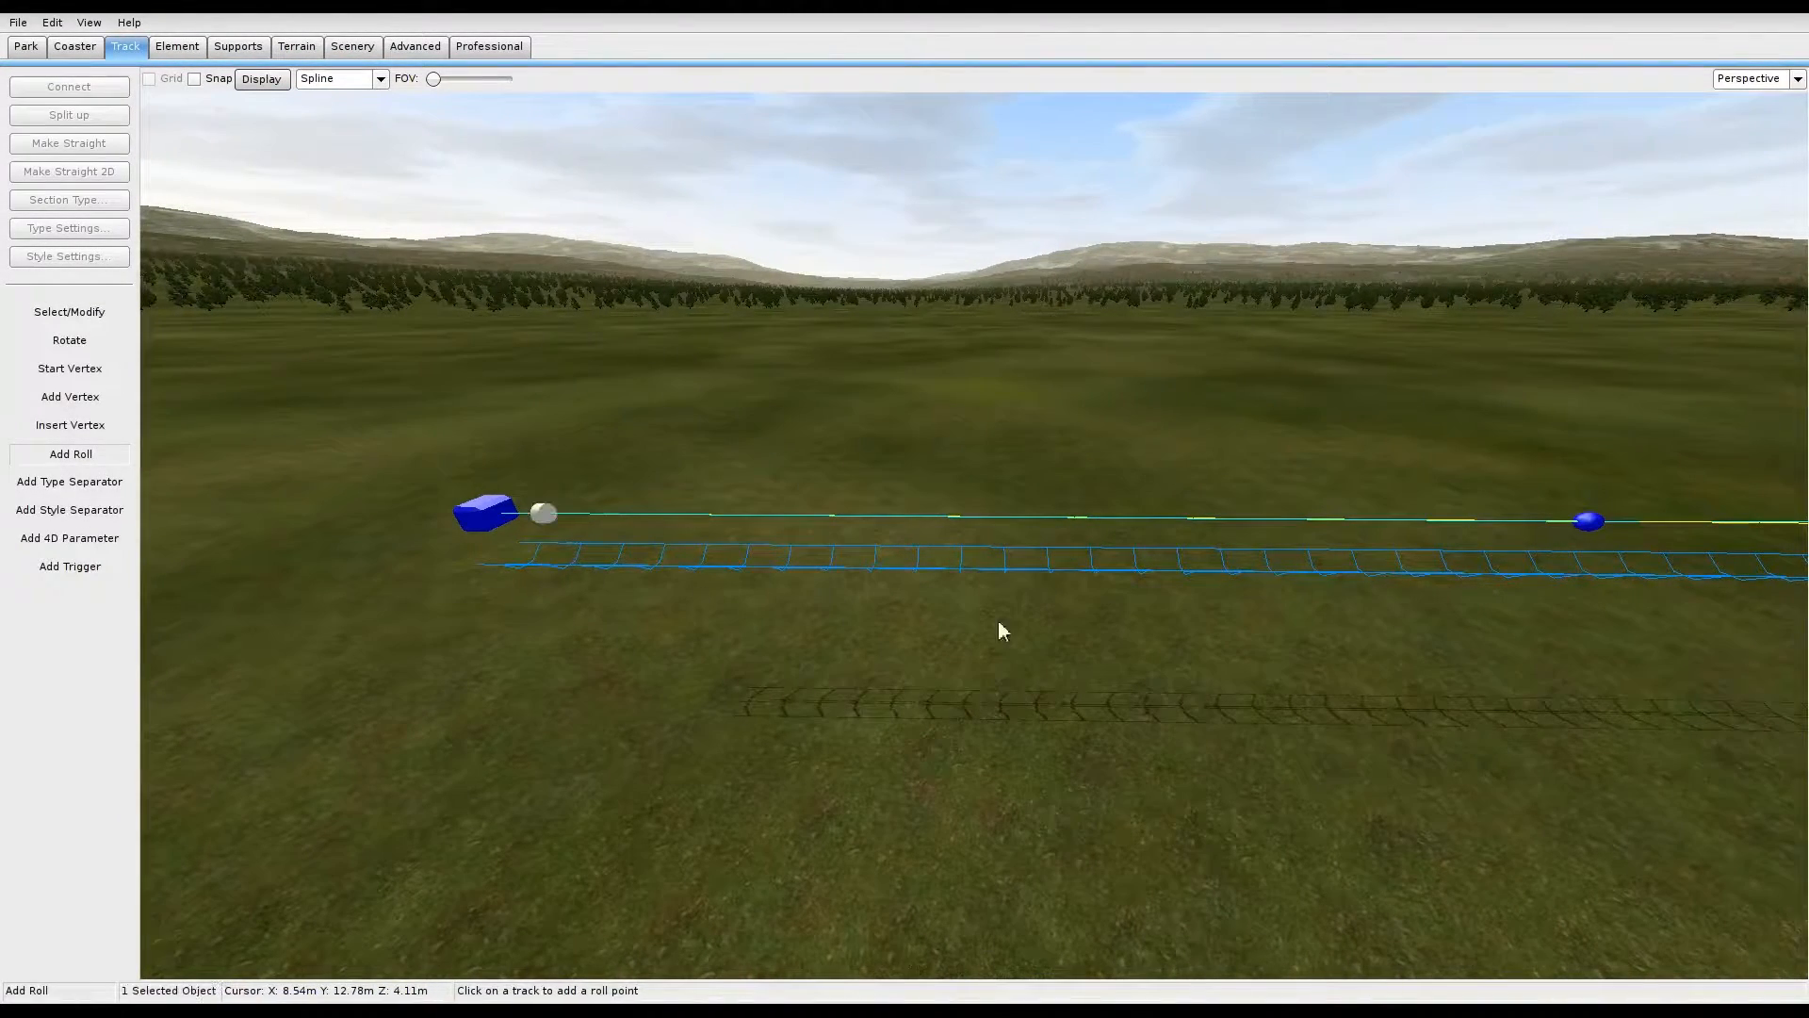
{"action": "left_click", "coordinate": [1591, 575]}
Step: Lower the curve vertex at about X -20 m, Z -11 m by changing its Y value with the Select/Modify tool
{"action": "right_click_drag", "start_coordinate": [1591, 575], "coordinate": [1724, 552]}
{"action": "key", "text": "d"}
{"action": "key", "text": "d"}
{"action": "key", "text": "s"}
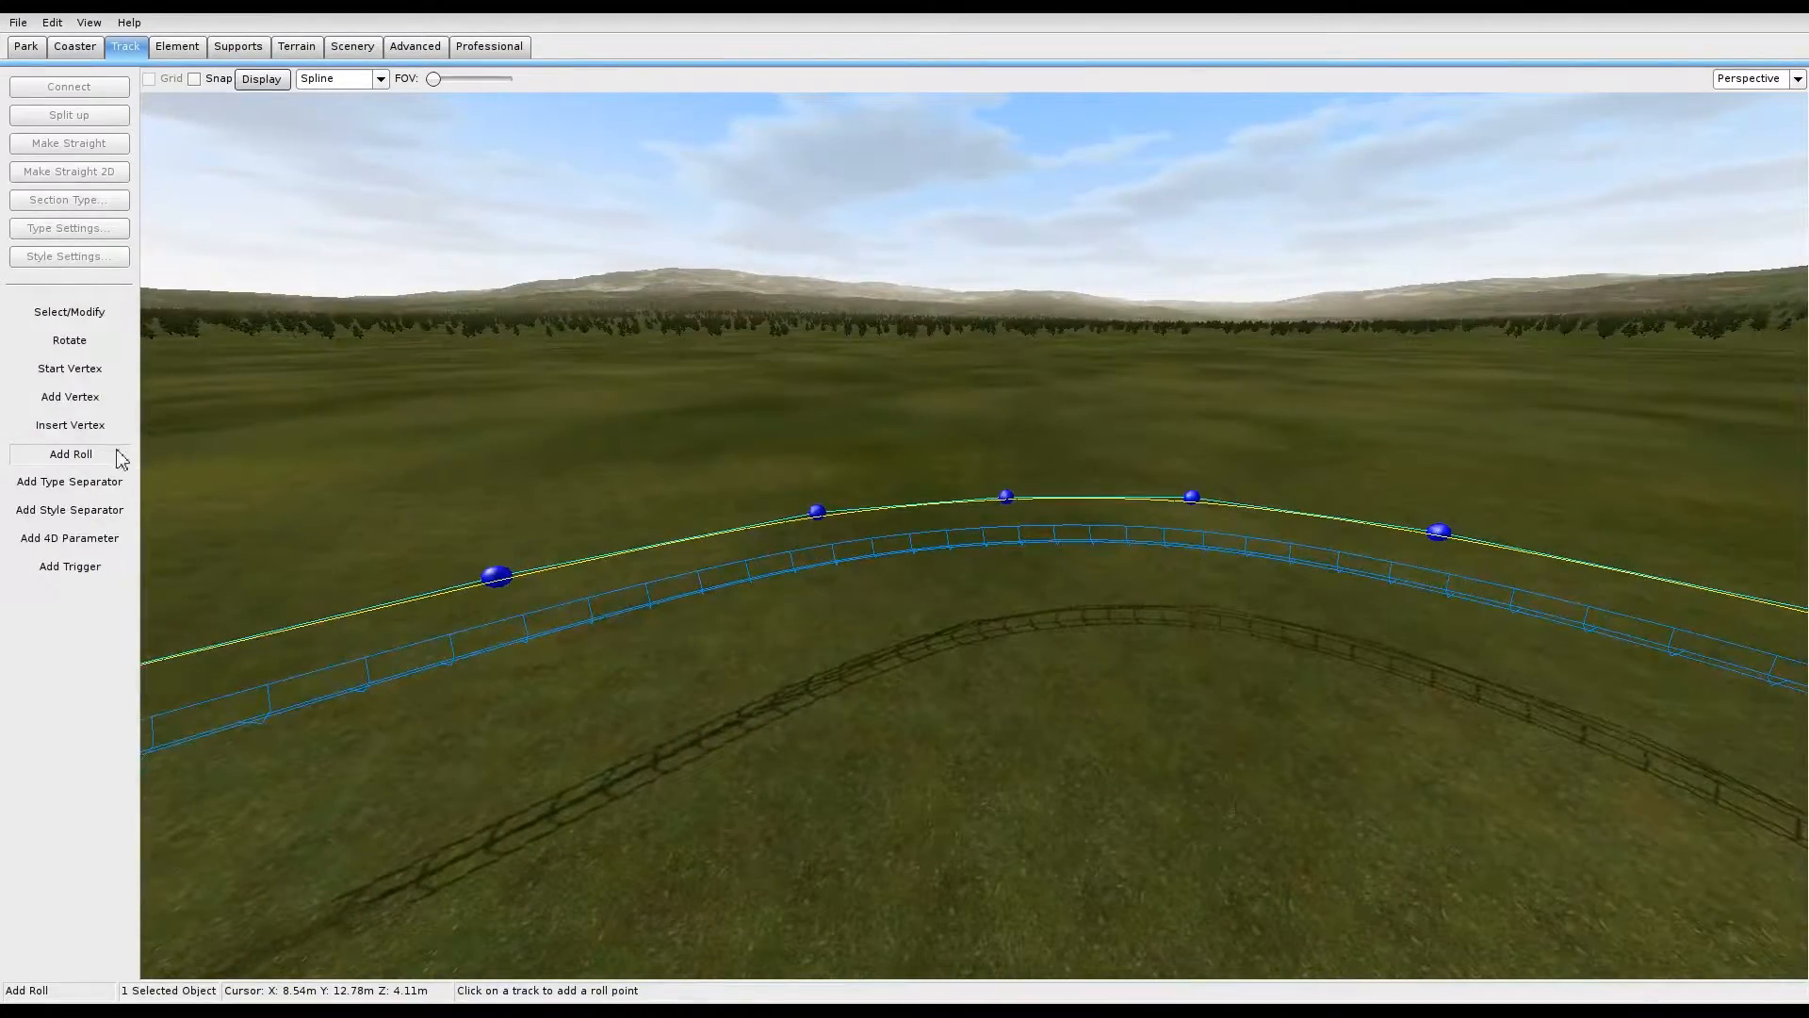
{"action": "left_click", "coordinate": [67, 314]}
{"action": "key", "text": "a"}
{"action": "right_click_drag", "start_coordinate": [1004, 495], "coordinate": [836, 751]}
{"action": "key", "text": "d"}
{"action": "key", "text": "s"}
{"action": "key", "text": "w"}
{"action": "key", "text": "s"}
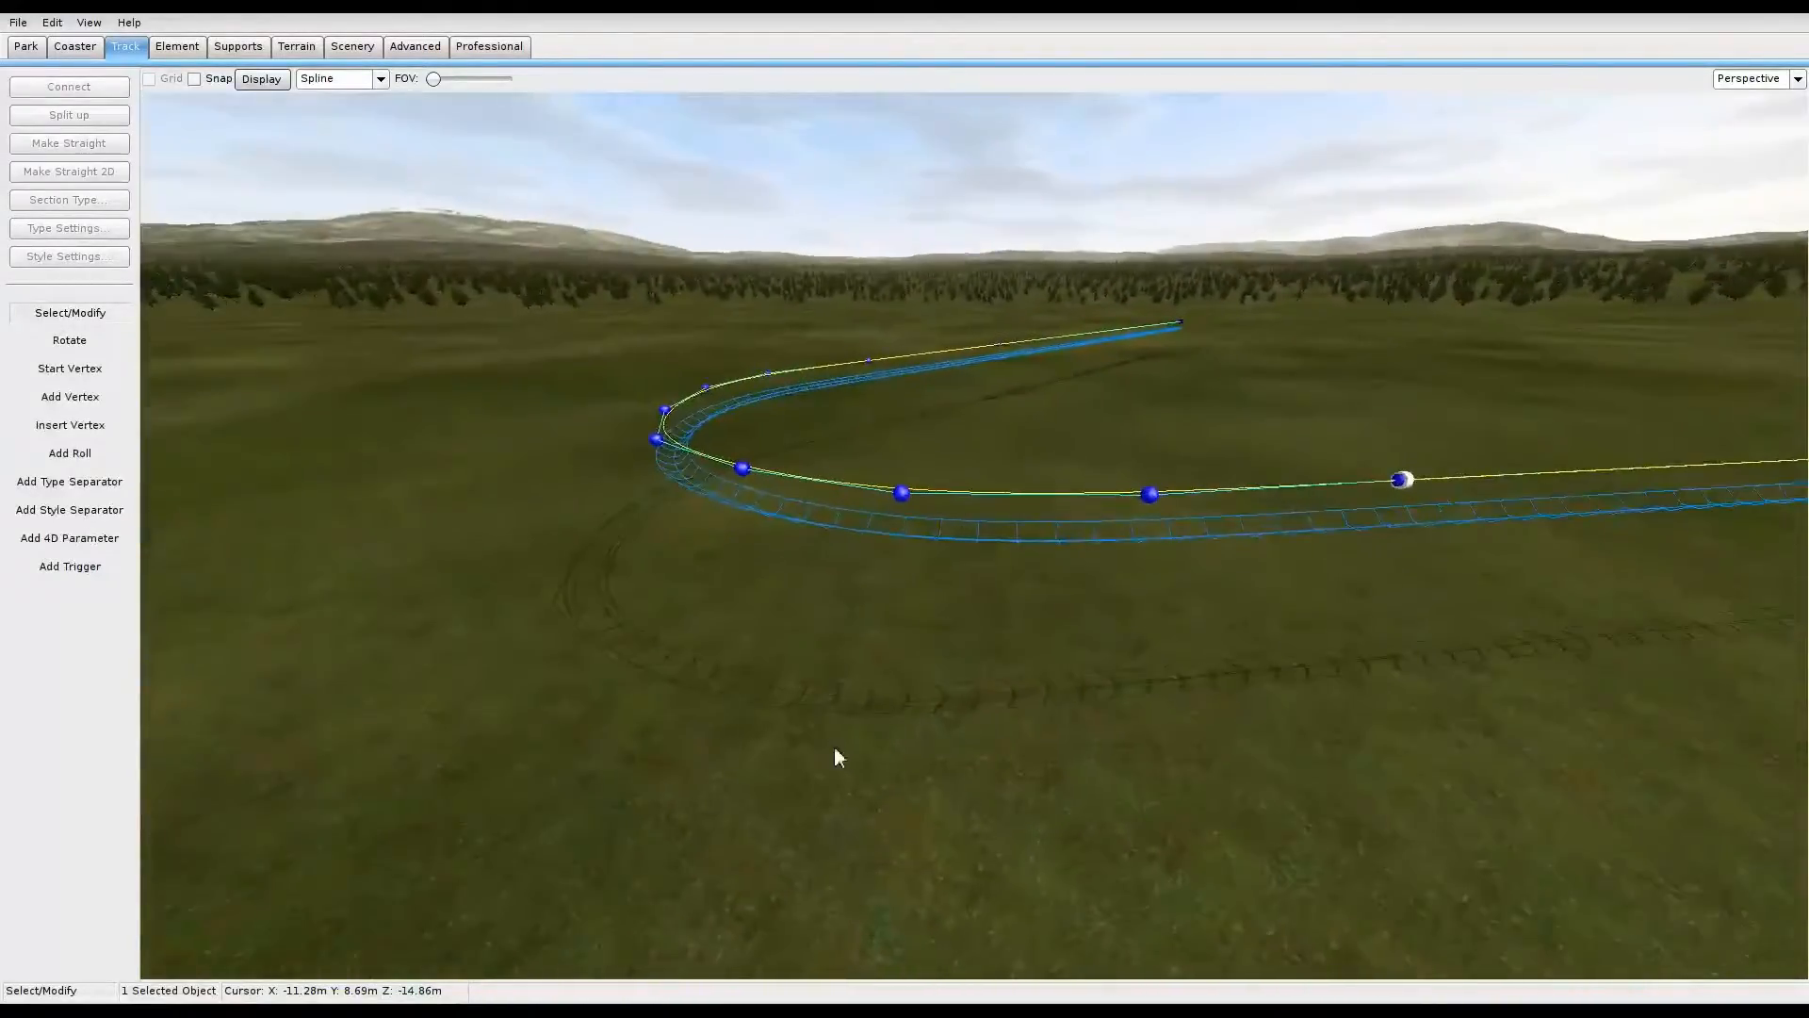
{"action": "double_click", "coordinate": [898, 493]}
{"action": "left_click", "coordinate": [618, 378]}
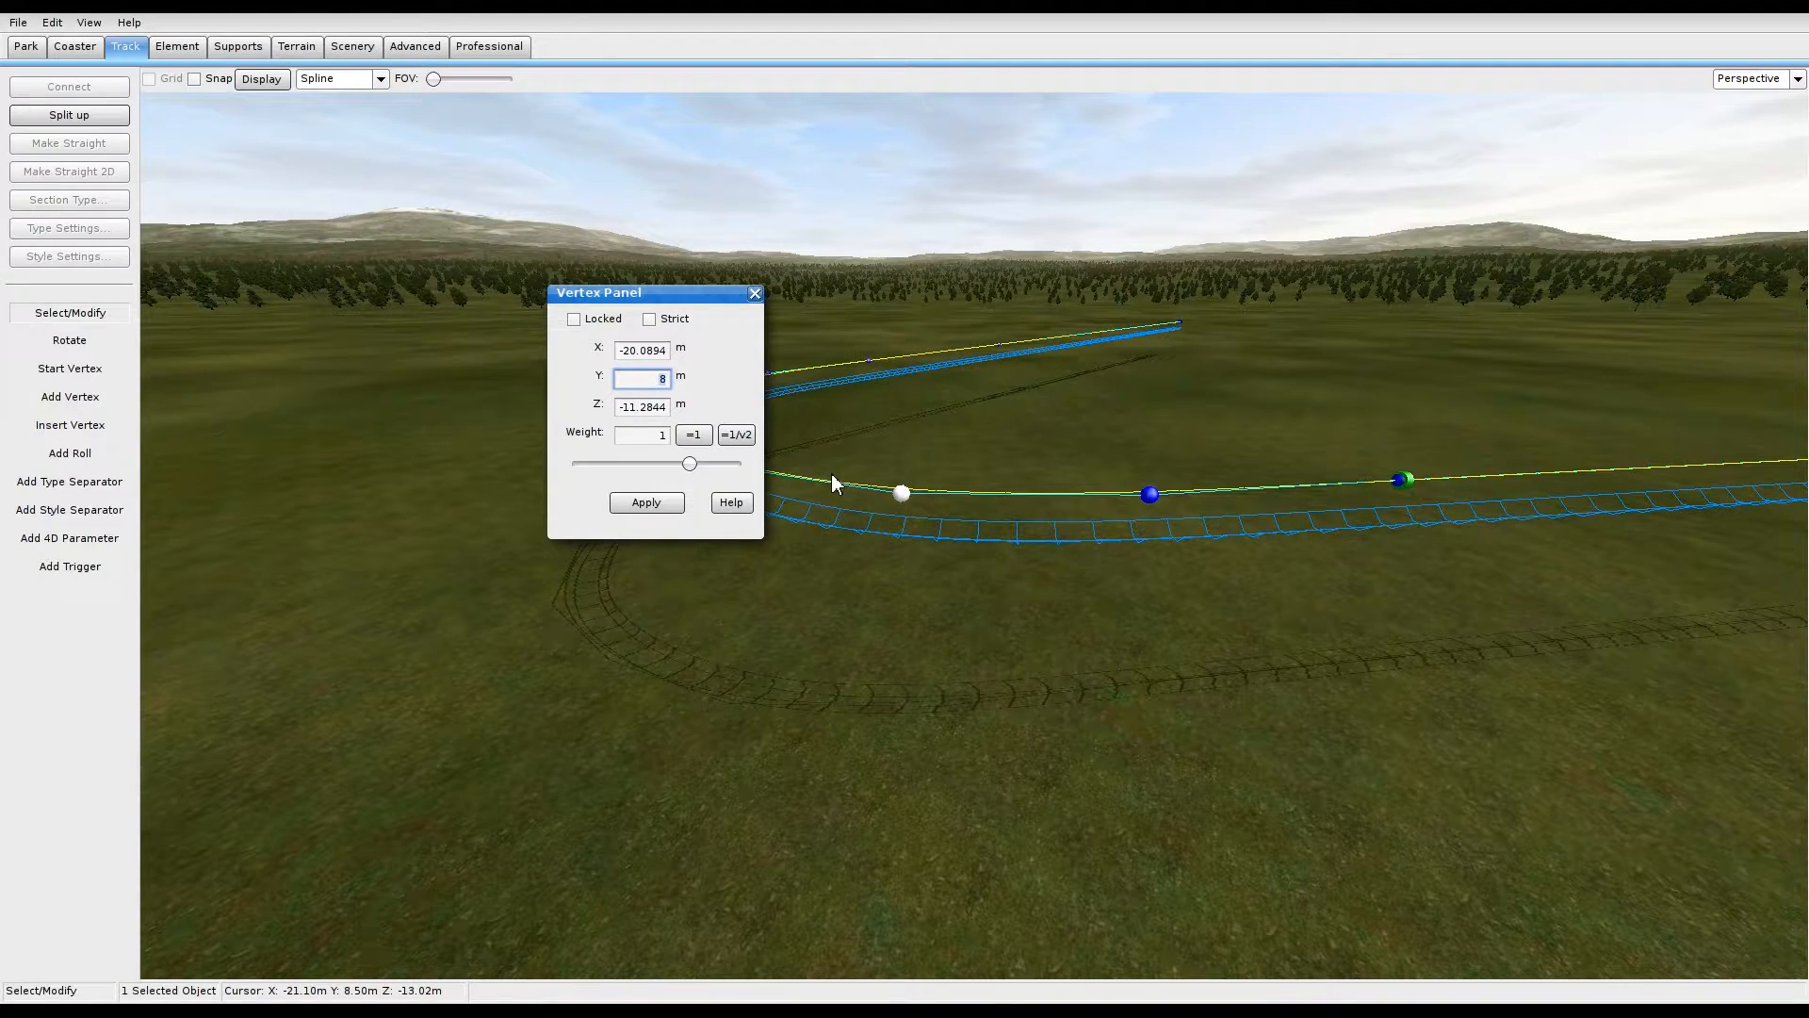
{"action": "left_click", "coordinate": [672, 508]}
{"action": "left_click", "coordinate": [856, 646]}
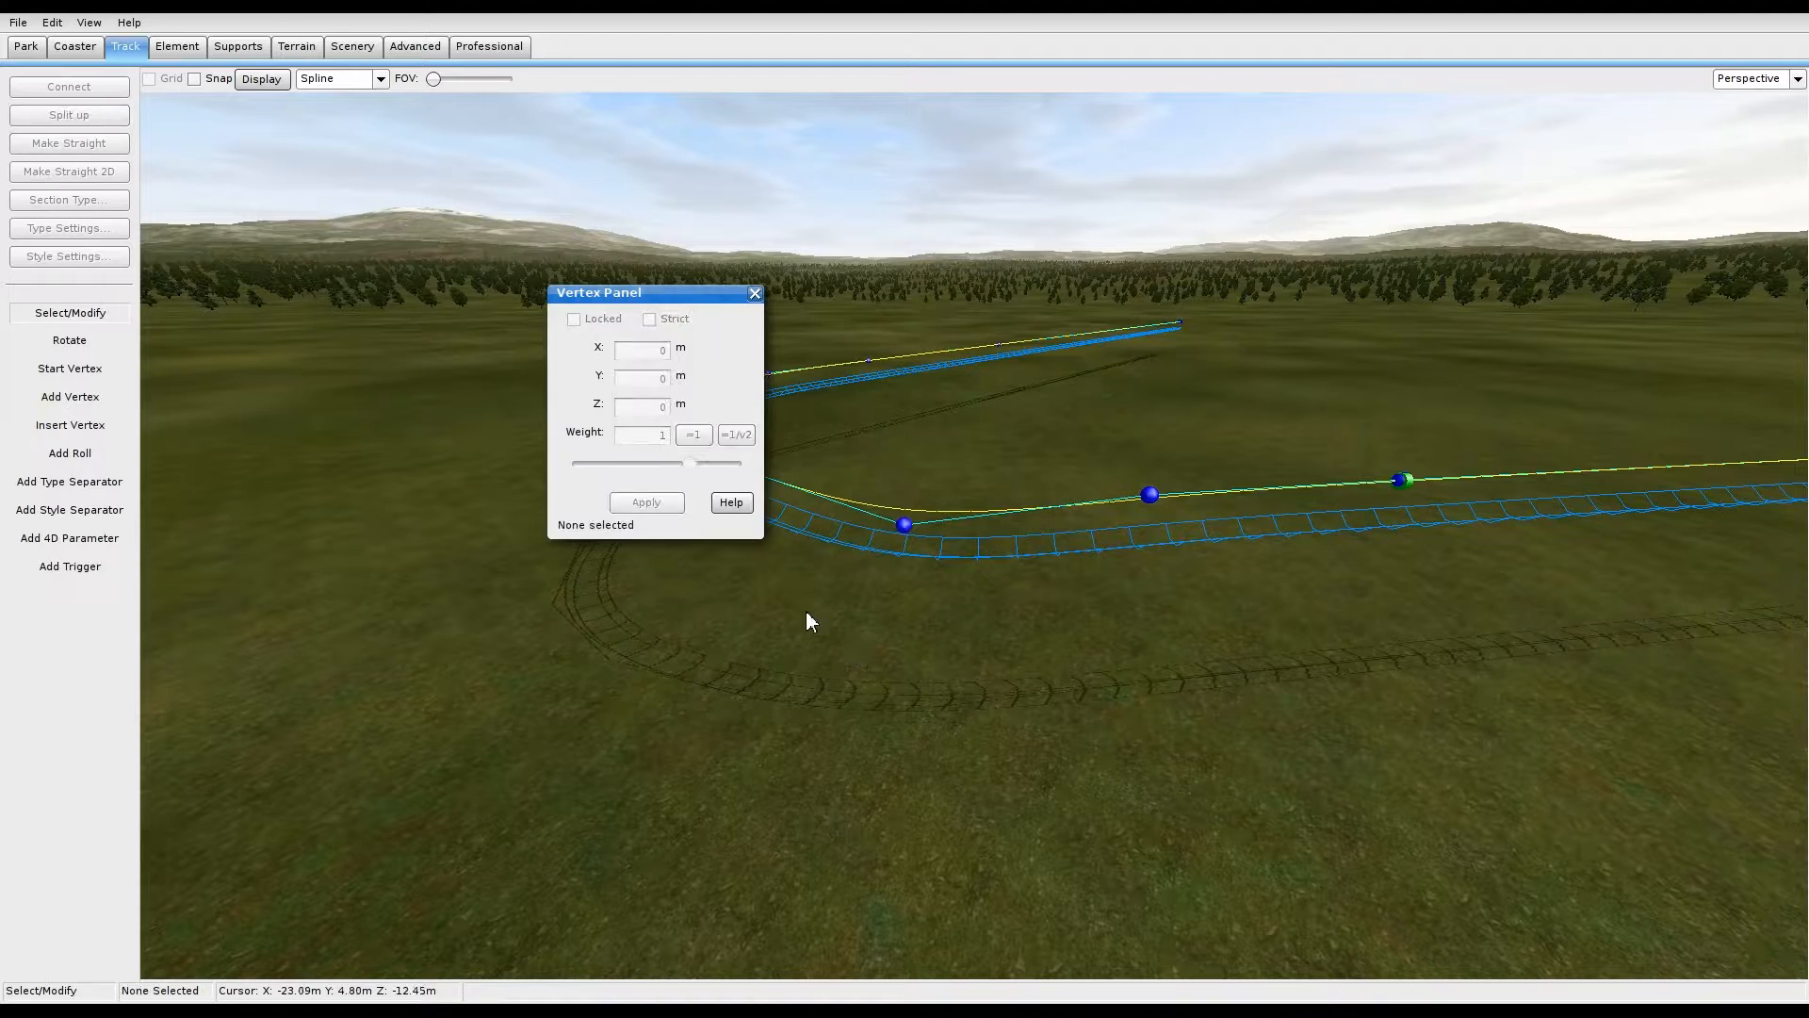
Step: Set the height (Y) of the curve vertex at about X -22 m, Z -17 m to 6.5 m
{"action": "right_click_drag", "start_coordinate": [963, 733], "coordinate": [941, 706]}
{"action": "left_click", "coordinate": [1044, 529]}
{"action": "key", "text": "Tab"}
{"action": "key", "text": "BackSpace"}
{"action": "type", "text": "6.5"}
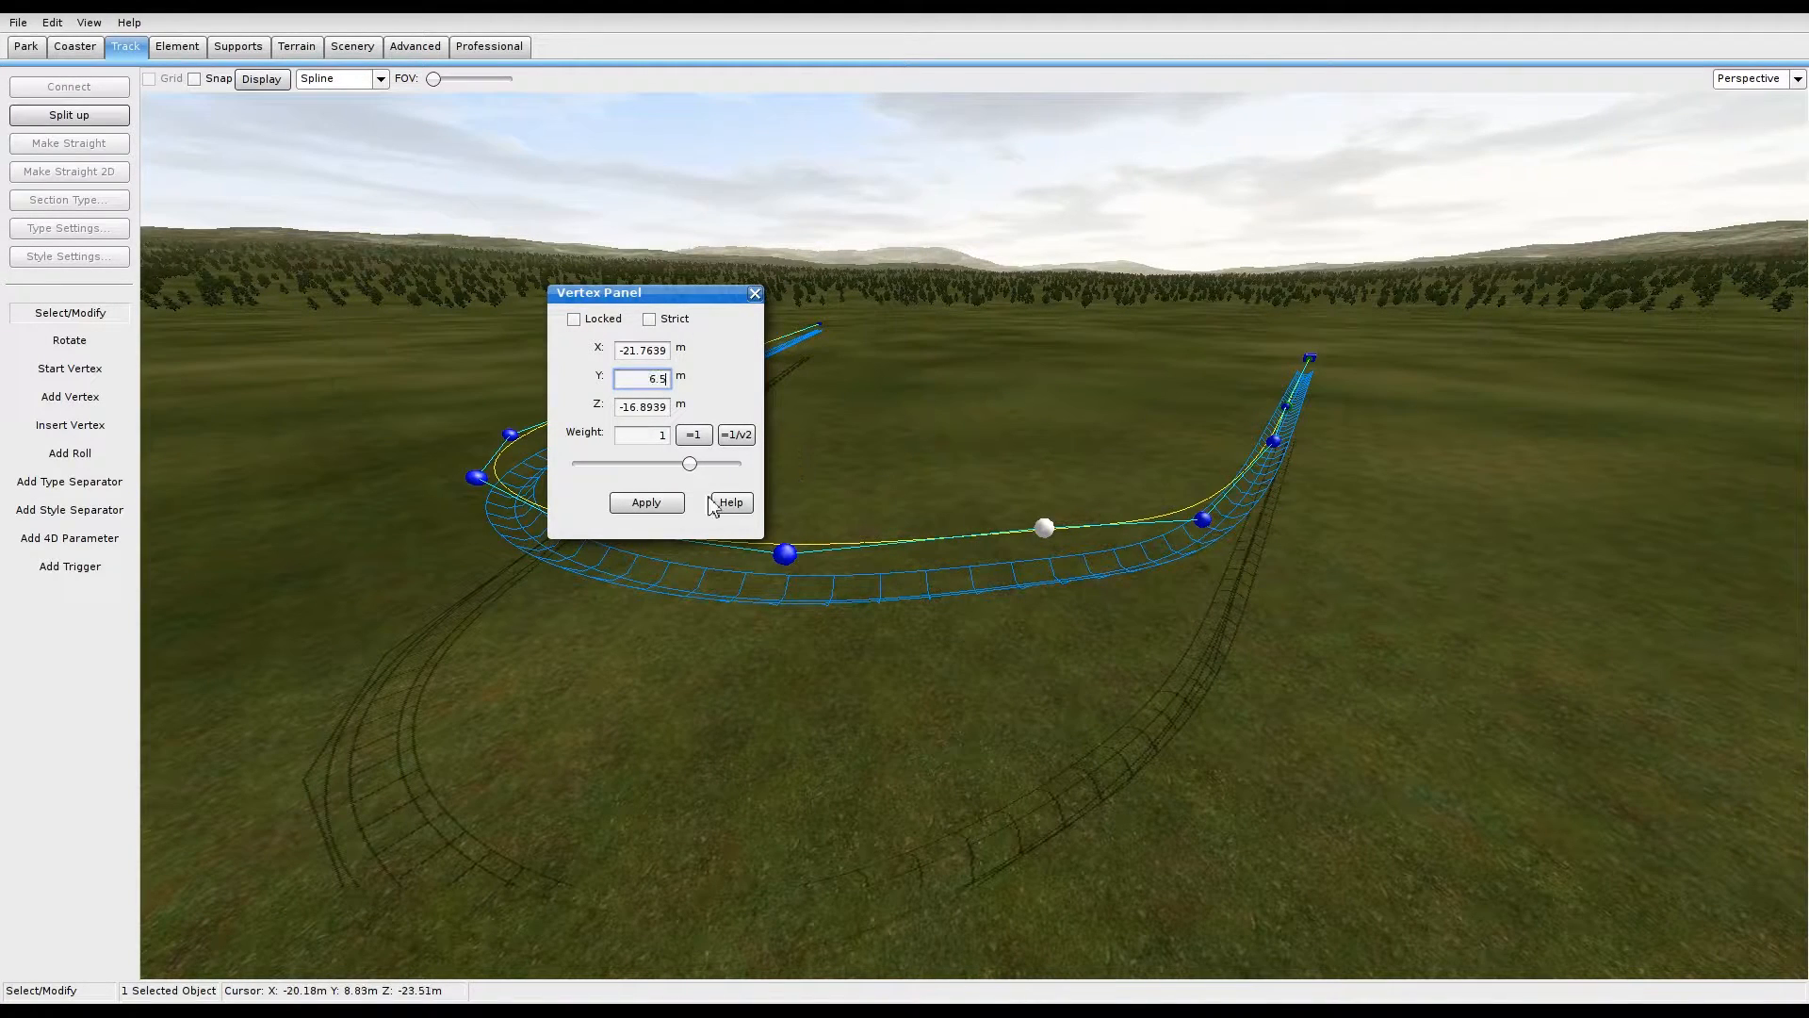
{"action": "left_click", "coordinate": [659, 506]}
Step: Set the height (Y) of the curve vertex at about X -22 m, Z -23 m to 6 m
{"action": "left_click", "coordinate": [786, 556]}
{"action": "double_click", "coordinate": [655, 381]}
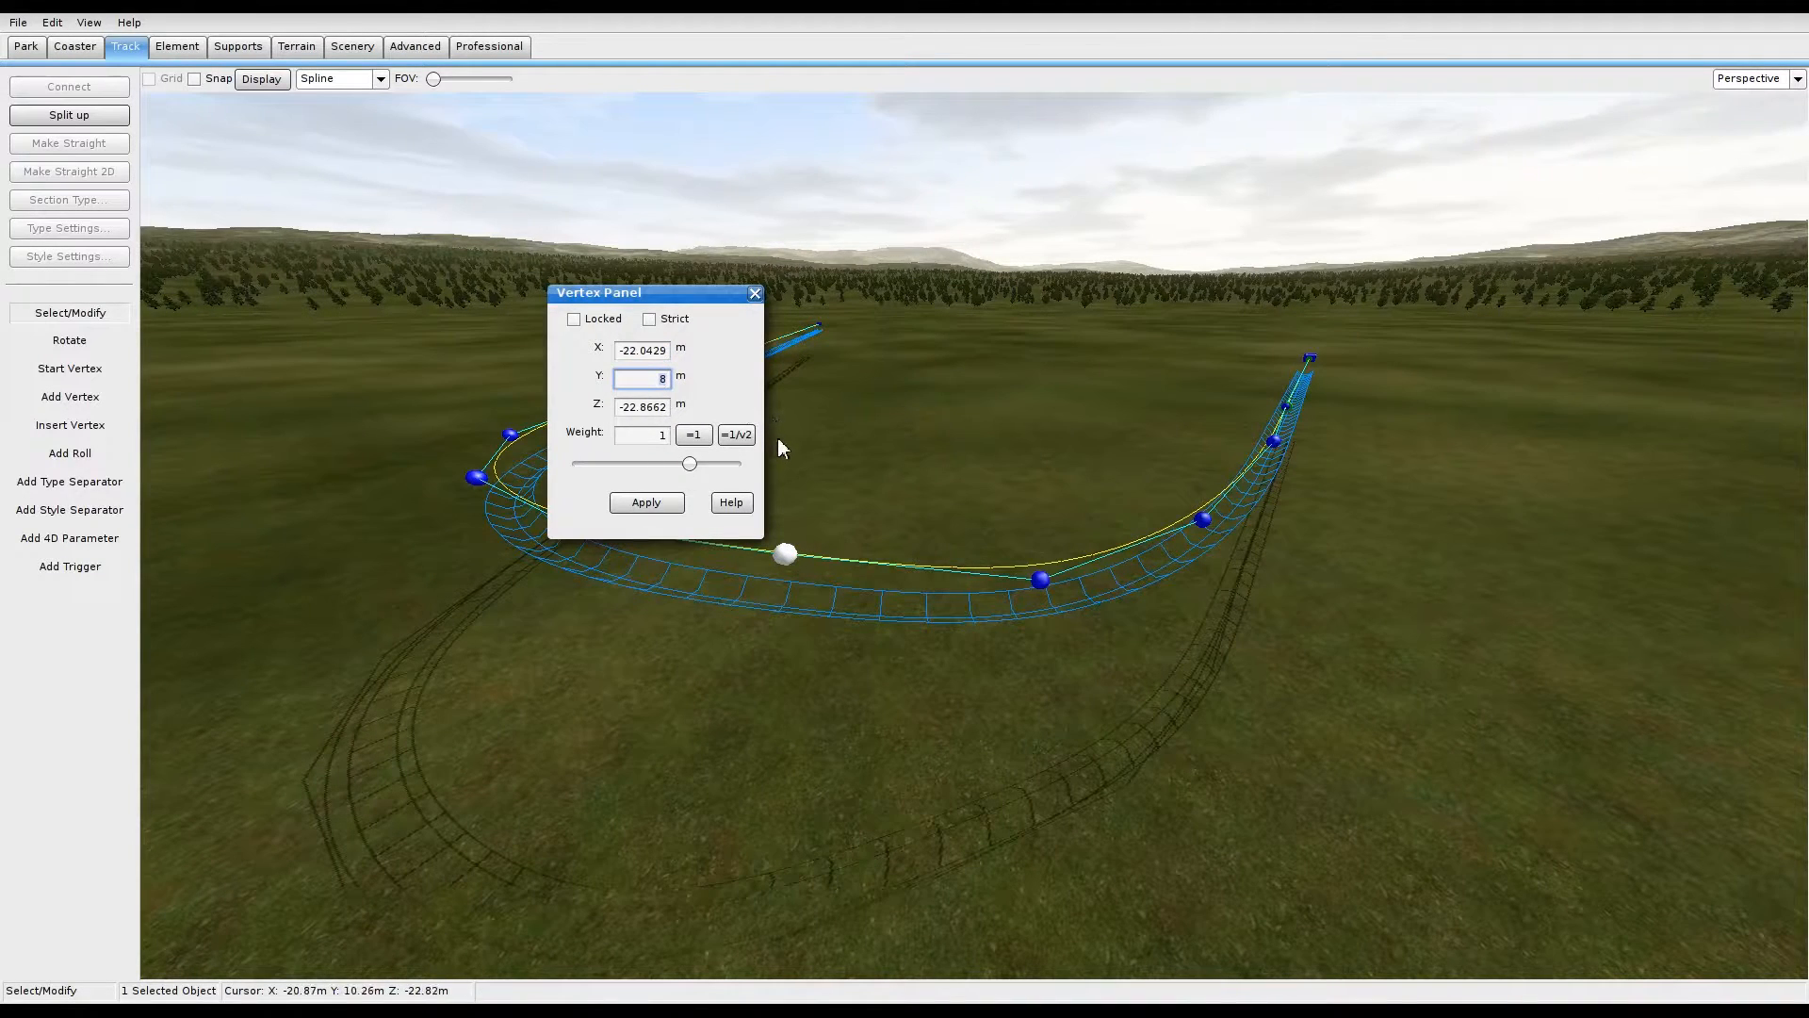
{"action": "type", "text": "6"}
{"action": "left_click", "coordinate": [646, 502]}
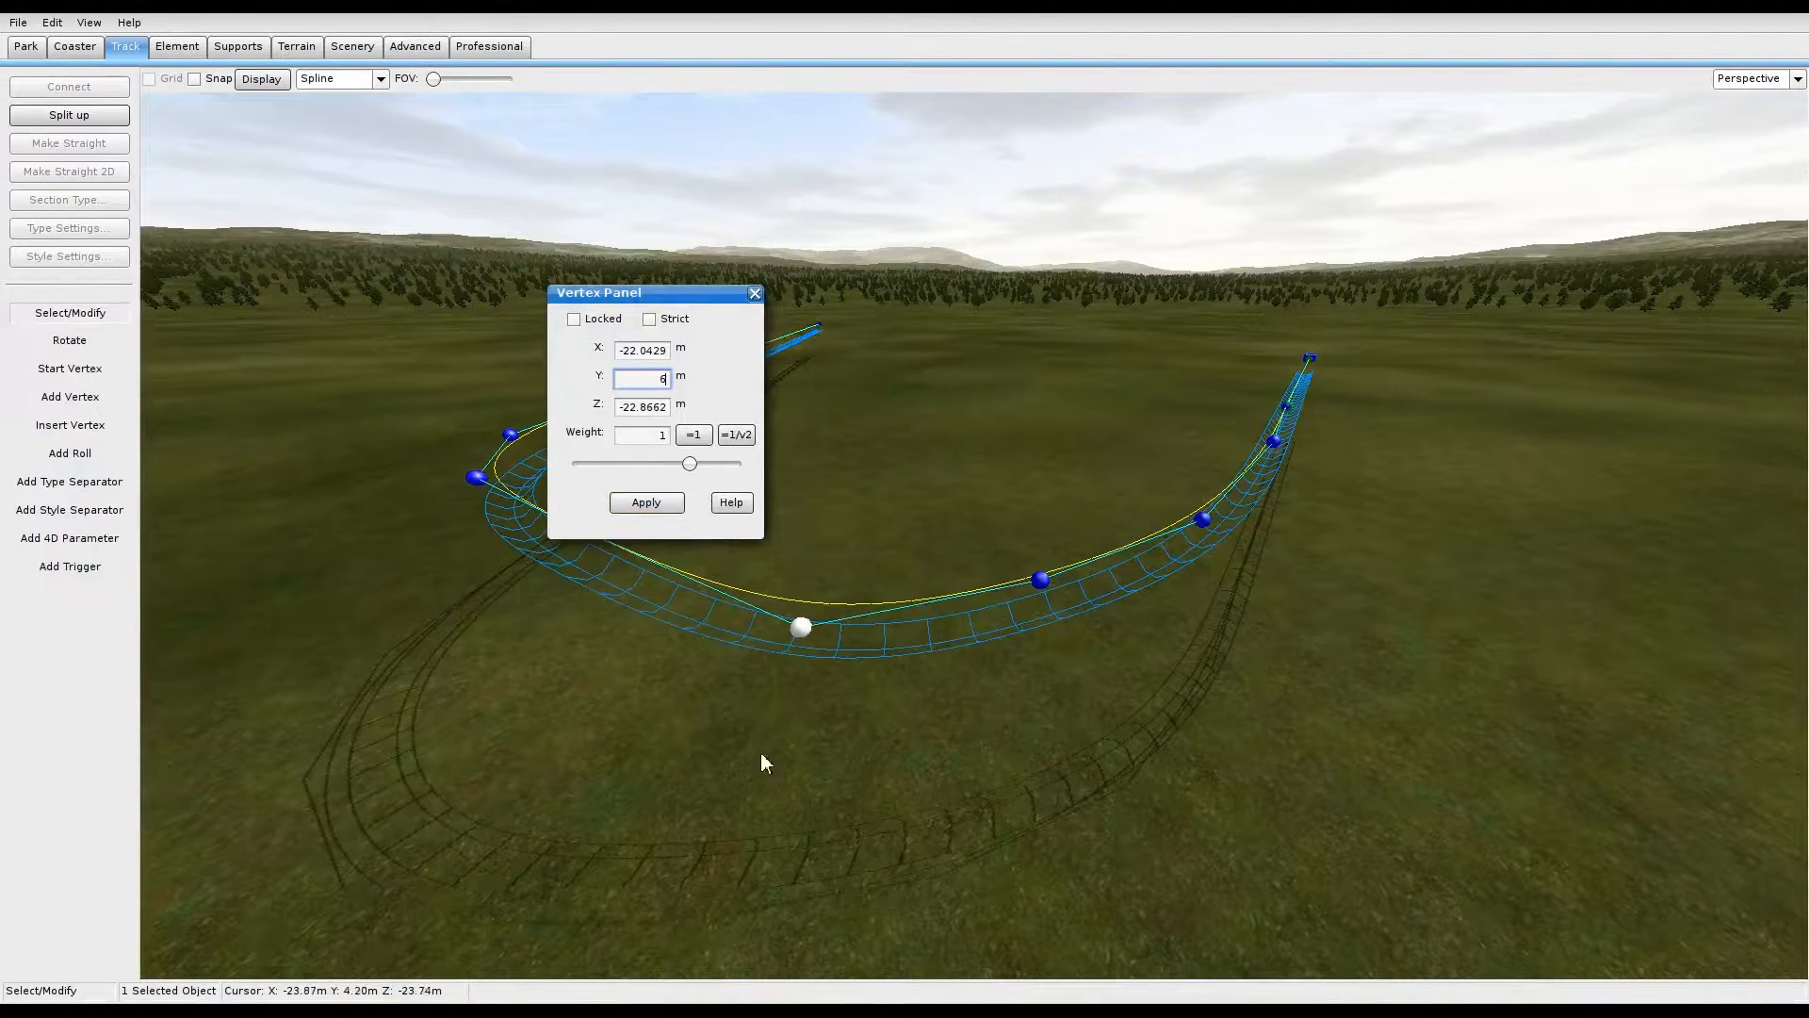
Step: Set the height (Y) of the curve vertex at about X -20 m, Z -28 m to 6 m
{"action": "middle_click_drag", "start_coordinate": [788, 754], "coordinate": [789, 753]}
{"action": "left_click", "coordinate": [940, 586]}
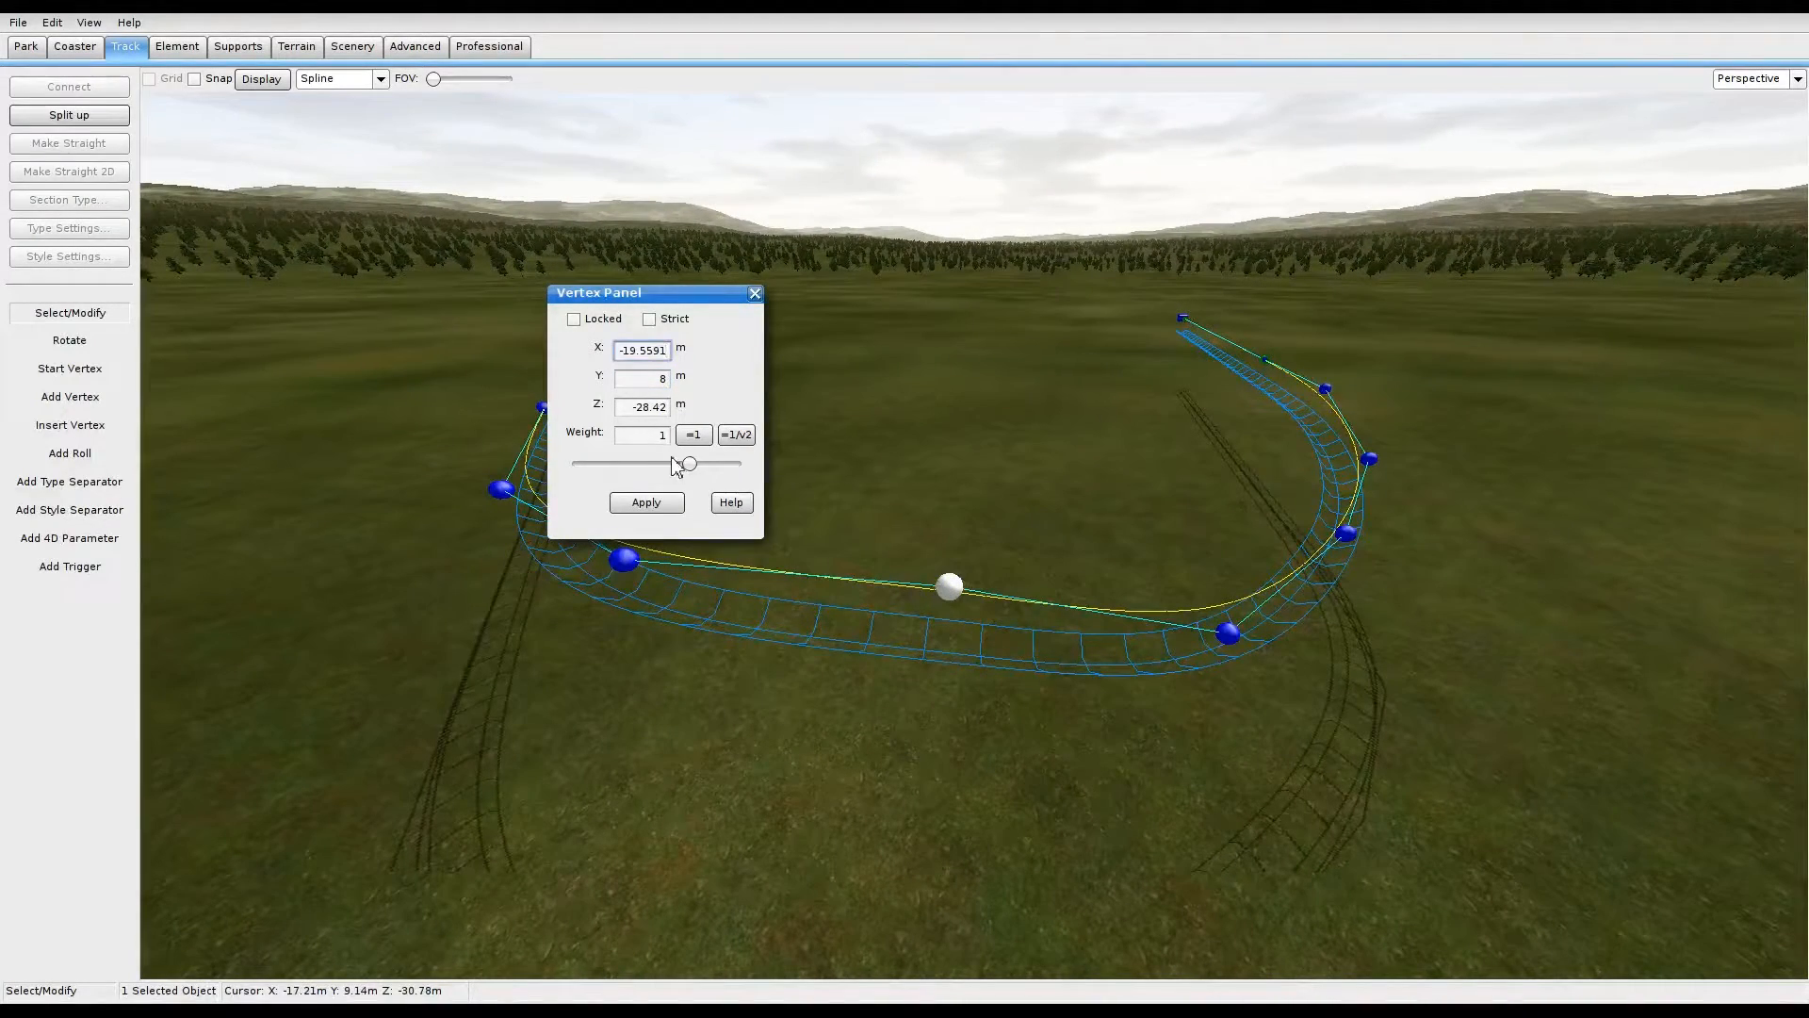
{"action": "double_click", "coordinate": [652, 379]}
{"action": "type", "text": "6"}
{"action": "left_click", "coordinate": [659, 509]}
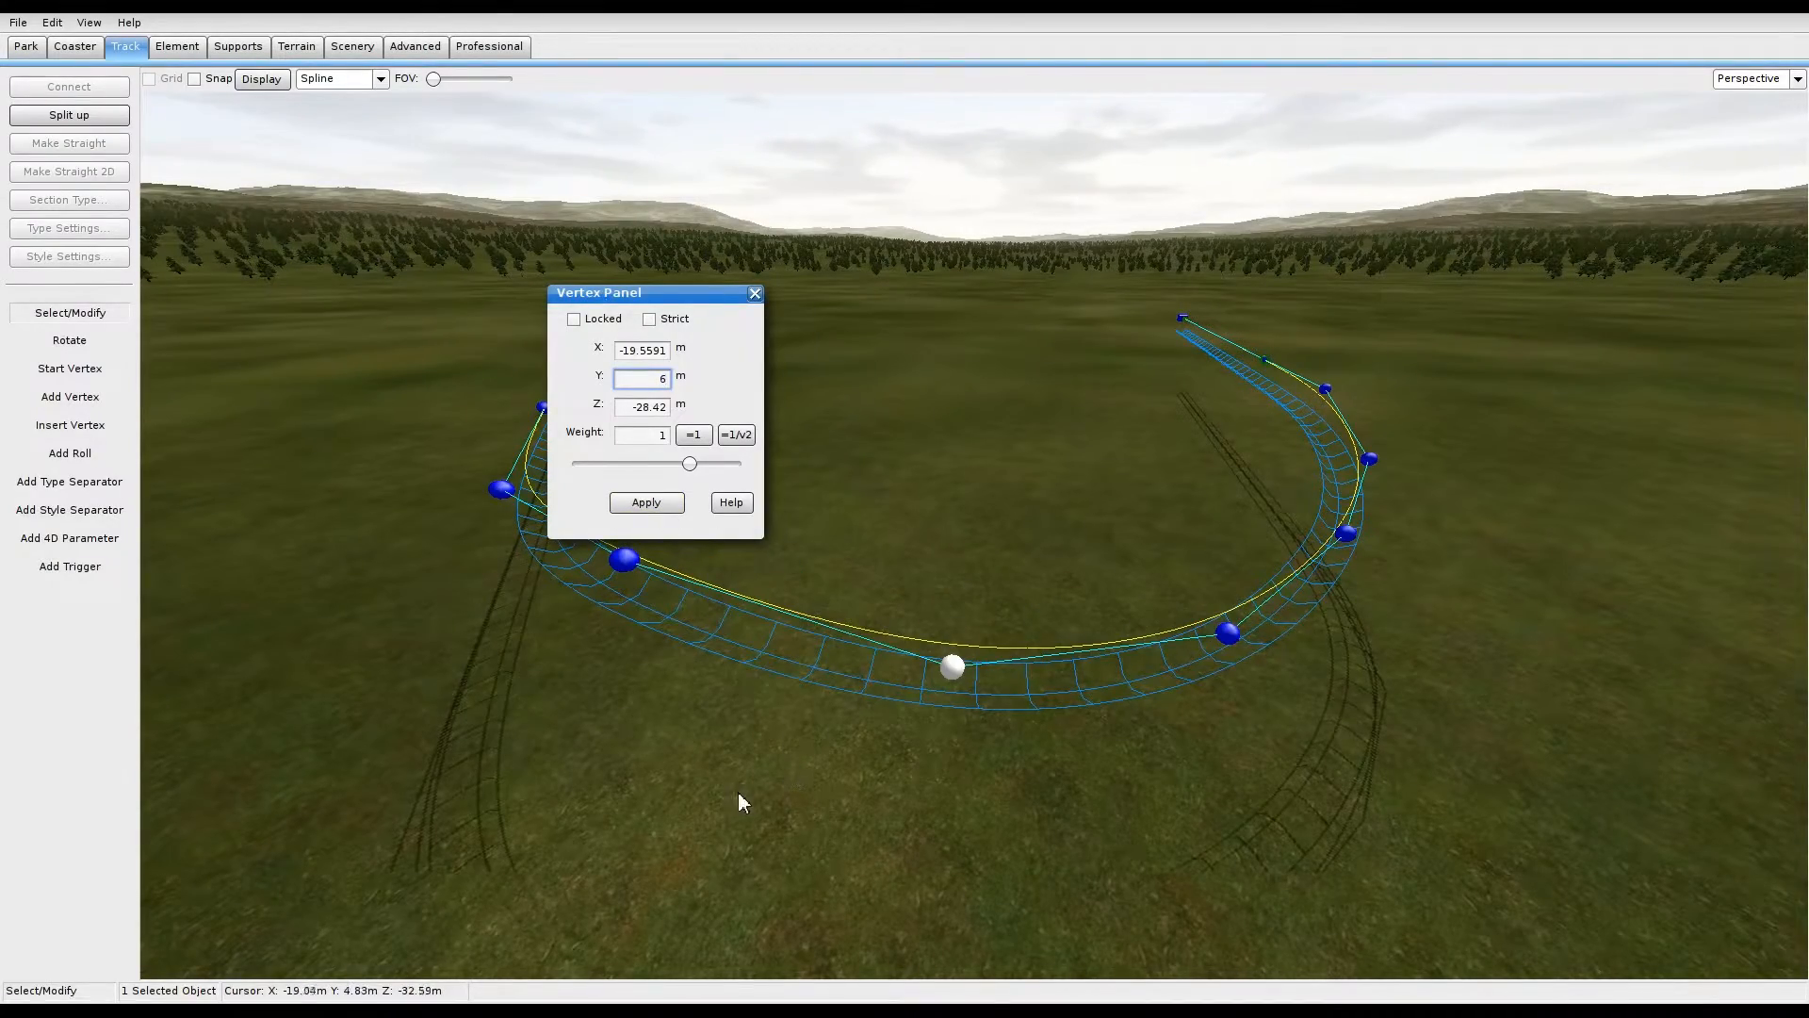
Step: Set the height (Y) of the curve vertex at about X -15 m, Z -33 m to 6 m
{"action": "right_click_drag", "start_coordinate": [1017, 565], "coordinate": [943, 697]}
{"action": "right_click_drag", "start_coordinate": [811, 876], "coordinate": [744, 745]}
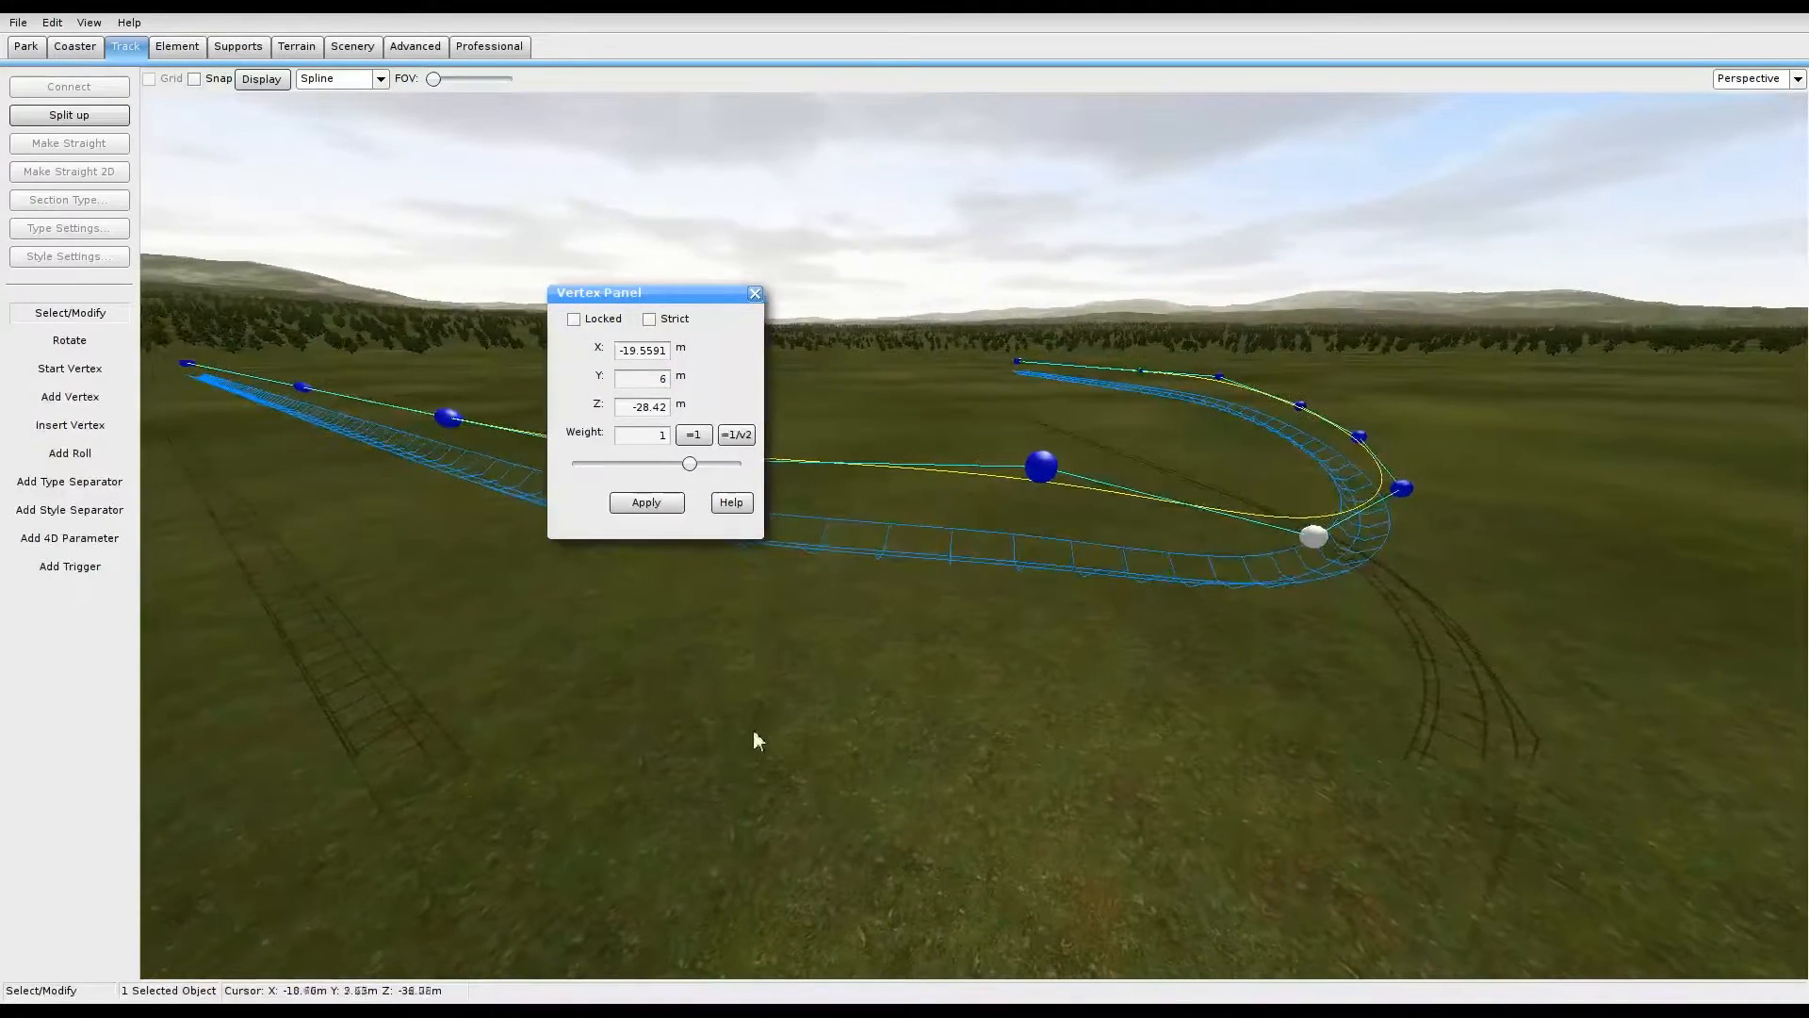
{"action": "left_click", "coordinate": [1034, 473]}
{"action": "key", "text": "Tab"}
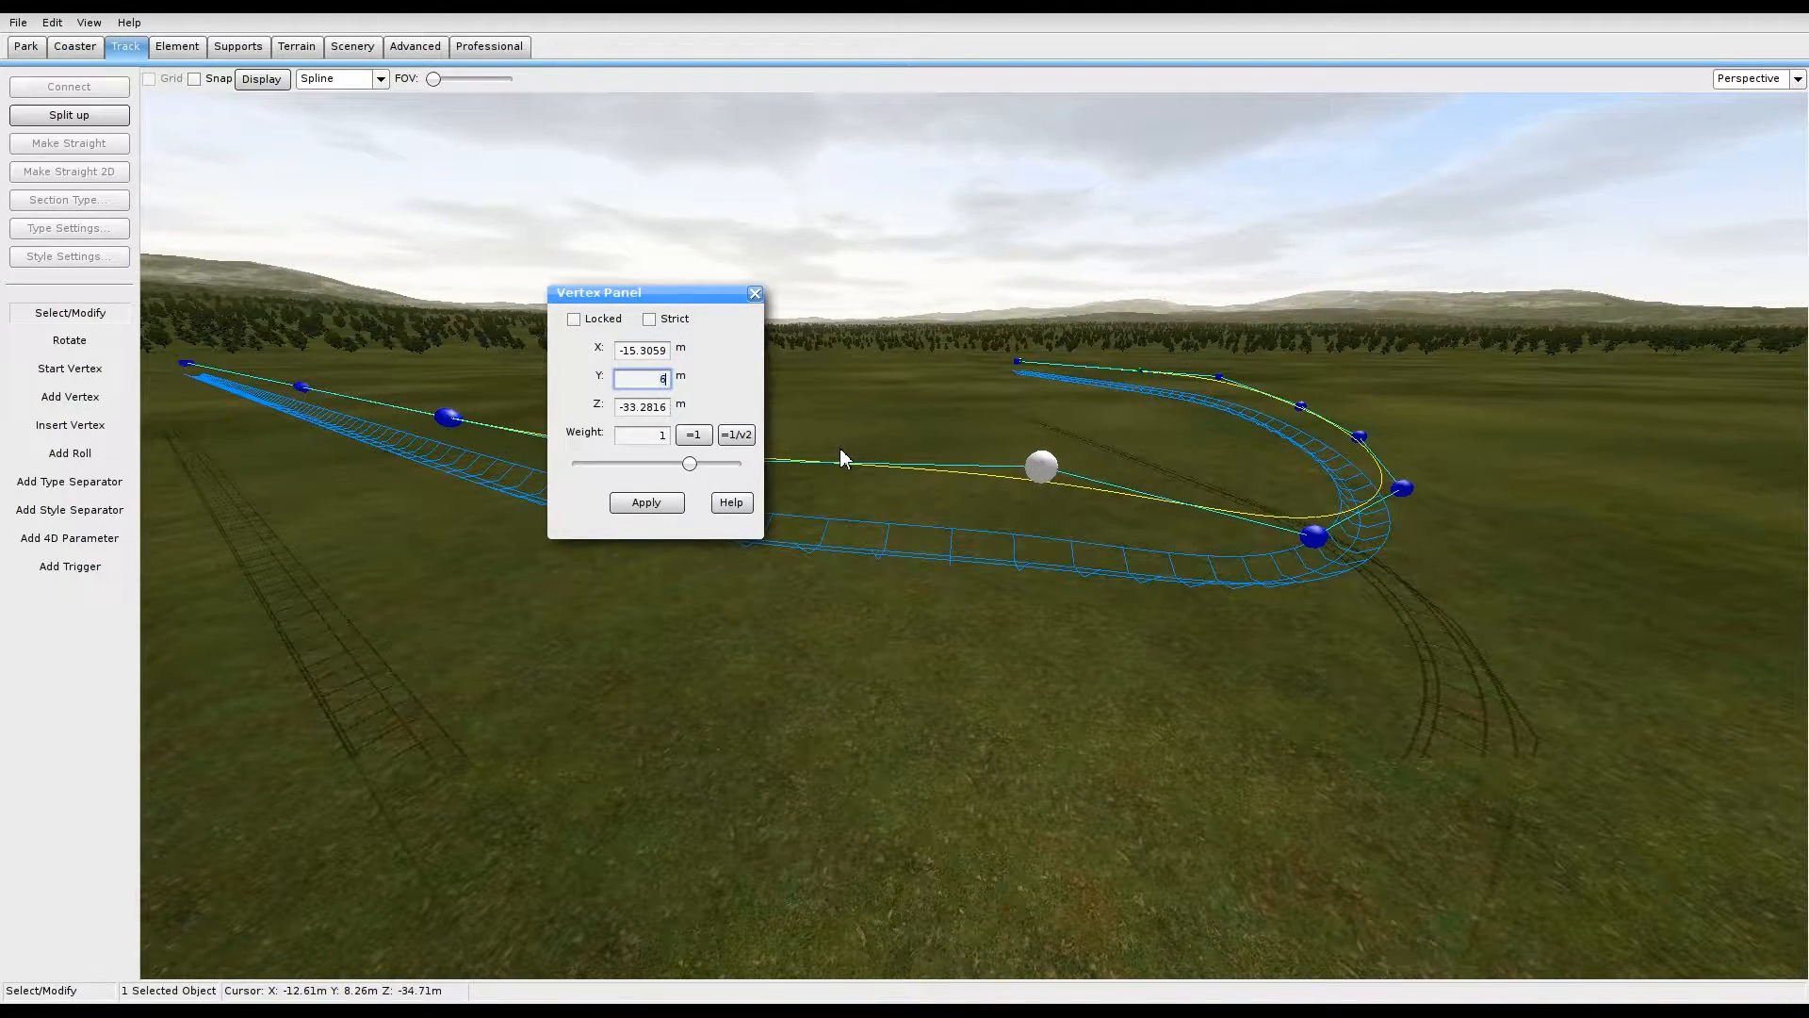
{"action": "left_click", "coordinate": [673, 507]}
Step: Set the height (Y) of the curve vertex at about X -10 m, Z -36 m to 6.5 m
{"action": "right_click_drag", "start_coordinate": [946, 778], "coordinate": [1084, 720]}
{"action": "left_click", "coordinate": [1228, 528]}
{"action": "double_click", "coordinate": [657, 382]}
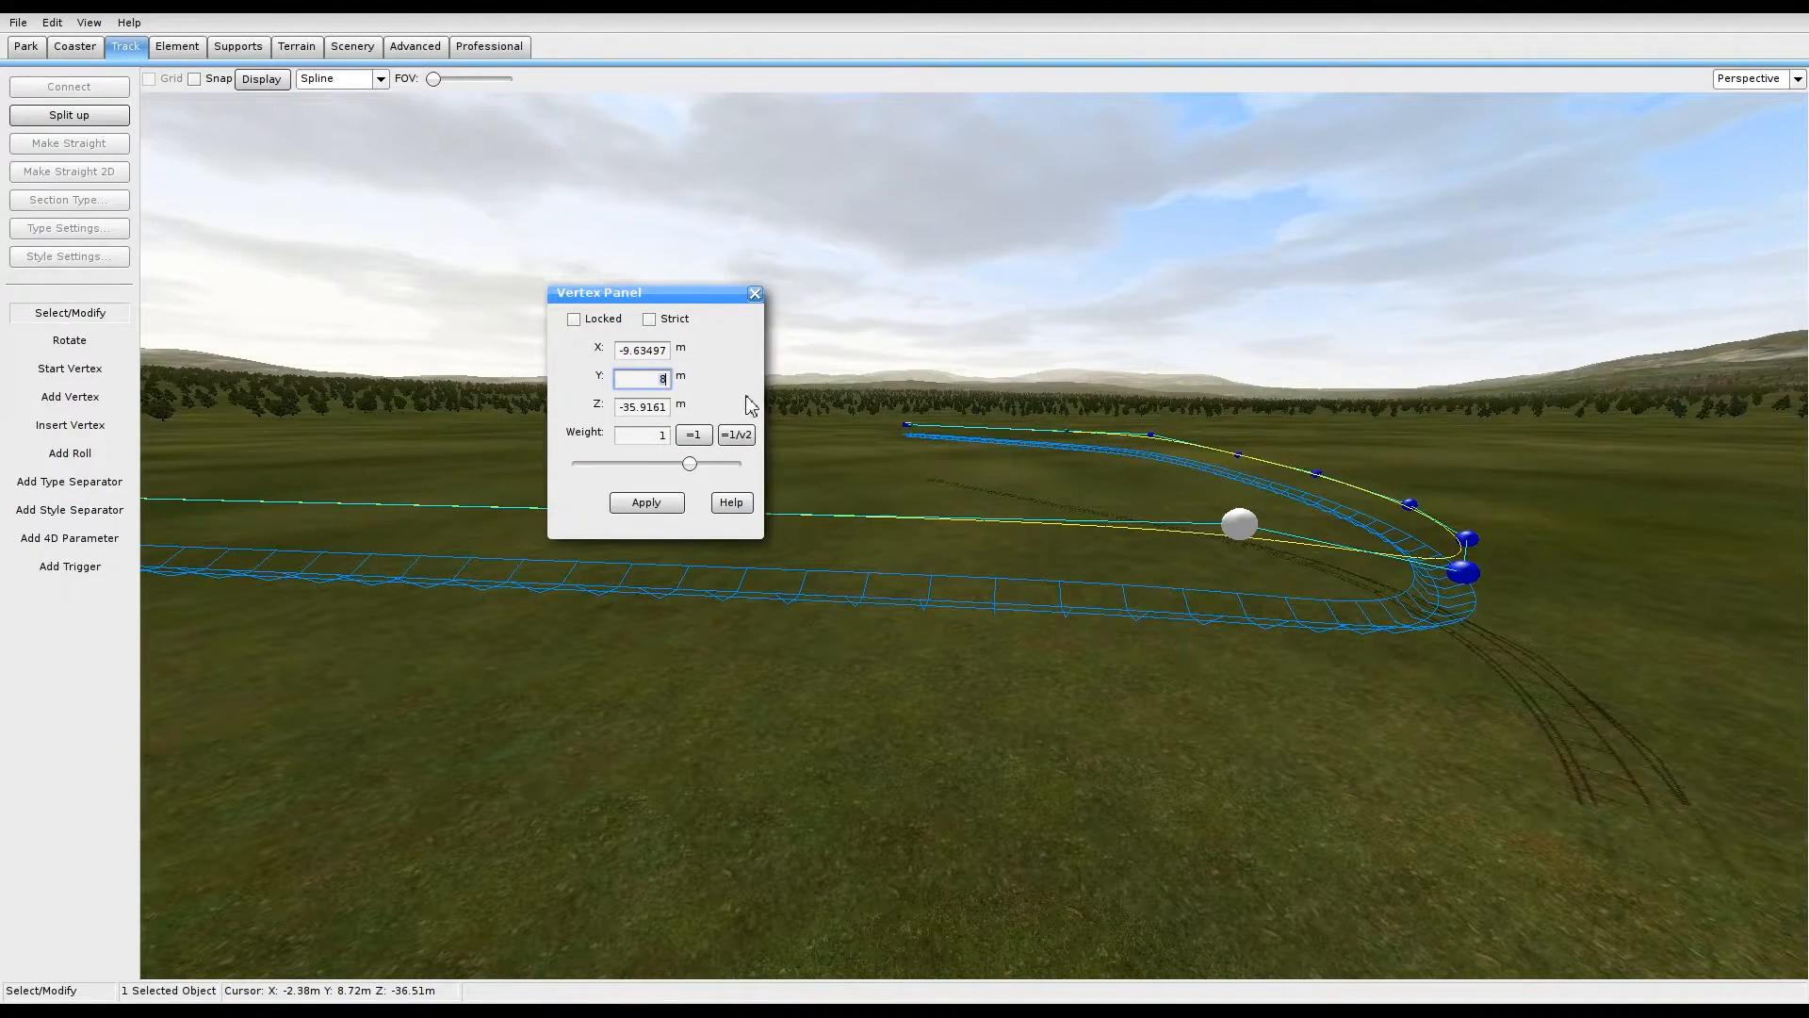
{"action": "type", "text": "6.5"}
{"action": "left_click", "coordinate": [650, 503]}
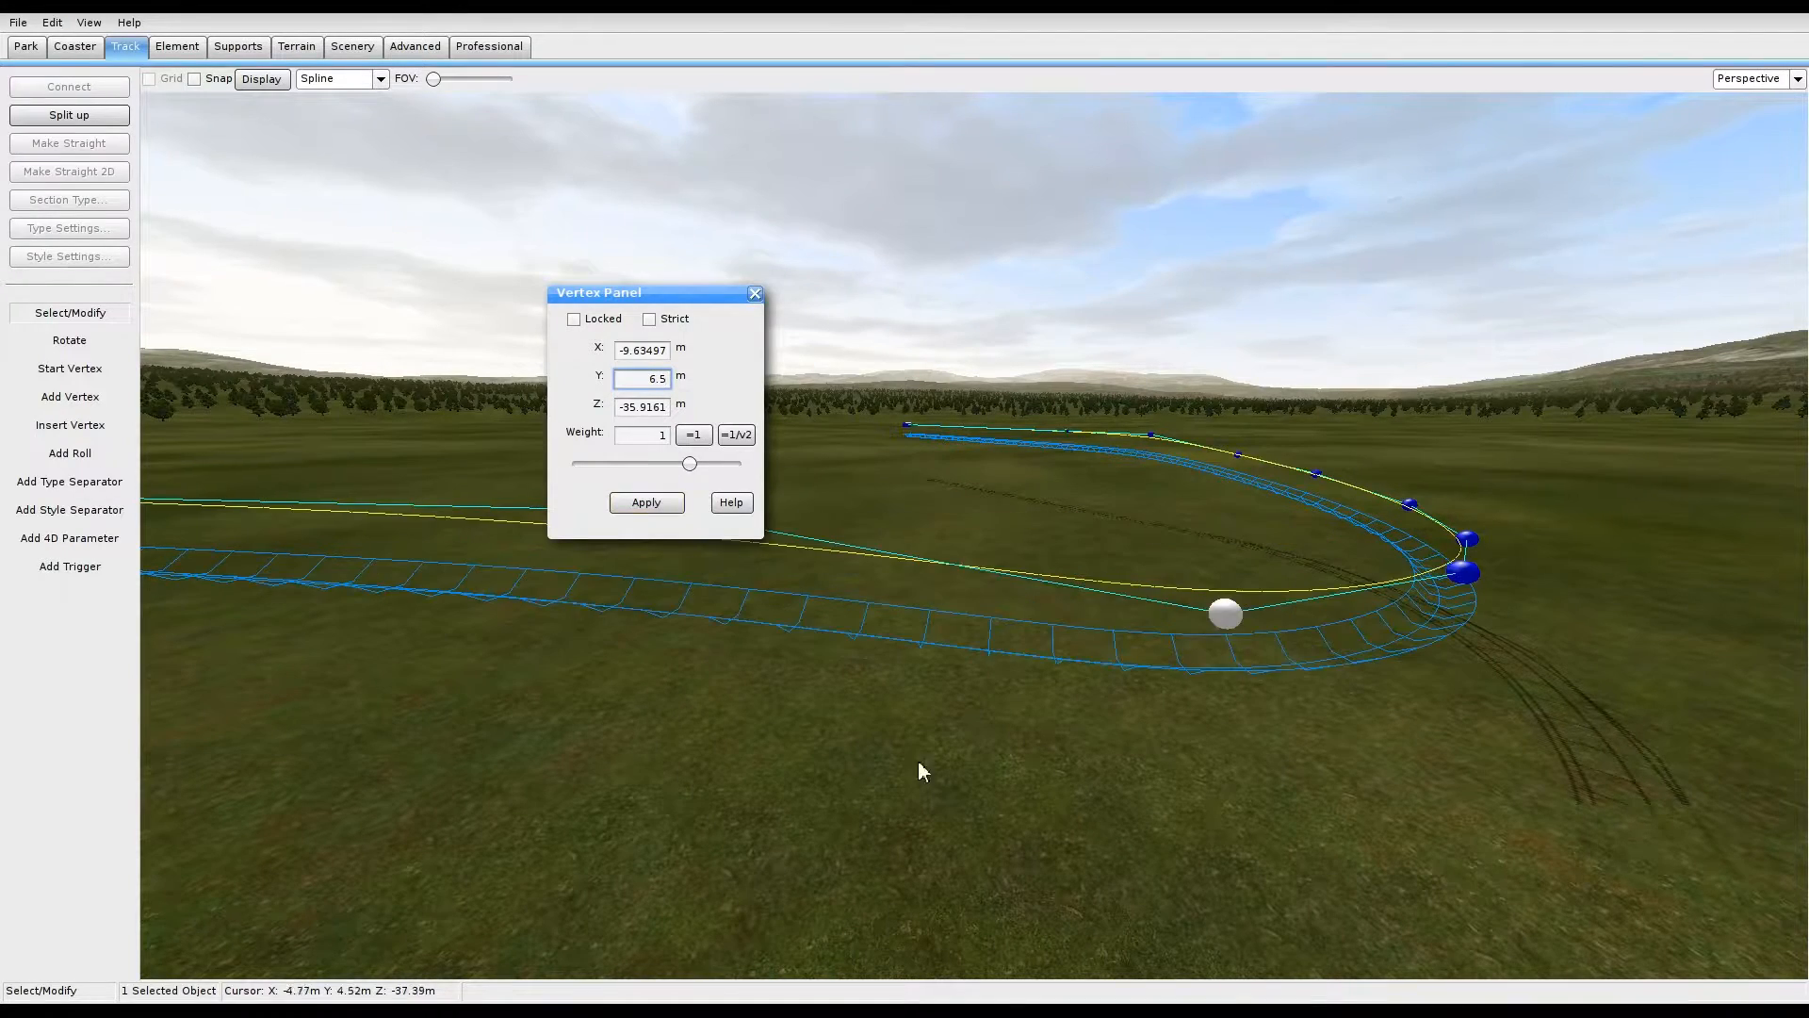
Step: Set the height (Y) of the vertex at about X 0 m, Z -36 m to 6.5 m
{"action": "right_click_drag", "start_coordinate": [947, 820], "coordinate": [999, 768]}
{"action": "left_click", "coordinate": [1077, 595]}
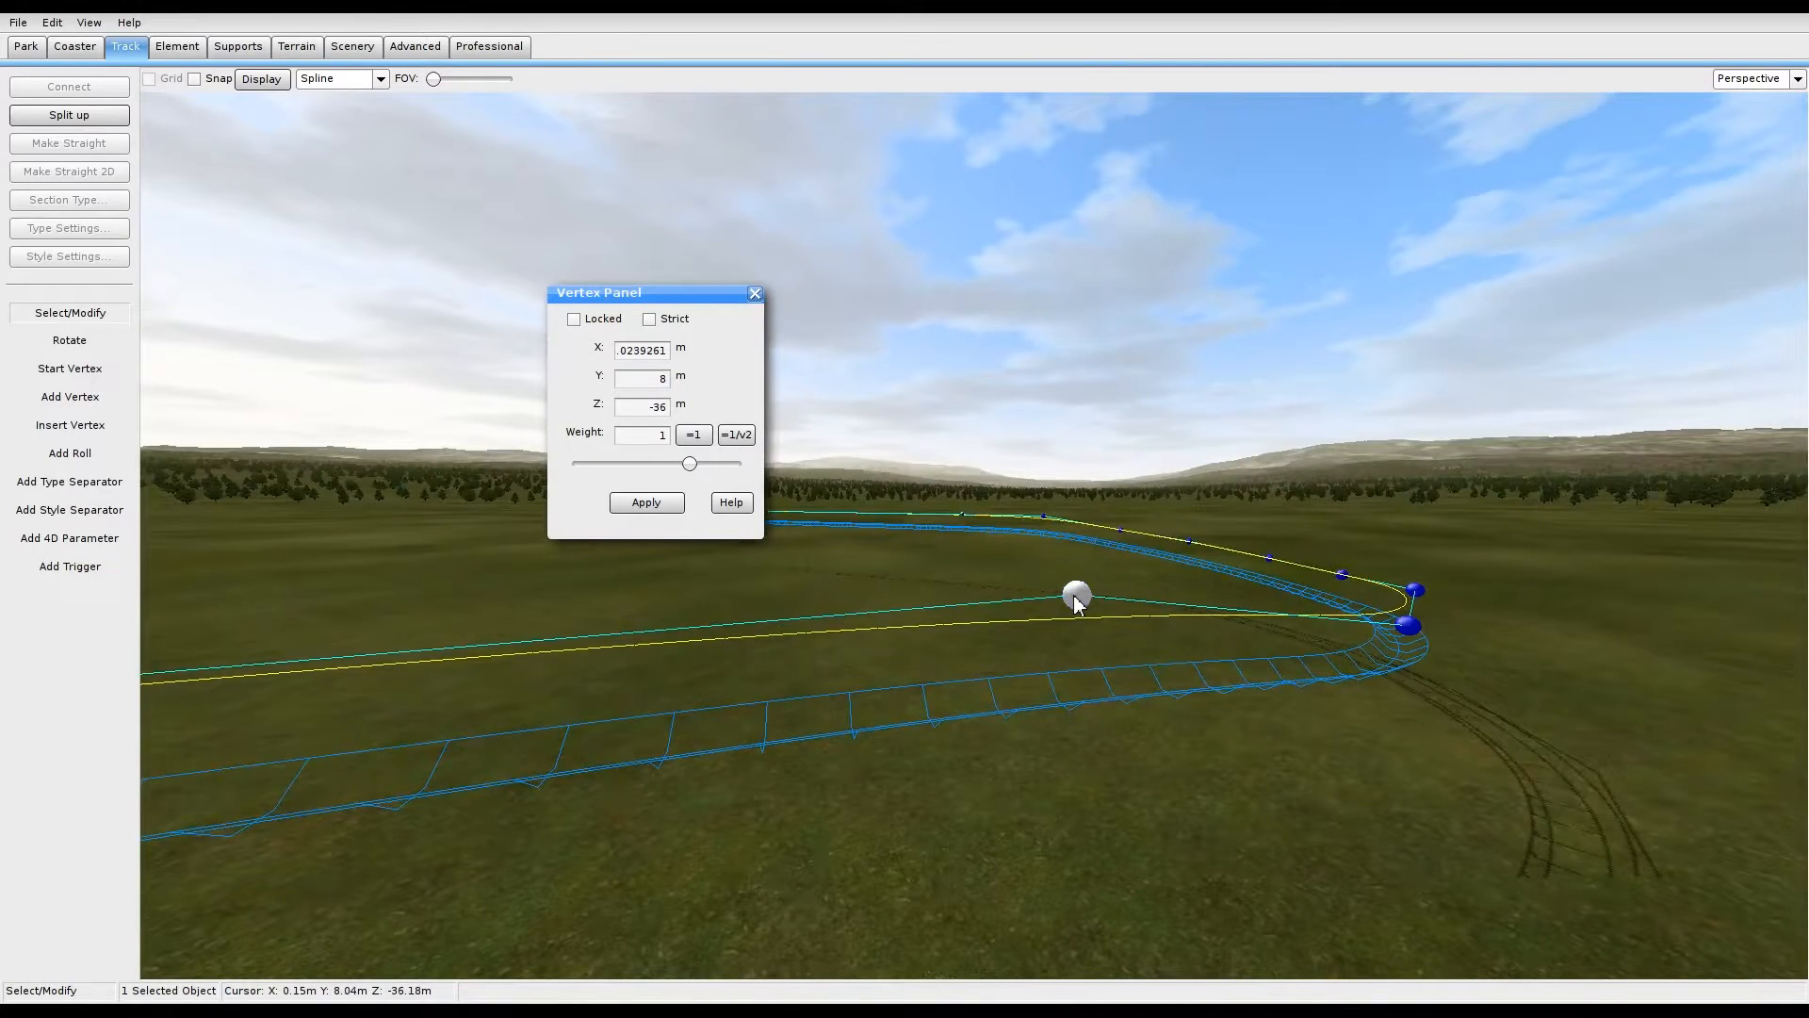
{"action": "double_click", "coordinate": [653, 380]}
{"action": "type", "text": "6.5"}
{"action": "left_click", "coordinate": [673, 502]}
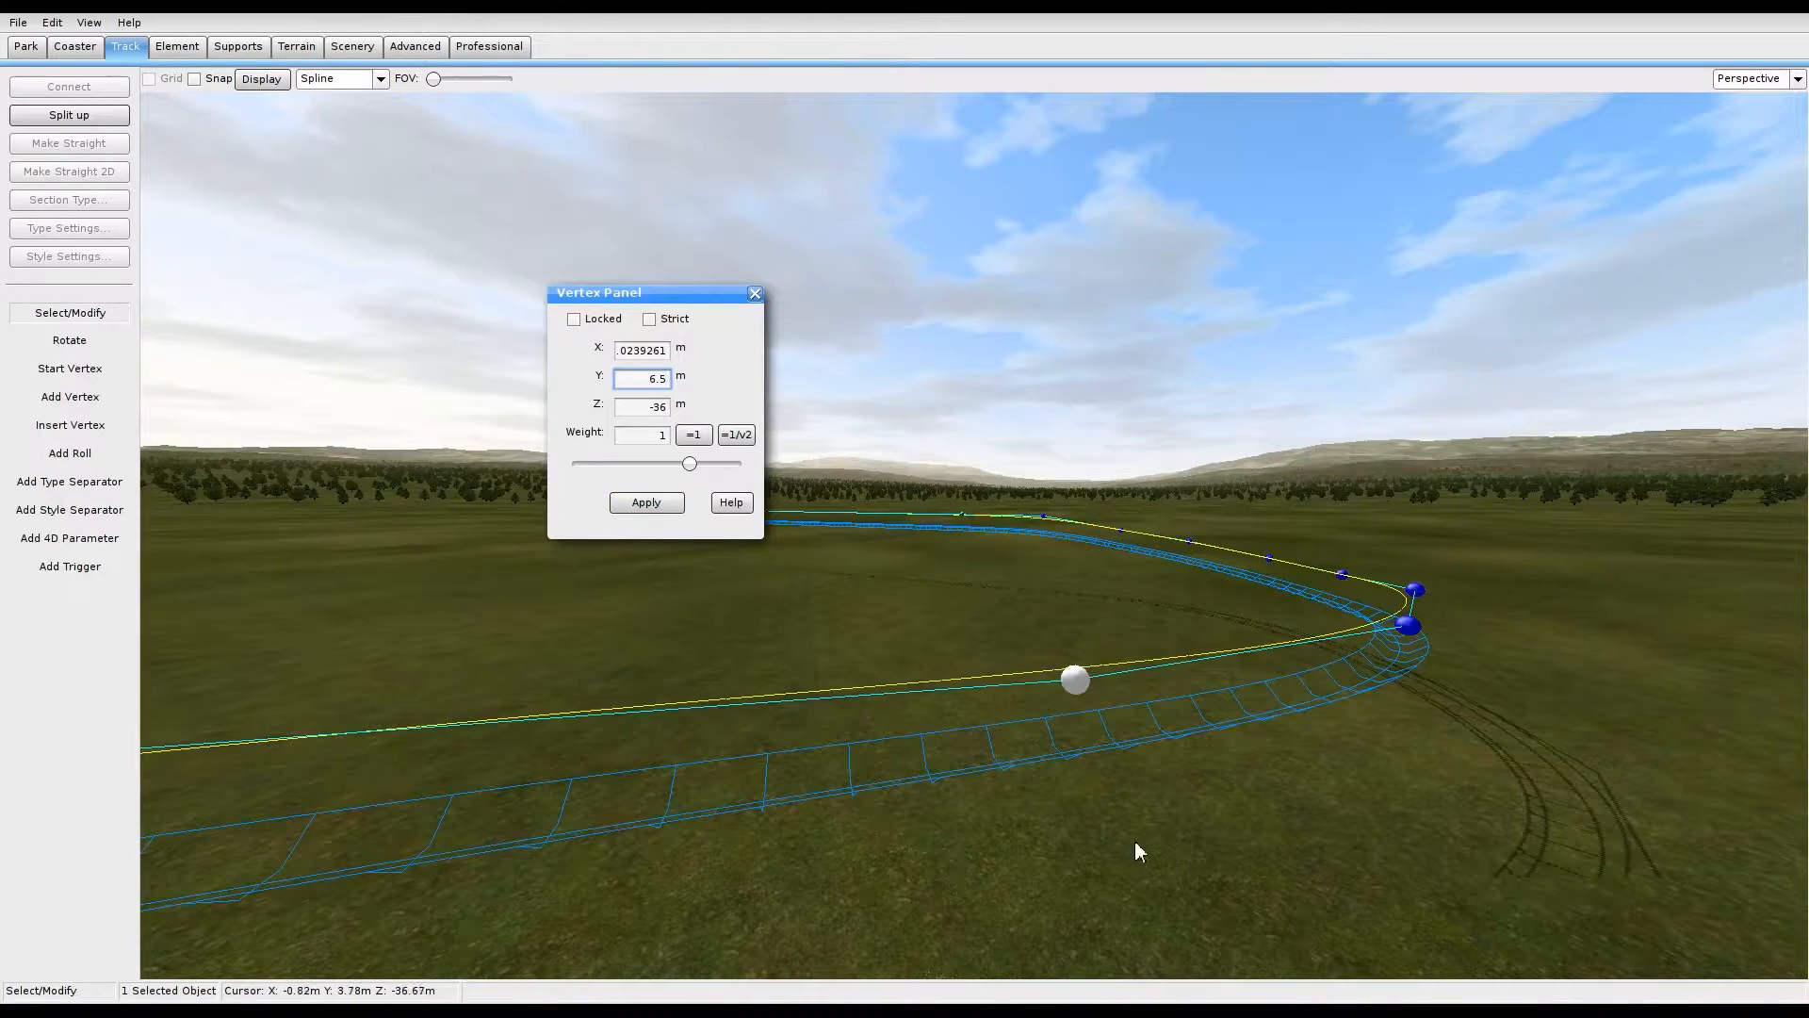
Step: Set the height (Y) of the exit straight's vertex at about X 20 m, Z -36 m to 6.5 m
{"action": "key", "text": "s"}
{"action": "right_click_drag", "start_coordinate": [1150, 864], "coordinate": [1153, 854]}
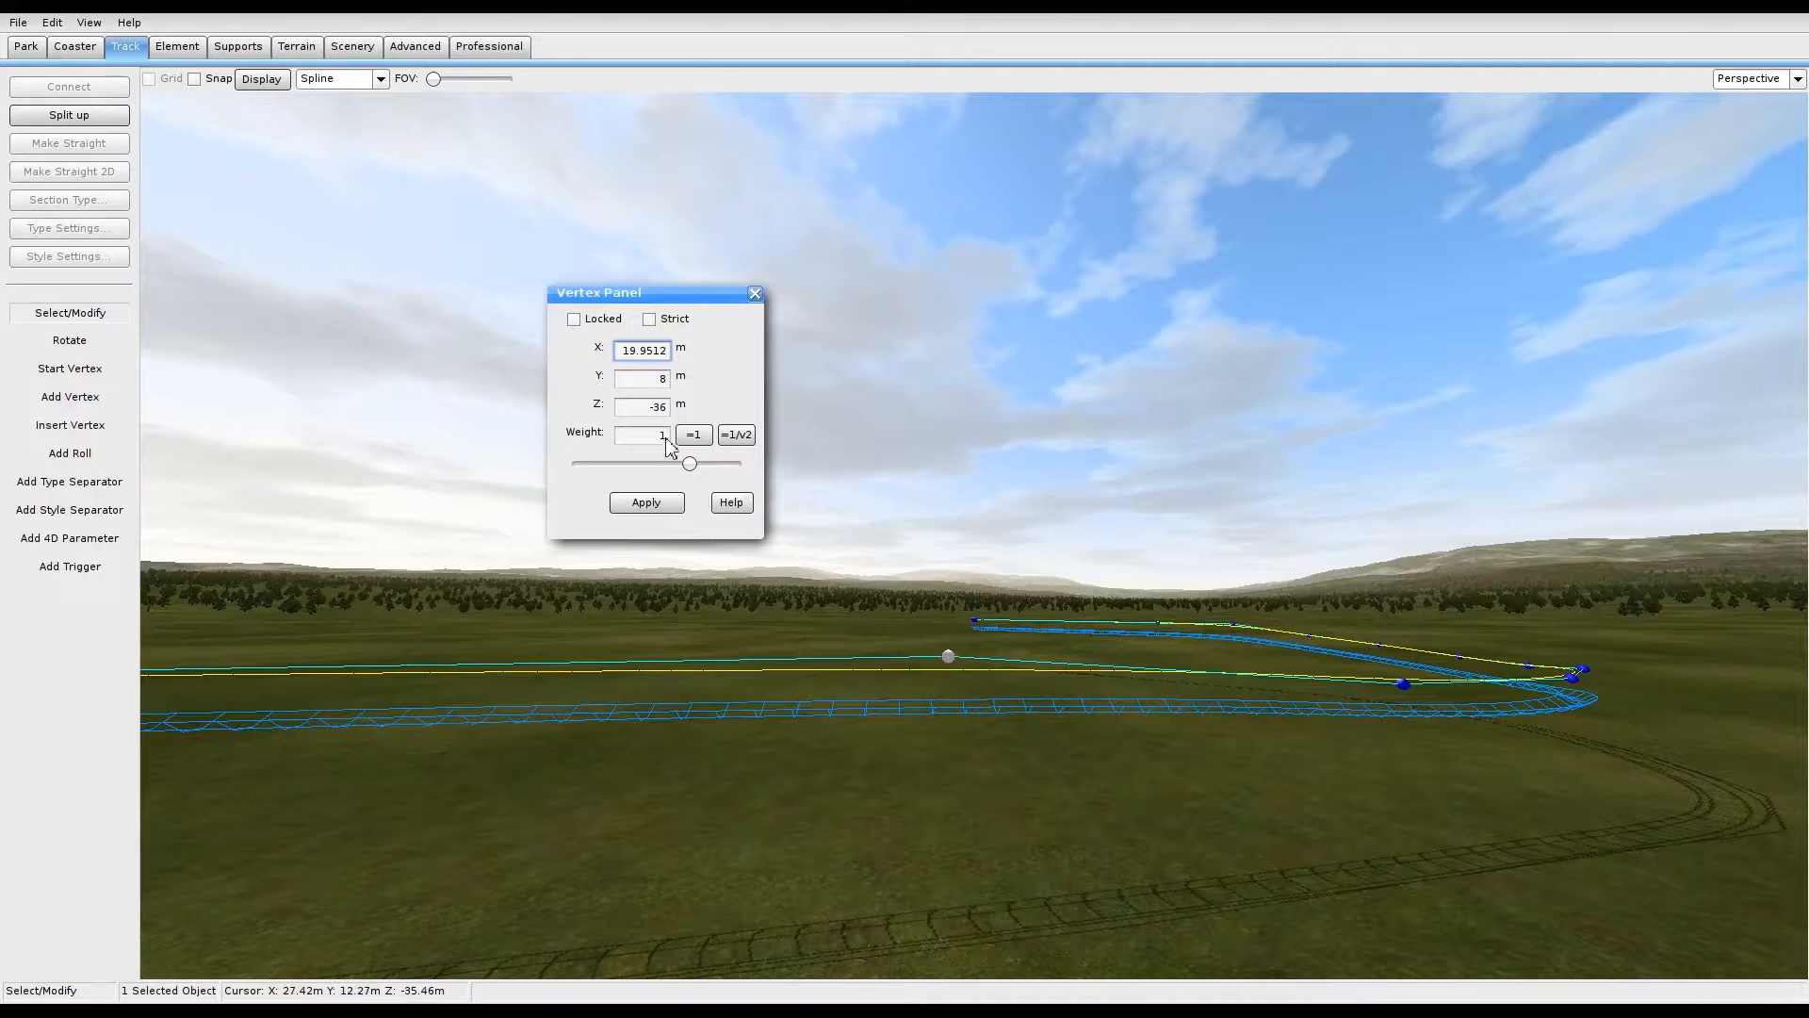
{"action": "left_click", "coordinate": [653, 384]}
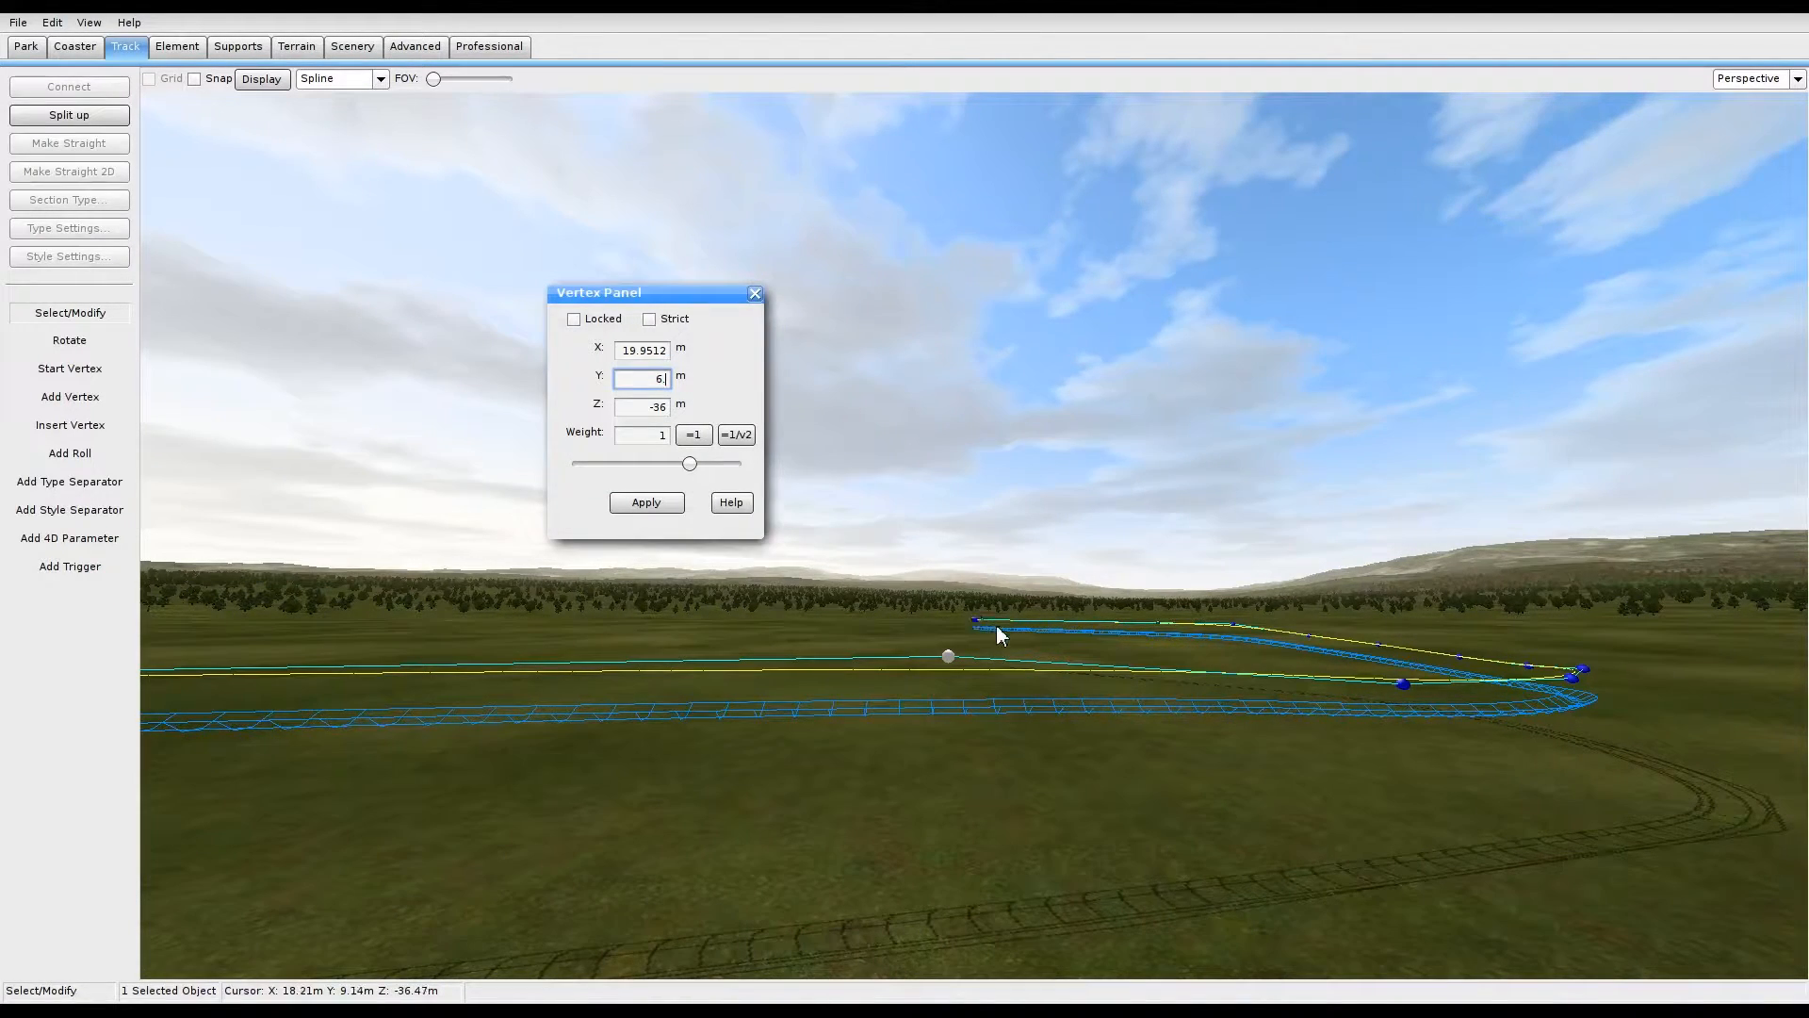
{"action": "type", "text": "6.5"}
{"action": "left_click", "coordinate": [671, 507]}
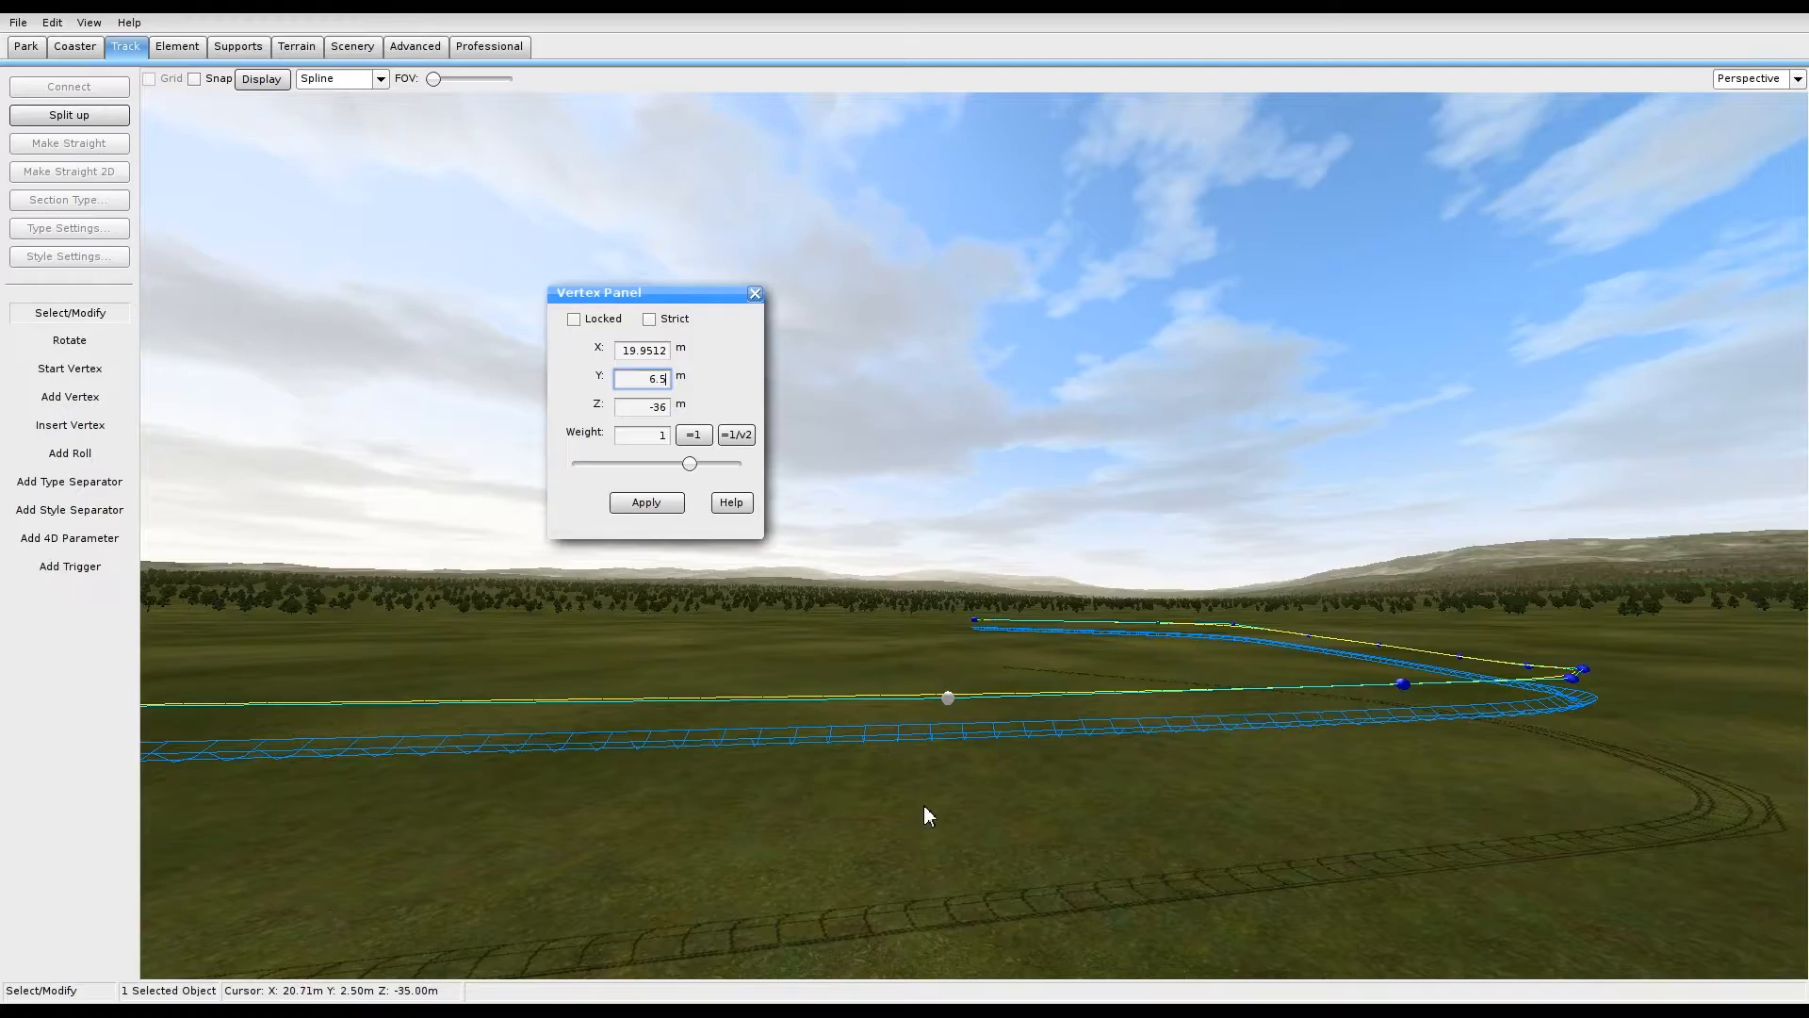
Step: Add roll points in the middle of the curve and at the exit vertices near X 0 m and X 20 m
{"action": "right_click_drag", "start_coordinate": [718, 975], "coordinate": [635, 896]}
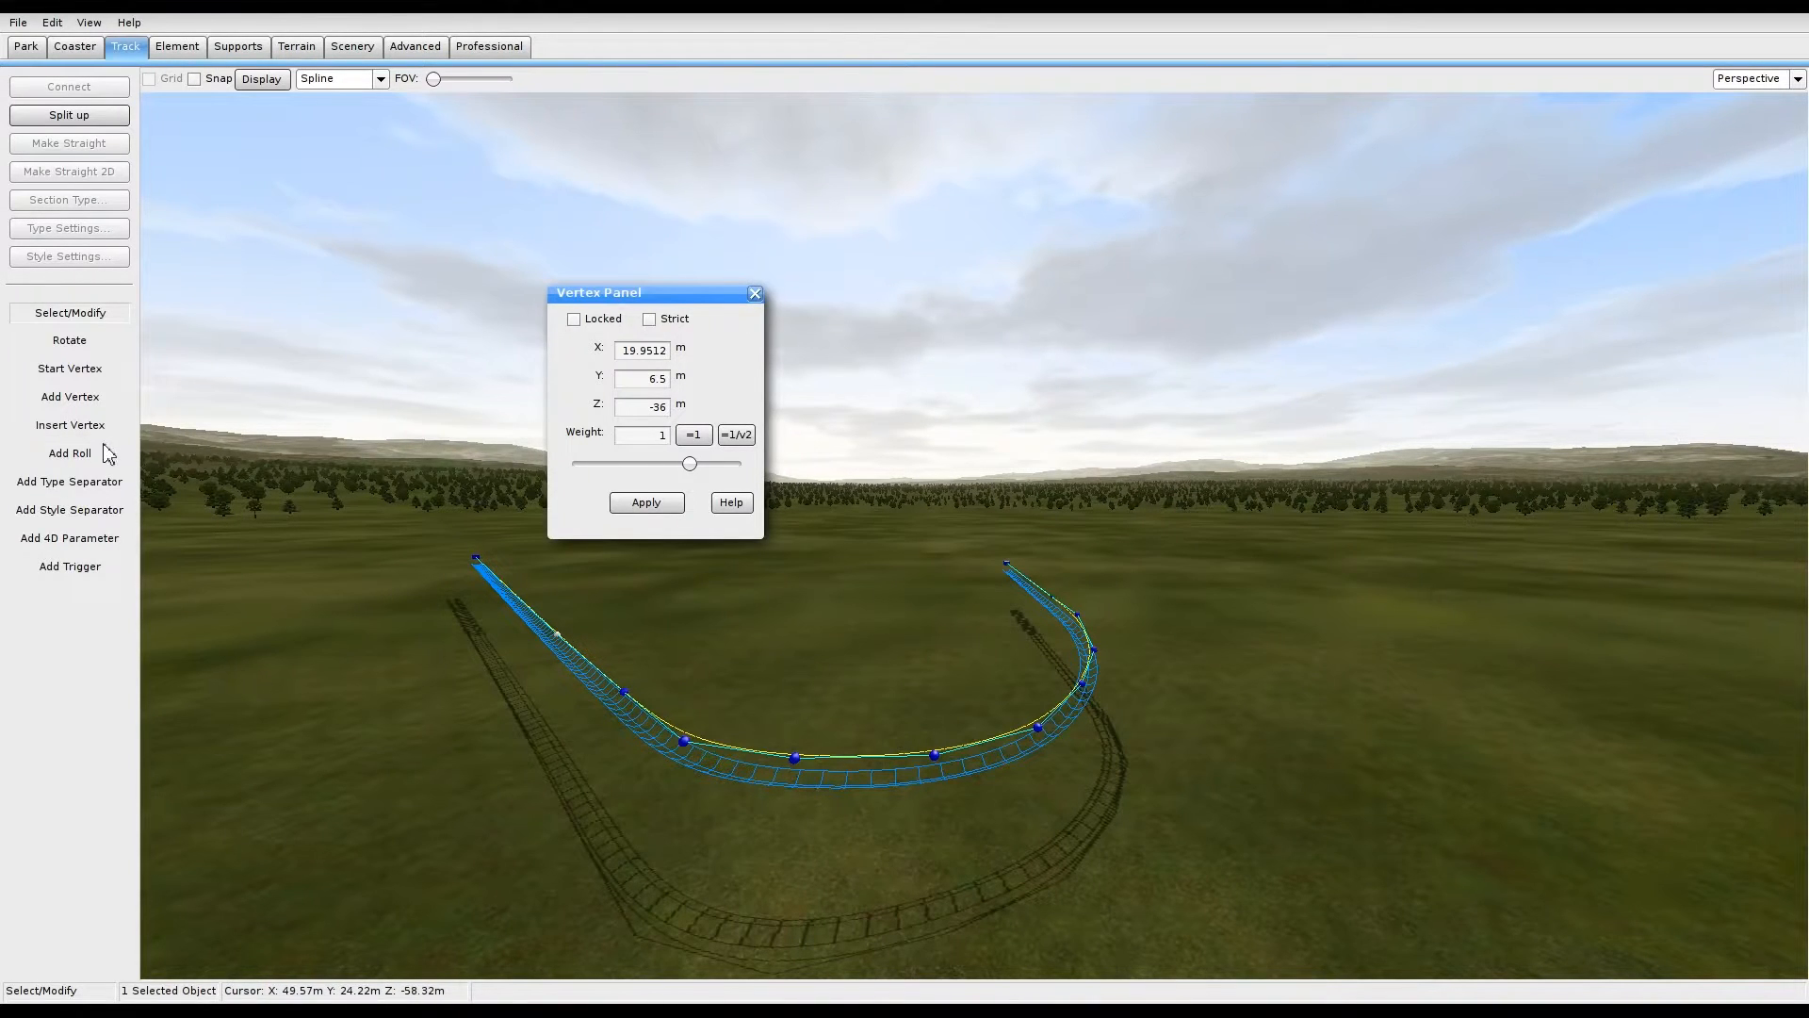
{"action": "left_click", "coordinate": [70, 453]}
{"action": "left_click", "coordinate": [995, 763]}
{"action": "mouse_move", "coordinate": [616, 782]}
{"action": "right_mouse_down"}
{"action": "mouse_move", "coordinate": [754, 778]}
{"action": "mouse_move", "coordinate": [722, 754]}
{"action": "mouse_move", "coordinate": [760, 835]}
{"action": "mouse_move", "coordinate": [765, 810]}
{"action": "mouse_move", "coordinate": [608, 792]}
{"action": "right_mouse_up"}
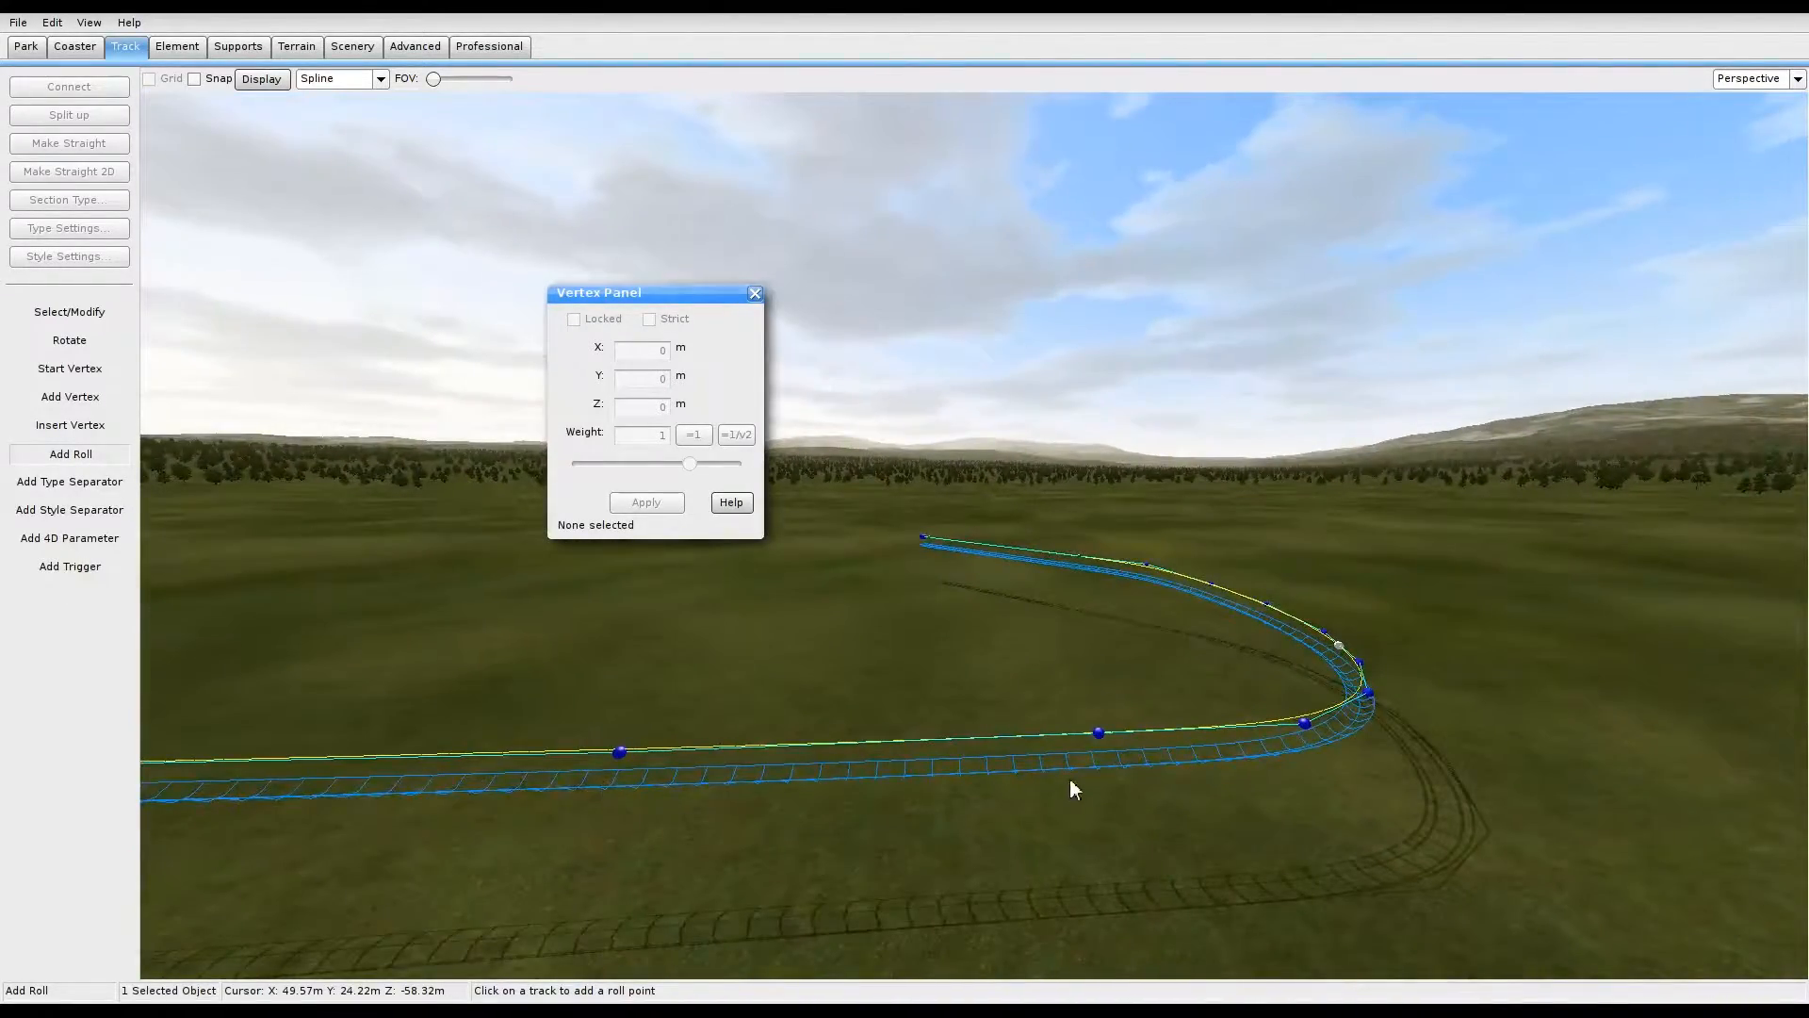
{"action": "left_click", "coordinate": [1096, 766]}
{"action": "left_click", "coordinate": [641, 776]}
{"action": "mouse_move", "coordinate": [1022, 831]}
{"action": "right_mouse_down"}
{"action": "mouse_move", "coordinate": [995, 853]}
{"action": "mouse_move", "coordinate": [862, 848]}
{"action": "mouse_move", "coordinate": [1044, 823]}
{"action": "right_mouse_up"}
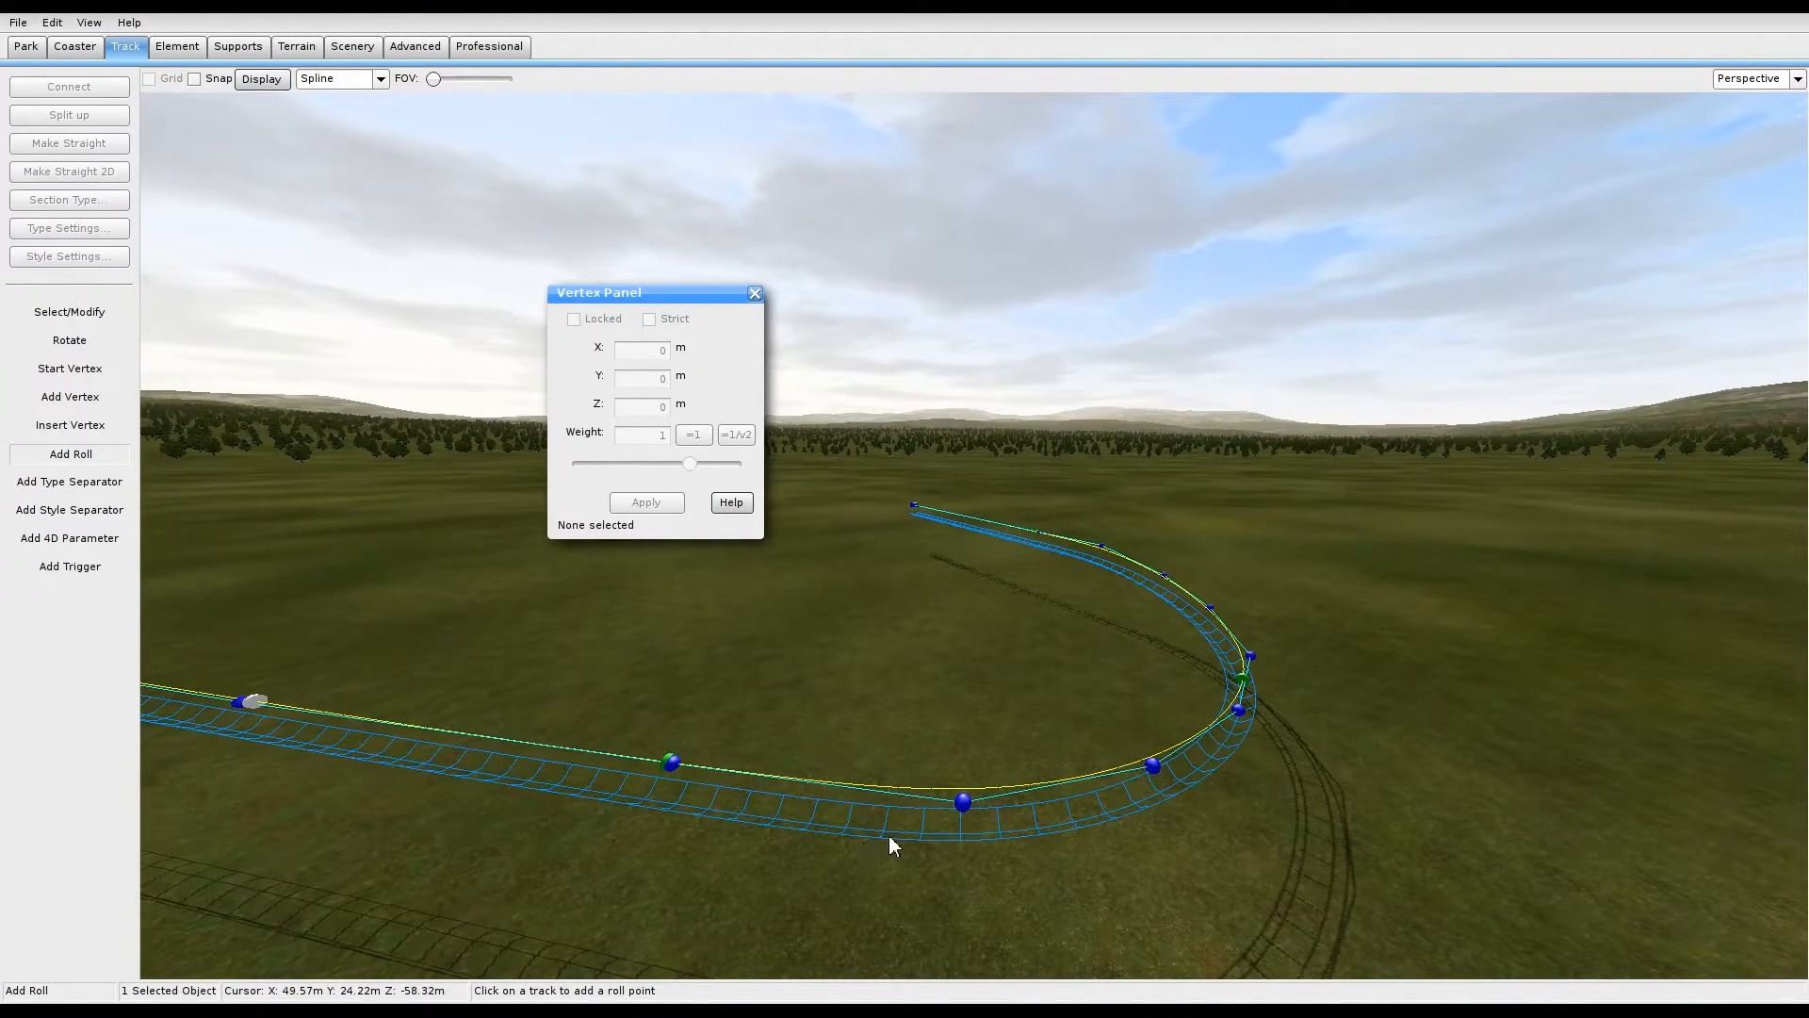
Step: Add a roll point at the curve's end, between the vertices near X -10 m and X 0 m, and close the Vertex Panel
{"action": "right_click_drag", "start_coordinate": [912, 709], "coordinate": [876, 721]}
{"action": "key", "text": "d"}
{"action": "right_click_drag", "start_coordinate": [216, 754], "coordinate": [160, 834]}
{"action": "key", "text": "w"}
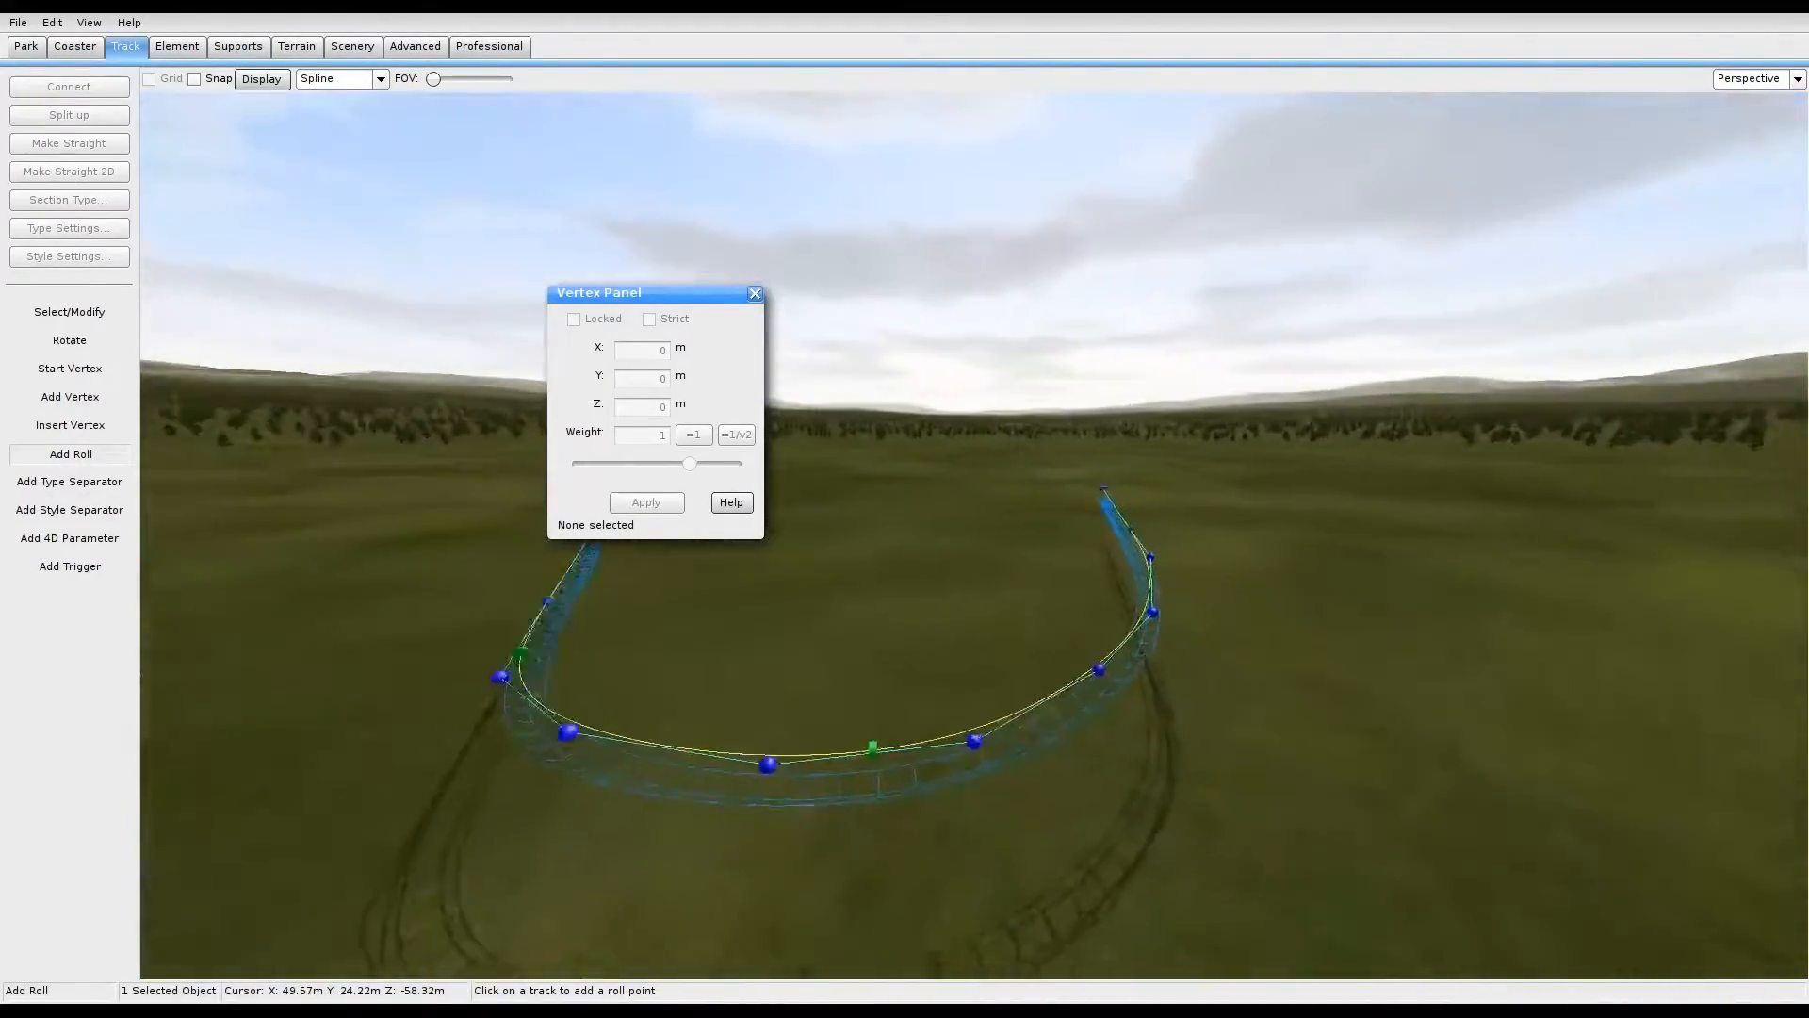
{"action": "key", "text": "s"}
{"action": "left_click", "coordinate": [755, 294]}
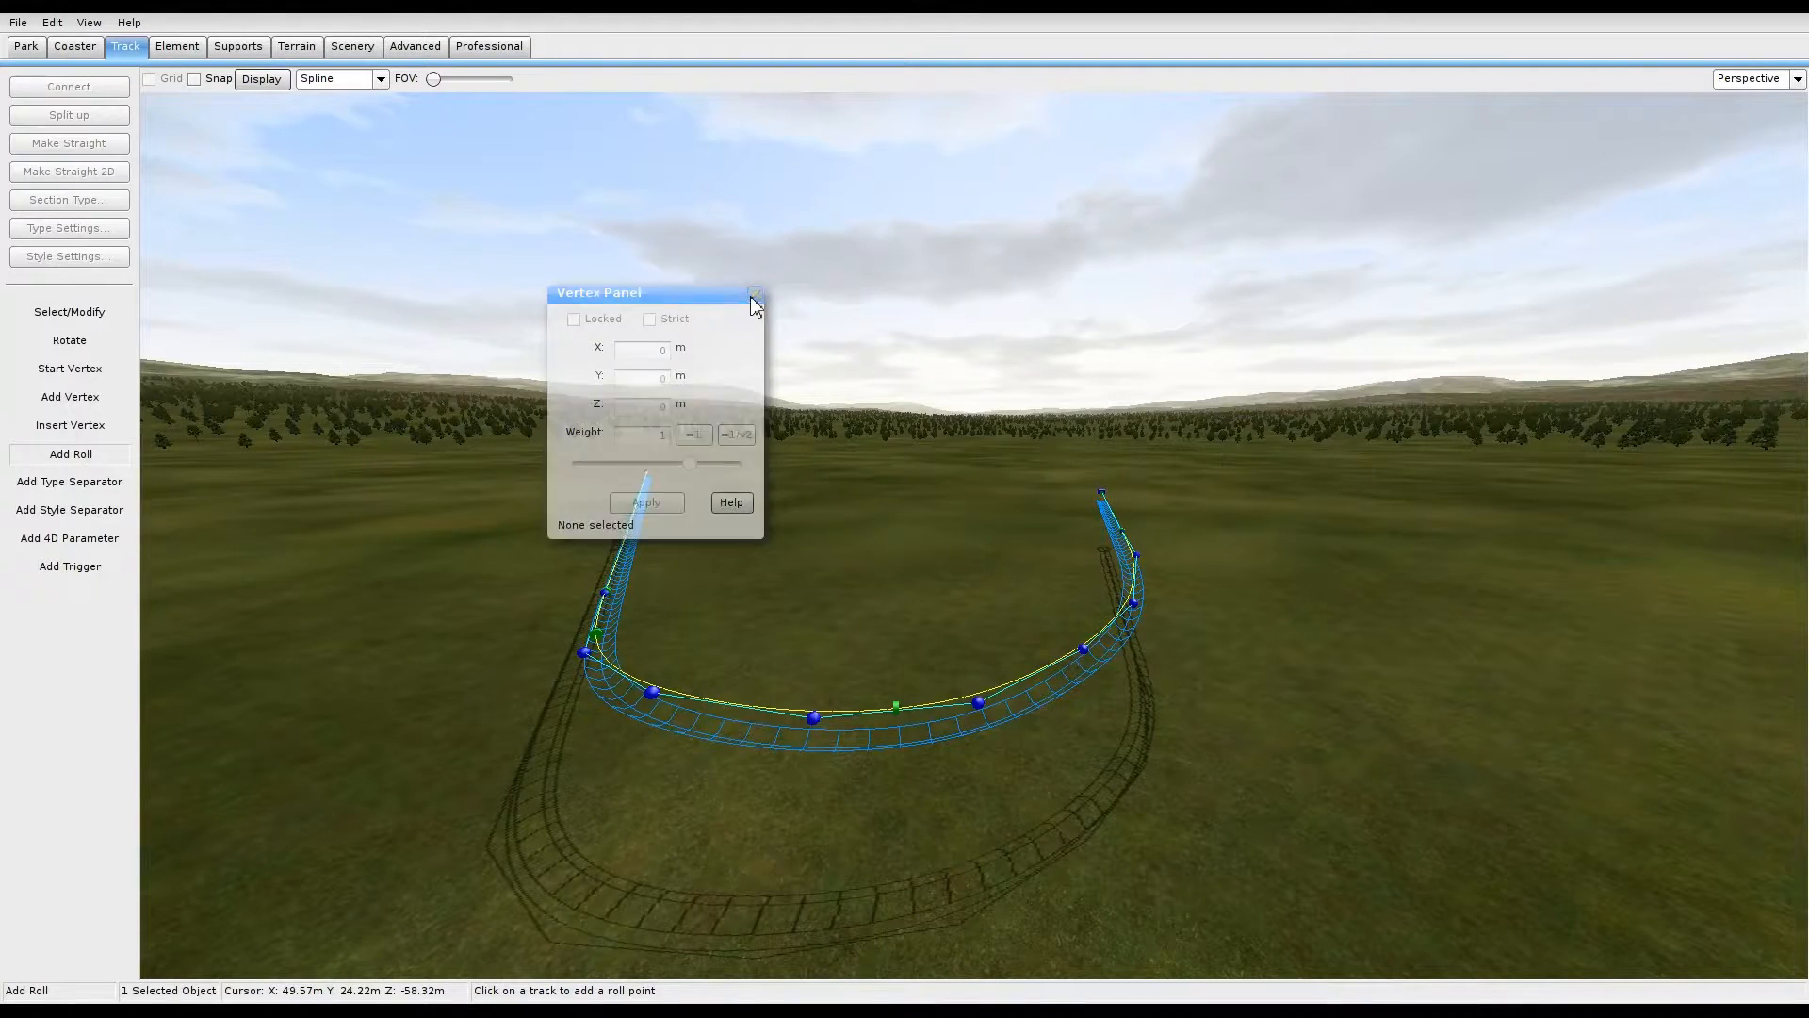
Step: Select the curve's vertices and roll points in the Top view and depump the vertices
{"action": "left_click", "coordinate": [1783, 83]}
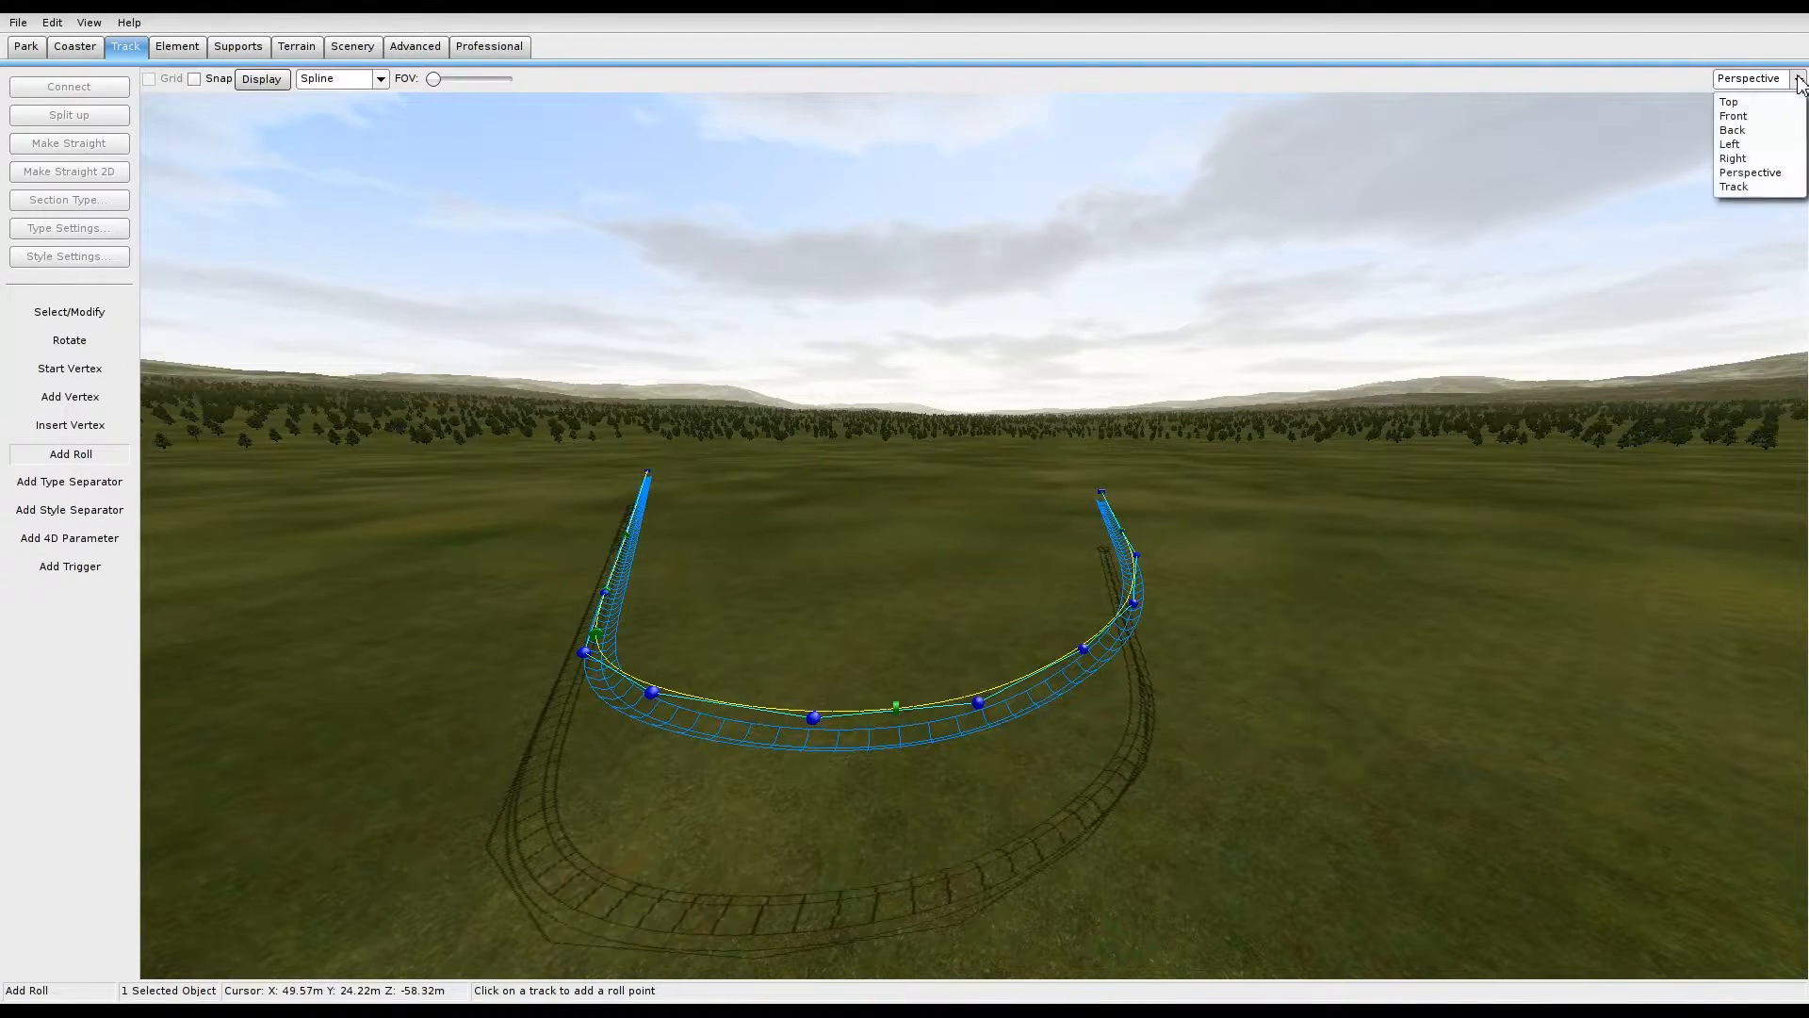
{"action": "left_click", "coordinate": [1751, 100]}
{"action": "right_click_drag", "start_coordinate": [1028, 732], "coordinate": [1039, 642]}
{"action": "scroll", "coordinate": [958, 585], "scroll_direction": "down", "scroll_amount": 2}
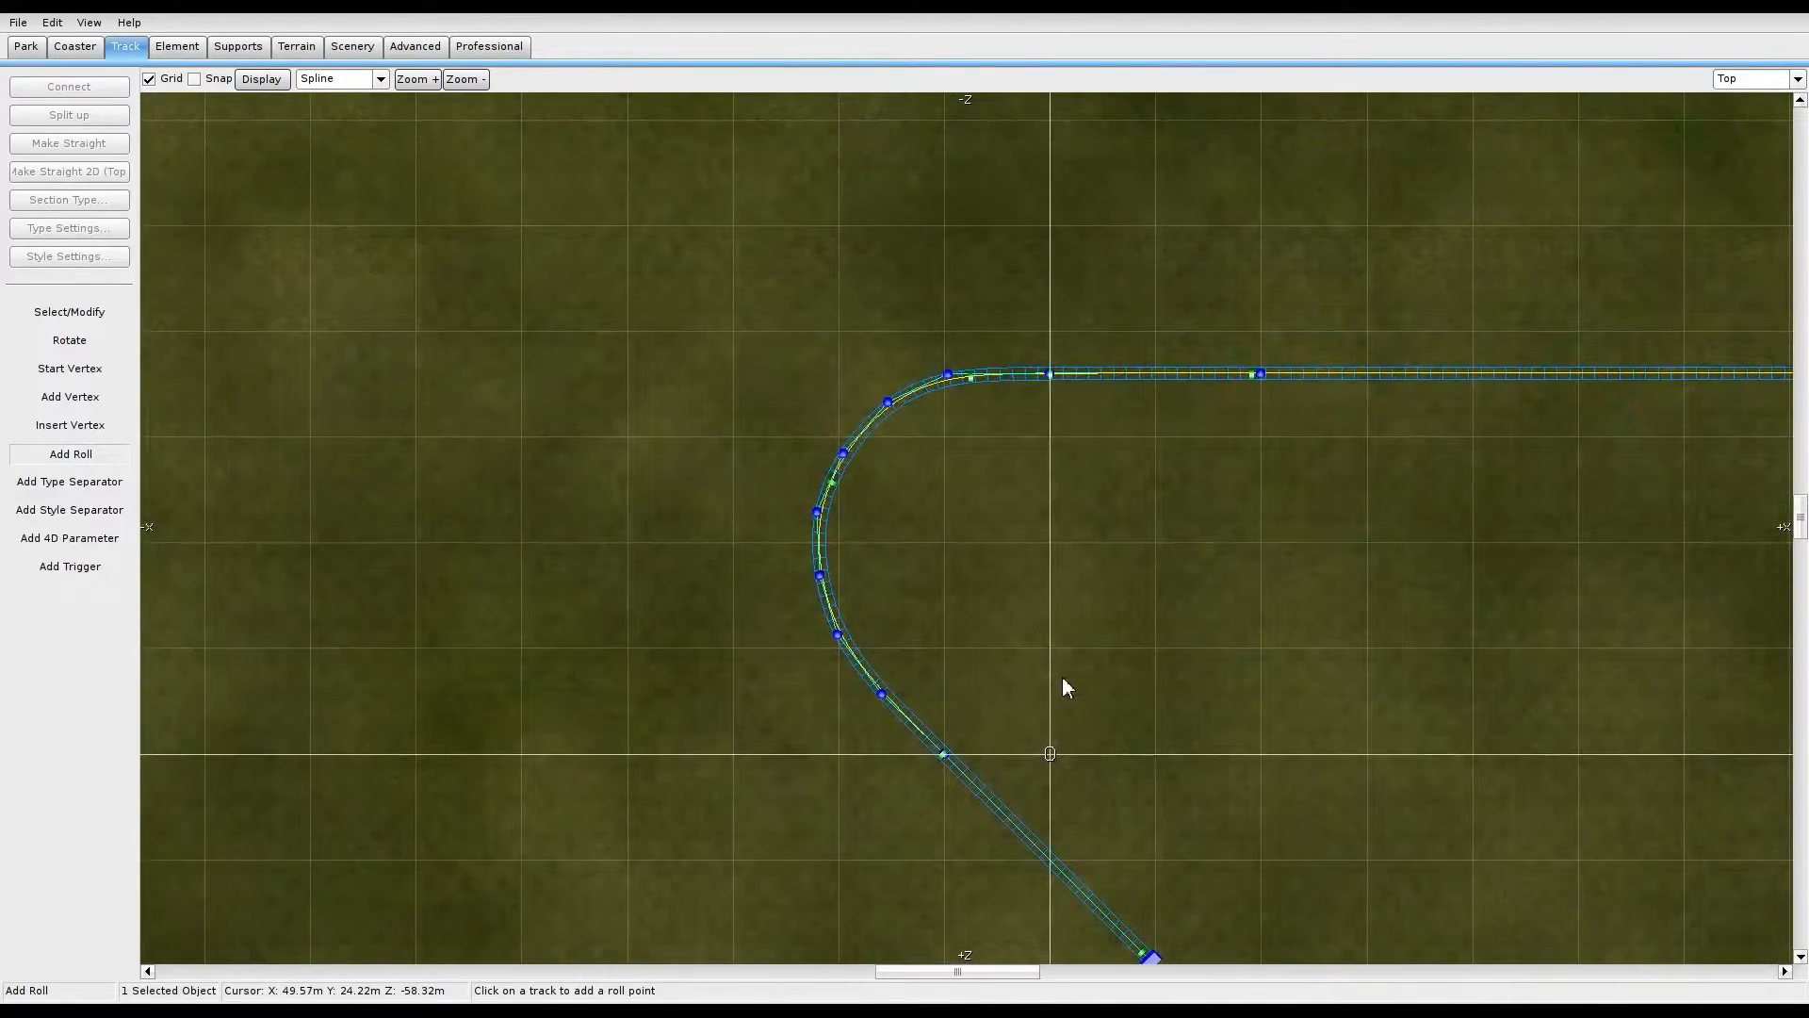
{"action": "scroll", "coordinate": [1057, 675], "scroll_direction": "up", "scroll_amount": 1}
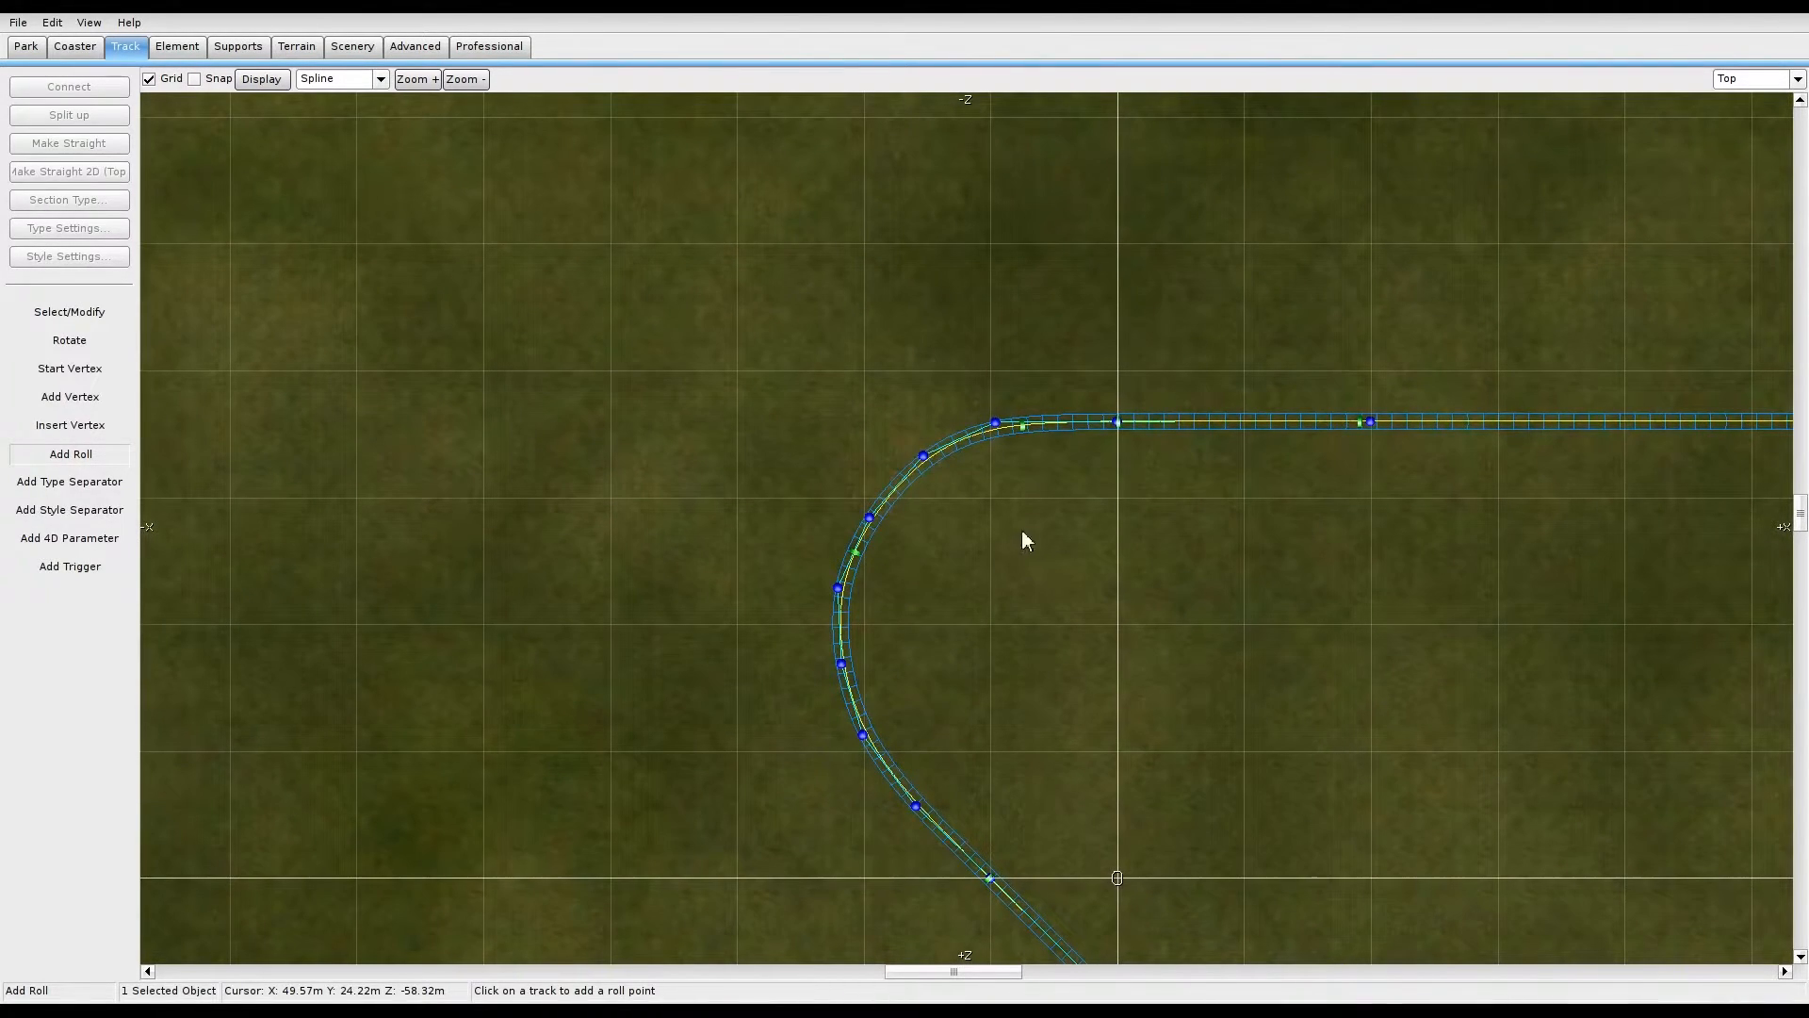
{"action": "left_click", "coordinate": [69, 311]}
{"action": "left_click_drag", "start_coordinate": [800, 777], "coordinate": [1072, 350]}
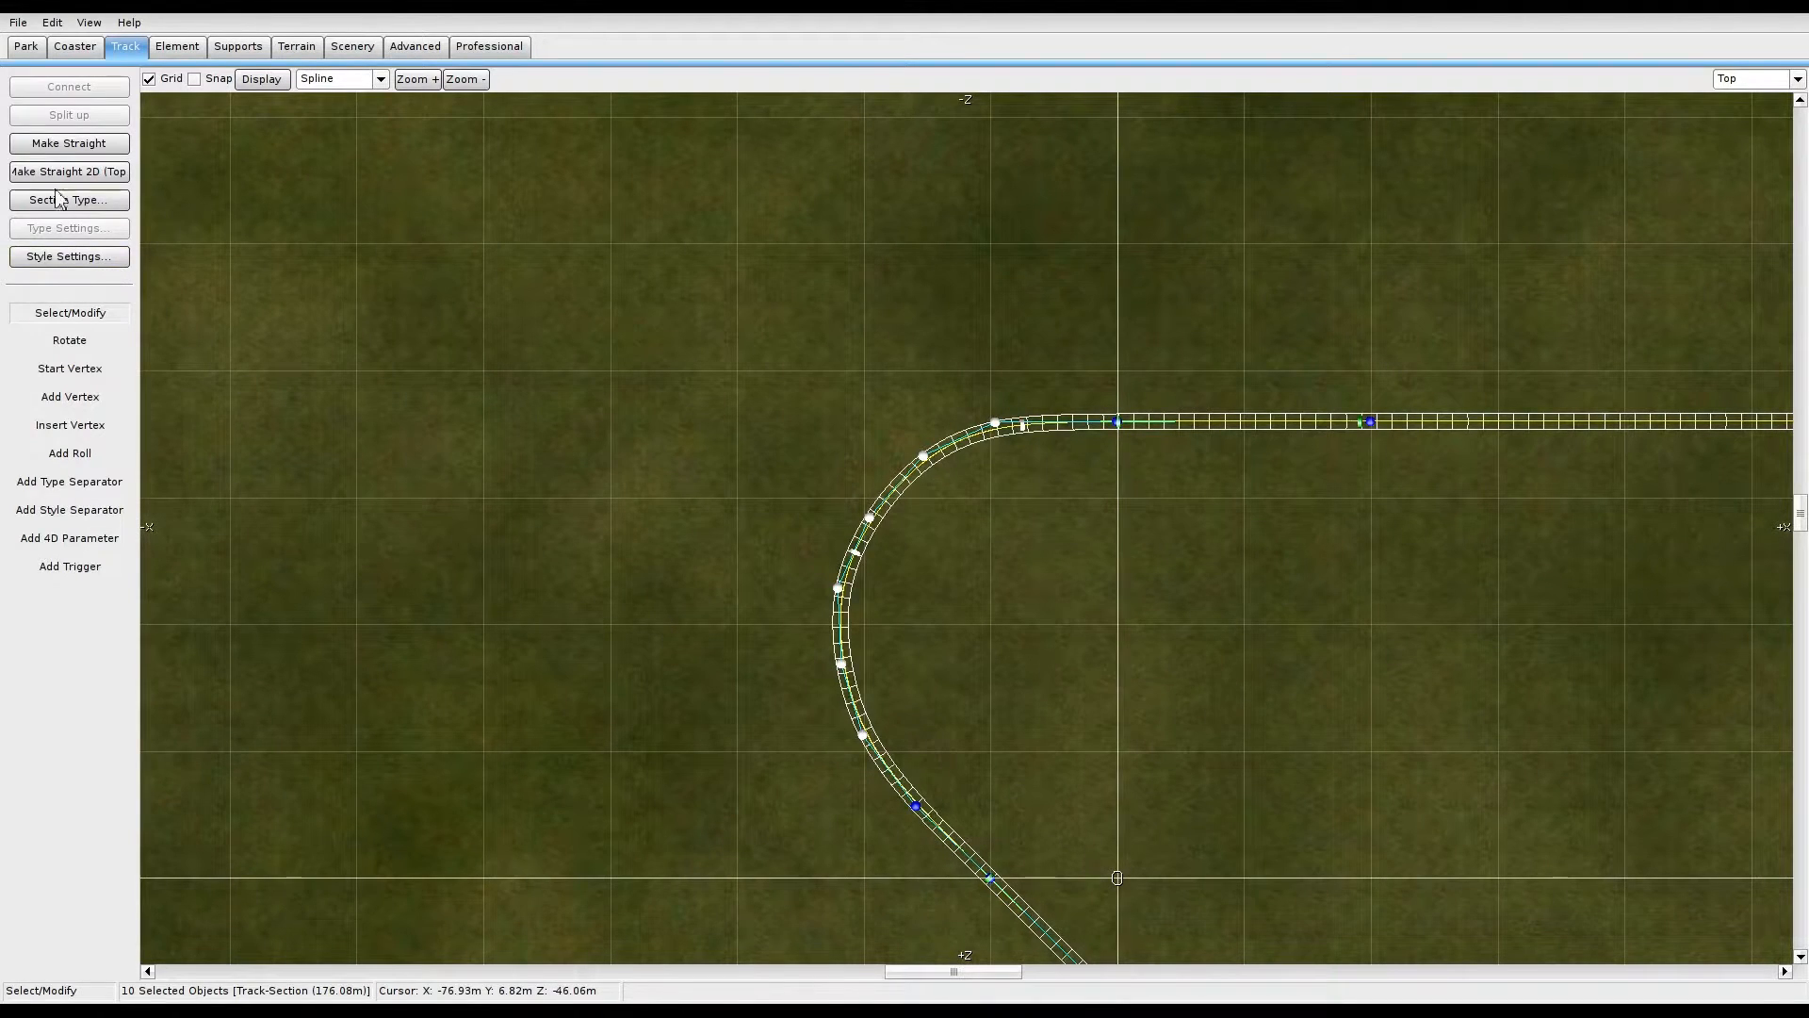
{"action": "left_click", "coordinate": [187, 49]}
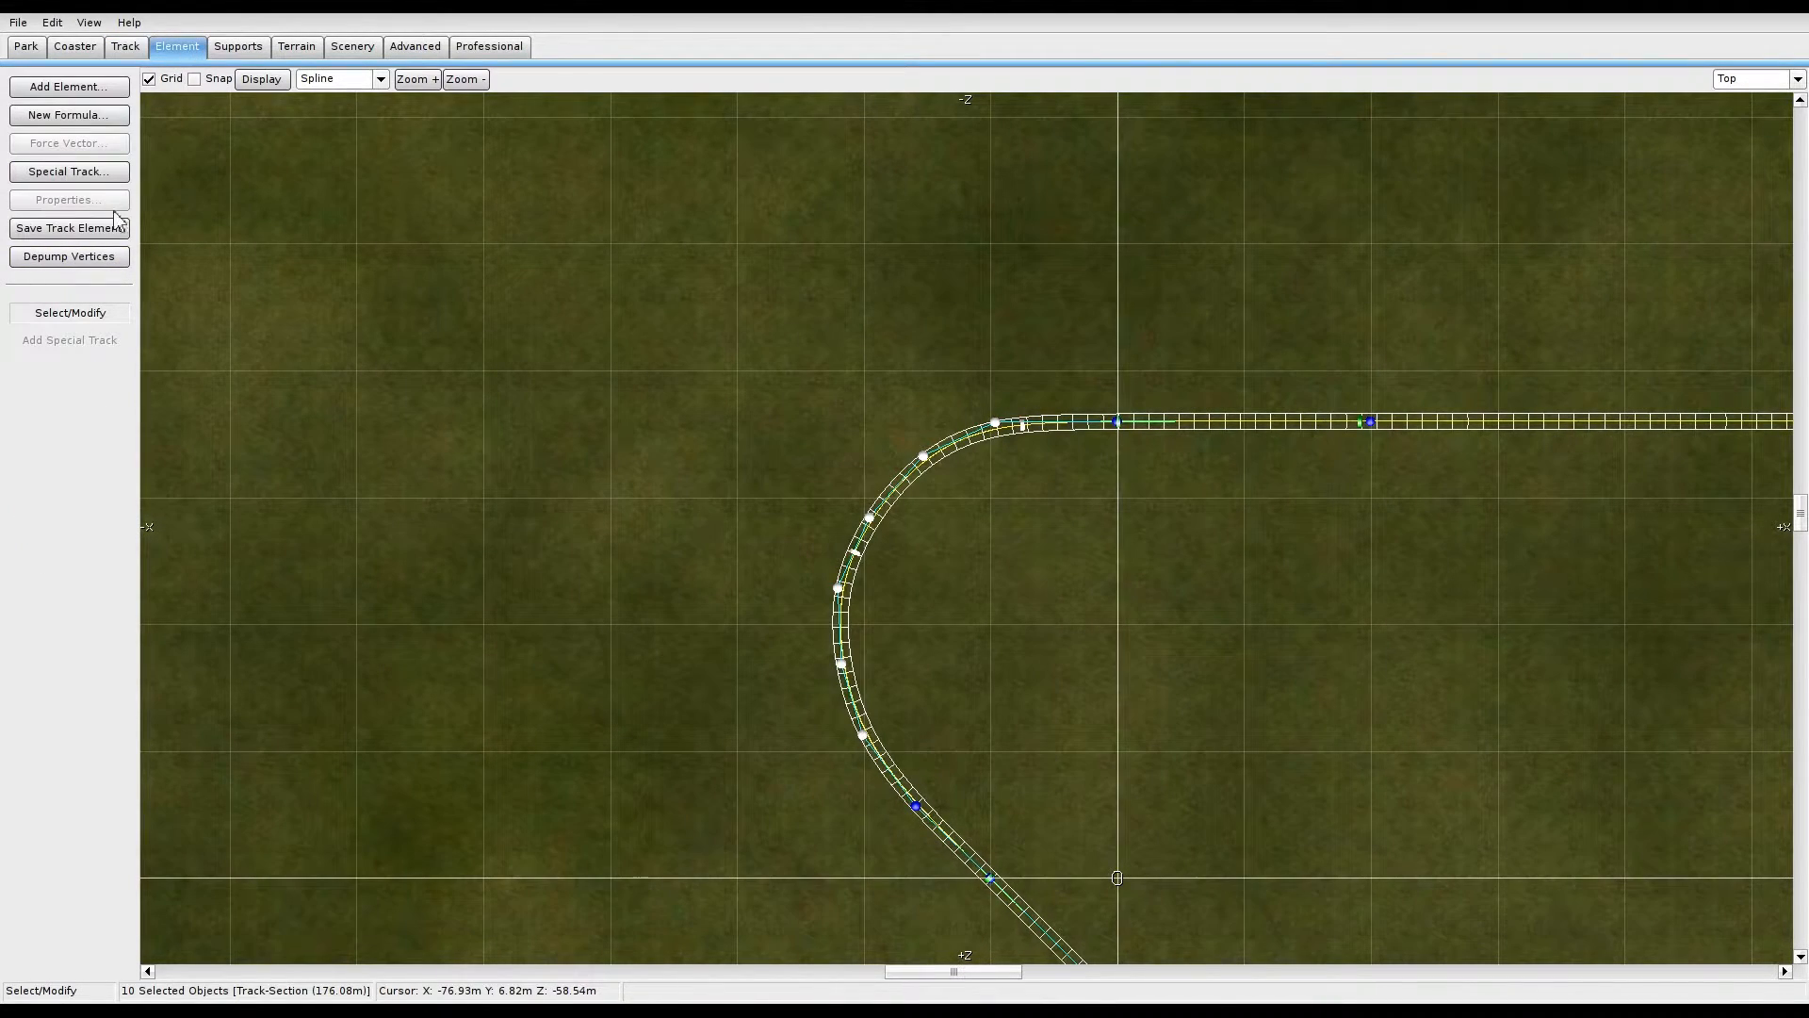
{"action": "left_click", "coordinate": [85, 257]}
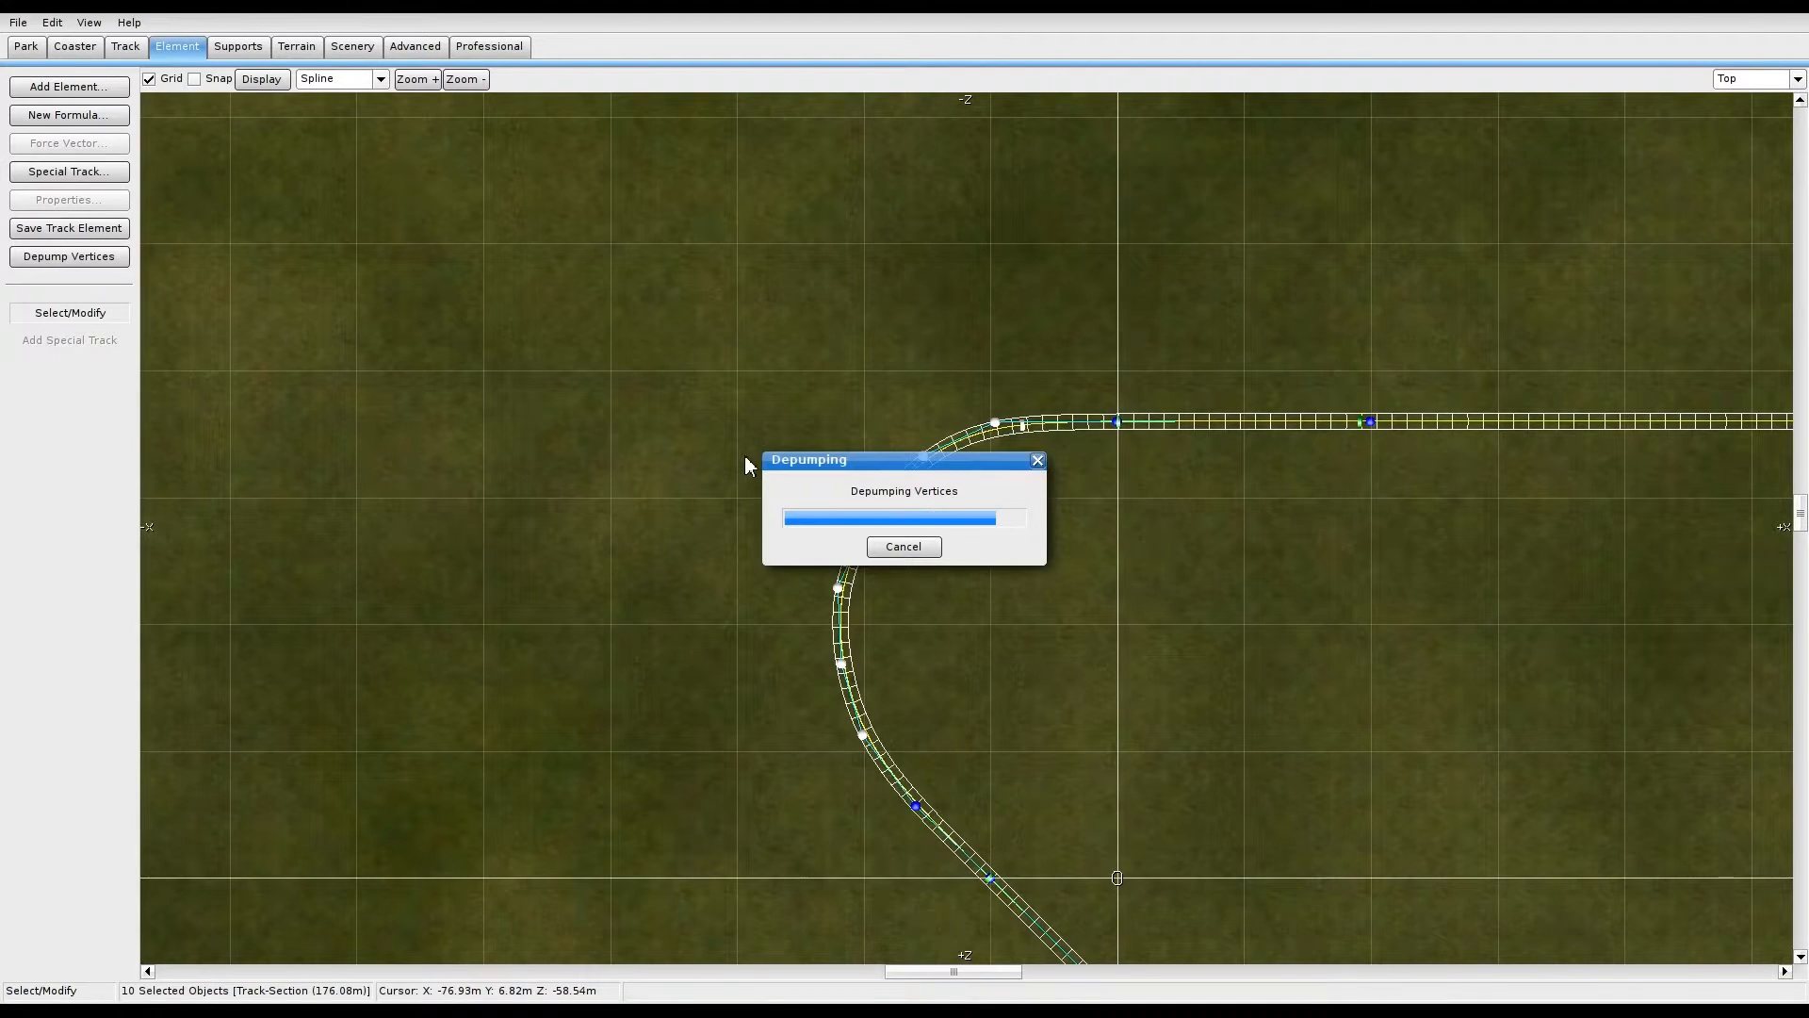
{"action": "left_click", "coordinate": [1123, 586]}
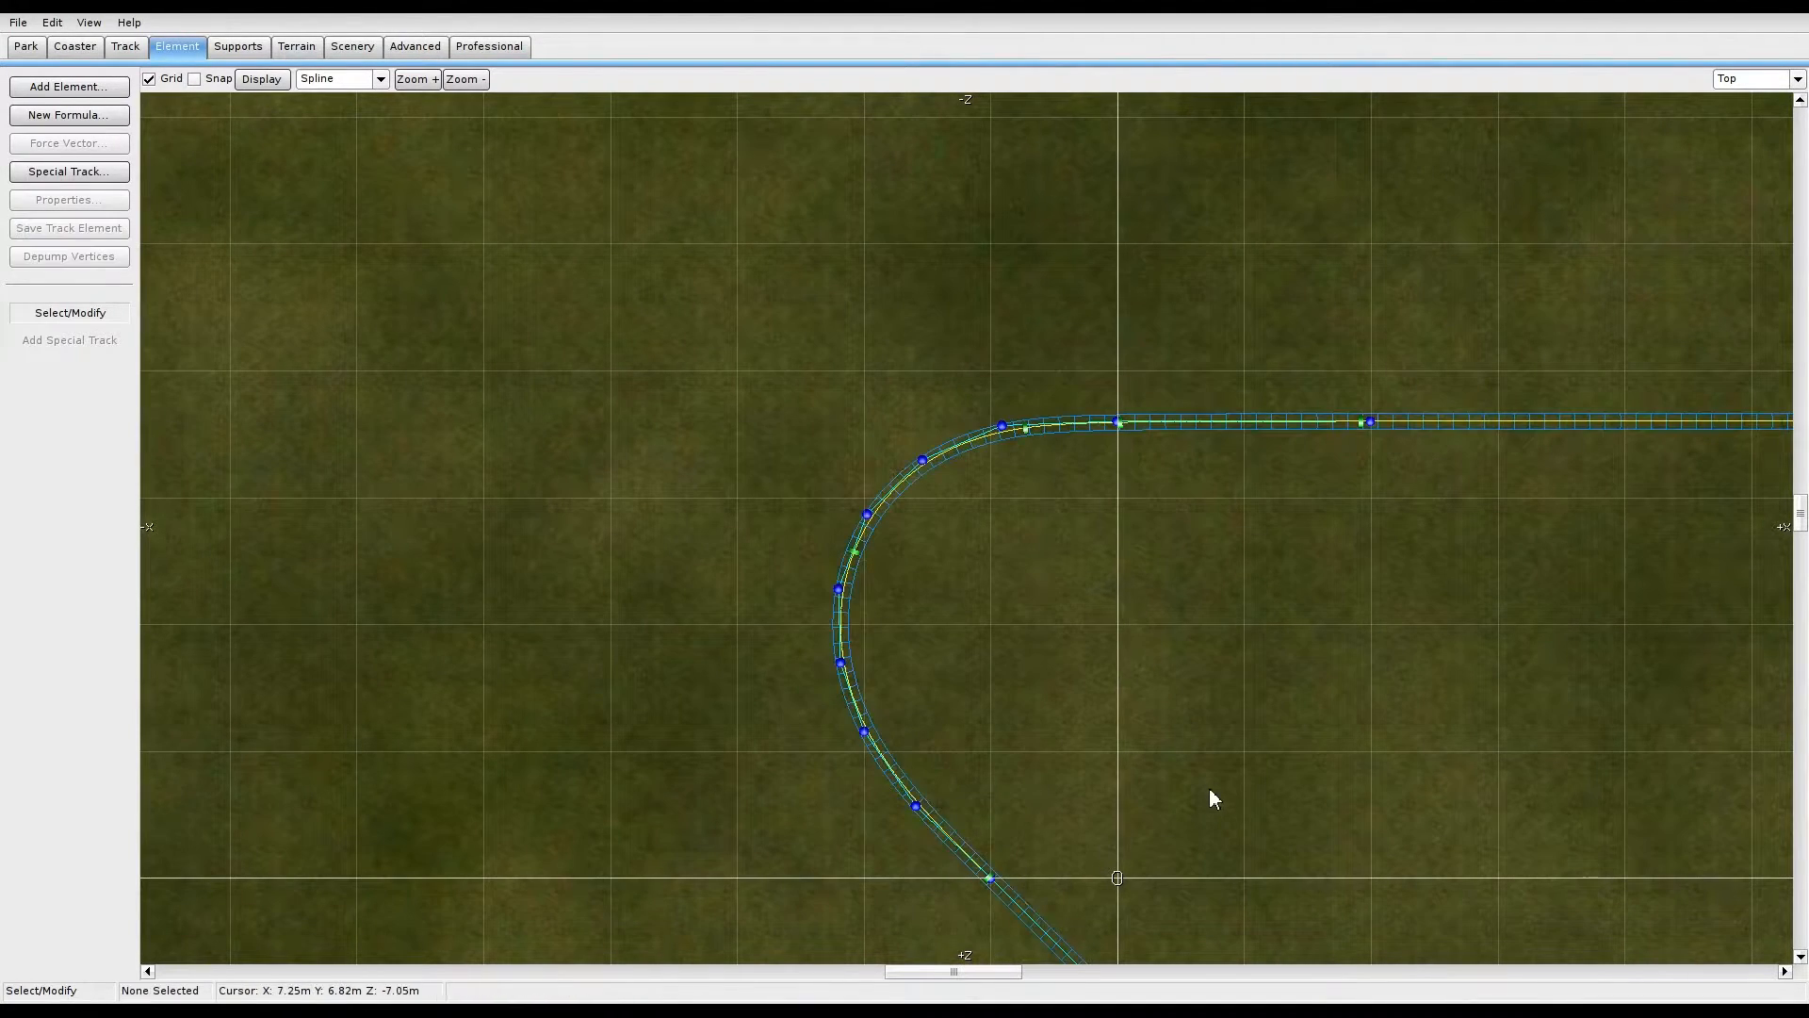
Step: Examine the depumped curve along the rails in the Track view and return to the Perspective view
{"action": "right_click_drag", "start_coordinate": [1213, 774], "coordinate": [1214, 629]}
{"action": "left_click", "coordinate": [1796, 79]}
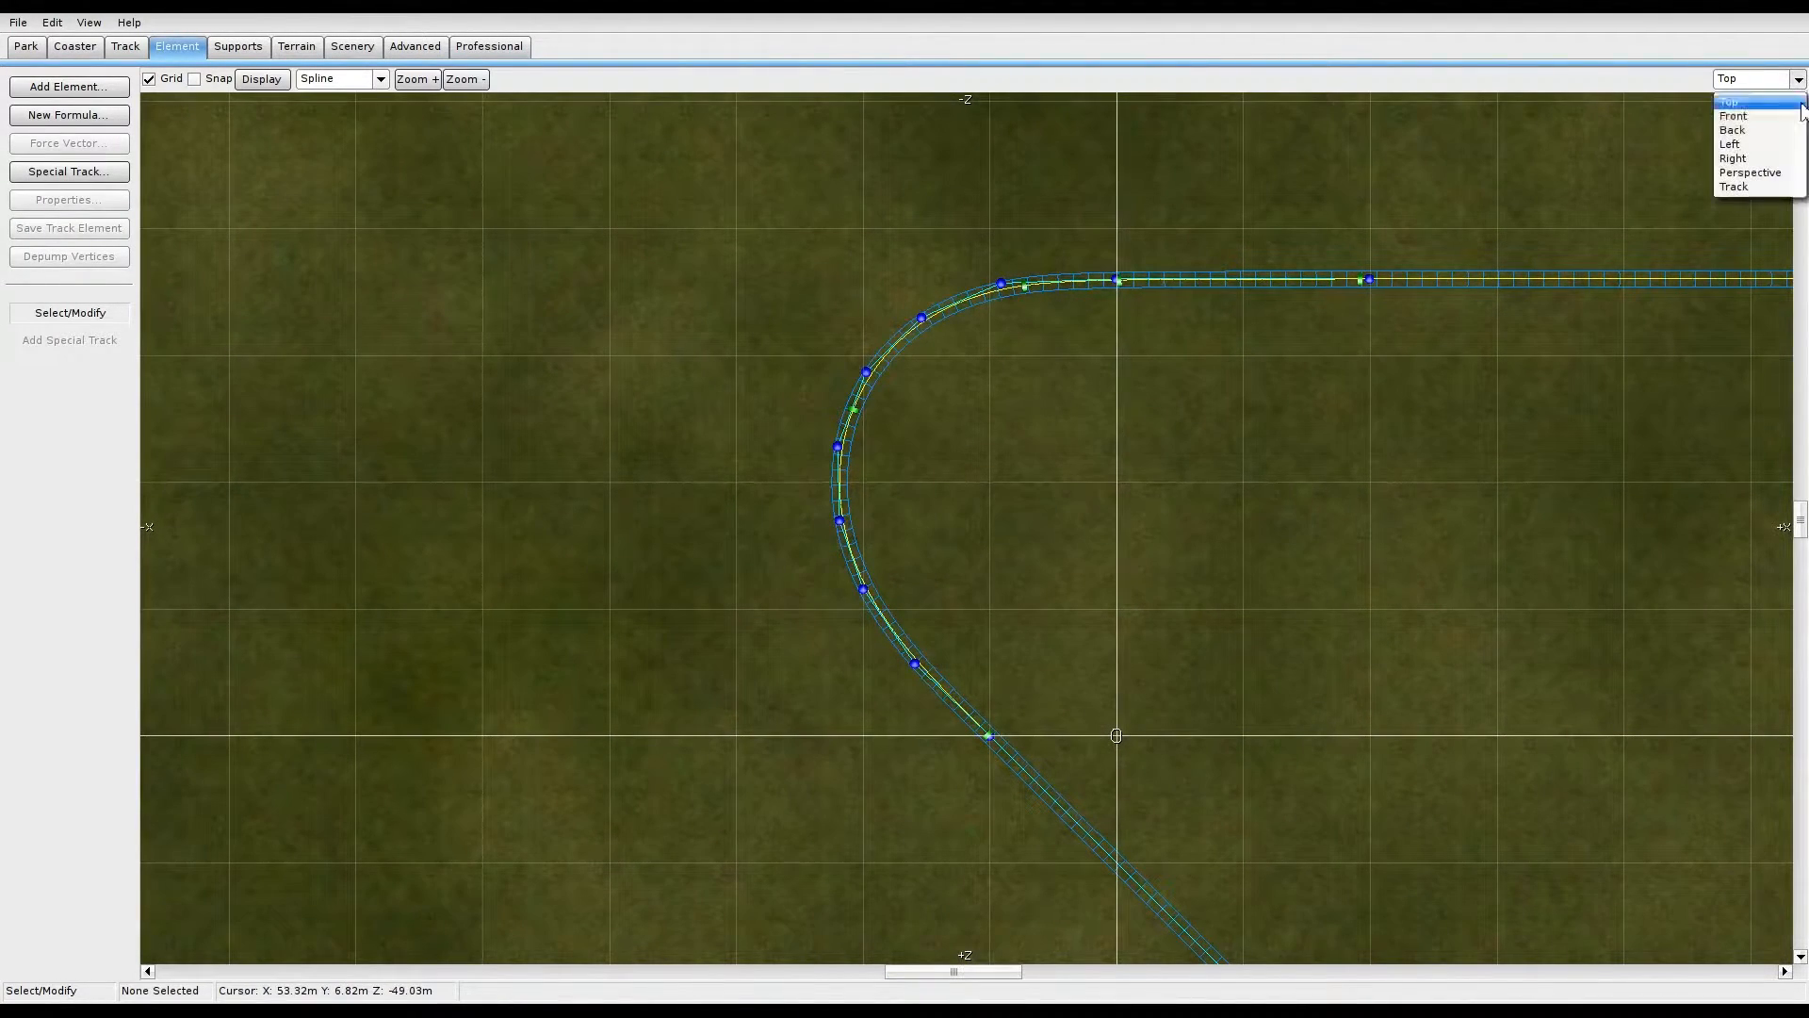
{"action": "left_click", "coordinate": [1742, 194]}
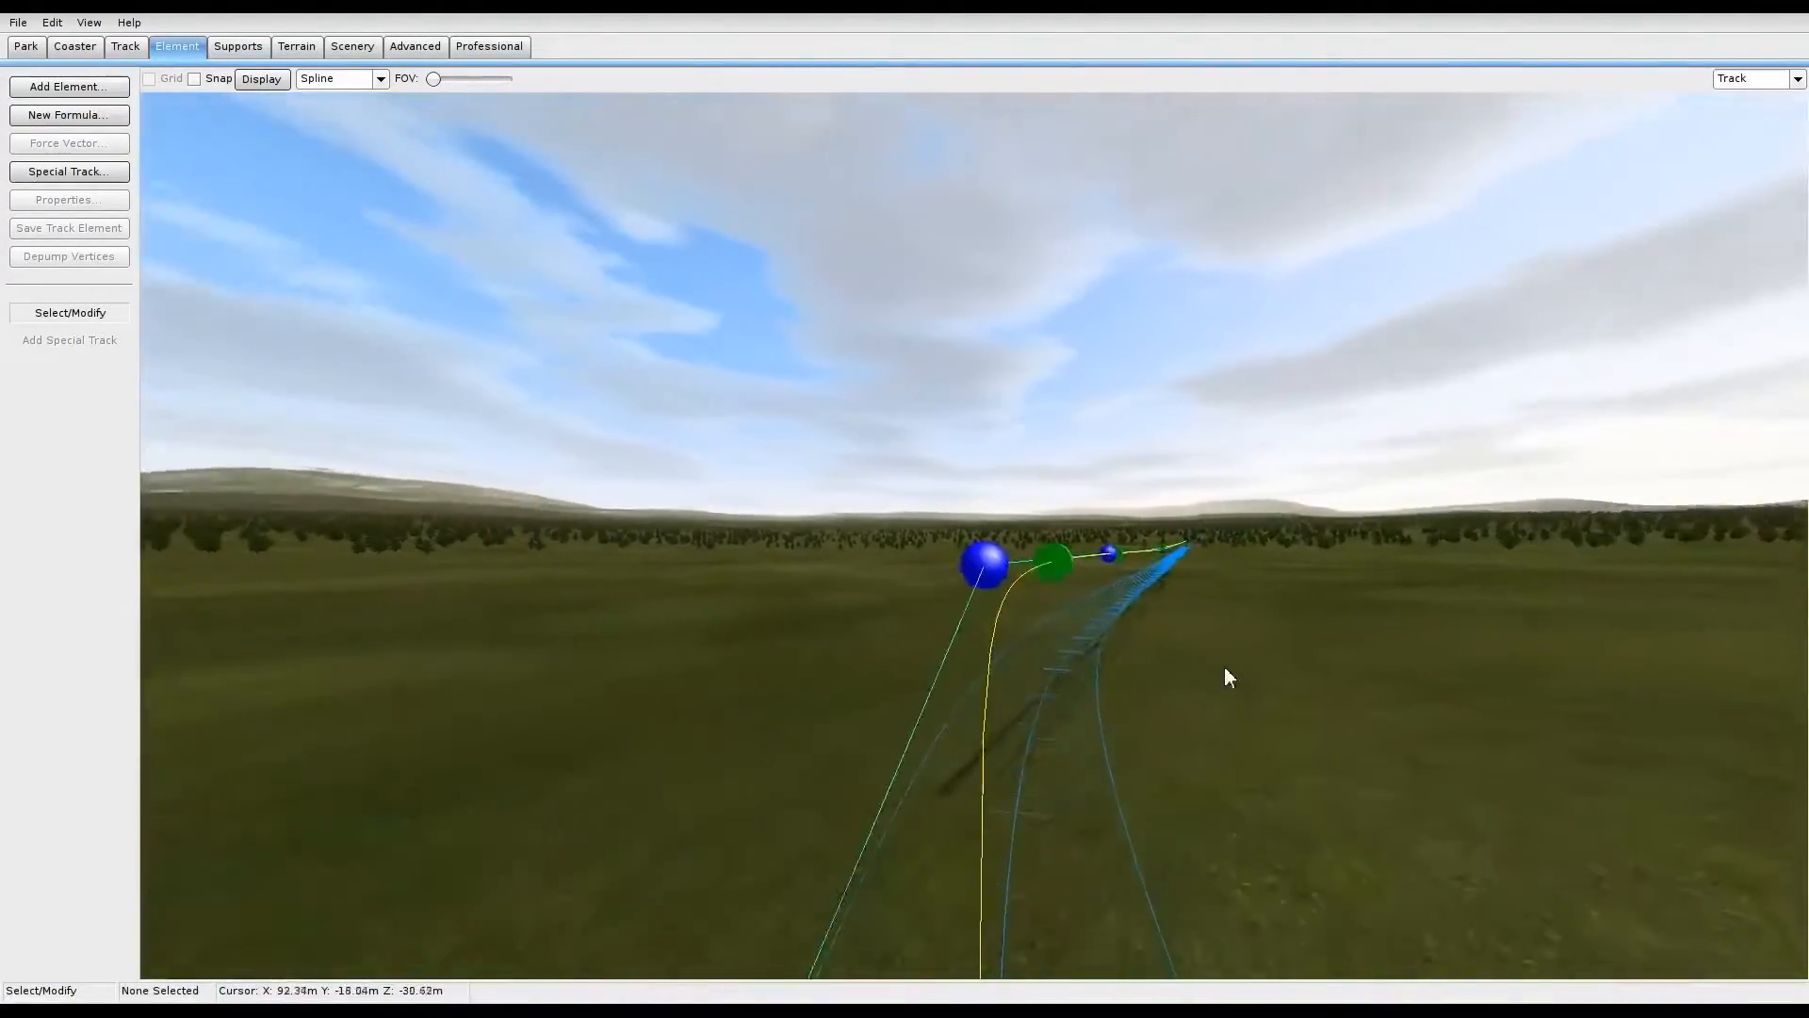
{"action": "left_click", "coordinate": [1798, 79]}
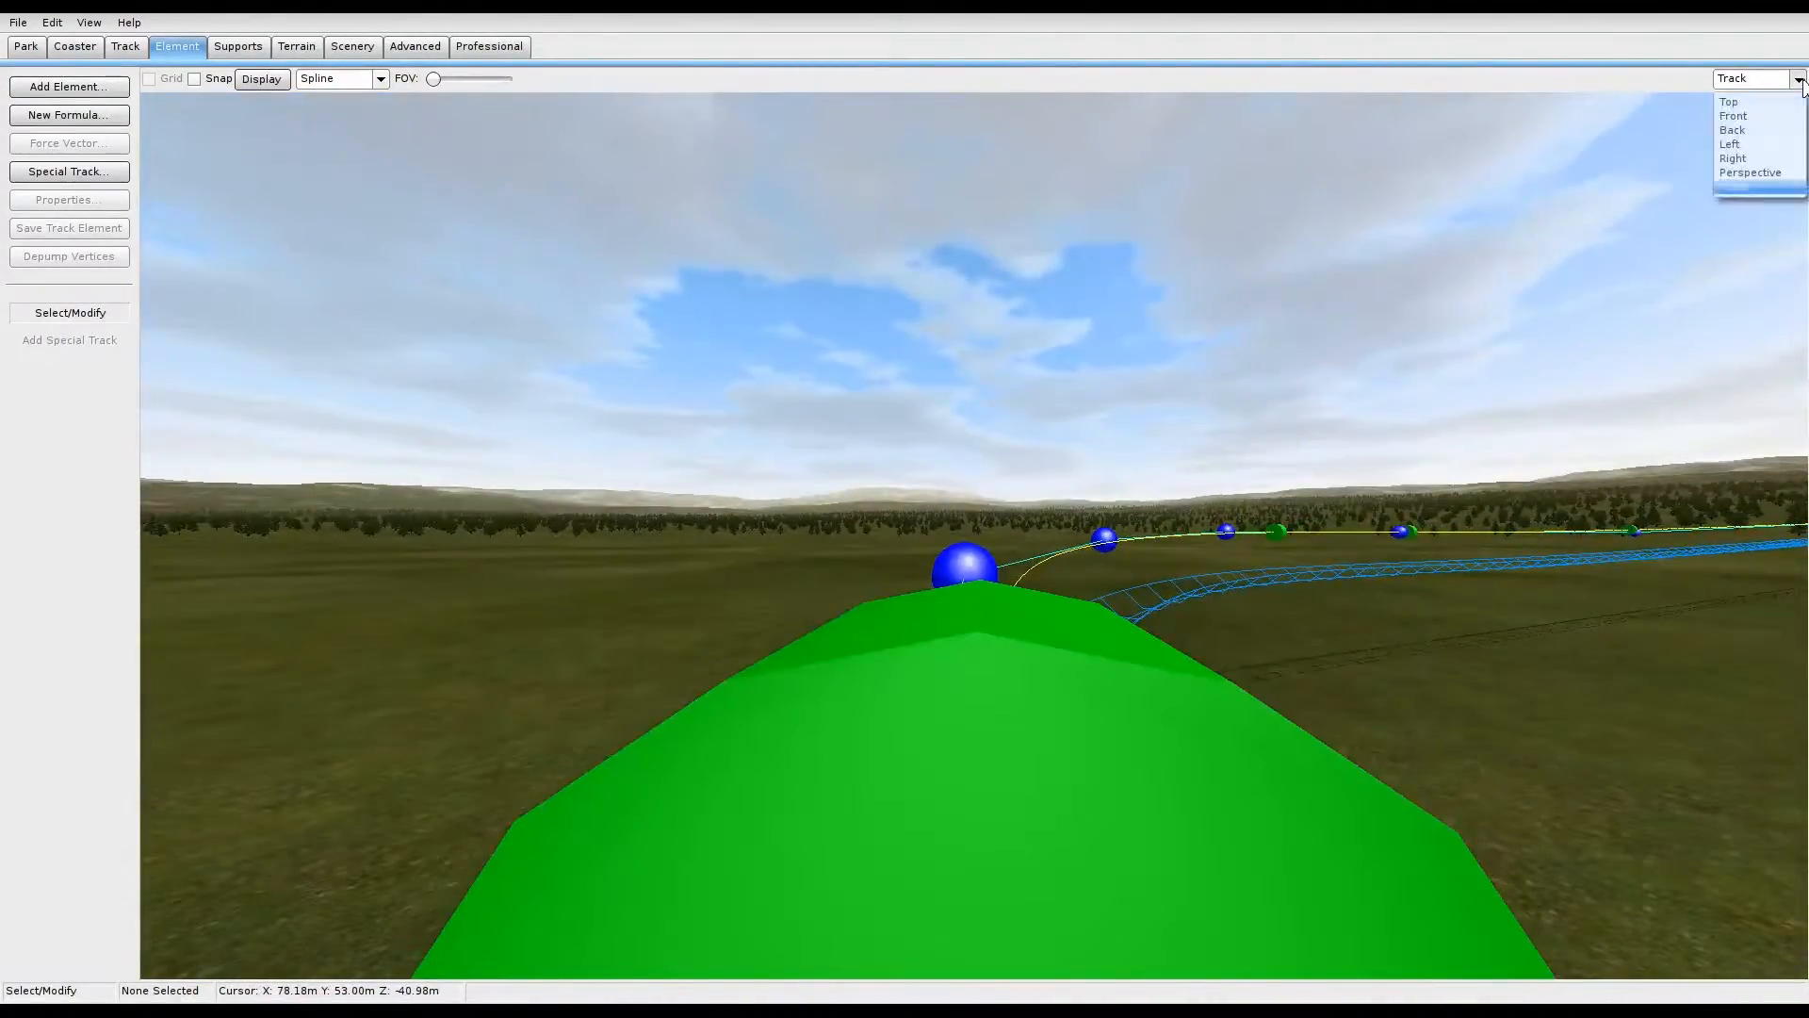
{"action": "left_click", "coordinate": [1749, 172]}
Step: Add a roll point in the first part of the curve, at about X -17 m, Z -8 m
{"action": "right_click_drag", "start_coordinate": [974, 535], "coordinate": [754, 505]}
{"action": "right_click_drag", "start_coordinate": [1181, 663], "coordinate": [1201, 674]}
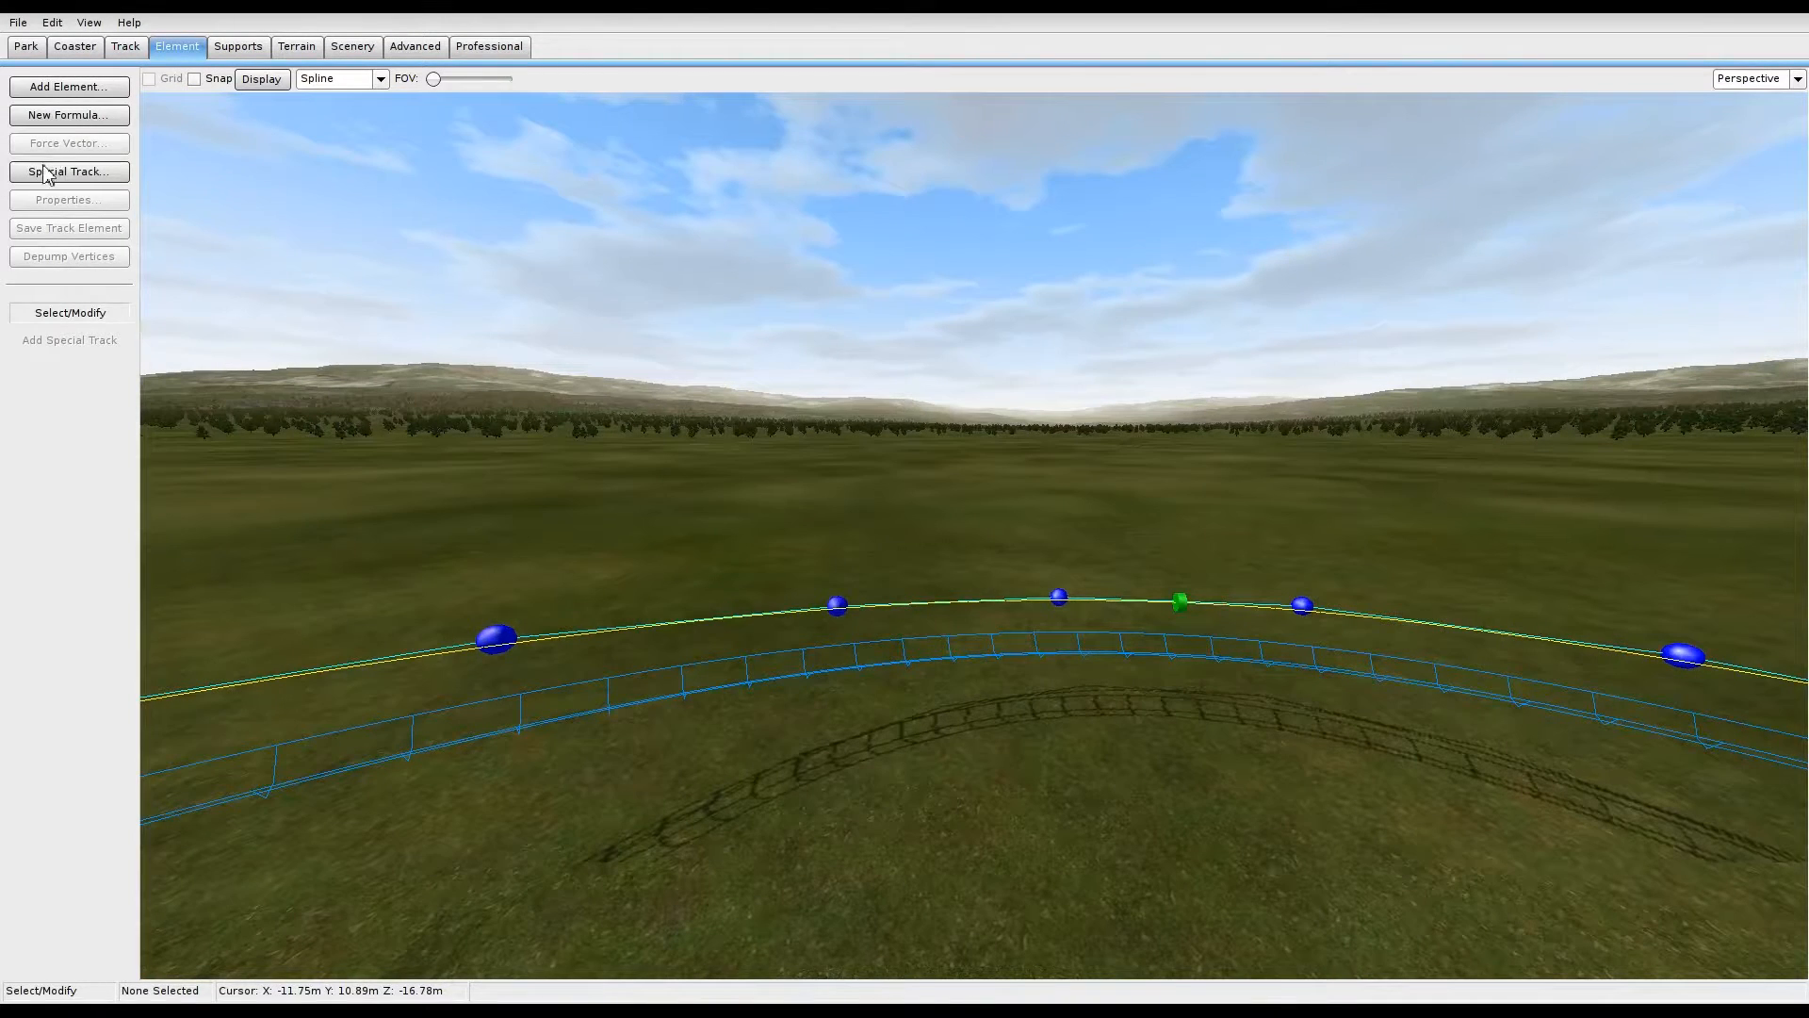
{"action": "left_click", "coordinate": [115, 53]}
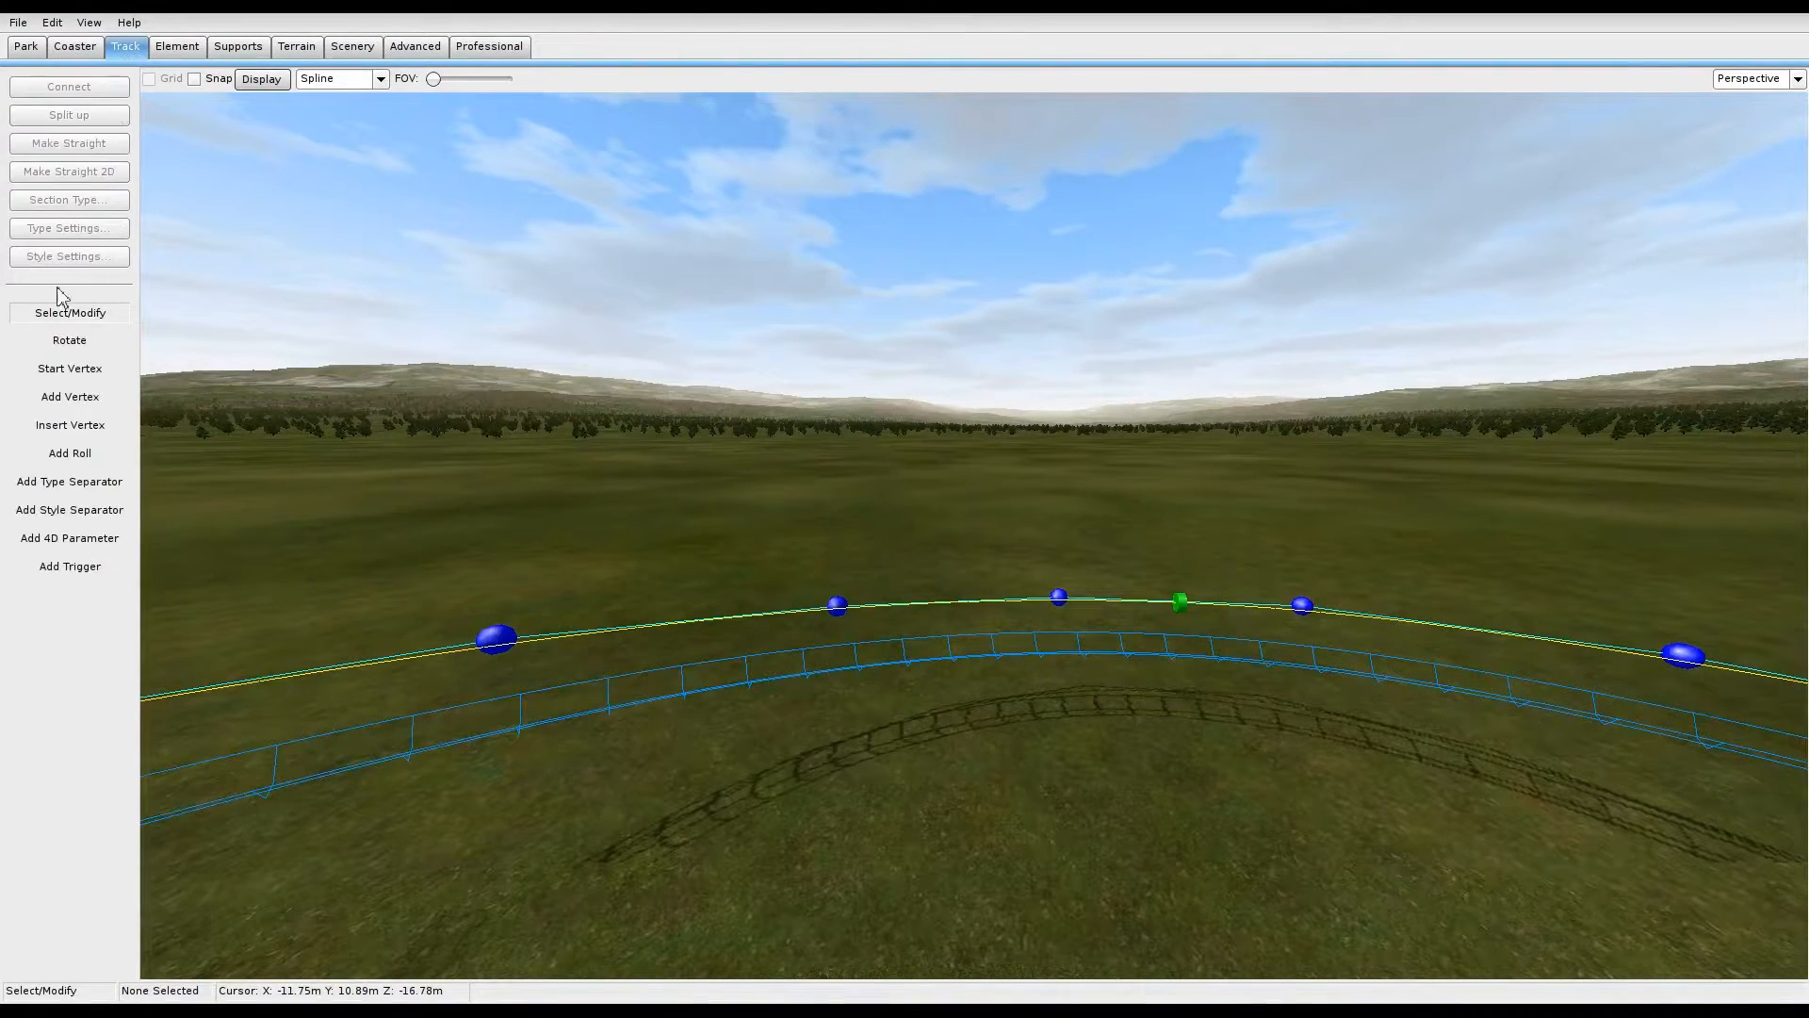
{"action": "left_click", "coordinate": [66, 456]}
{"action": "right_click_drag", "start_coordinate": [524, 641], "coordinate": [688, 644]}
{"action": "left_click", "coordinate": [746, 614]}
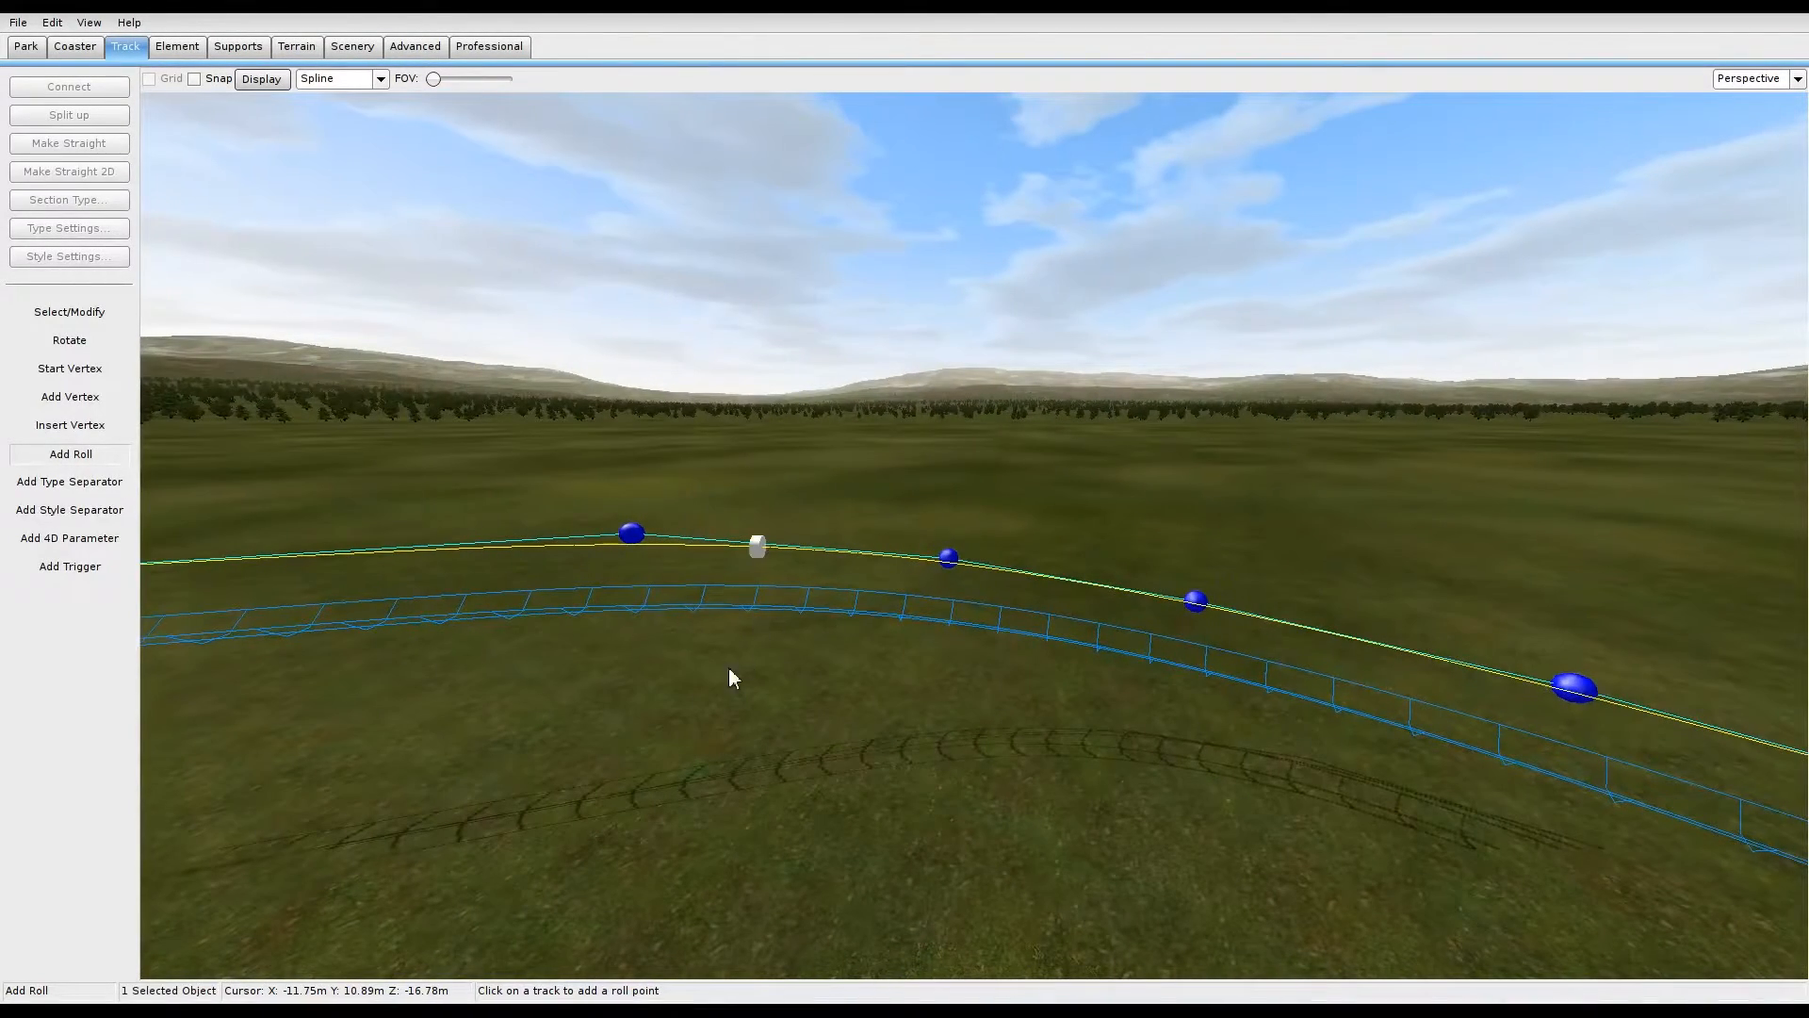
Step: Apply No Lat. G-Force to the mid-curve roll point and to the new roll point in the curve's first part
{"action": "left_click", "coordinate": [75, 312]}
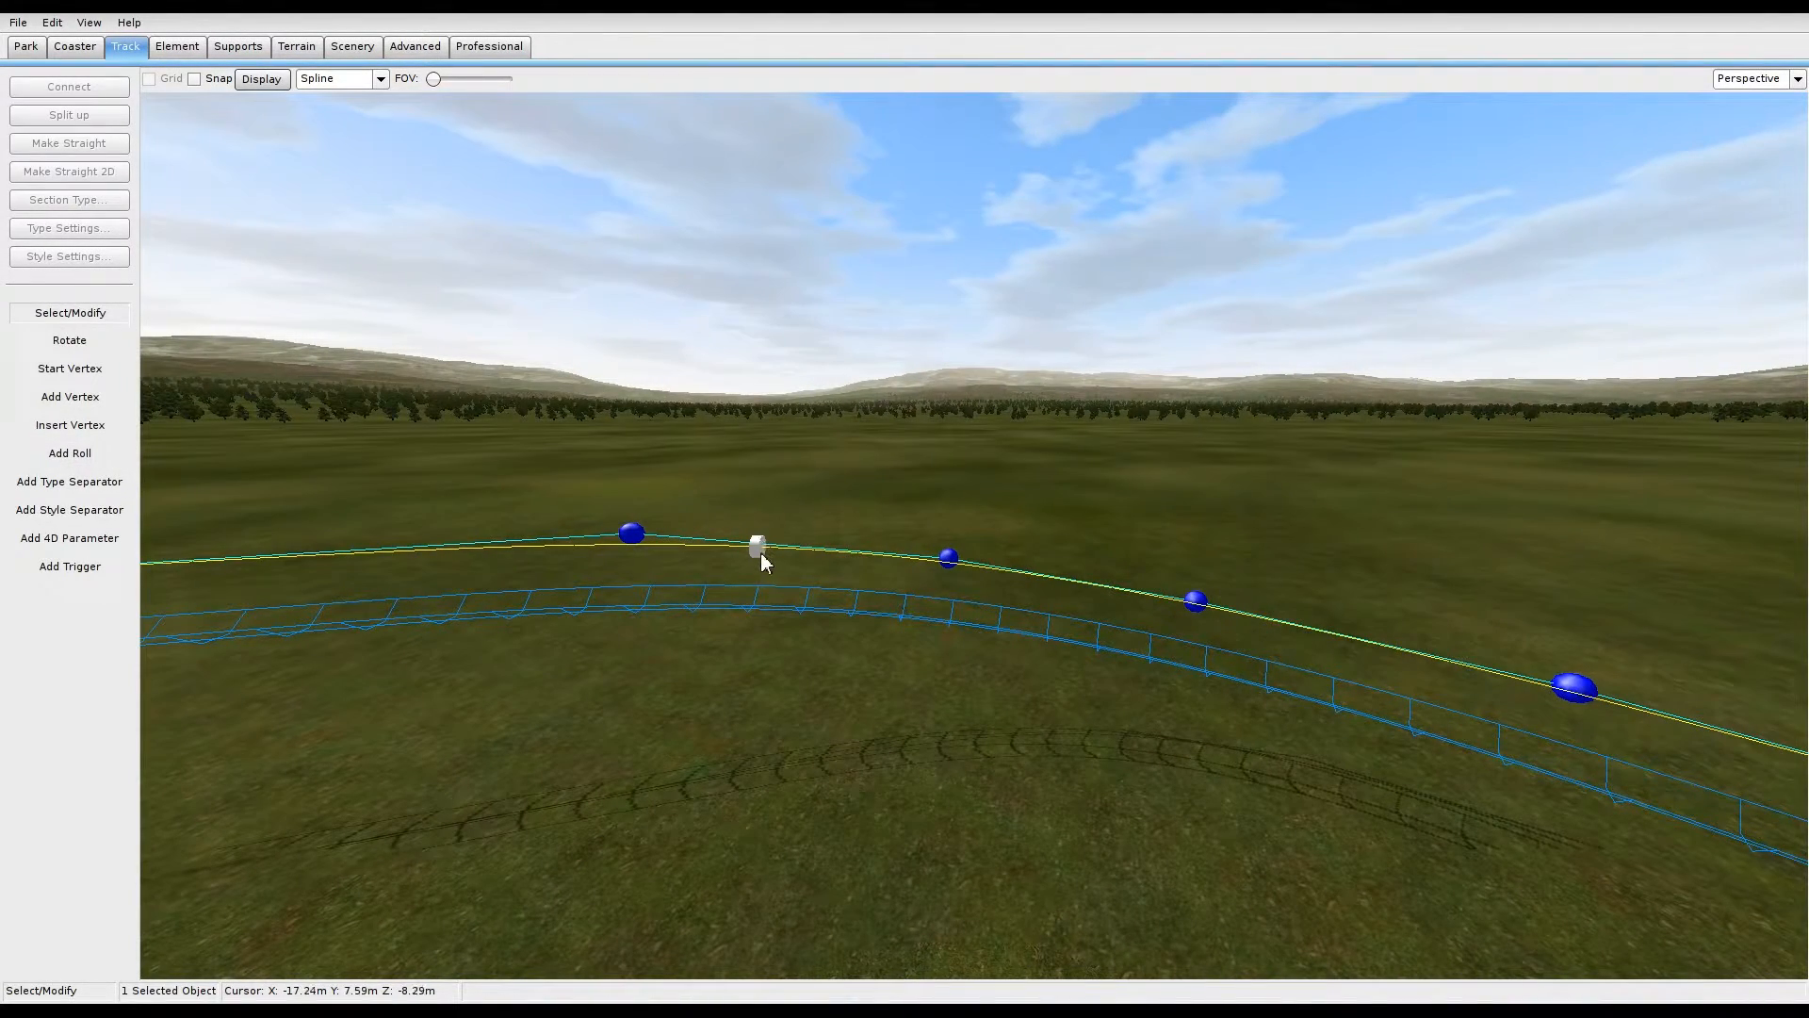
{"action": "right_click_drag", "start_coordinate": [1422, 694], "coordinate": [1228, 660]}
{"action": "left_click_drag", "start_coordinate": [1215, 598], "coordinate": [1184, 591]}
{"action": "double_click", "coordinate": [1185, 591]}
{"action": "left_click", "coordinate": [743, 391]}
{"action": "right_click_drag", "start_coordinate": [829, 778], "coordinate": [833, 714]}
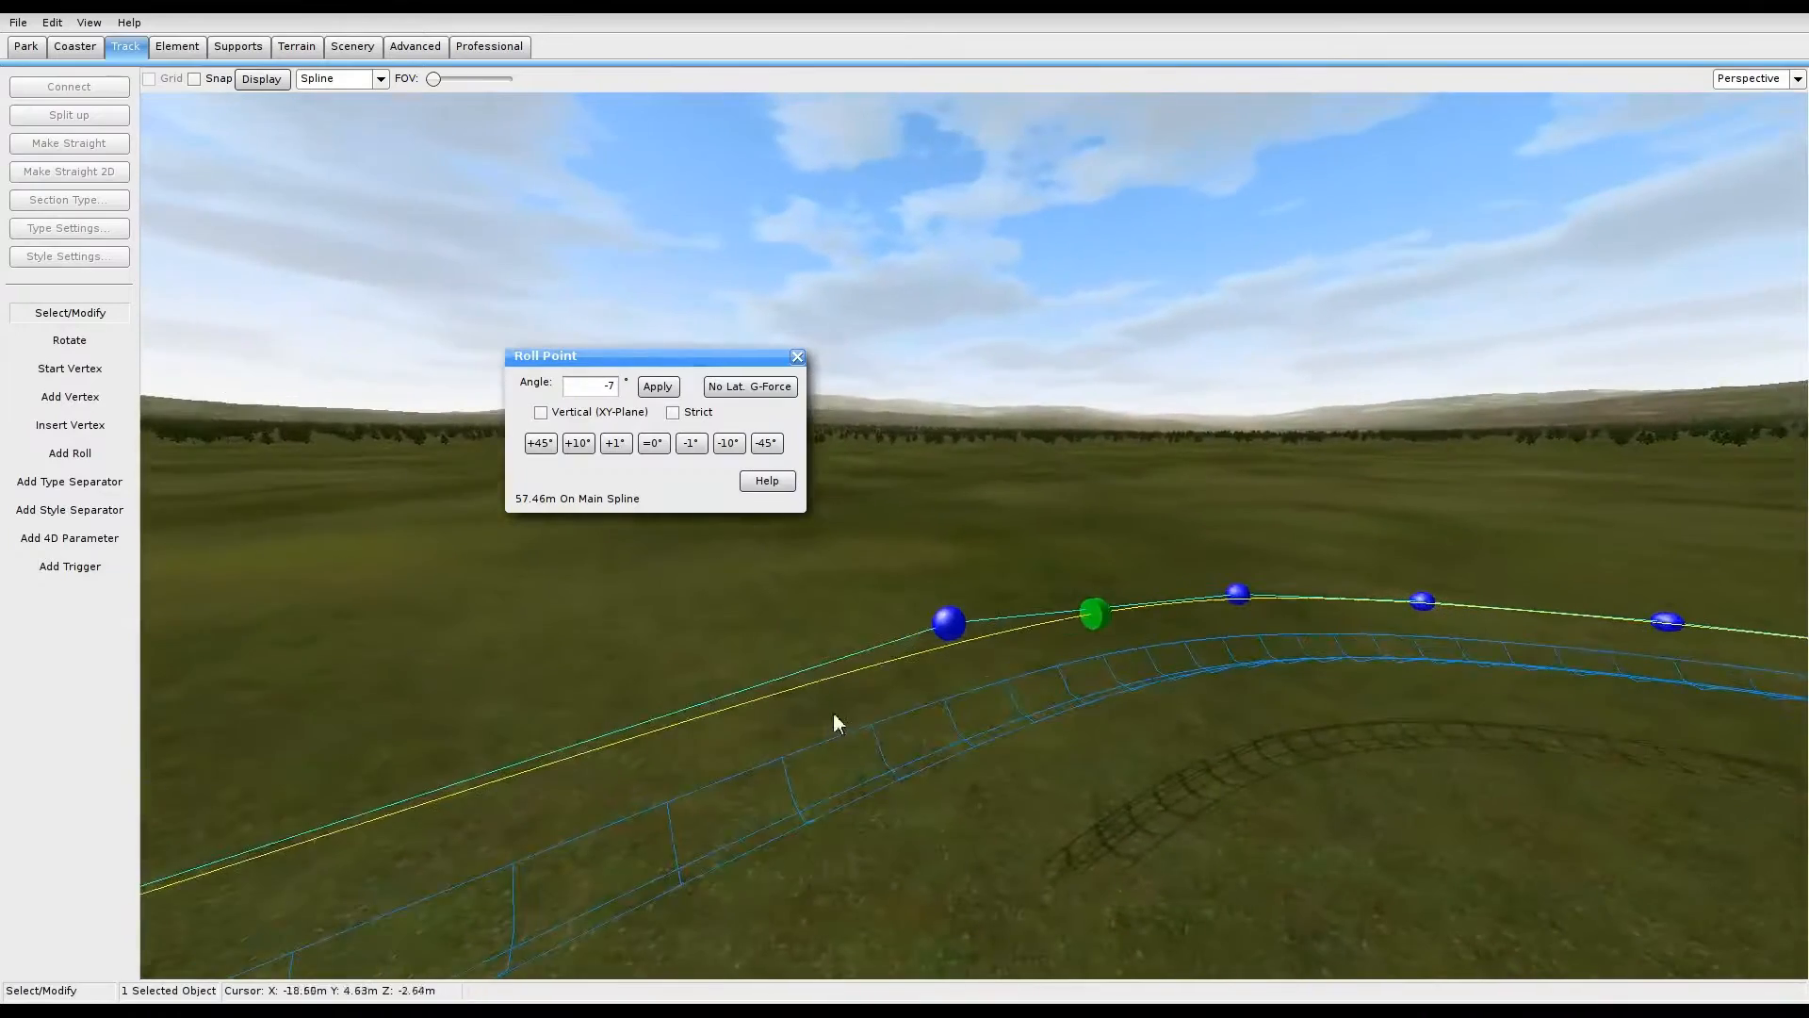
{"action": "left_click", "coordinate": [1100, 617]}
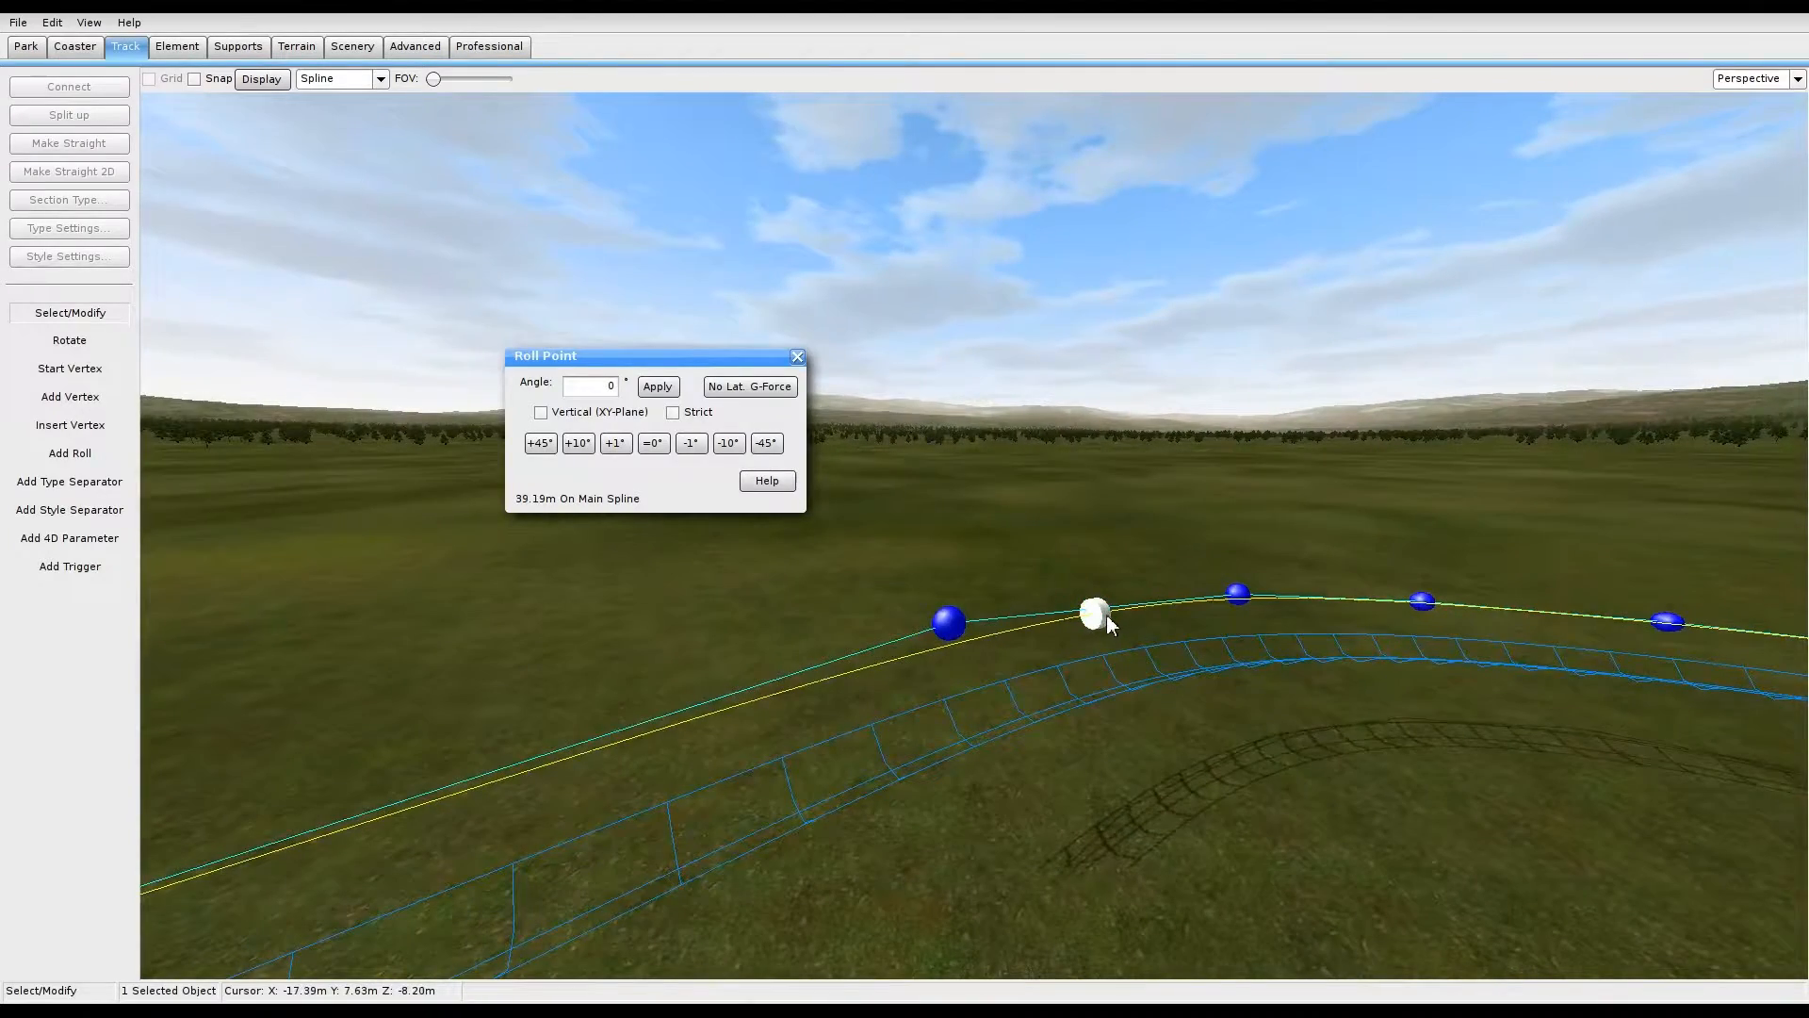
{"action": "left_click", "coordinate": [763, 394]}
Step: Check the roll points at the curve's end and at the vertex near X 0 m, and close the Roll Point panel
{"action": "key", "text": "w"}
{"action": "right_click_drag", "start_coordinate": [1256, 791], "coordinate": [1451, 771]}
{"action": "key", "text": "s"}
{"action": "key", "text": "a"}
{"action": "right_click_drag", "start_coordinate": [1394, 833], "coordinate": [1300, 823]}
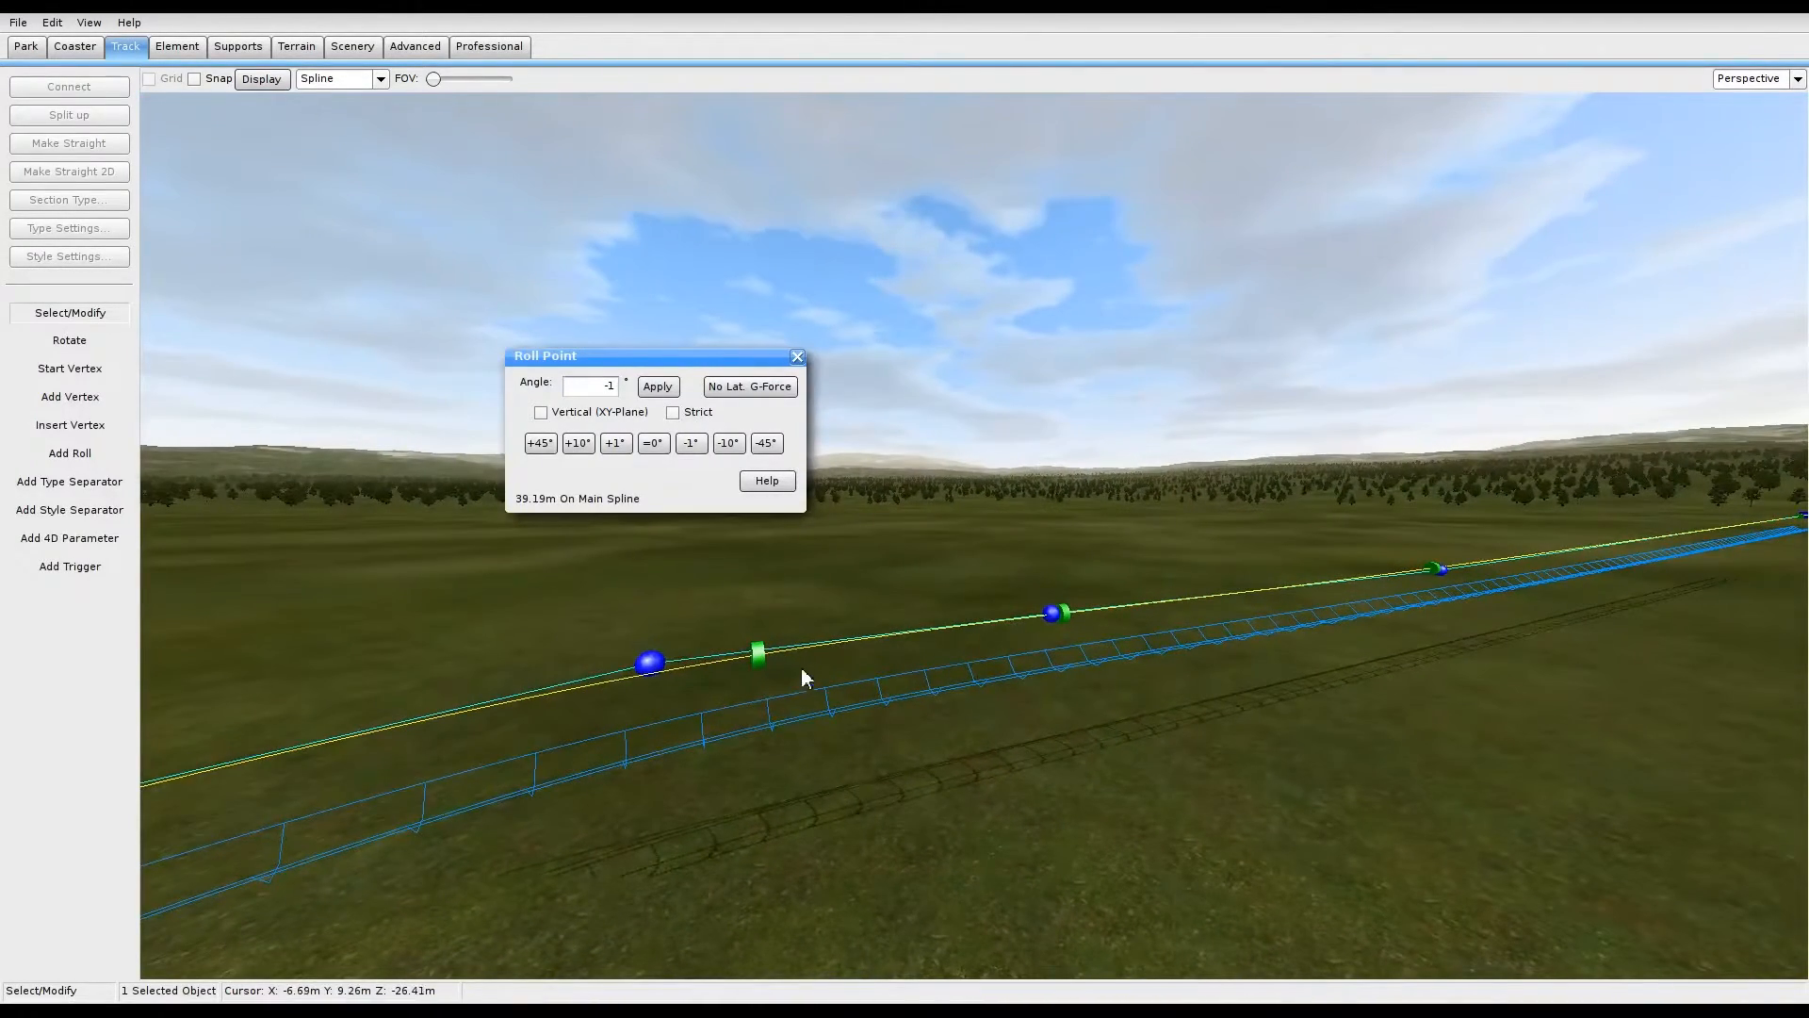
{"action": "left_click", "coordinate": [769, 663]}
{"action": "left_click", "coordinate": [1070, 619]}
{"action": "left_click", "coordinate": [797, 357]}
Step: Examine the rolled curve in the Perspective view and along the rails in the Track view
{"action": "left_click", "coordinate": [1156, 857]}
{"action": "right_click_drag", "start_coordinate": [1155, 858], "coordinate": [716, 848]}
{"action": "right_click_drag", "start_coordinate": [1121, 255], "coordinate": [1355, 431]}
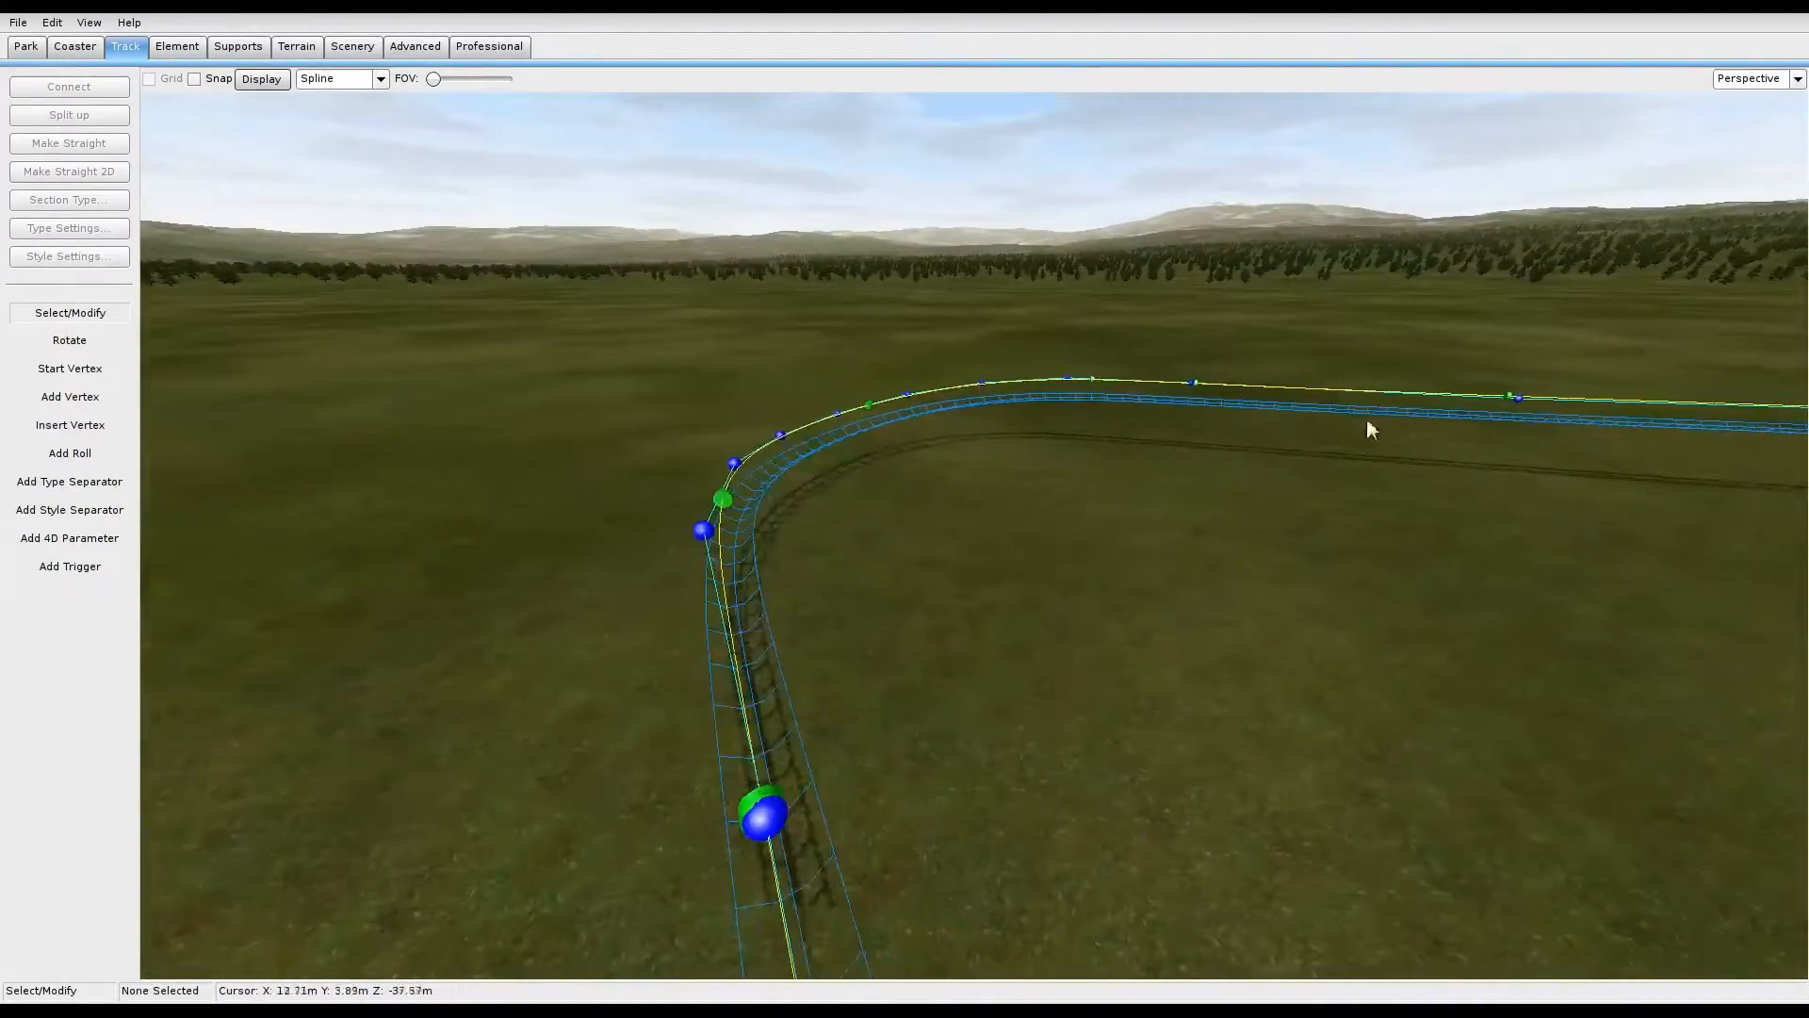
{"action": "left_click", "coordinate": [1792, 83]}
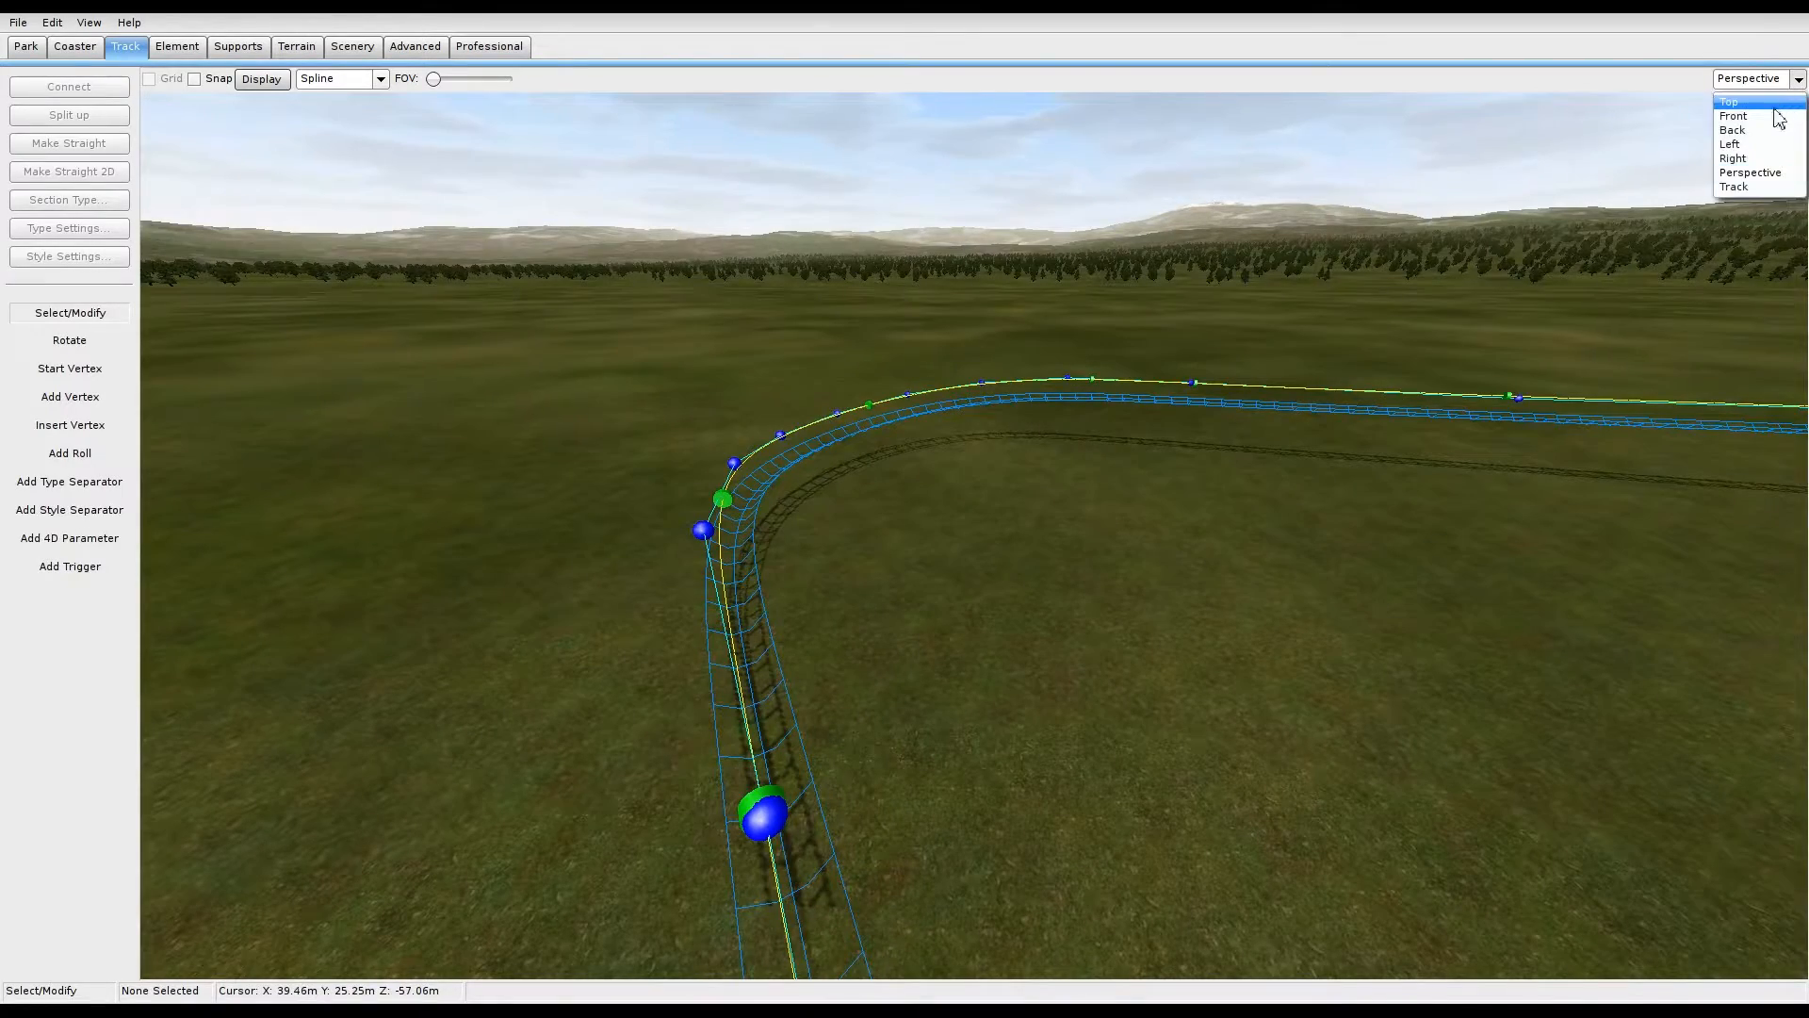
{"action": "left_click", "coordinate": [1747, 184]}
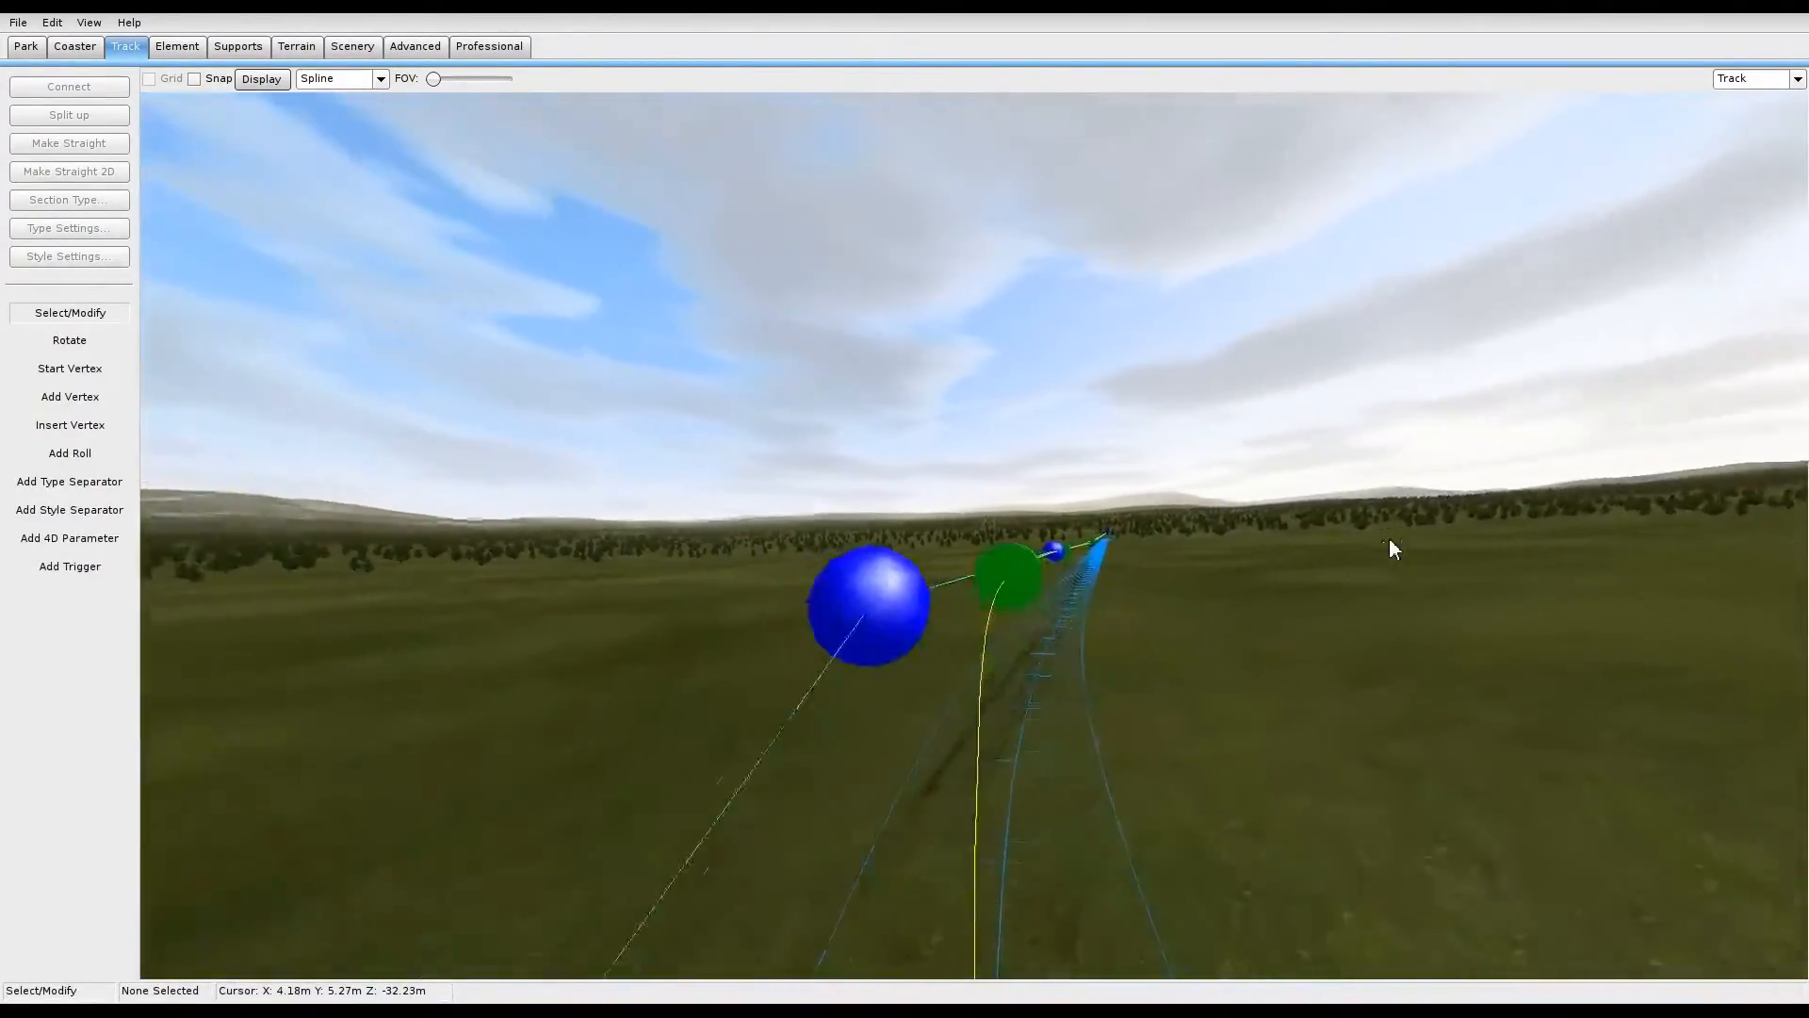
Step: Set the height (Y) of the long exit's end vertex to 55 m
{"action": "left_click", "coordinate": [1797, 79]}
{"action": "left_click", "coordinate": [1730, 102]}
{"action": "right_click", "coordinate": [1364, 481]}
{"action": "right_click", "coordinate": [1170, 512]}
{"action": "left_click", "coordinate": [1087, 540]}
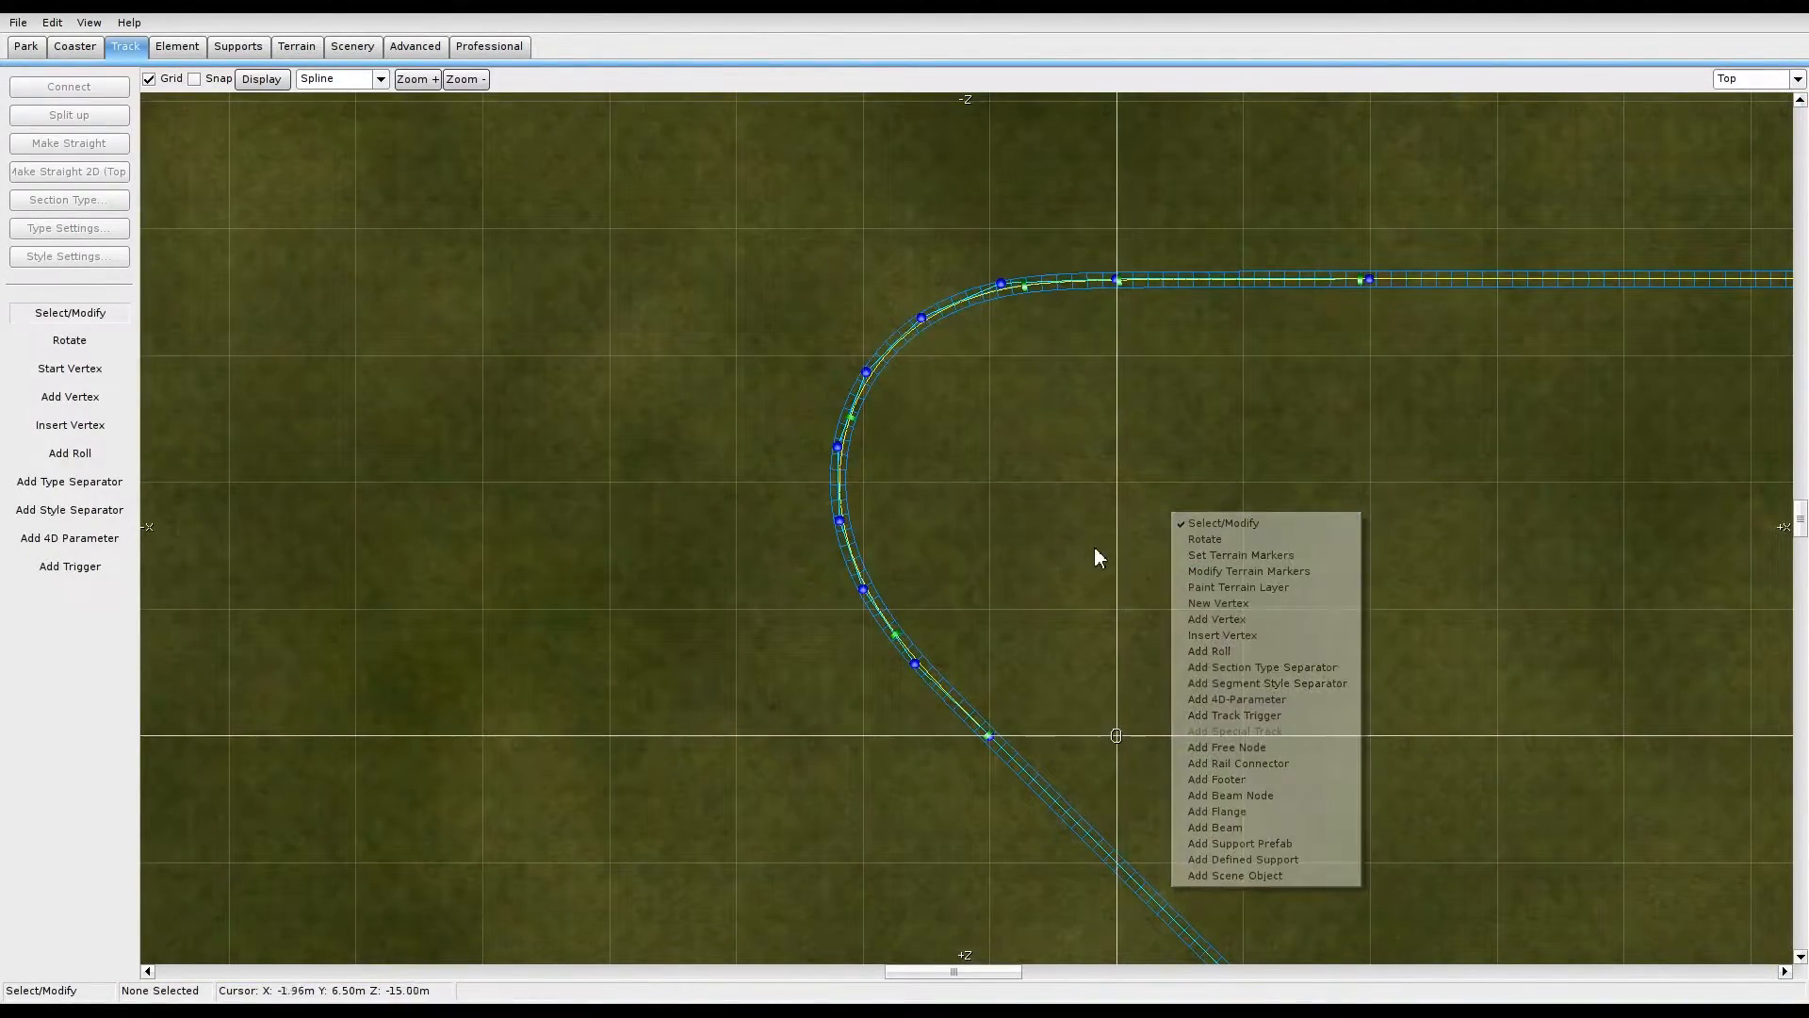
{"action": "right_click_drag", "start_coordinate": [1170, 579], "coordinate": [768, 468]}
{"action": "right_click_drag", "start_coordinate": [999, 428], "coordinate": [1266, 416]}
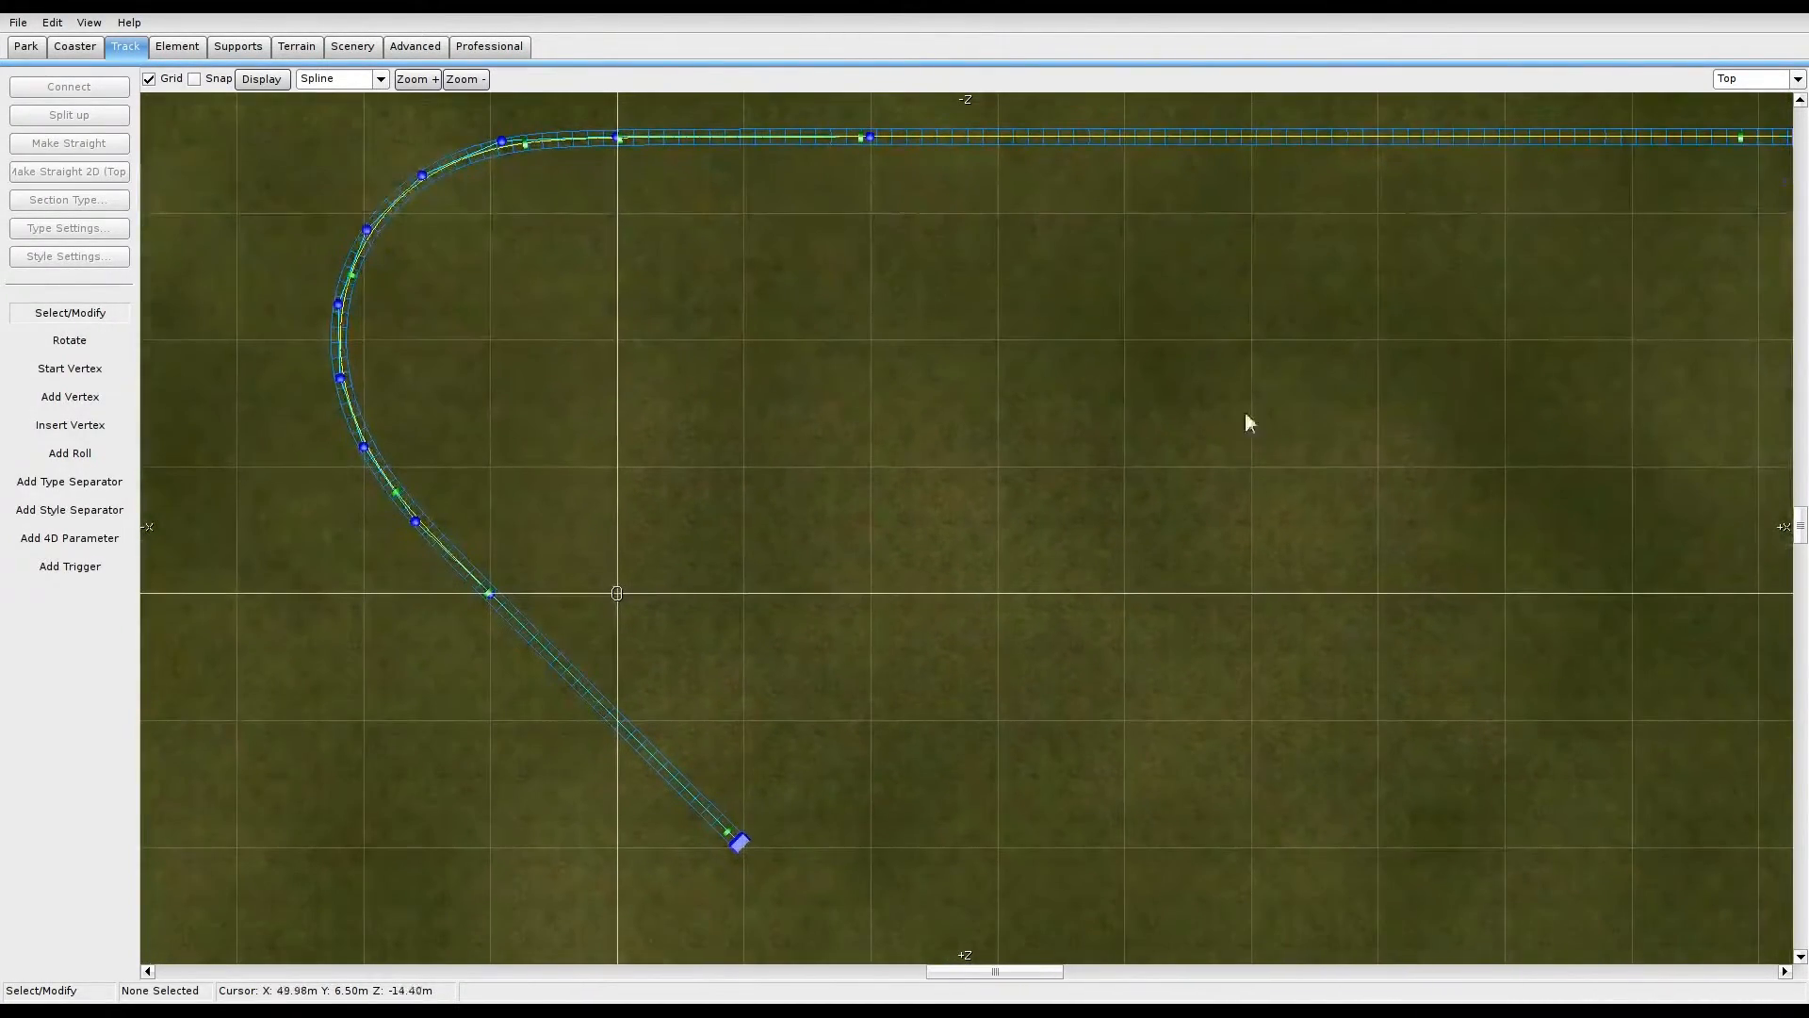
{"action": "right_click_drag", "start_coordinate": [1040, 471], "coordinate": [374, 522]}
{"action": "right_click_drag", "start_coordinate": [940, 309], "coordinate": [761, 482]}
{"action": "scroll", "coordinate": [835, 456], "scroll_direction": "up", "scroll_amount": 4}
{"action": "right_click_drag", "start_coordinate": [899, 392], "coordinate": [954, 595]}
{"action": "double_click", "coordinate": [974, 422]}
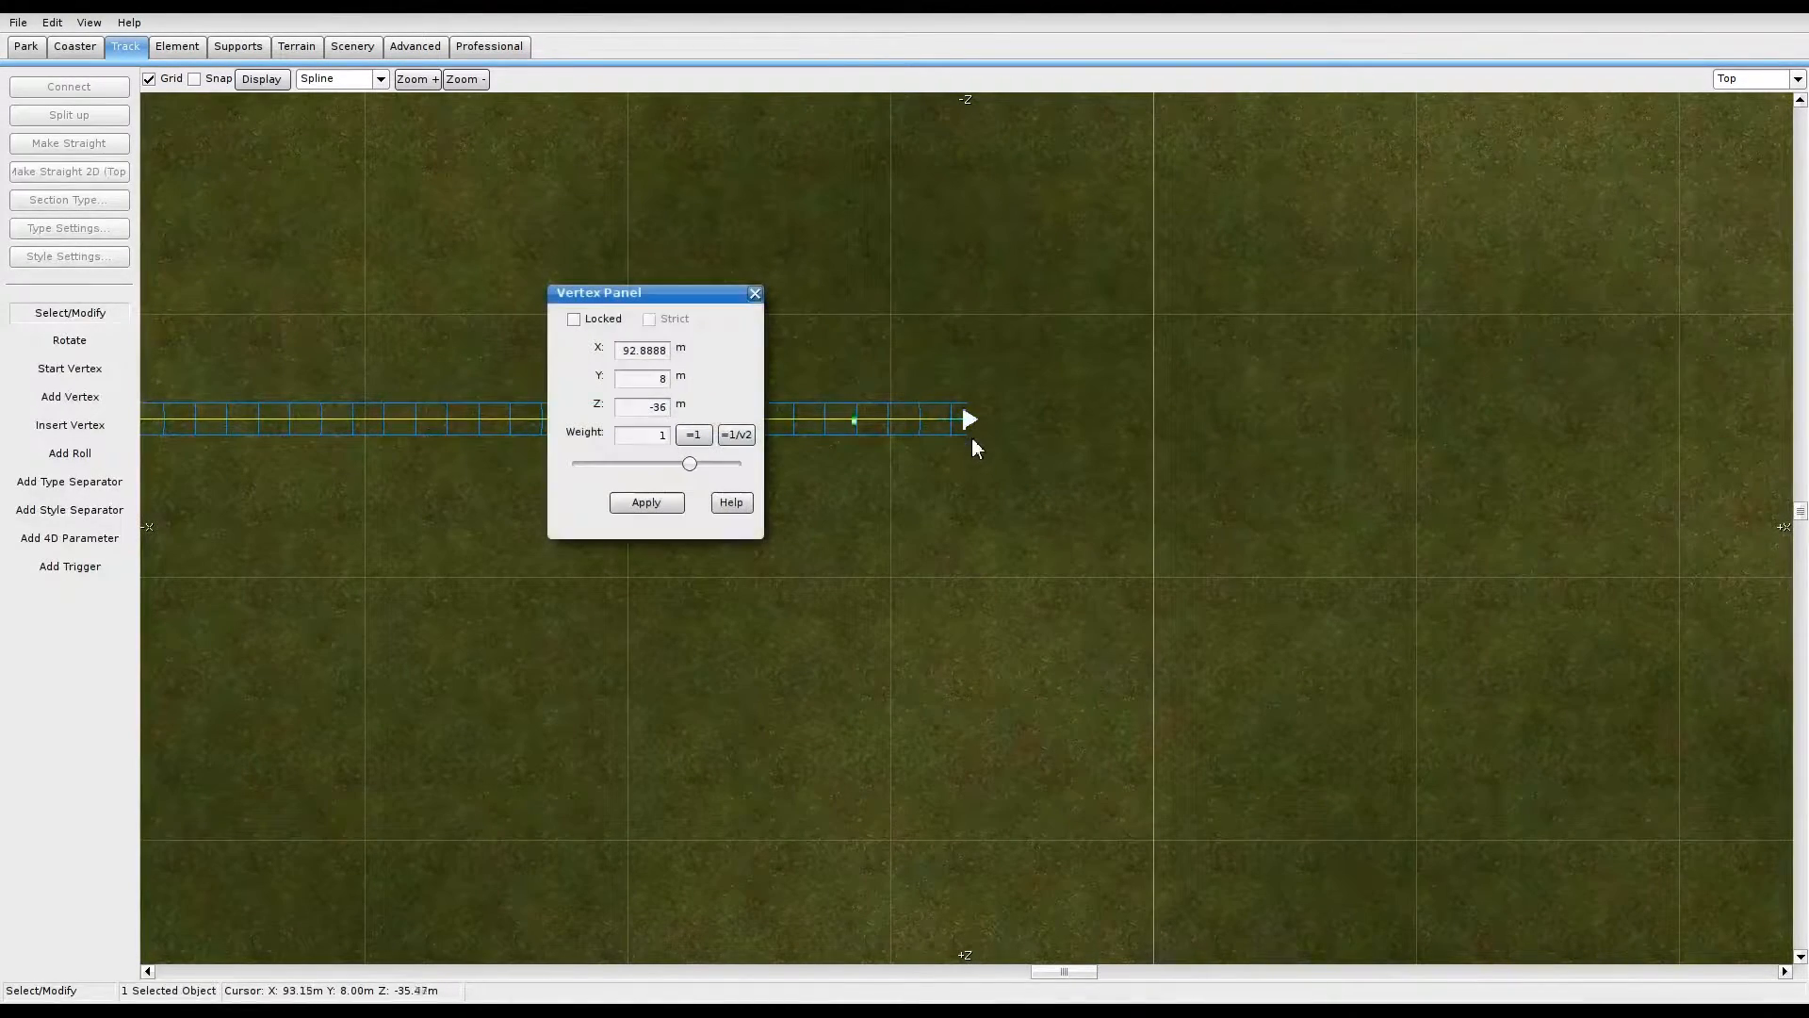
{"action": "left_click", "coordinate": [662, 378]}
{"action": "type", "text": "55"}
{"action": "left_click", "coordinate": [647, 502]}
{"action": "left_click", "coordinate": [755, 293]}
Step: Examine the slope of the raised exit track in the Perspective view
{"action": "right_click", "coordinate": [965, 617]}
{"action": "left_click", "coordinate": [748, 579]}
{"action": "right_click_drag", "start_coordinate": [845, 641], "coordinate": [1012, 524]}
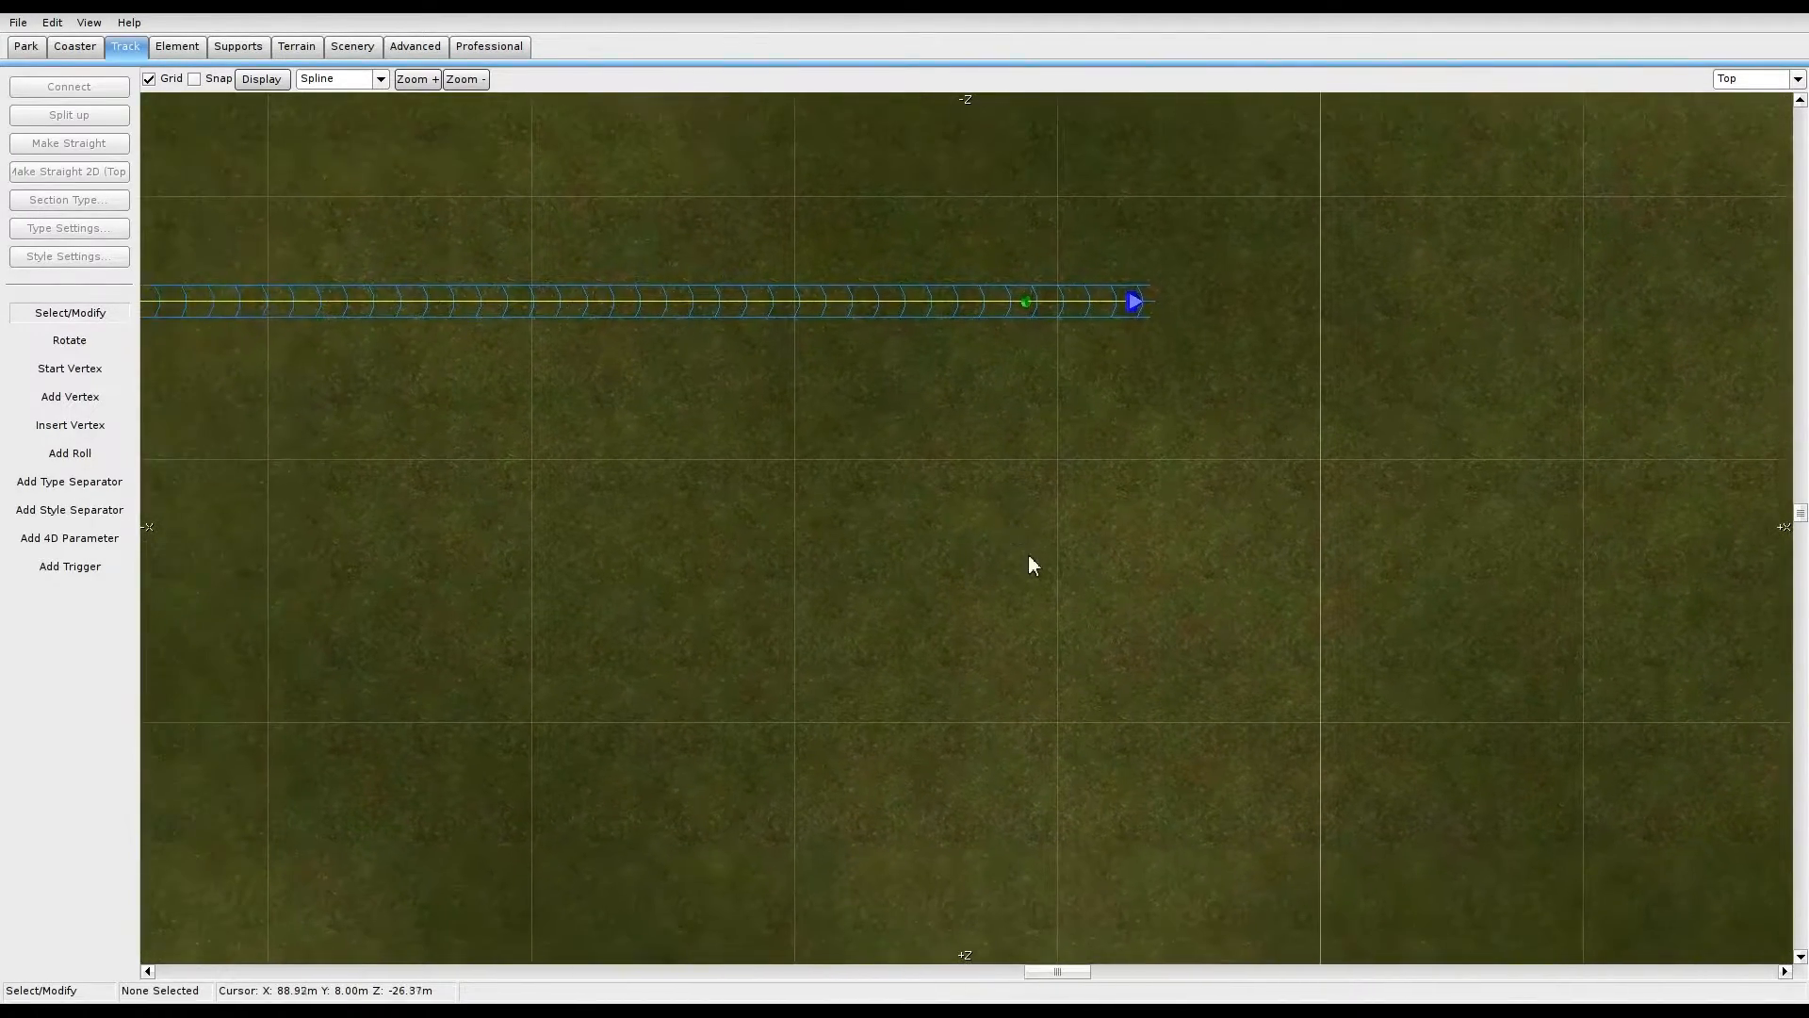
{"action": "left_click", "coordinate": [1797, 79]}
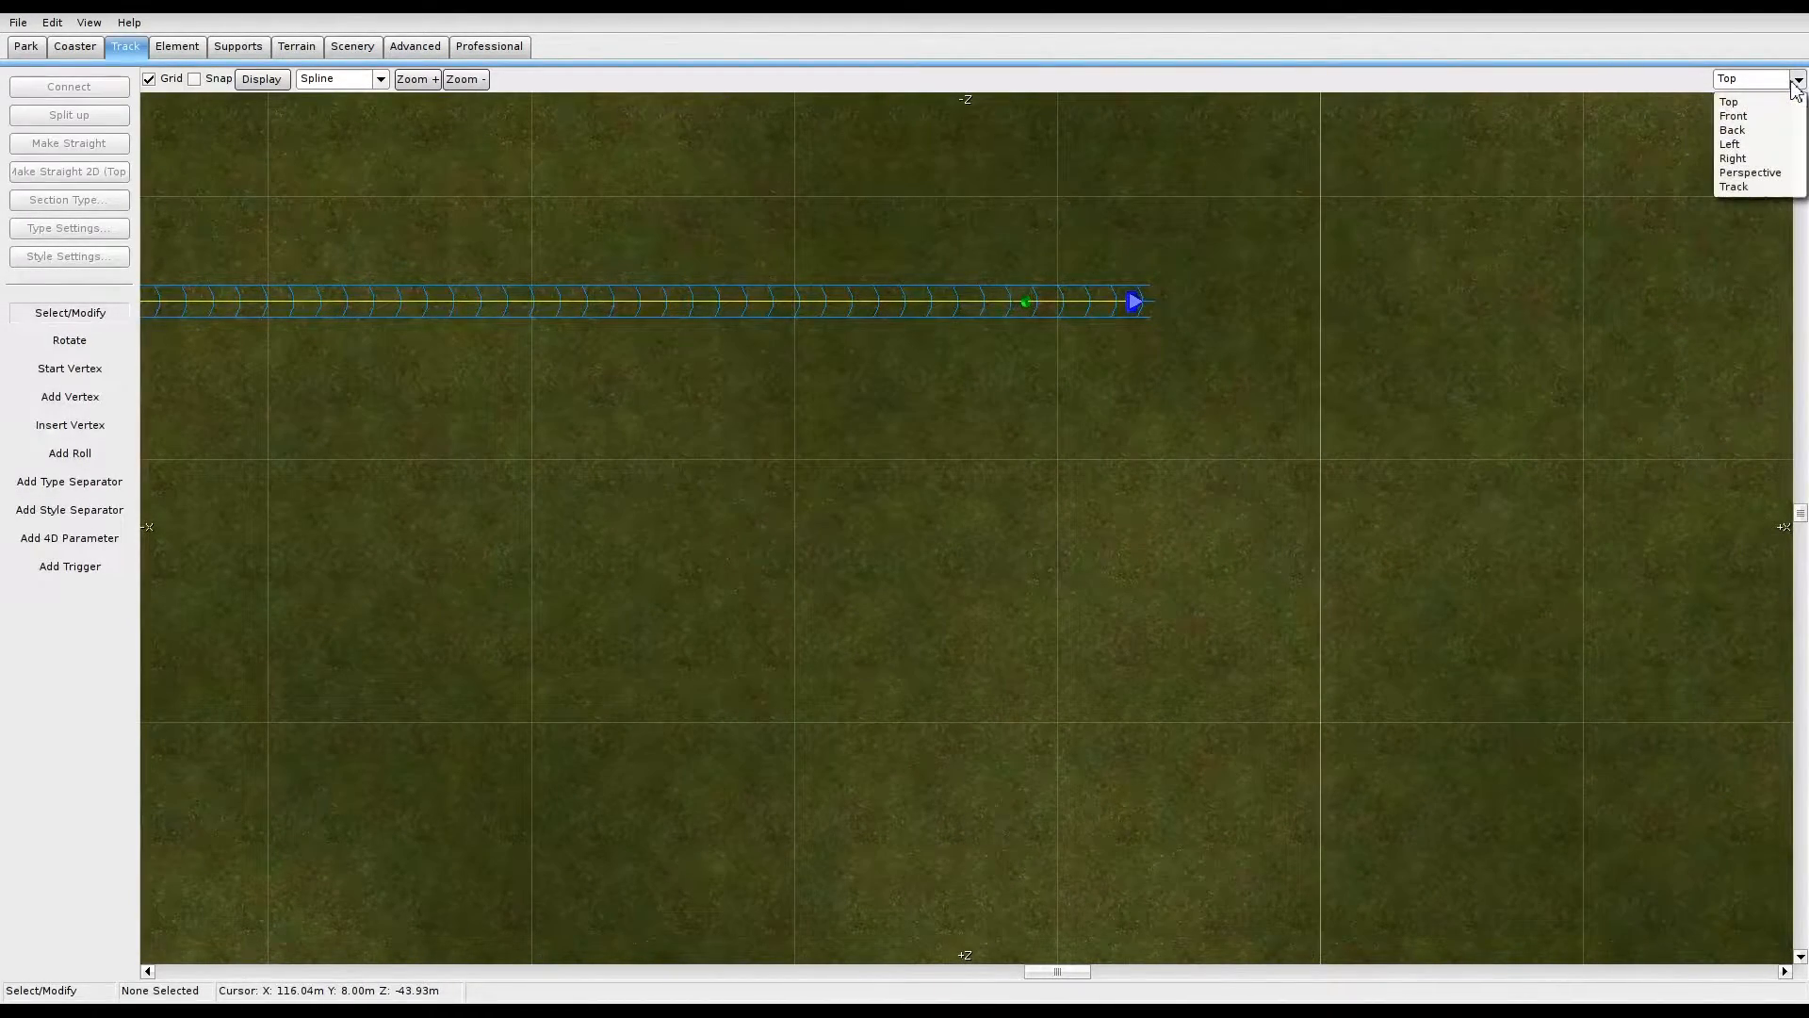
{"action": "left_click", "coordinate": [1748, 182]}
{"action": "right_click_drag", "start_coordinate": [975, 536], "coordinate": [848, 480]}
{"action": "key", "text": "w"}
{"action": "key", "text": "d"}
{"action": "key", "text": "d"}
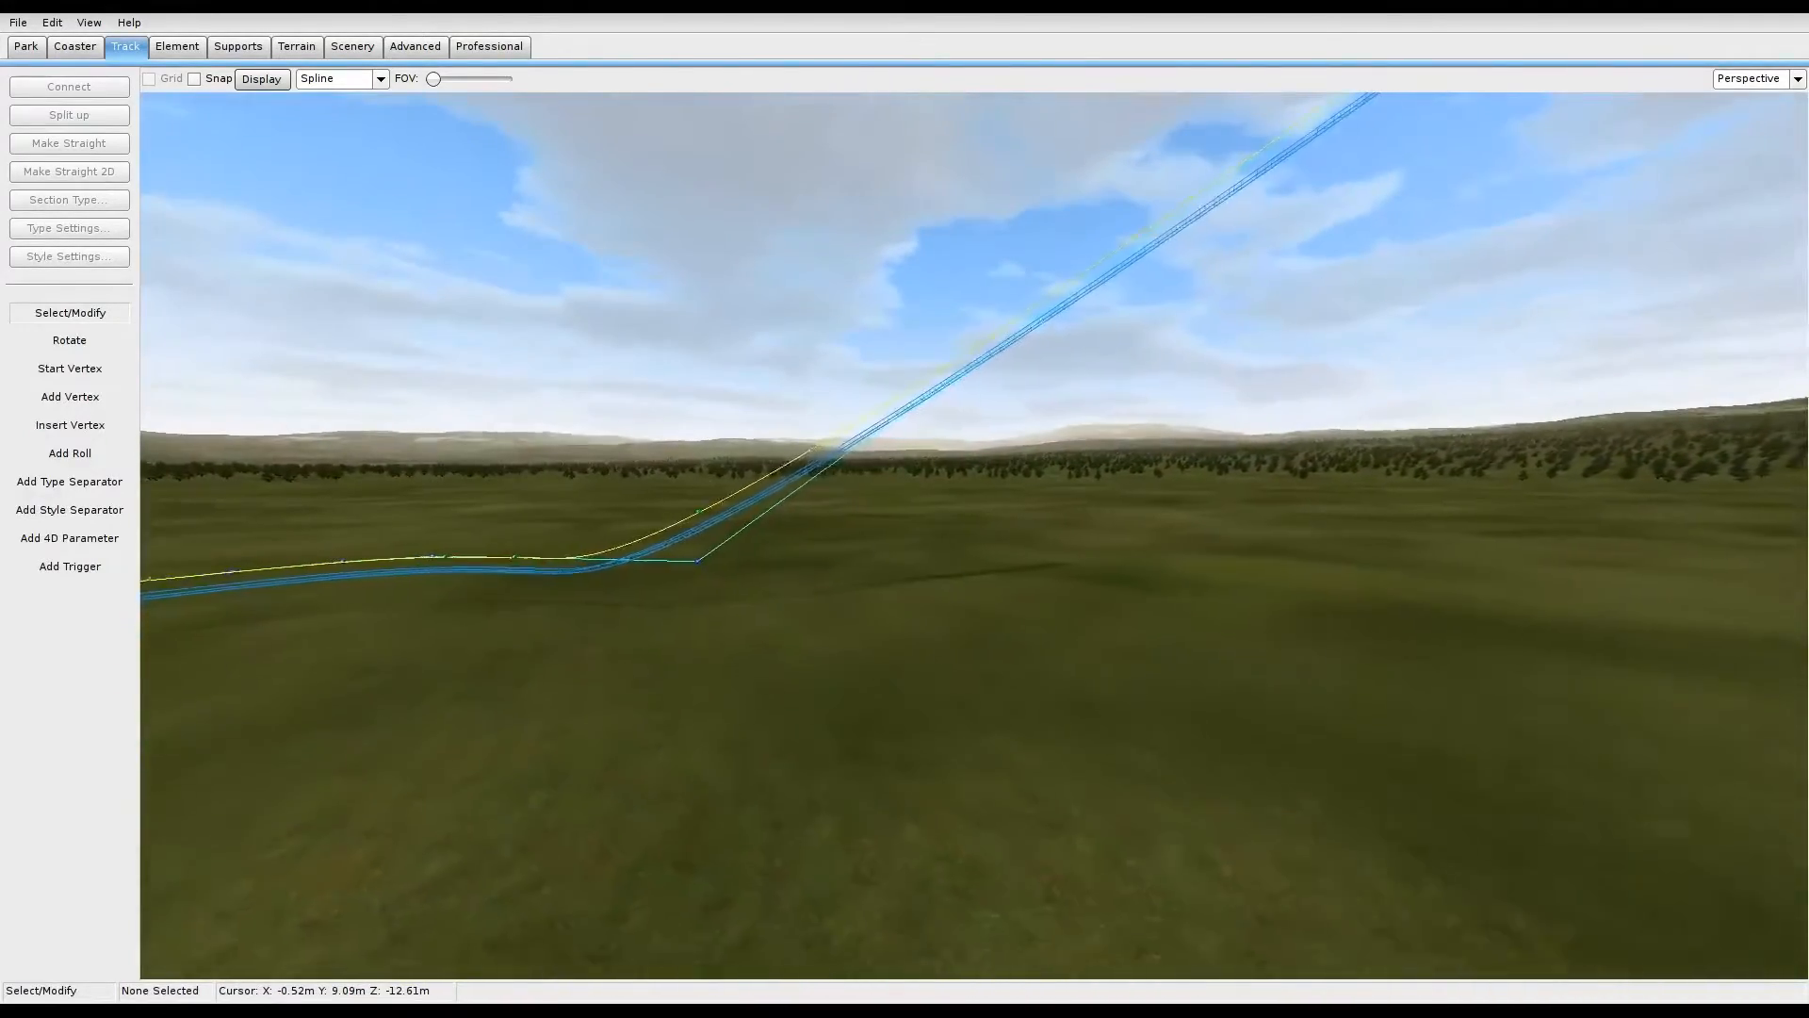
{"action": "key", "text": "s"}
{"action": "right_click_drag", "start_coordinate": [1232, 571], "coordinate": [1317, 460]}
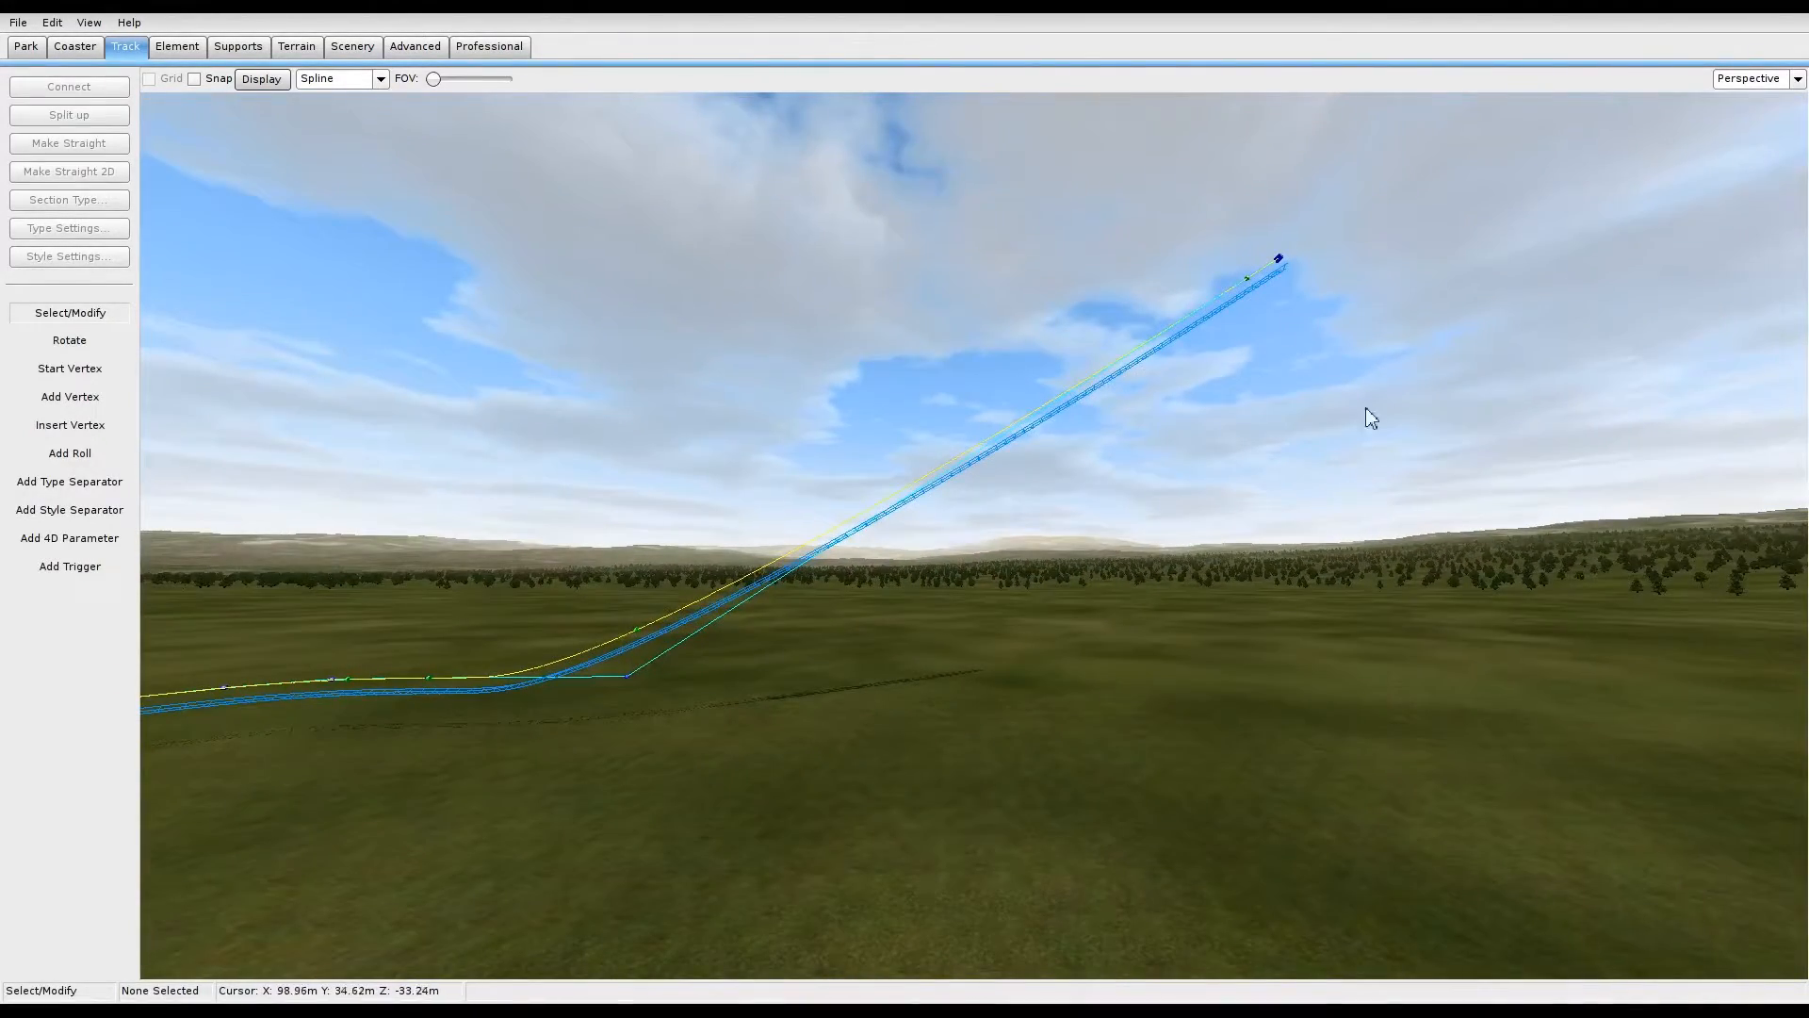
Step: Set the X position of the climb's end vertex to 100 m
{"action": "left_click", "coordinate": [1798, 81]}
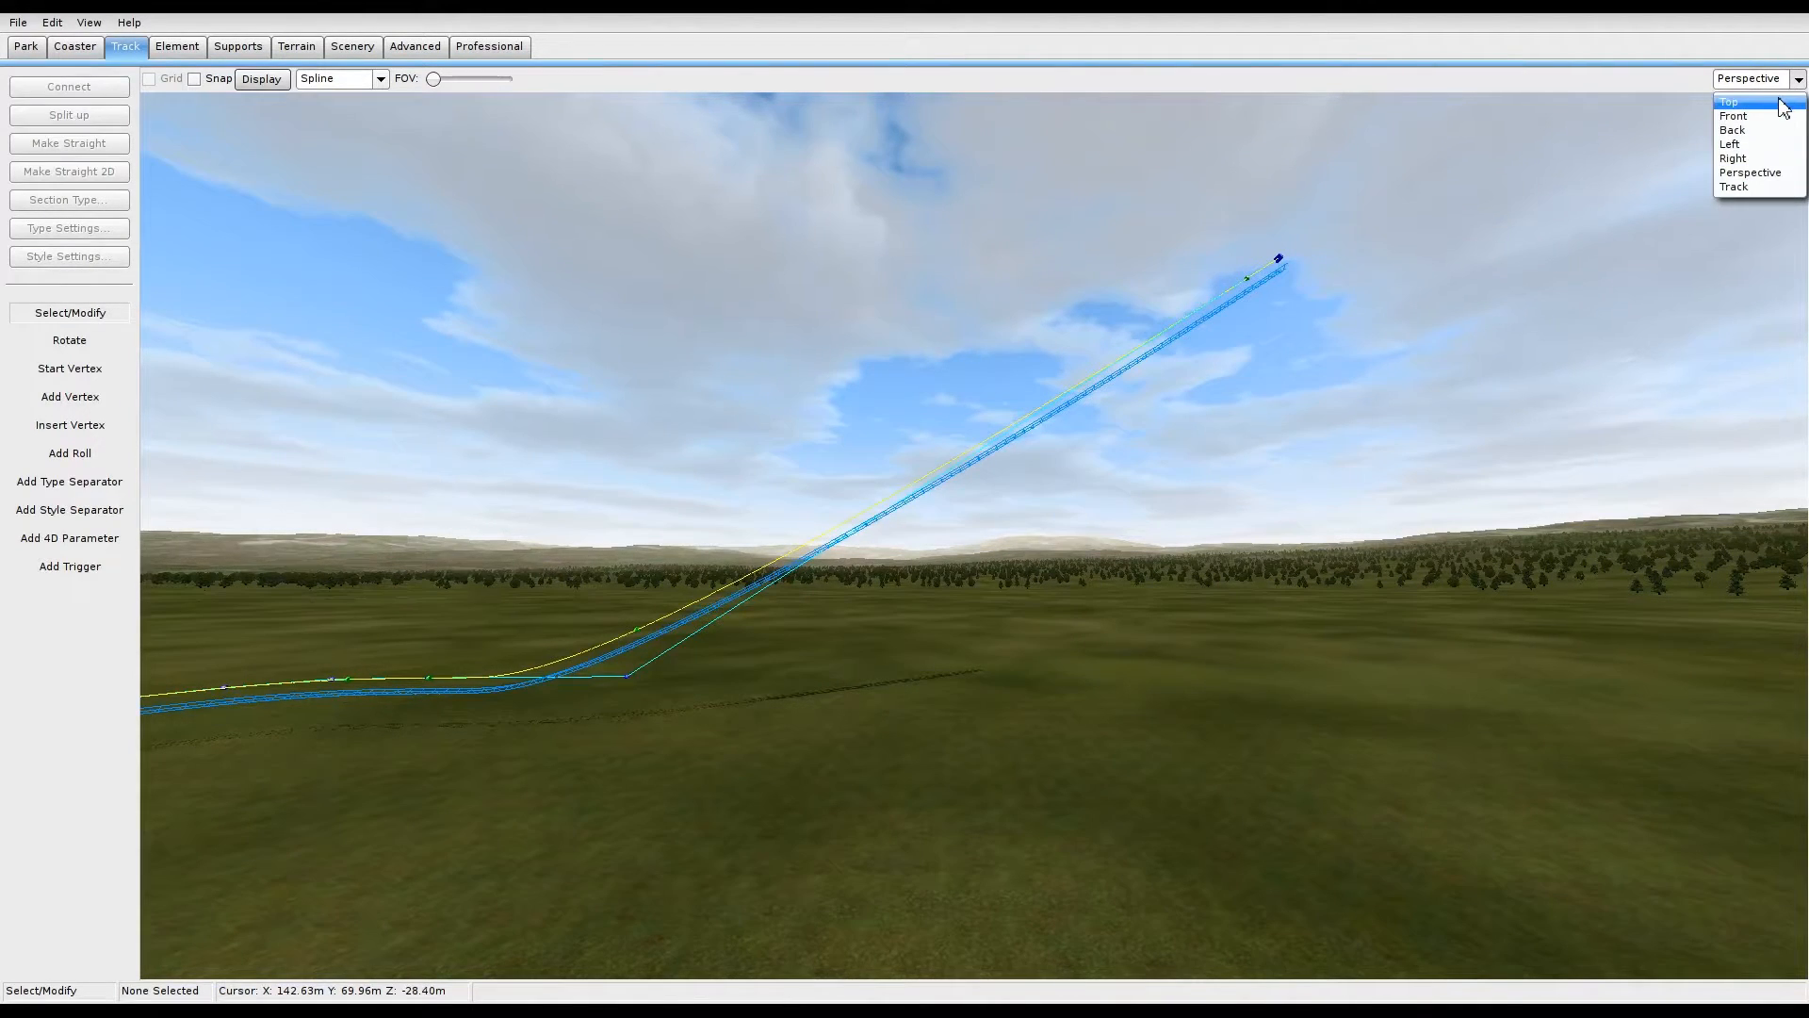
{"action": "left_click", "coordinate": [1781, 101]}
{"action": "right_click_drag", "start_coordinate": [1474, 387], "coordinate": [888, 476]}
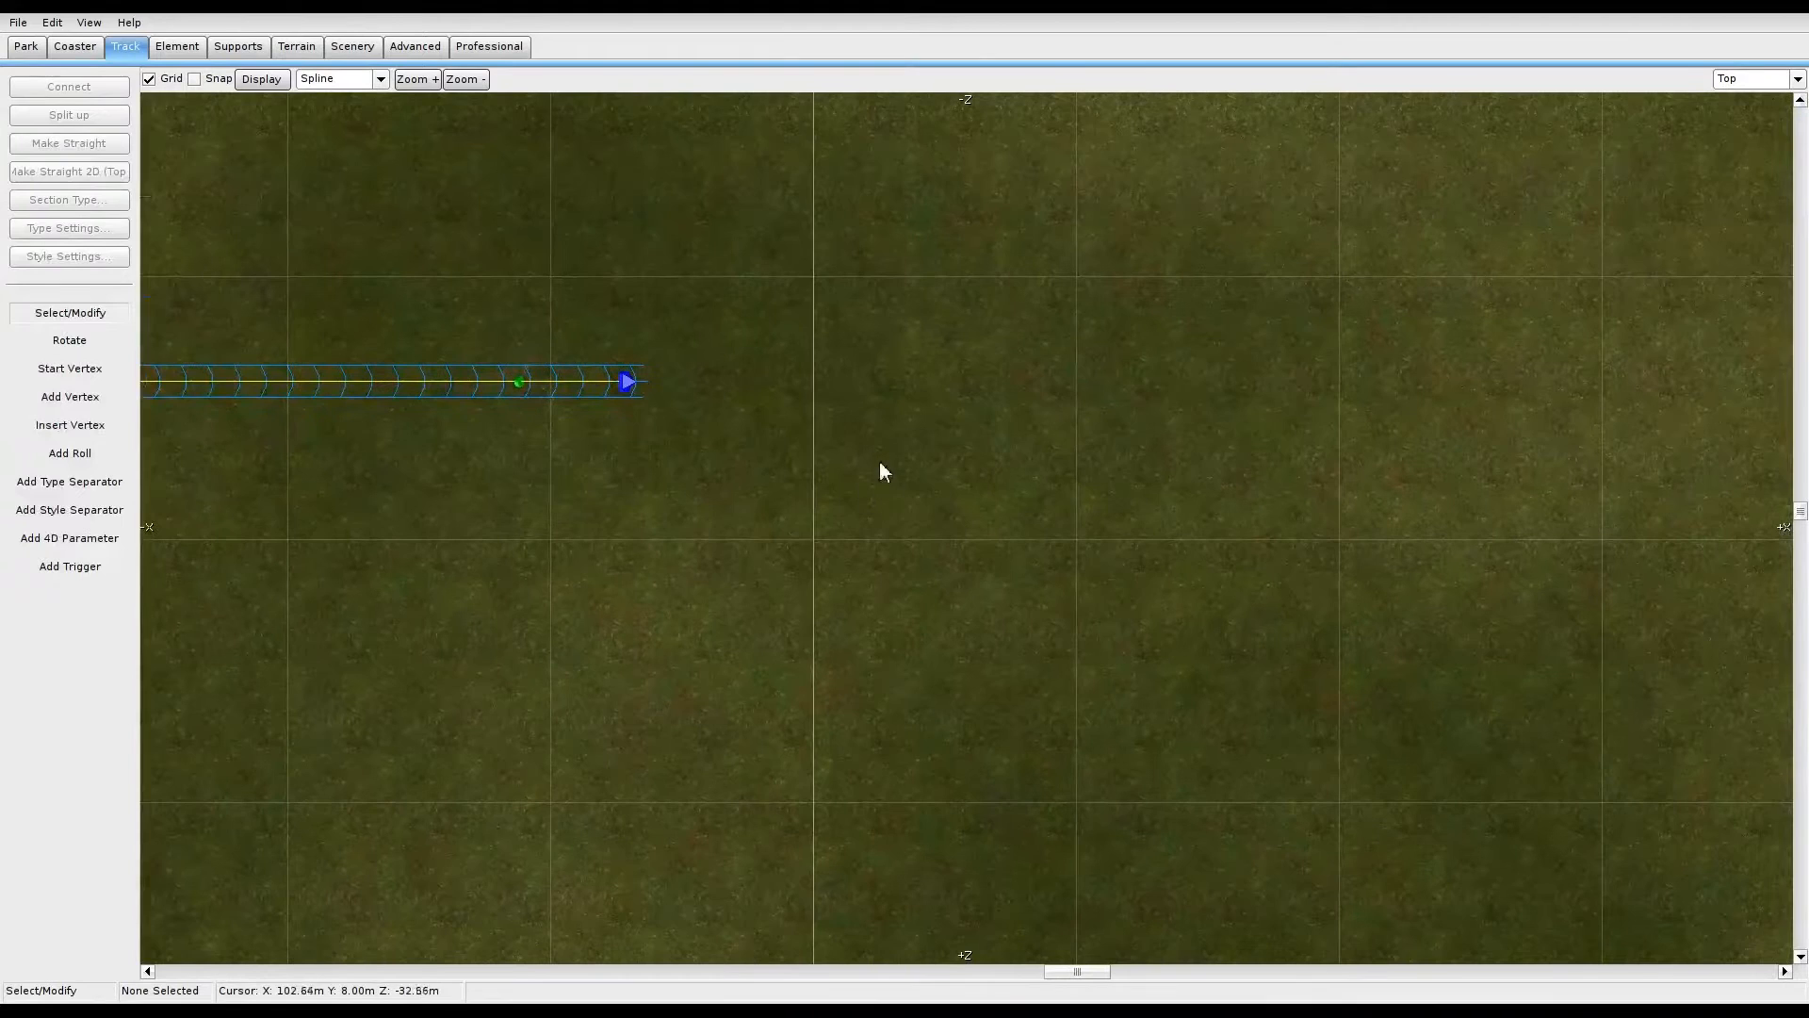
{"action": "double_click", "coordinate": [628, 381]}
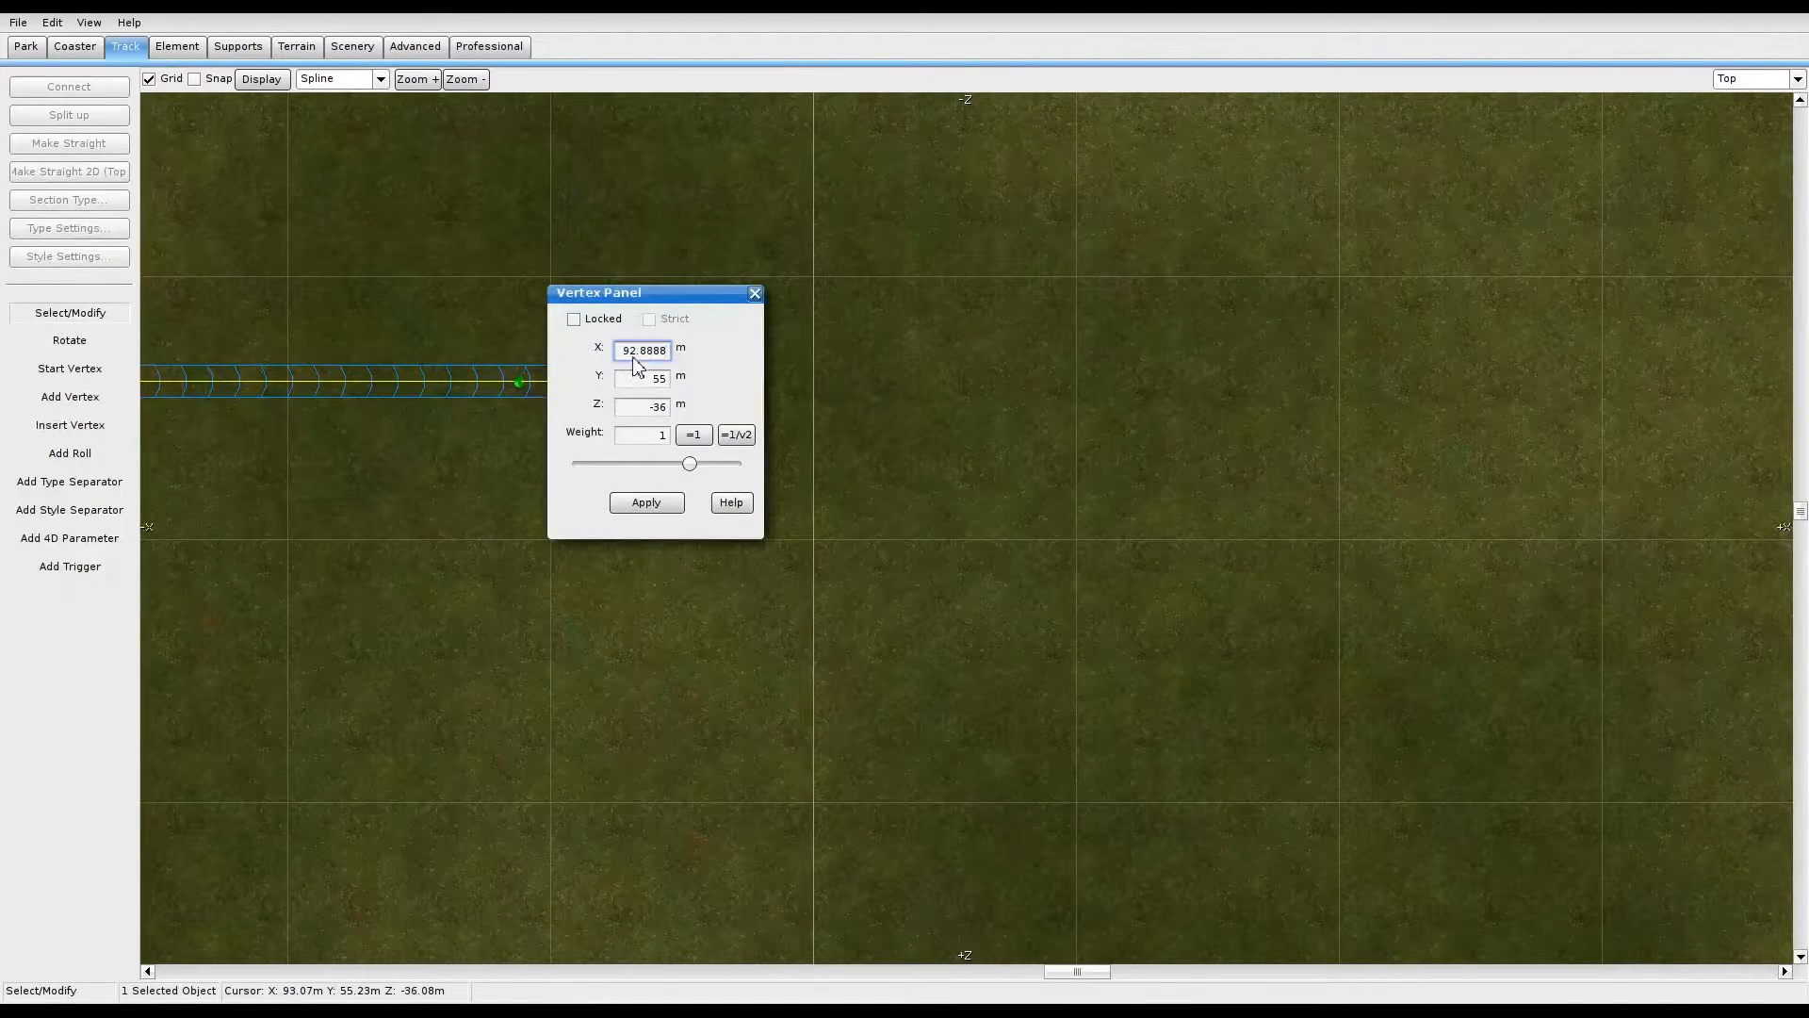
{"action": "double_click", "coordinate": [625, 356]}
{"action": "type", "text": "1"}
{"action": "left_click", "coordinate": [675, 506]}
Step: Extend the climb's end vertex to X 110 m and close the Vertex Panel
{"action": "right_click_drag", "start_coordinate": [896, 381], "coordinate": [1040, 568]}
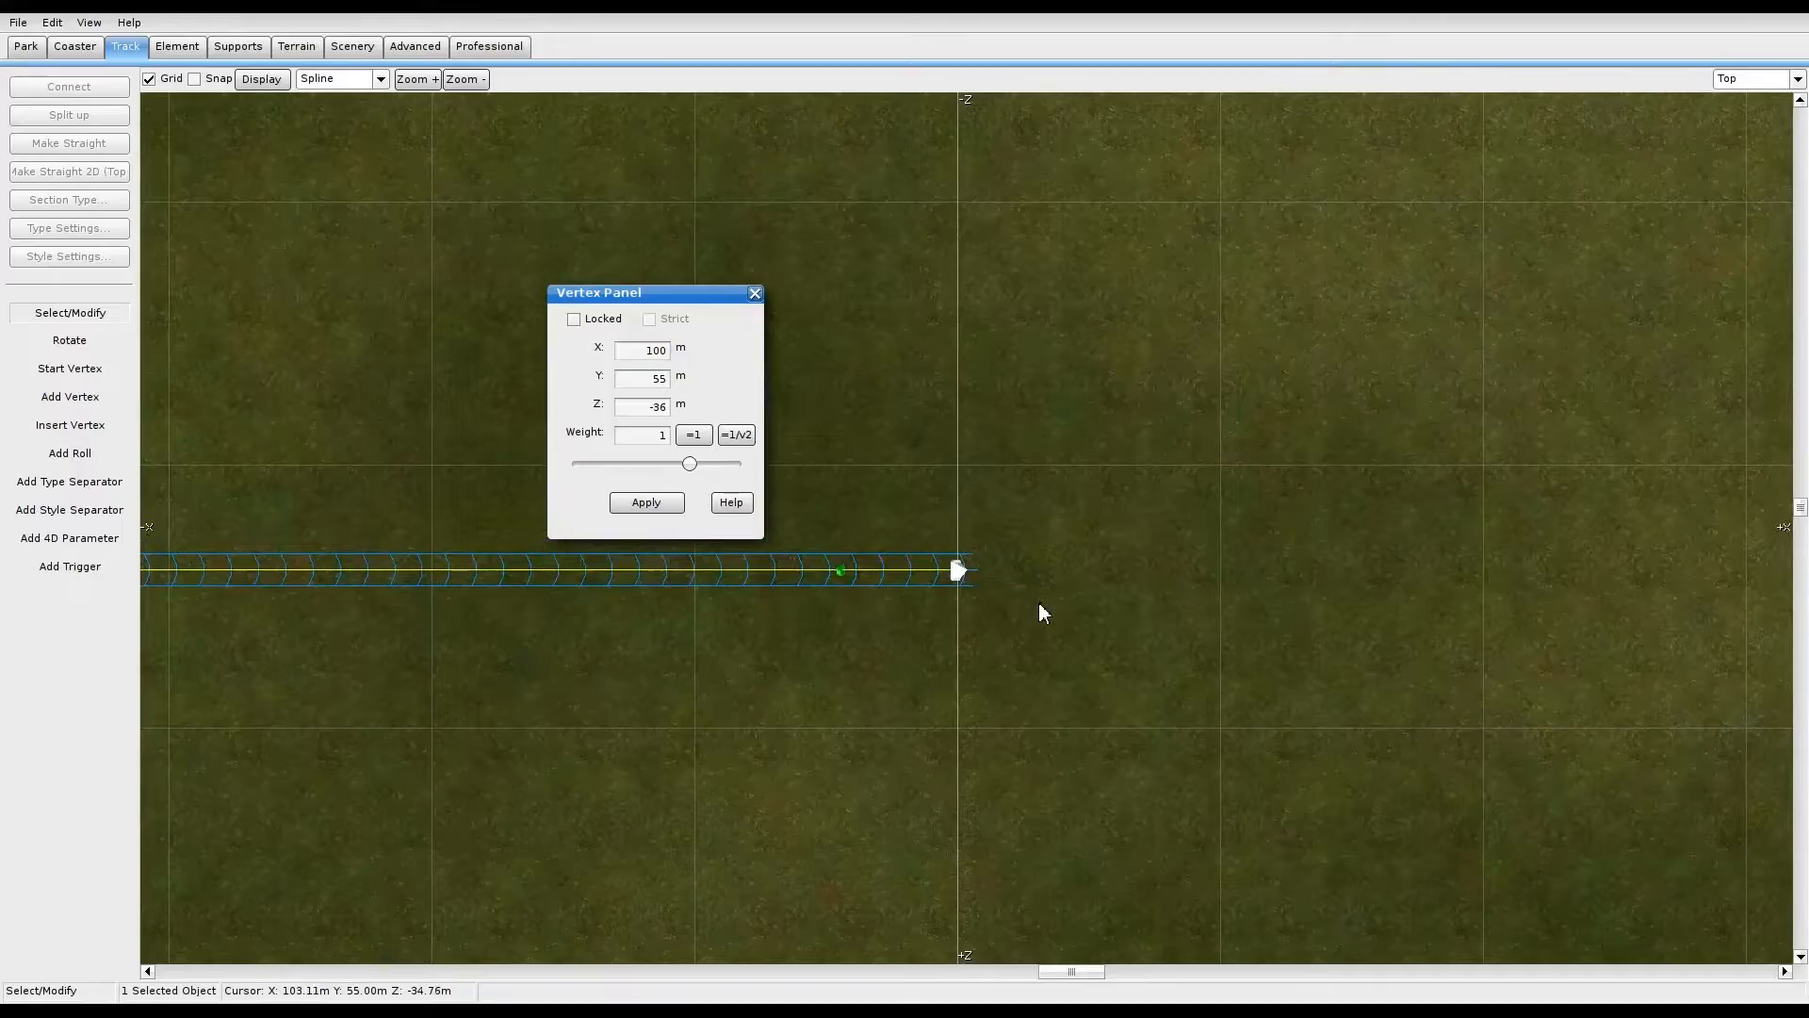
{"action": "scroll", "coordinate": [1041, 592], "scroll_direction": "up", "scroll_amount": 2}
{"action": "scroll", "coordinate": [1310, 576], "scroll_direction": "up", "scroll_amount": 2}
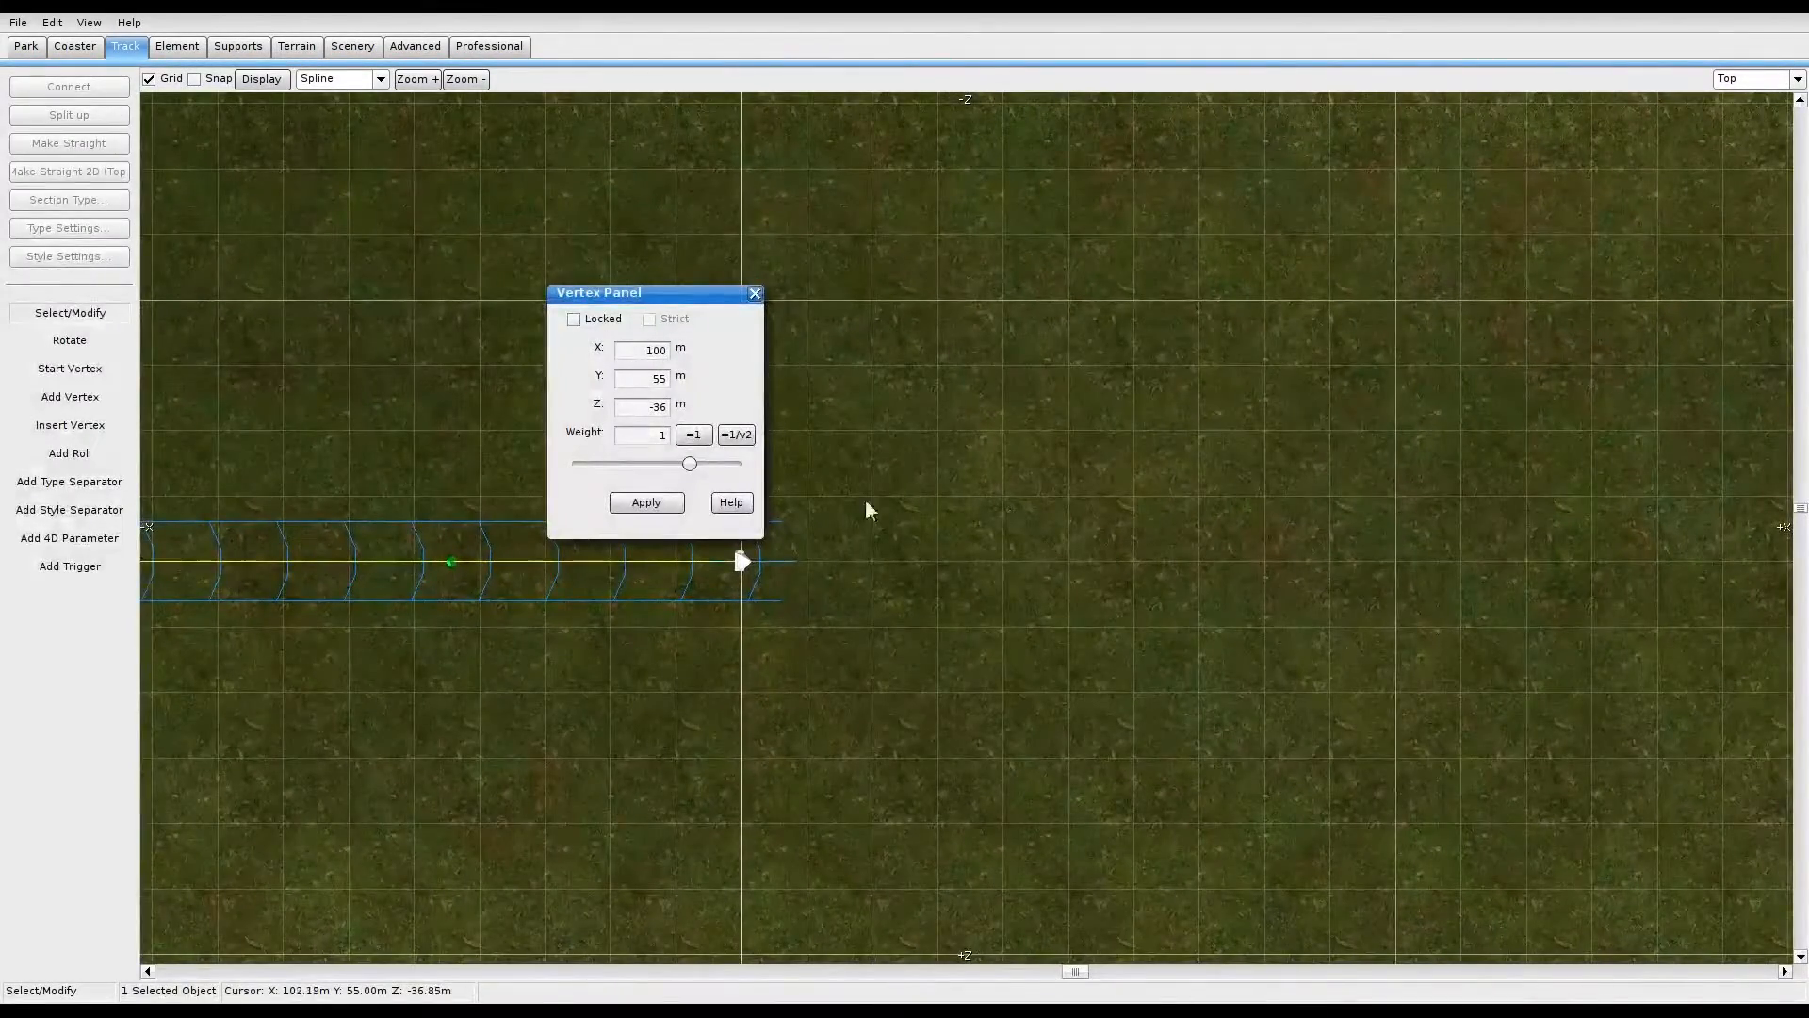
{"action": "key", "text": "BackSpace"}
{"action": "key", "text": "BackSpace"}
{"action": "left_click", "coordinate": [647, 502]}
{"action": "left_click", "coordinate": [755, 294]}
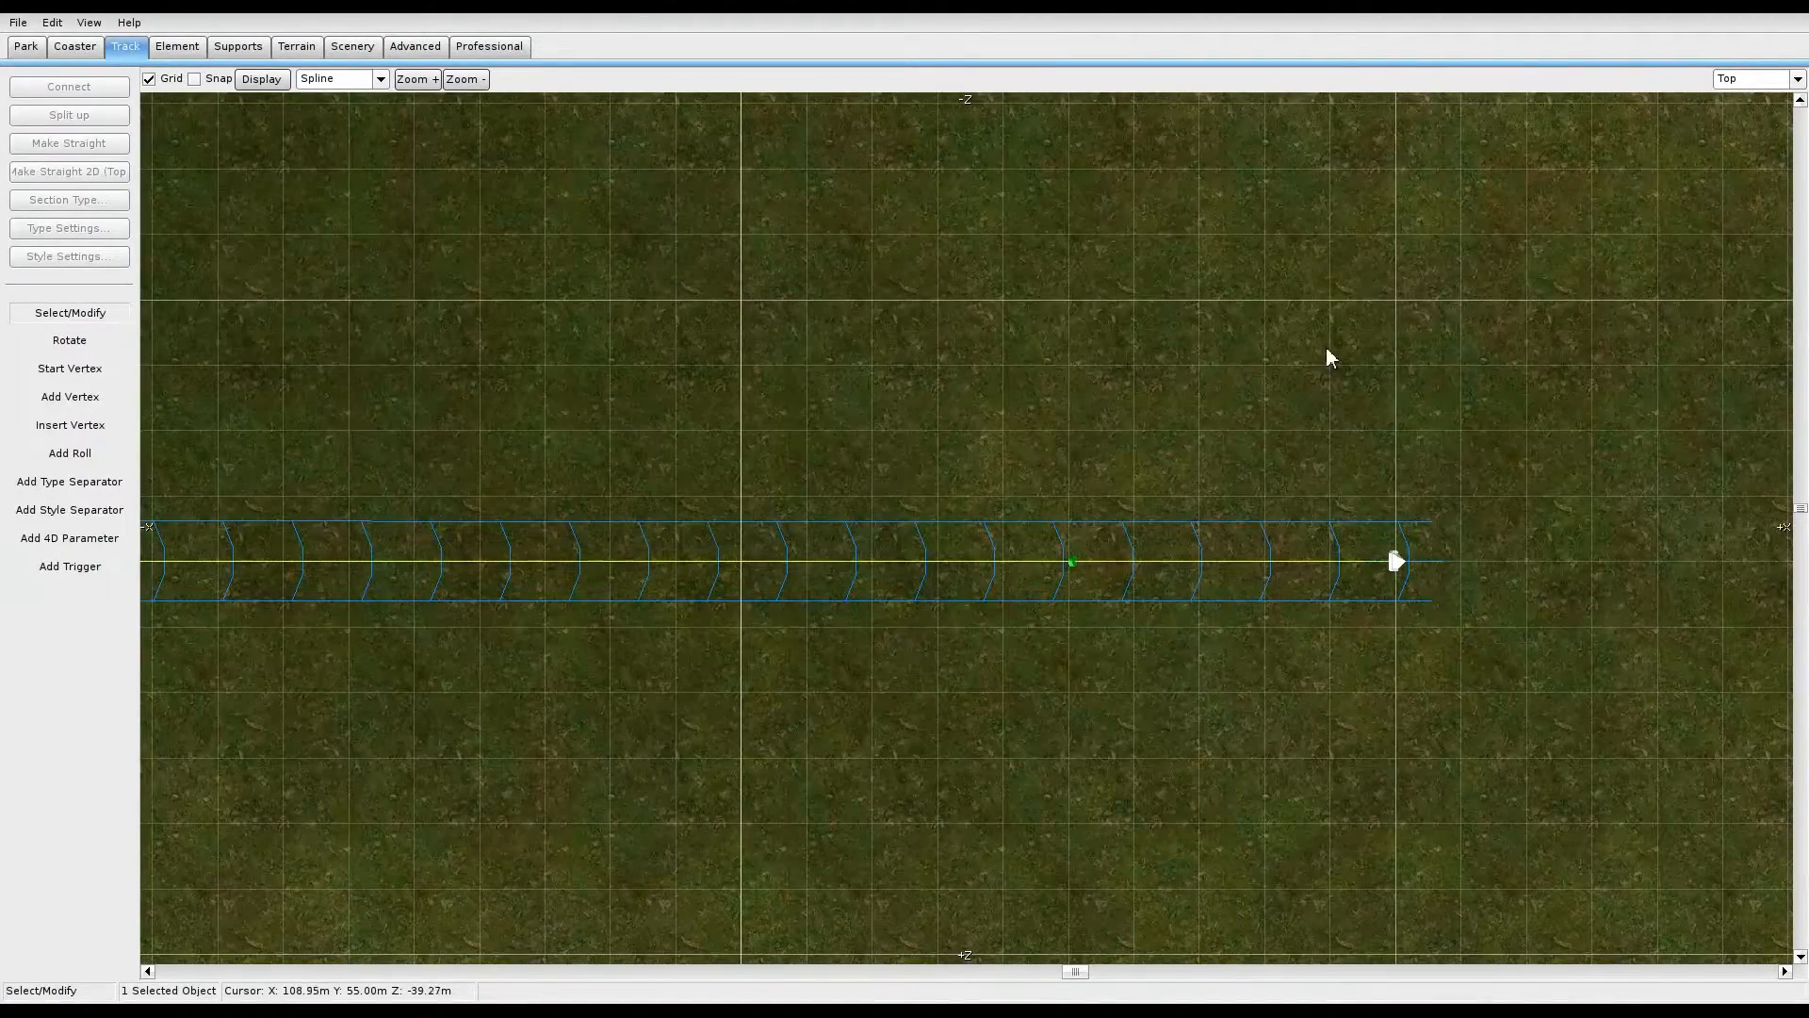
Step: Check the climb's slope in the Perspective view and set its end vertex's X position to 140 m
{"action": "left_click", "coordinate": [1798, 78]}
{"action": "left_click", "coordinate": [1739, 179]}
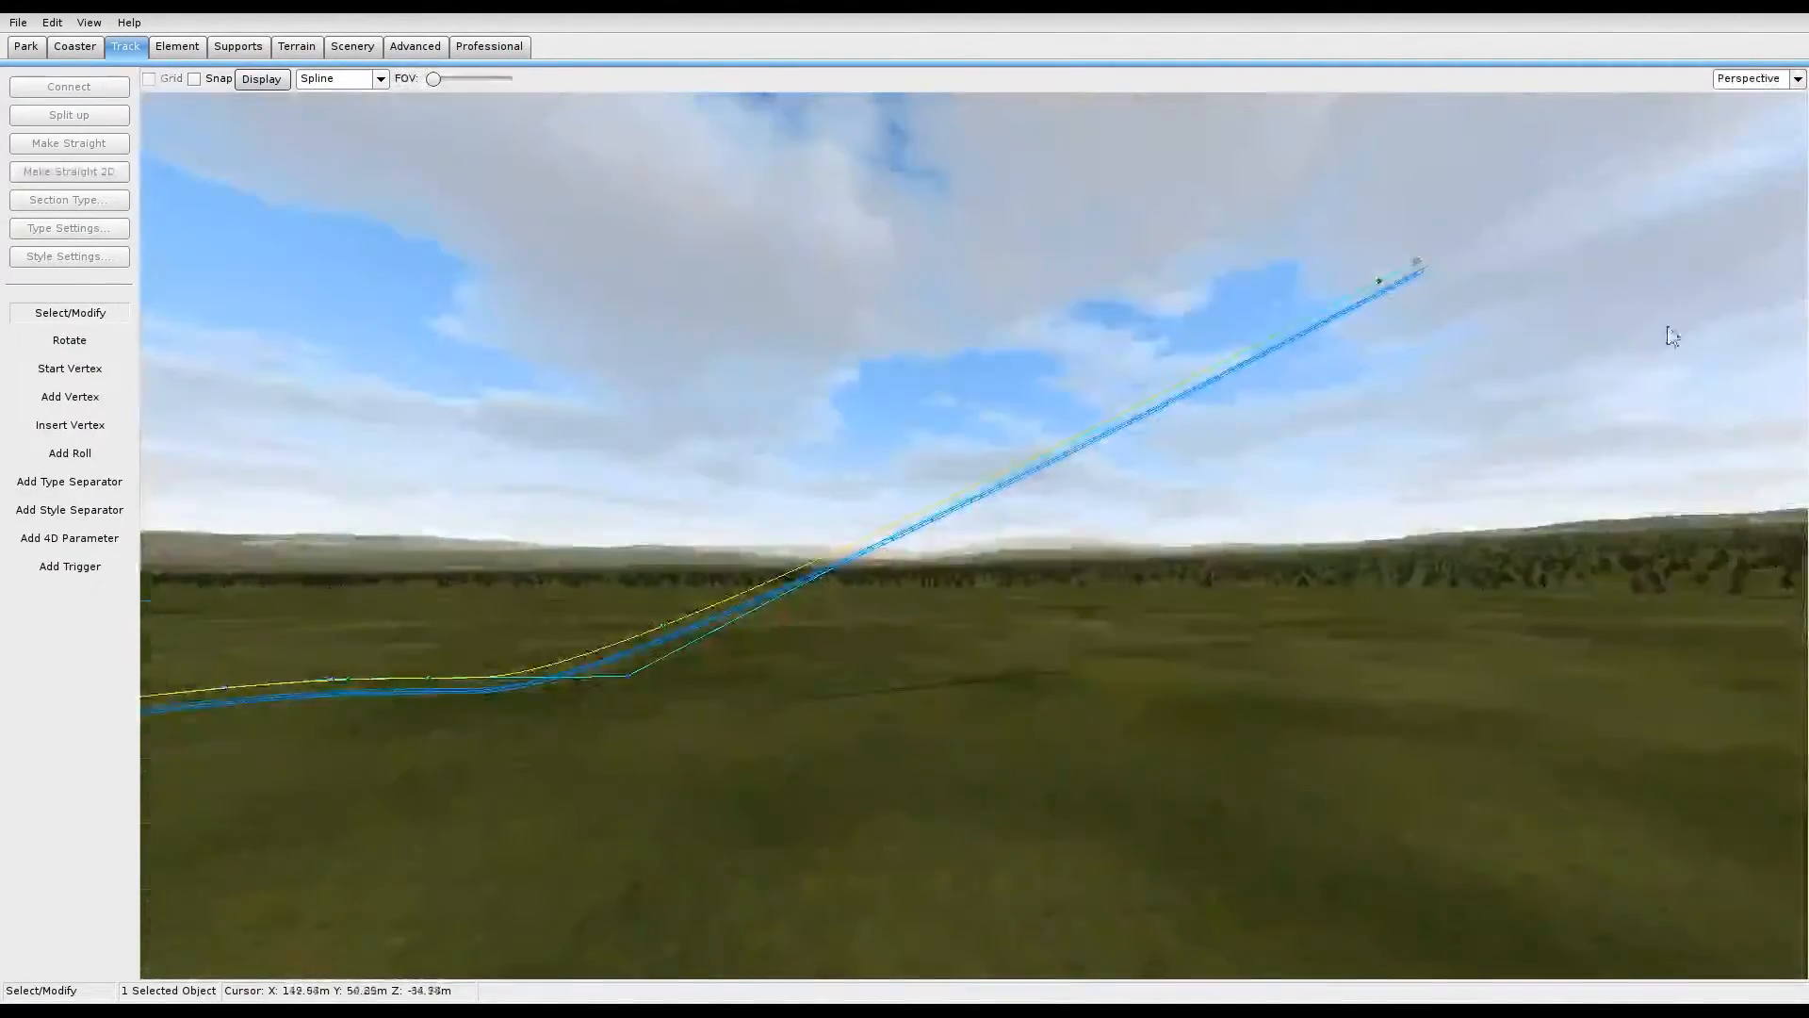
{"action": "key", "text": "w"}
{"action": "right_click_drag", "start_coordinate": [985, 579], "coordinate": [1329, 382]}
{"action": "key", "text": "s"}
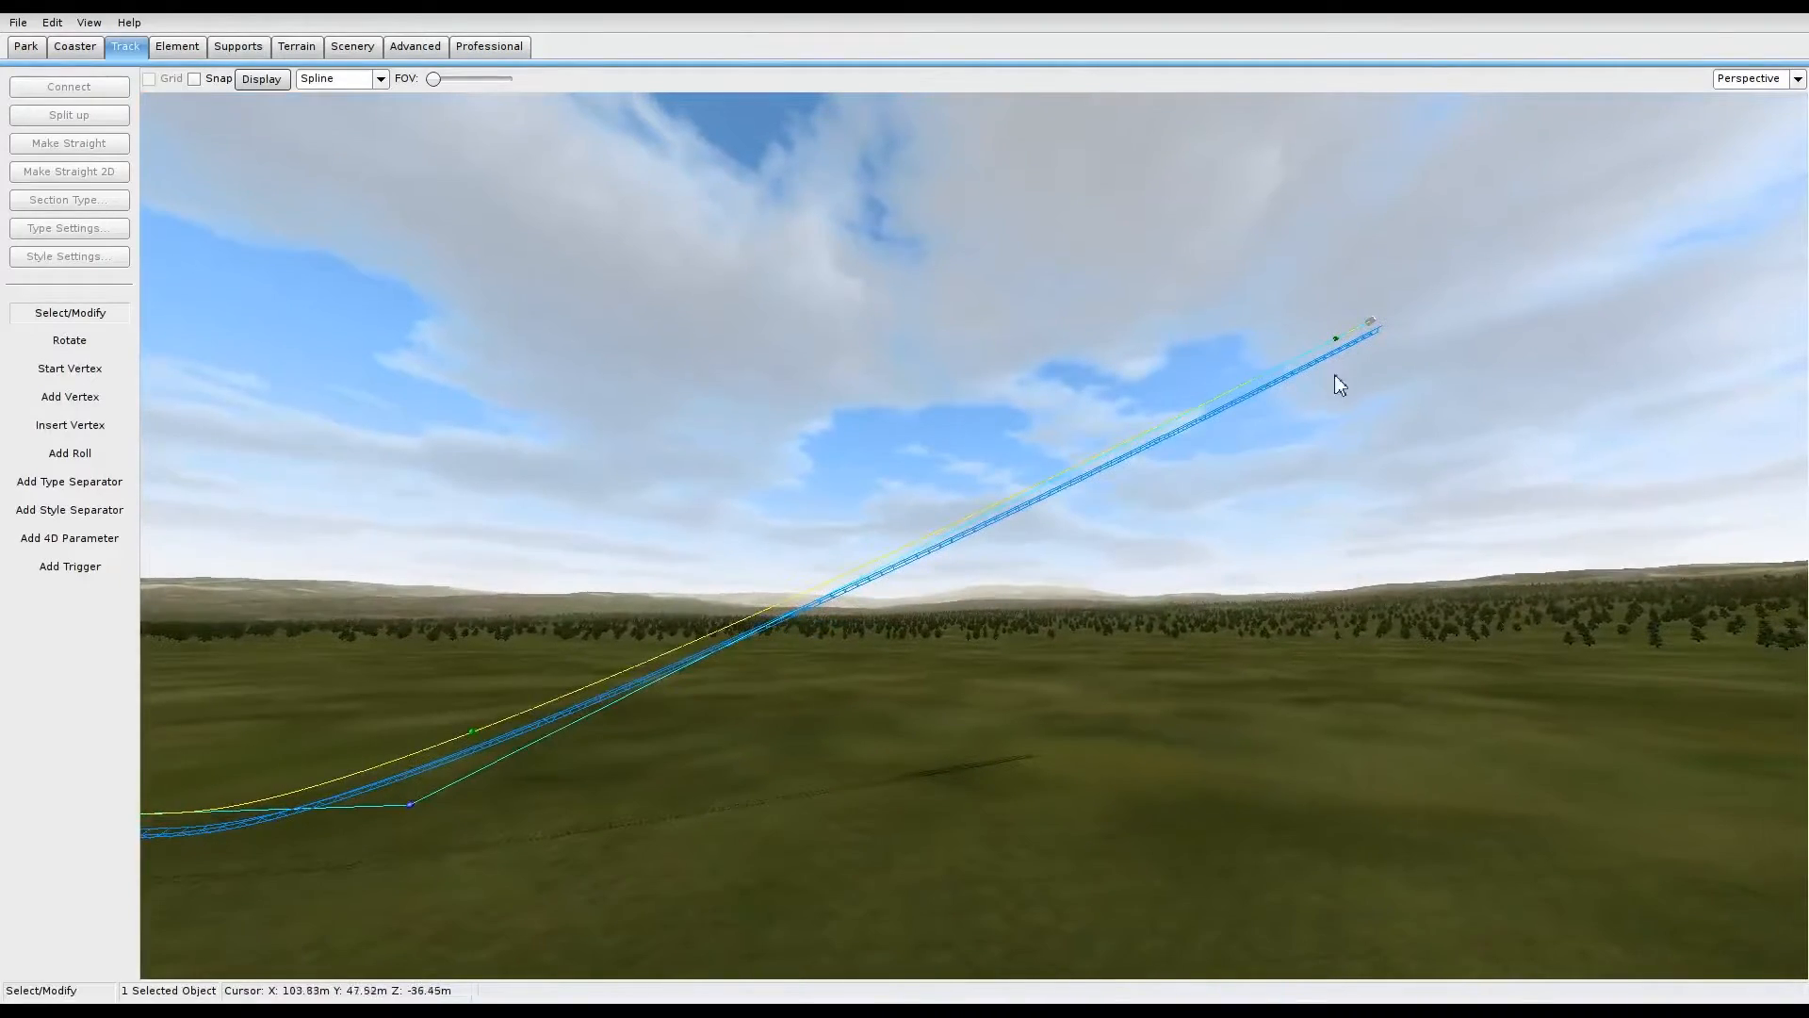
{"action": "left_click", "coordinate": [1798, 79]}
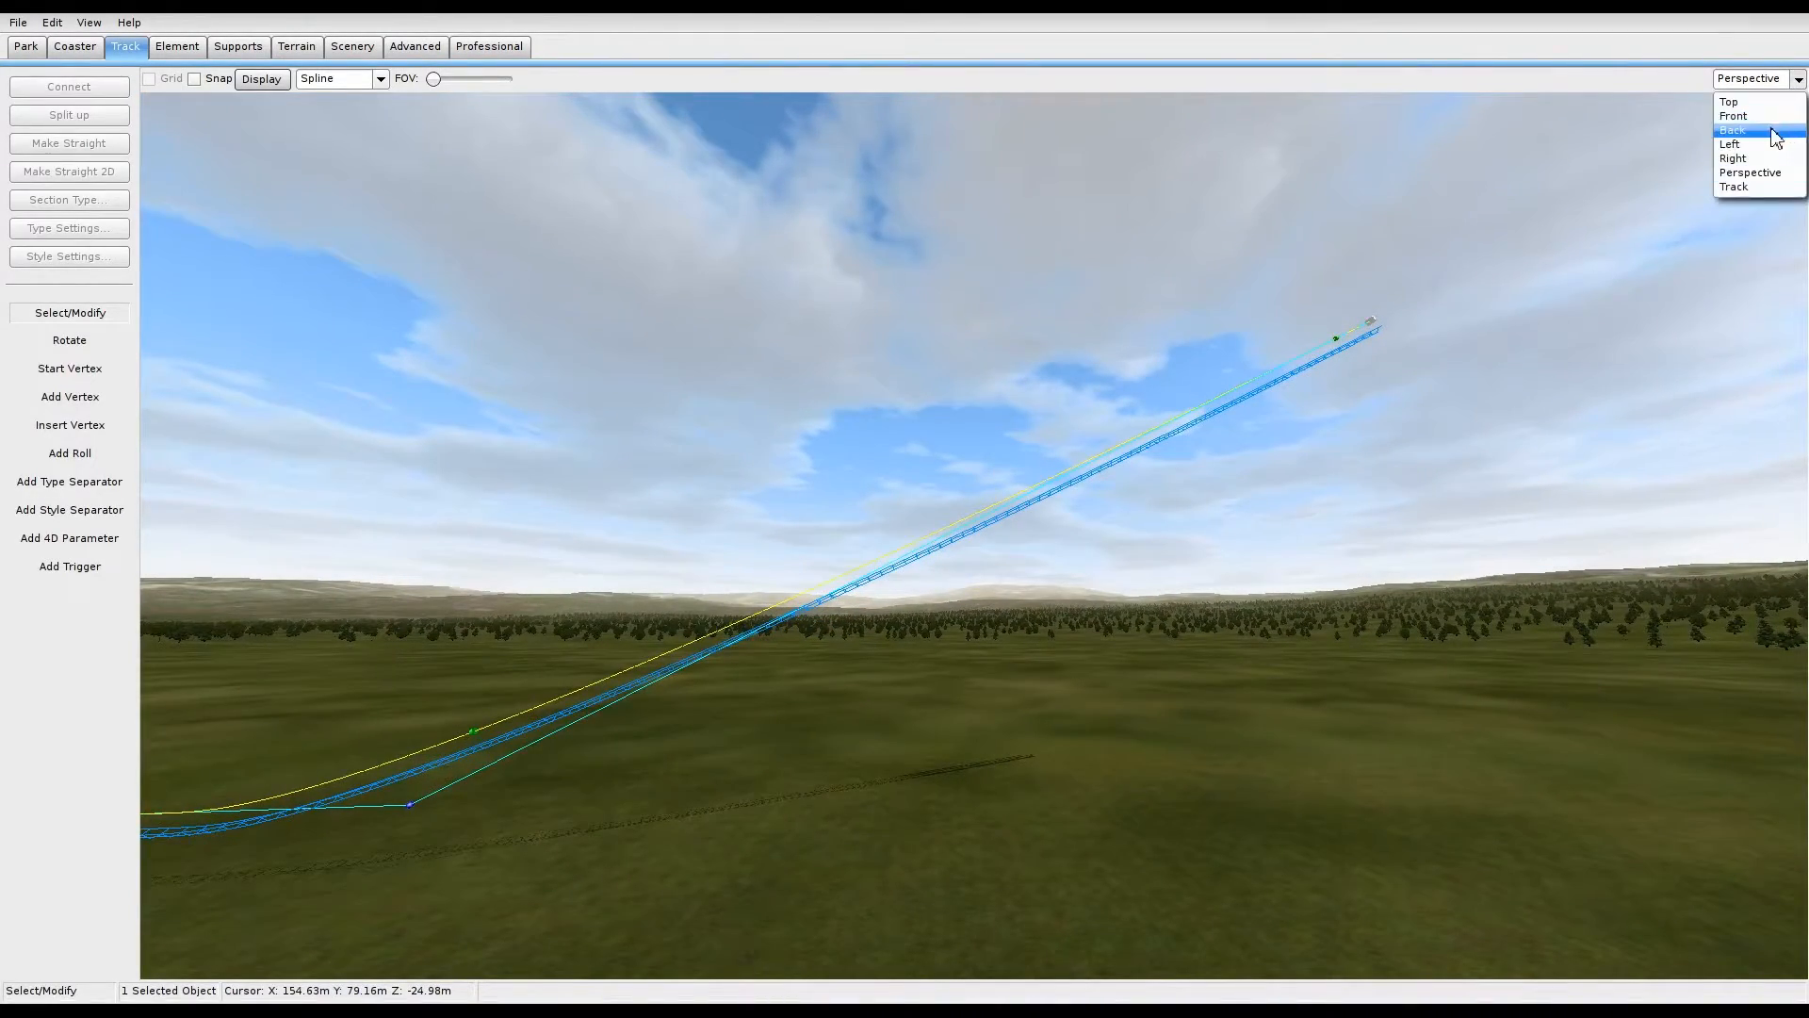
{"action": "left_click", "coordinate": [1743, 100]}
{"action": "right_click_drag", "start_coordinate": [1526, 553], "coordinate": [622, 456]}
{"action": "scroll", "coordinate": [862, 587], "scroll_direction": "down", "scroll_amount": 2}
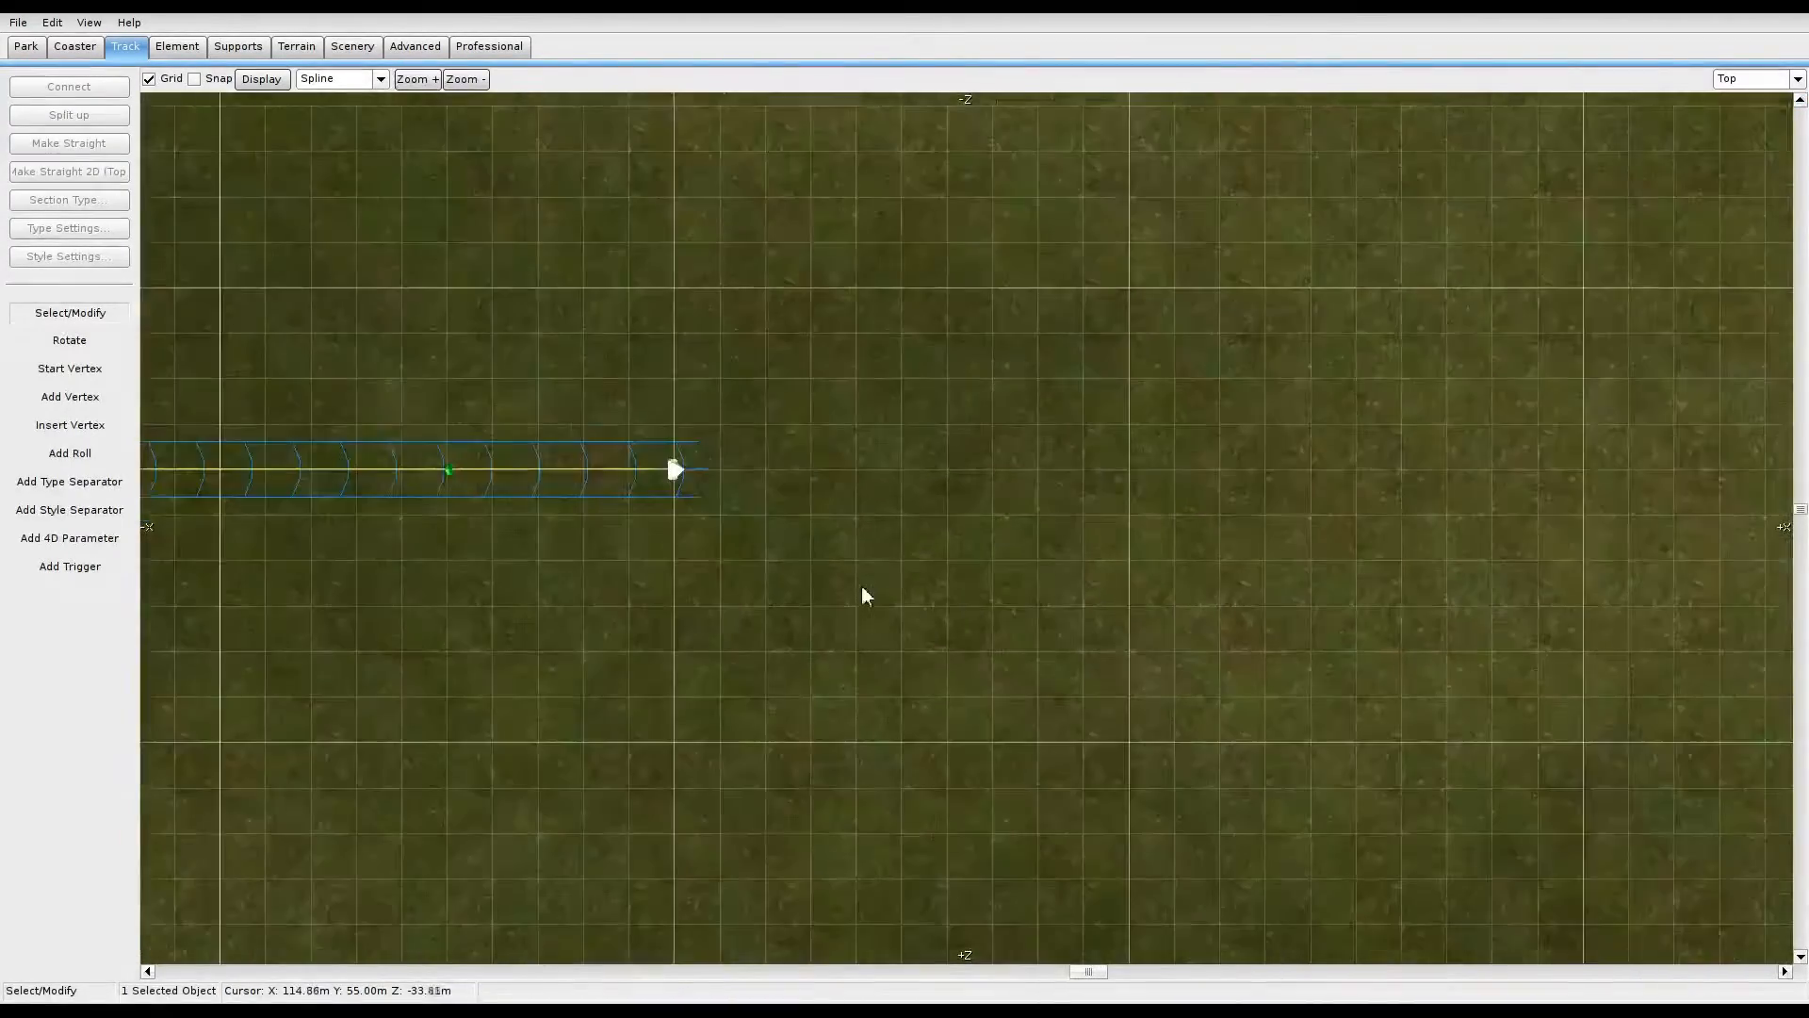
{"action": "double_click", "coordinate": [678, 469]}
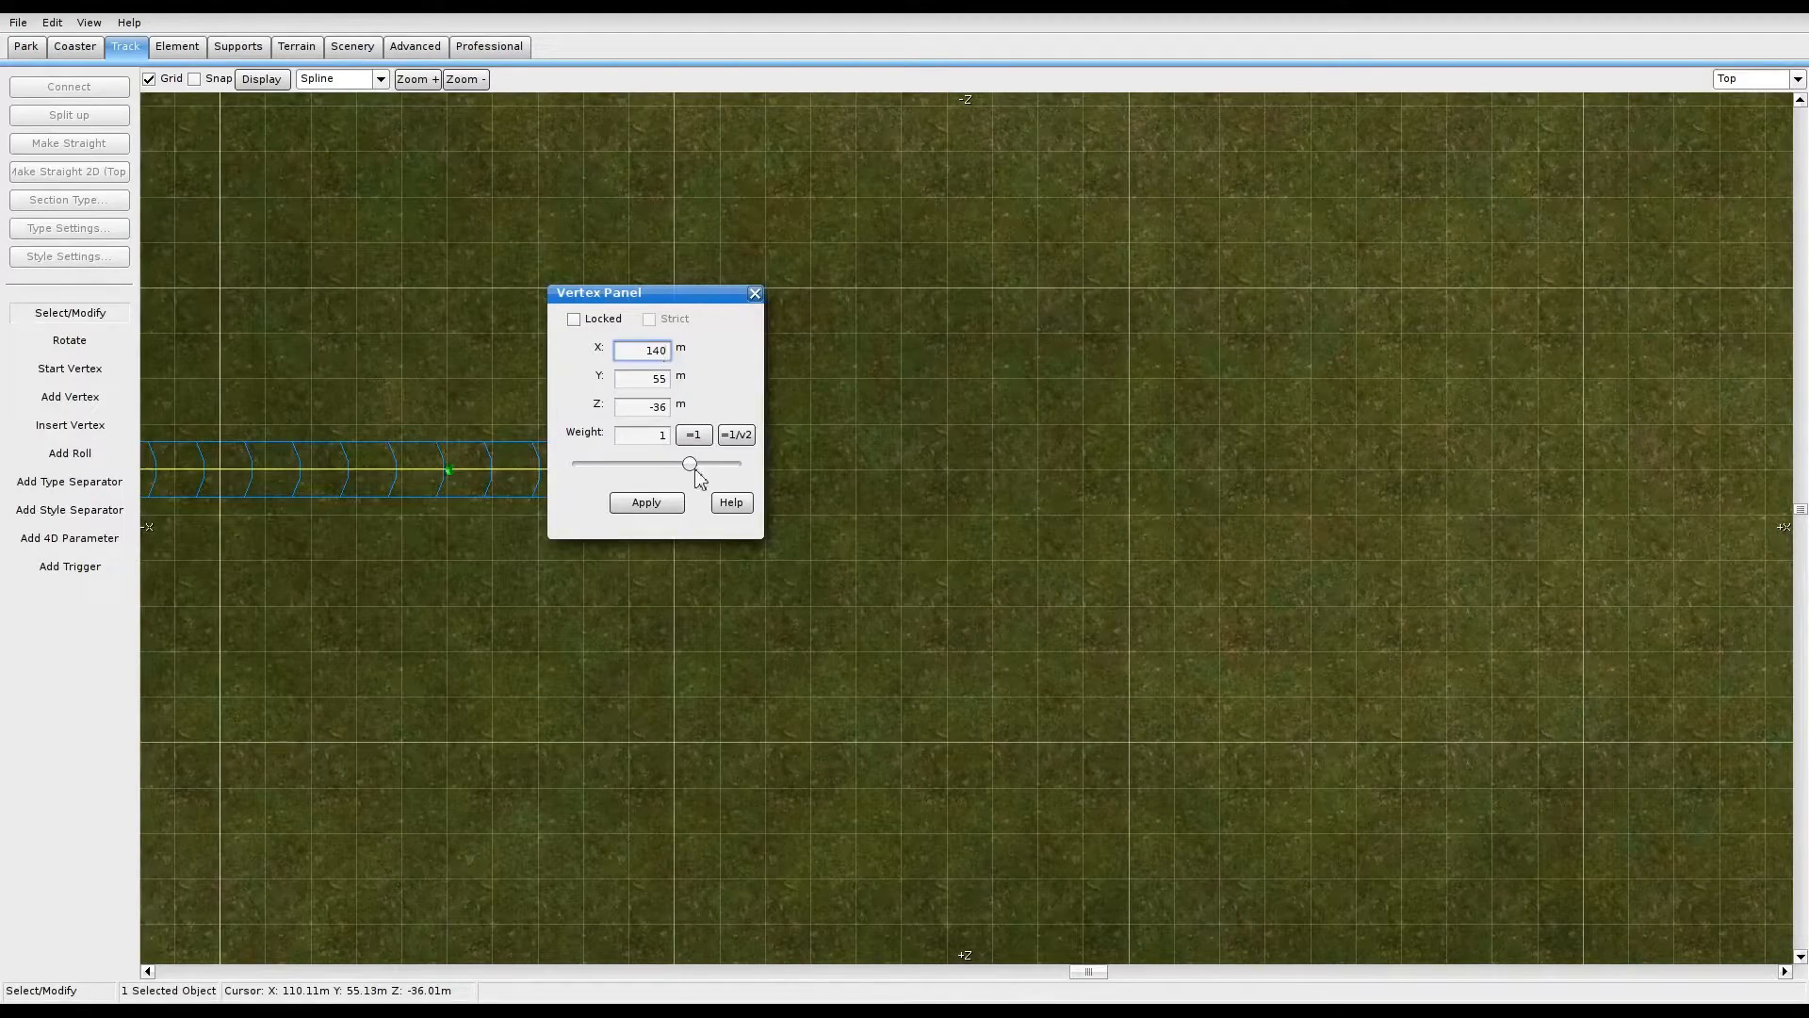
{"action": "left_click", "coordinate": [682, 504]}
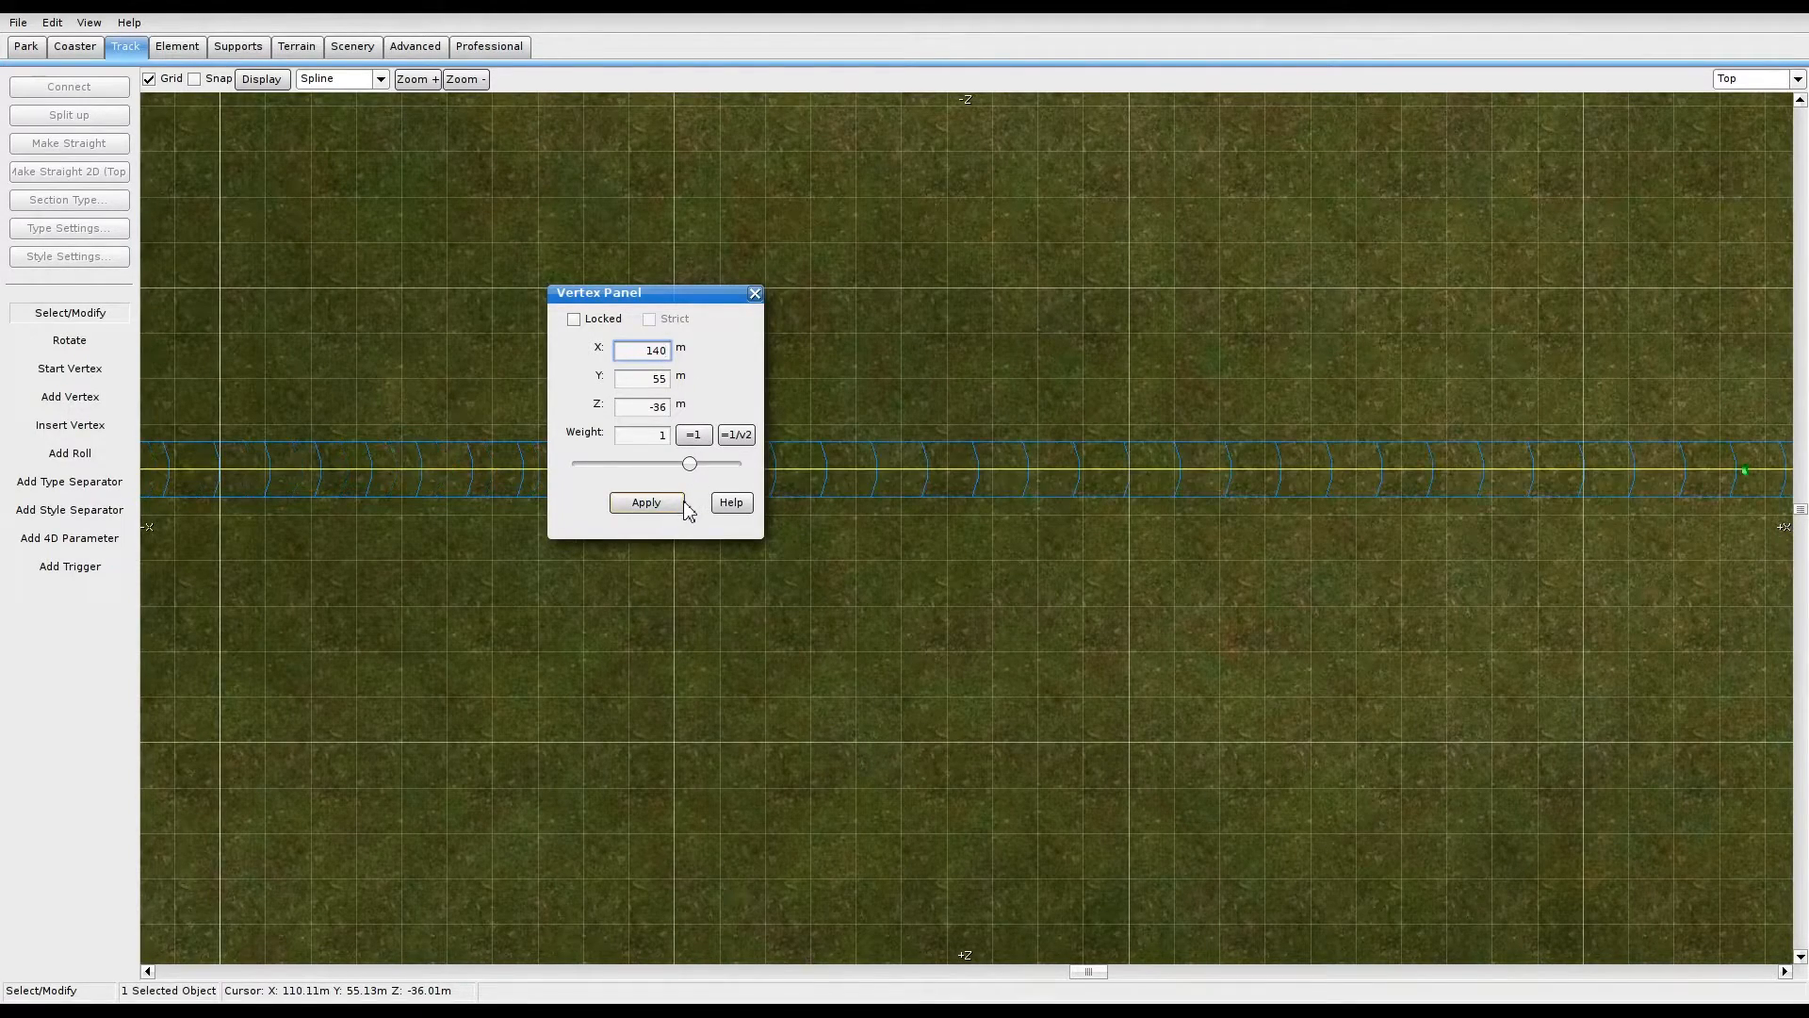
{"action": "left_click", "coordinate": [755, 294]}
Step: Examine the lengthened climb and its transition out of the curve from both sides in the Perspective view
{"action": "left_click", "coordinate": [1798, 80]}
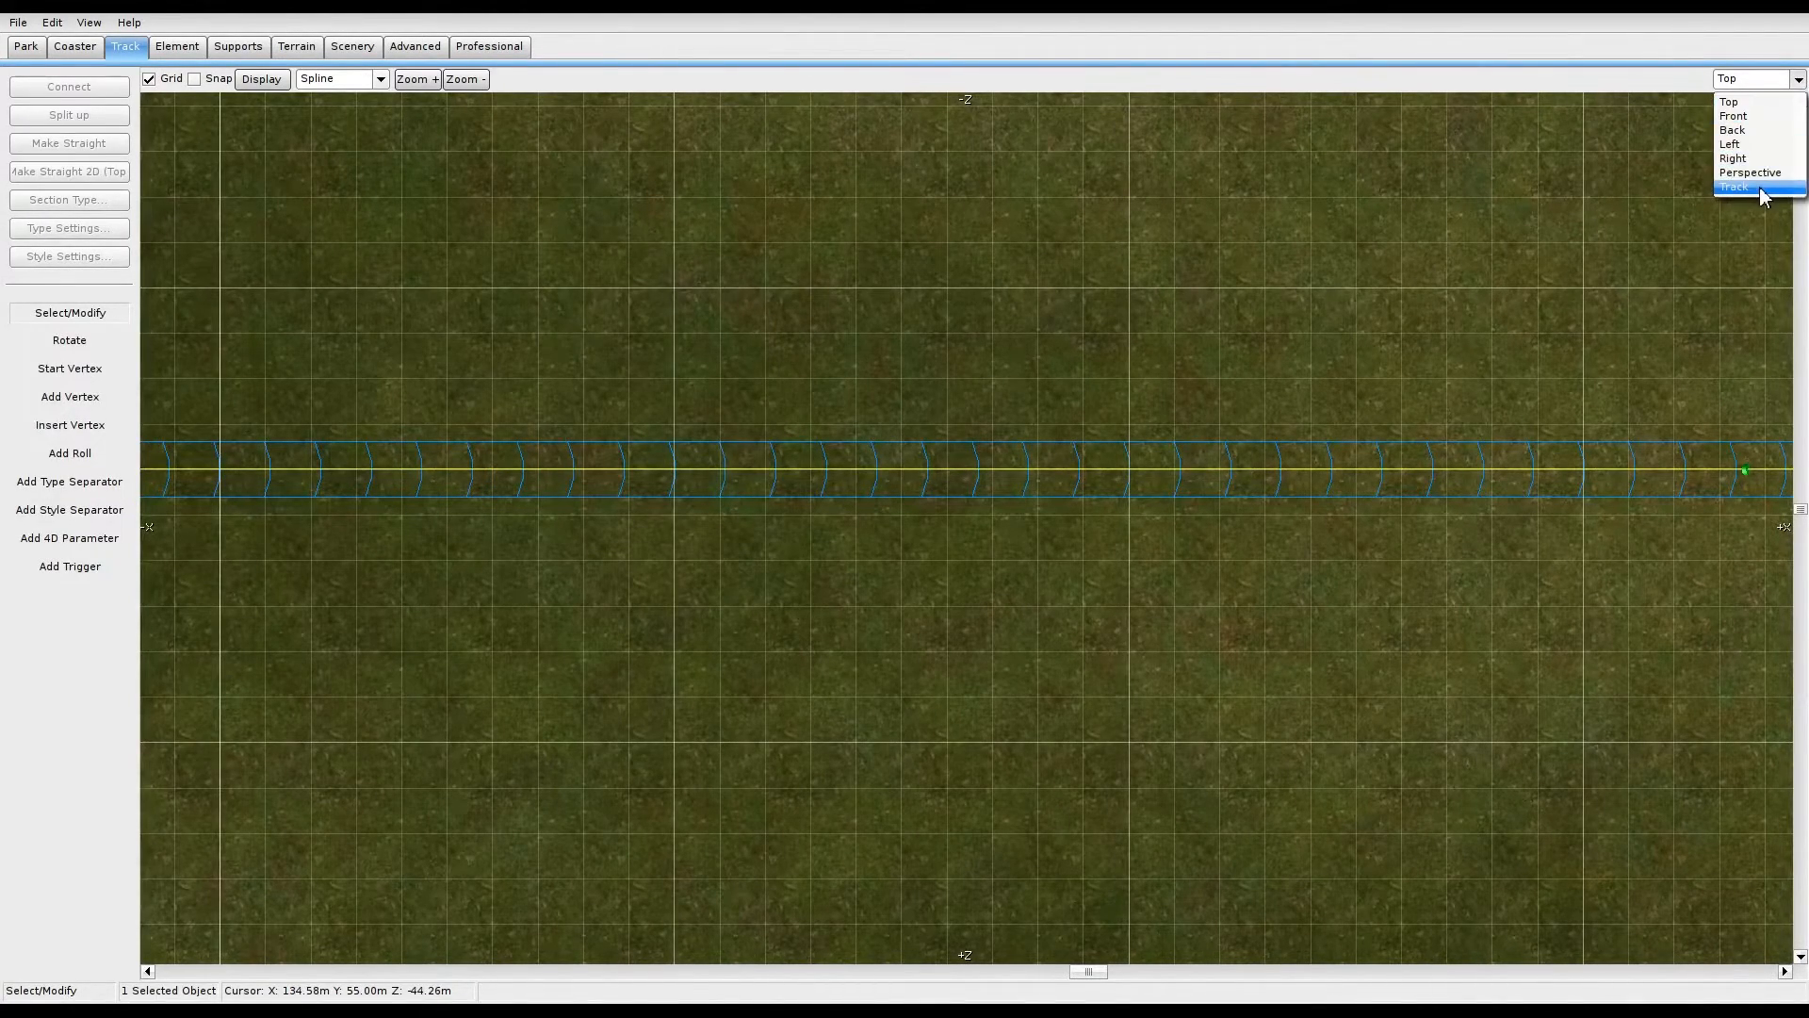
{"action": "left_click", "coordinate": [1748, 175]}
{"action": "right_click_drag", "start_coordinate": [1267, 575], "coordinate": [1216, 660]}
{"action": "key", "text": "s"}
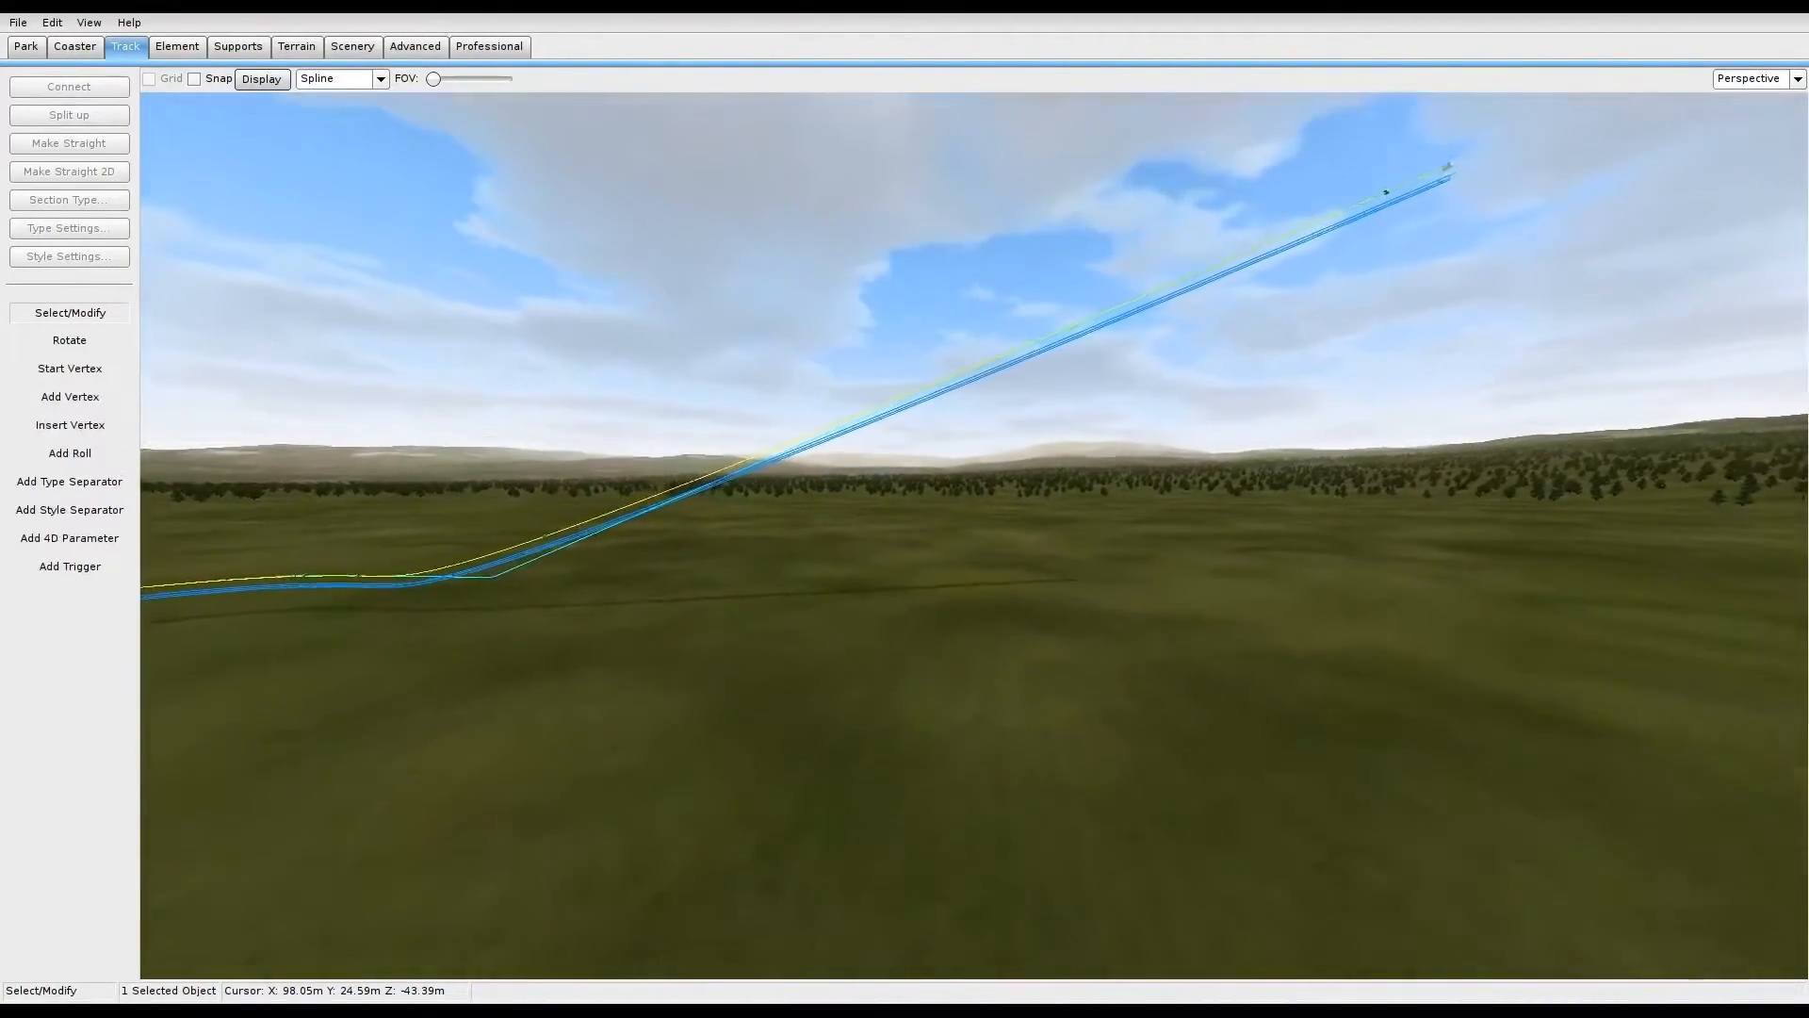
{"action": "key", "text": "a"}
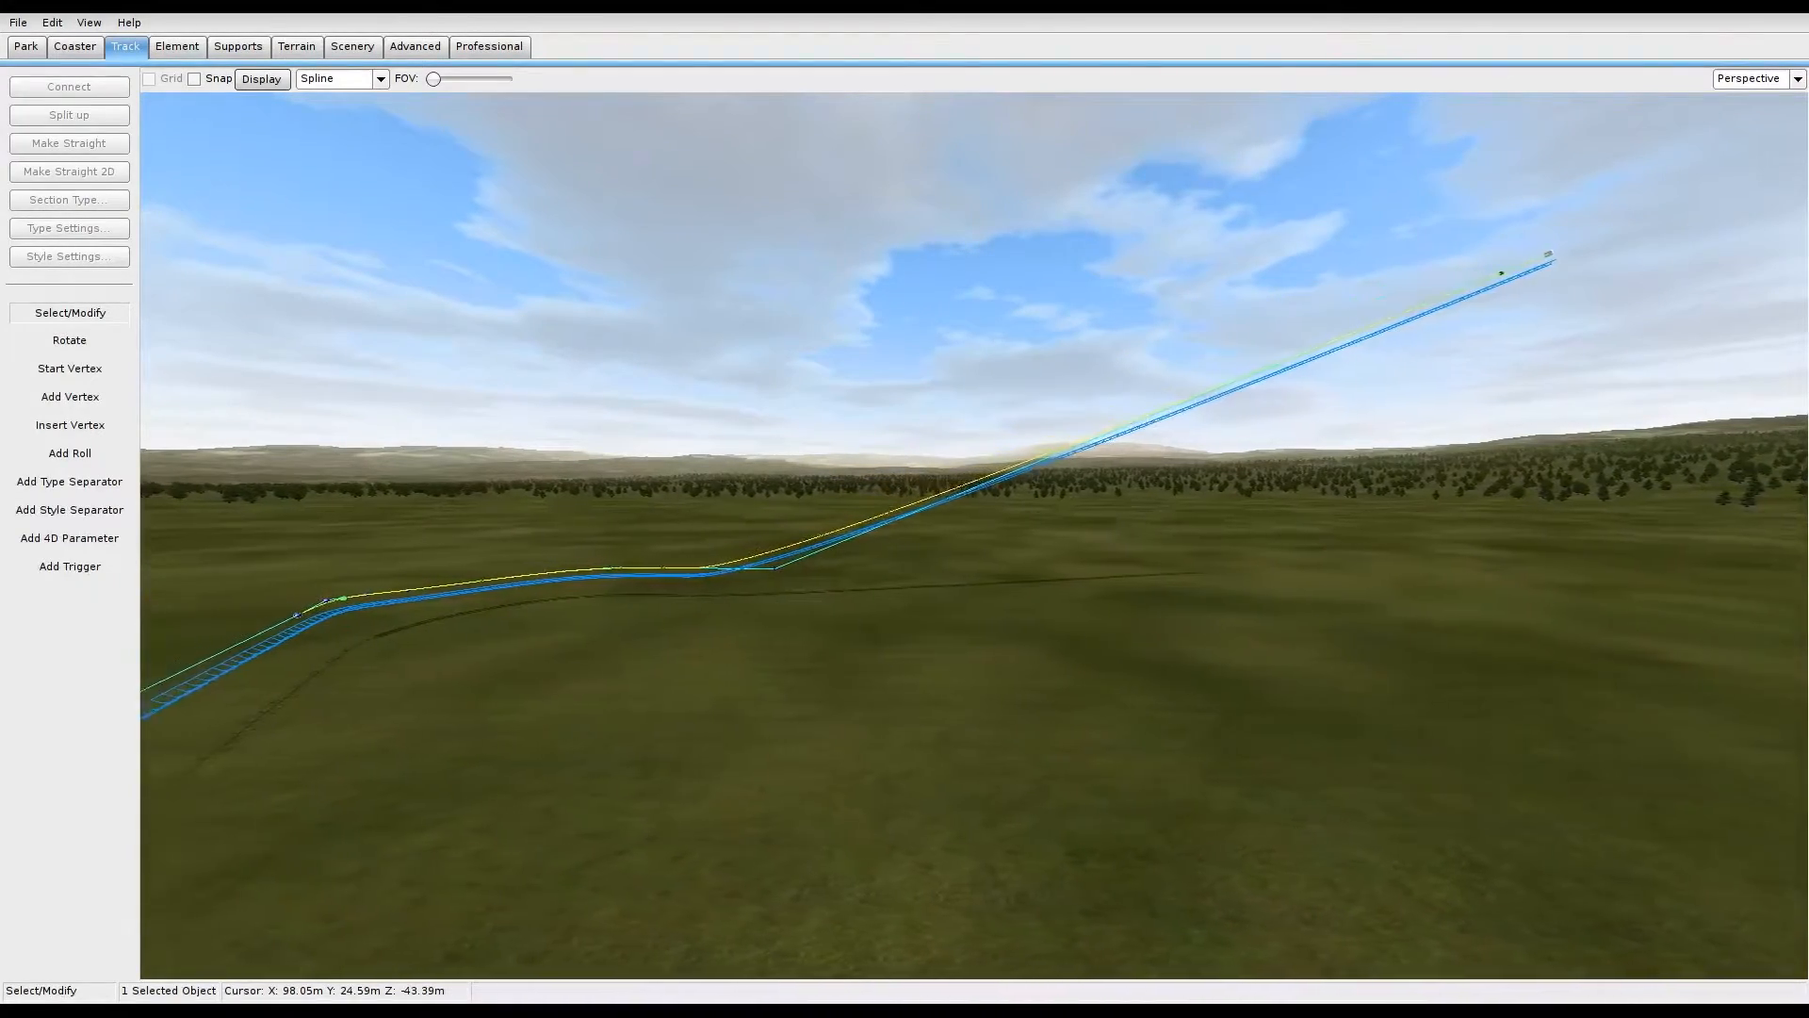
{"action": "key", "text": "s"}
{"action": "key", "text": "w"}
{"action": "right_click_drag", "start_coordinate": [1215, 660], "coordinate": [1687, 596]}
{"action": "key", "text": "w"}
{"action": "key", "text": "s"}
{"action": "key", "text": "d"}
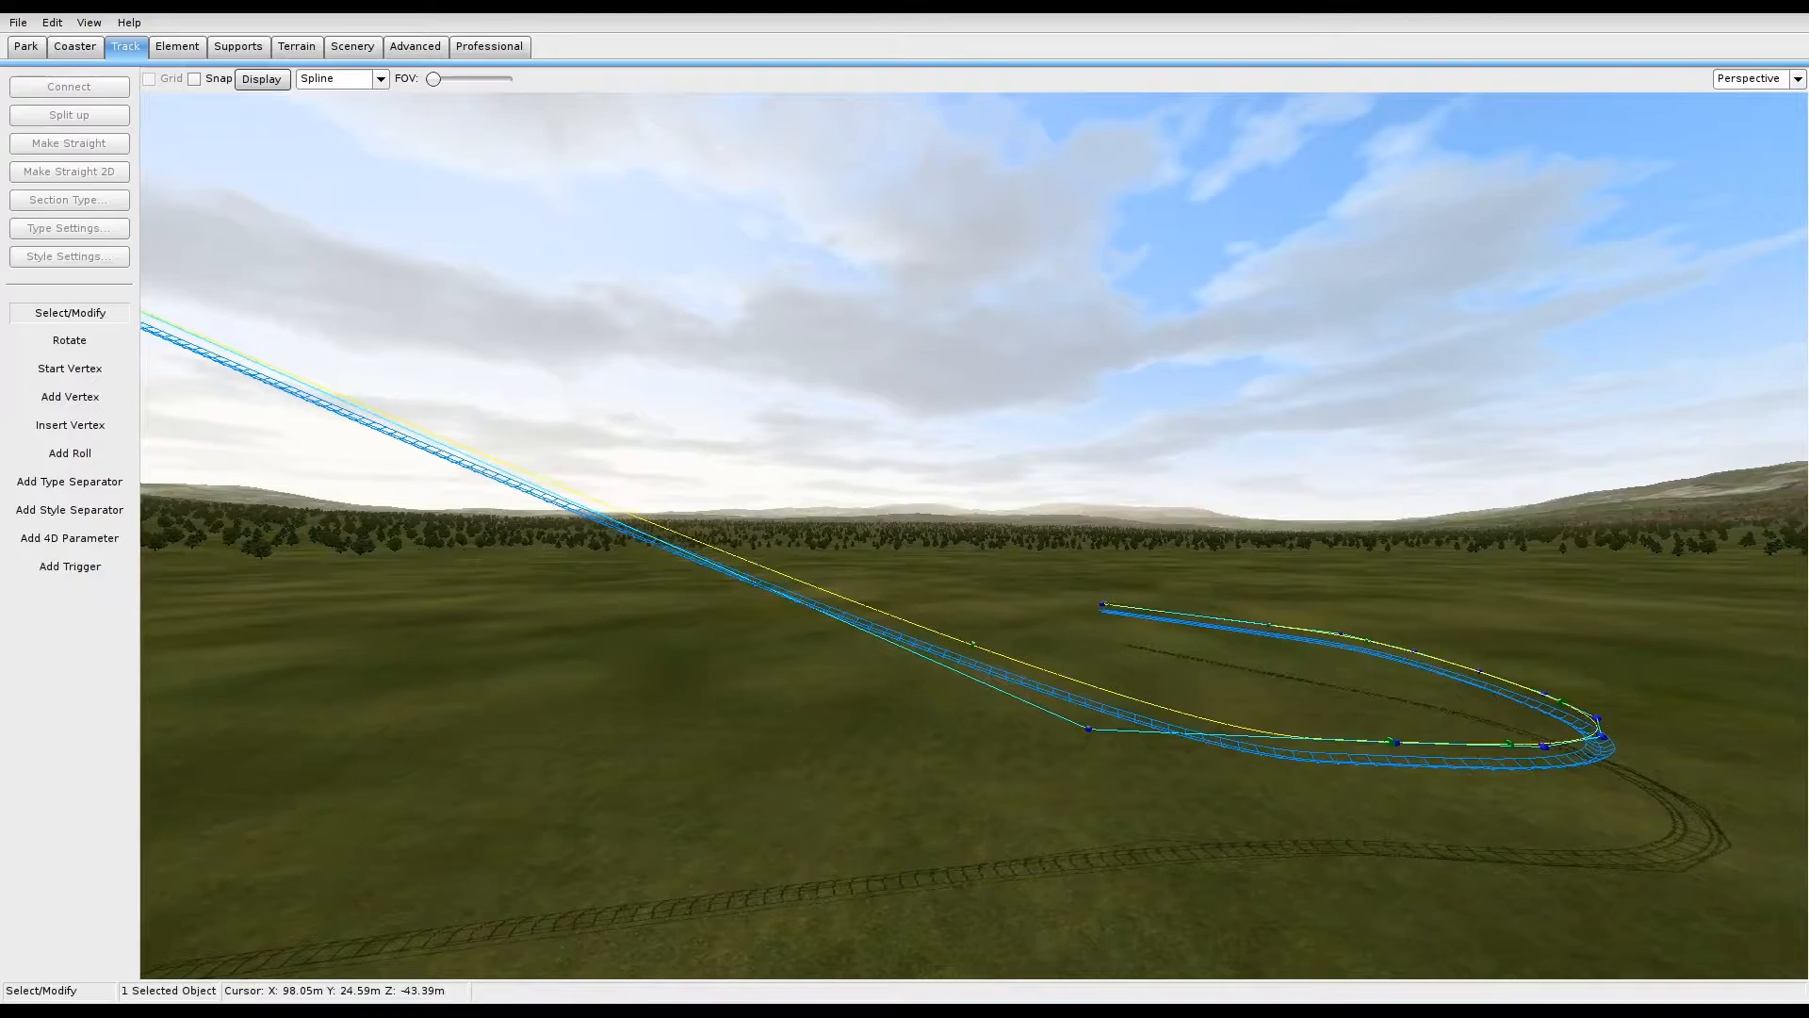
Step: Set the height (Y) of the vertex at the foot of the climb, near X 20 m, to 8 m
{"action": "key", "text": "a"}
{"action": "key", "text": "w"}
{"action": "right_click_drag", "start_coordinate": [1687, 595], "coordinate": [1720, 660]}
{"action": "key", "text": "s"}
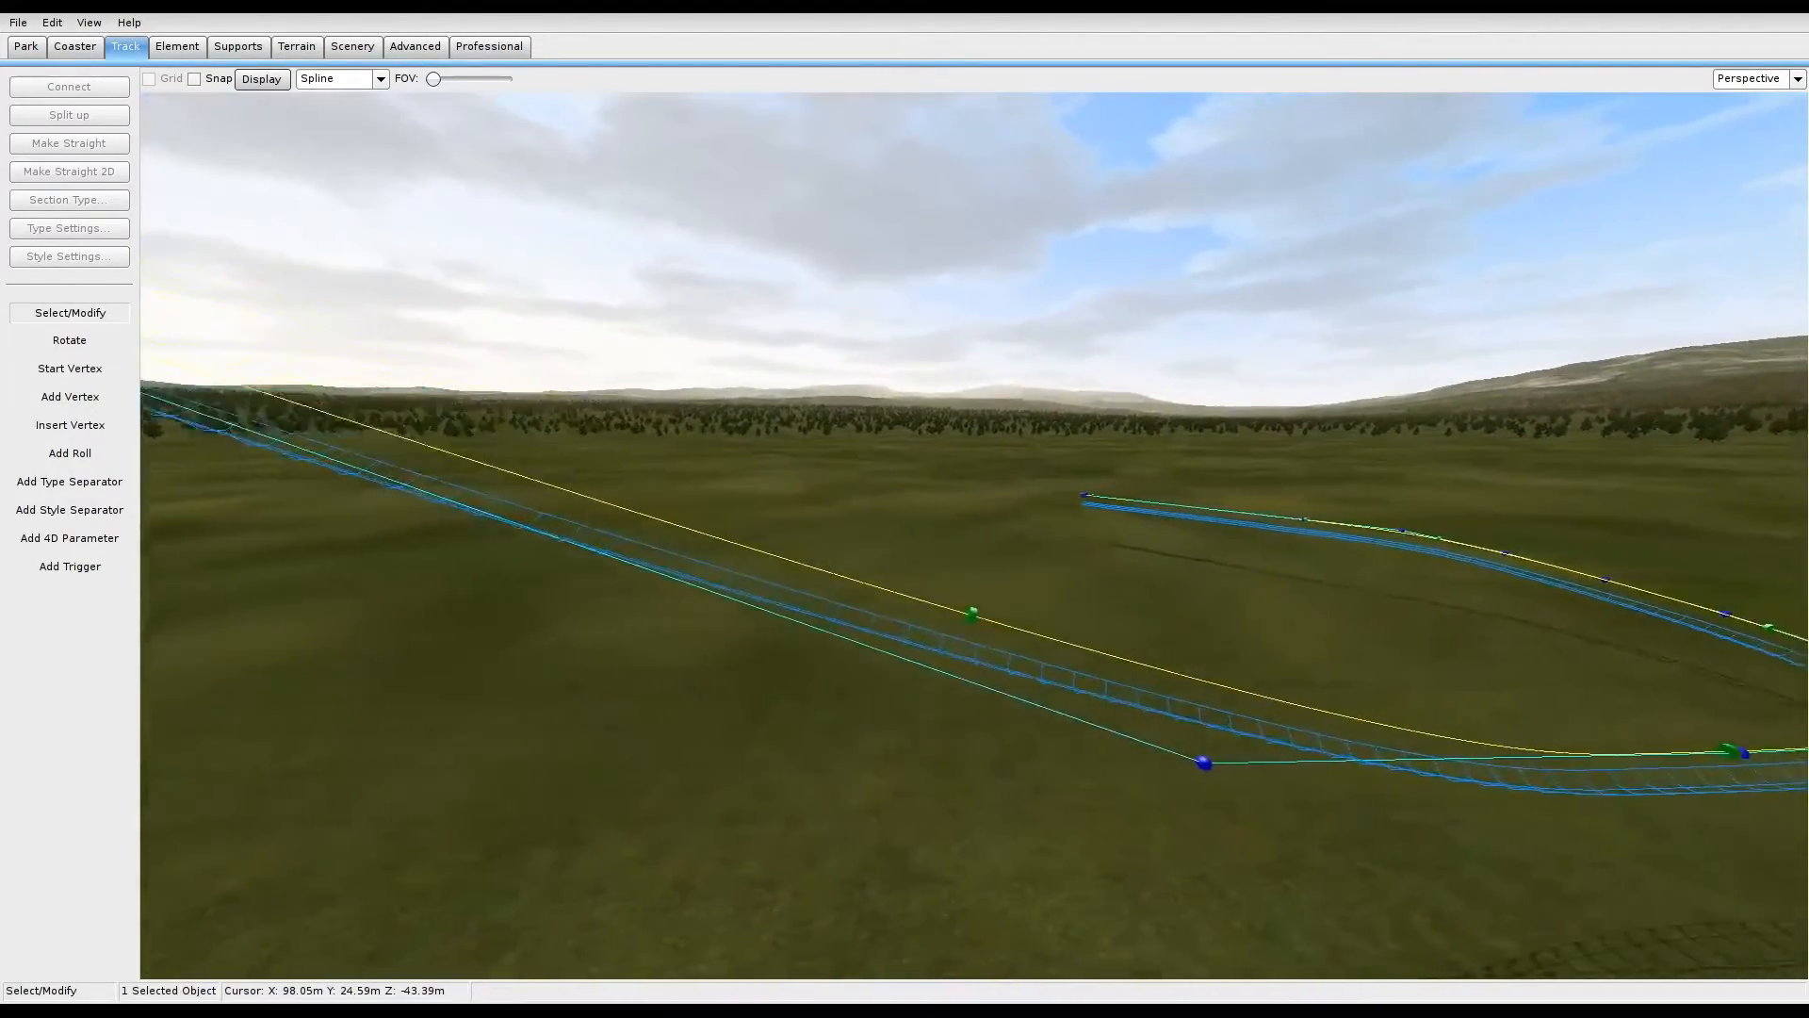
{"action": "key", "text": "a"}
{"action": "right_click_drag", "start_coordinate": [1720, 660], "coordinate": [1583, 626]}
{"action": "right_click_drag", "start_coordinate": [1112, 551], "coordinate": [1246, 612]}
{"action": "key", "text": "w"}
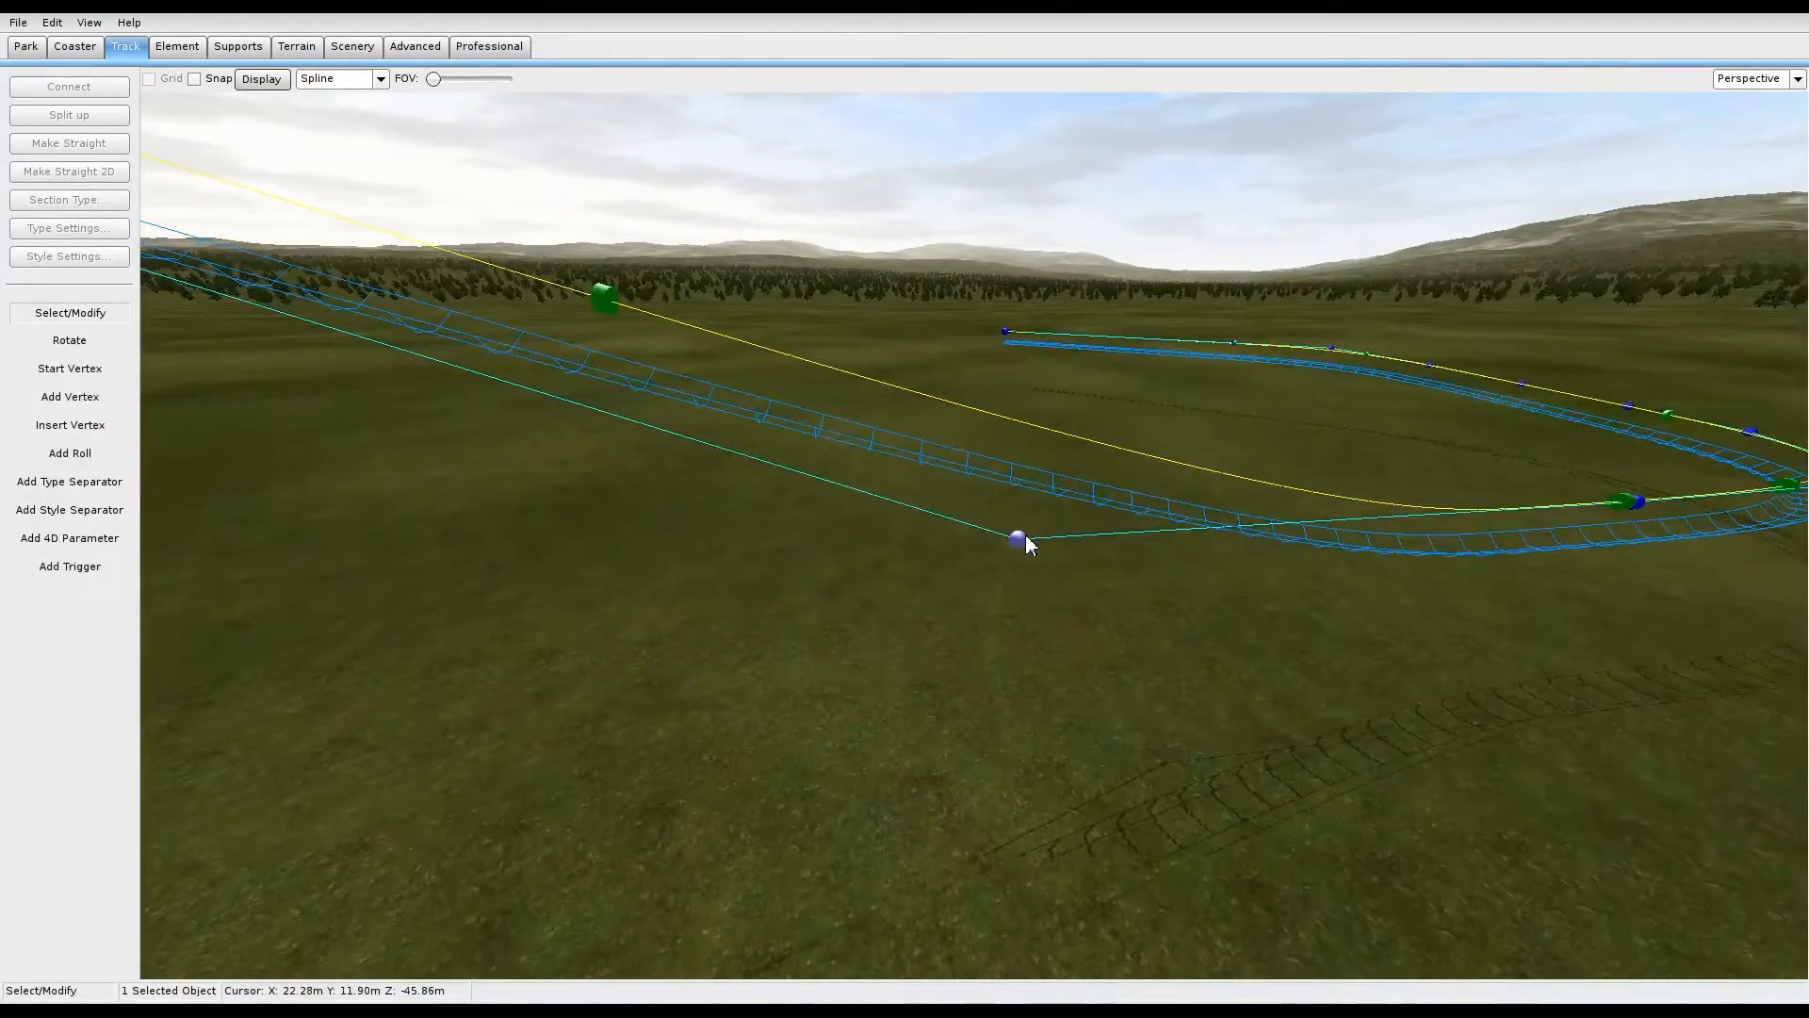
{"action": "double_click", "coordinate": [1026, 537]}
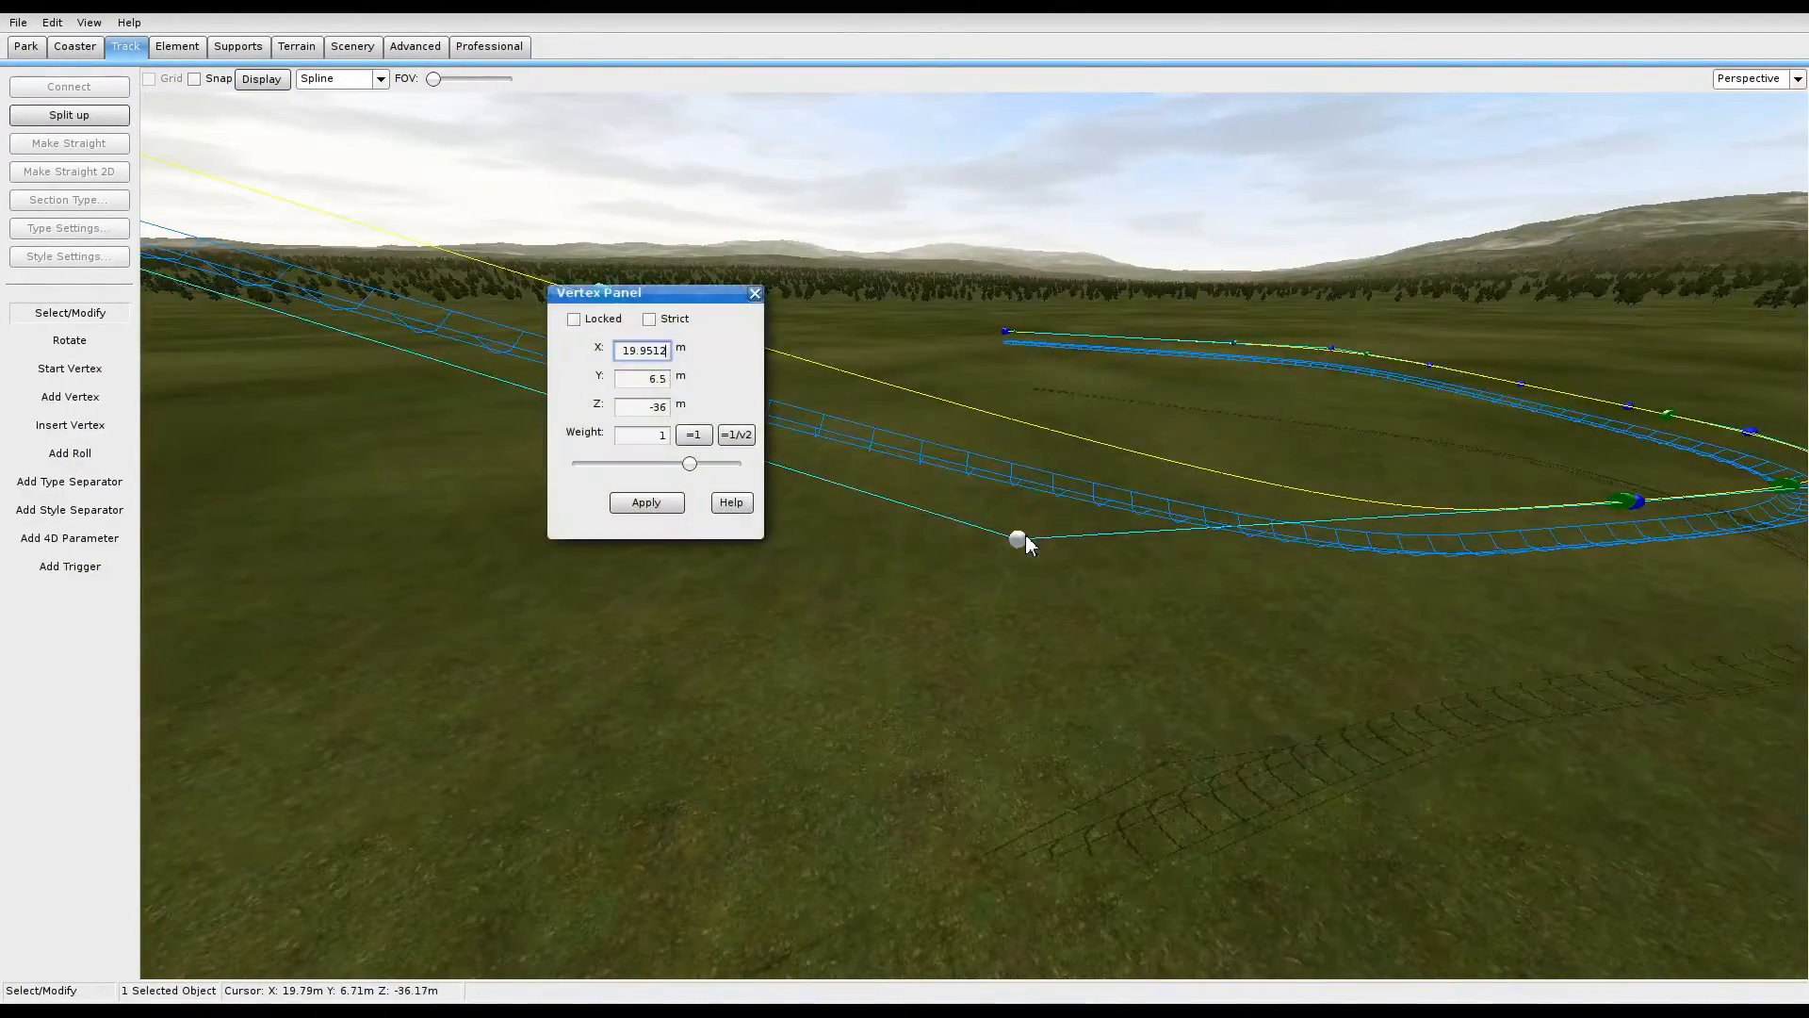
{"action": "left_click", "coordinate": [640, 379]}
{"action": "left_click", "coordinate": [647, 502]}
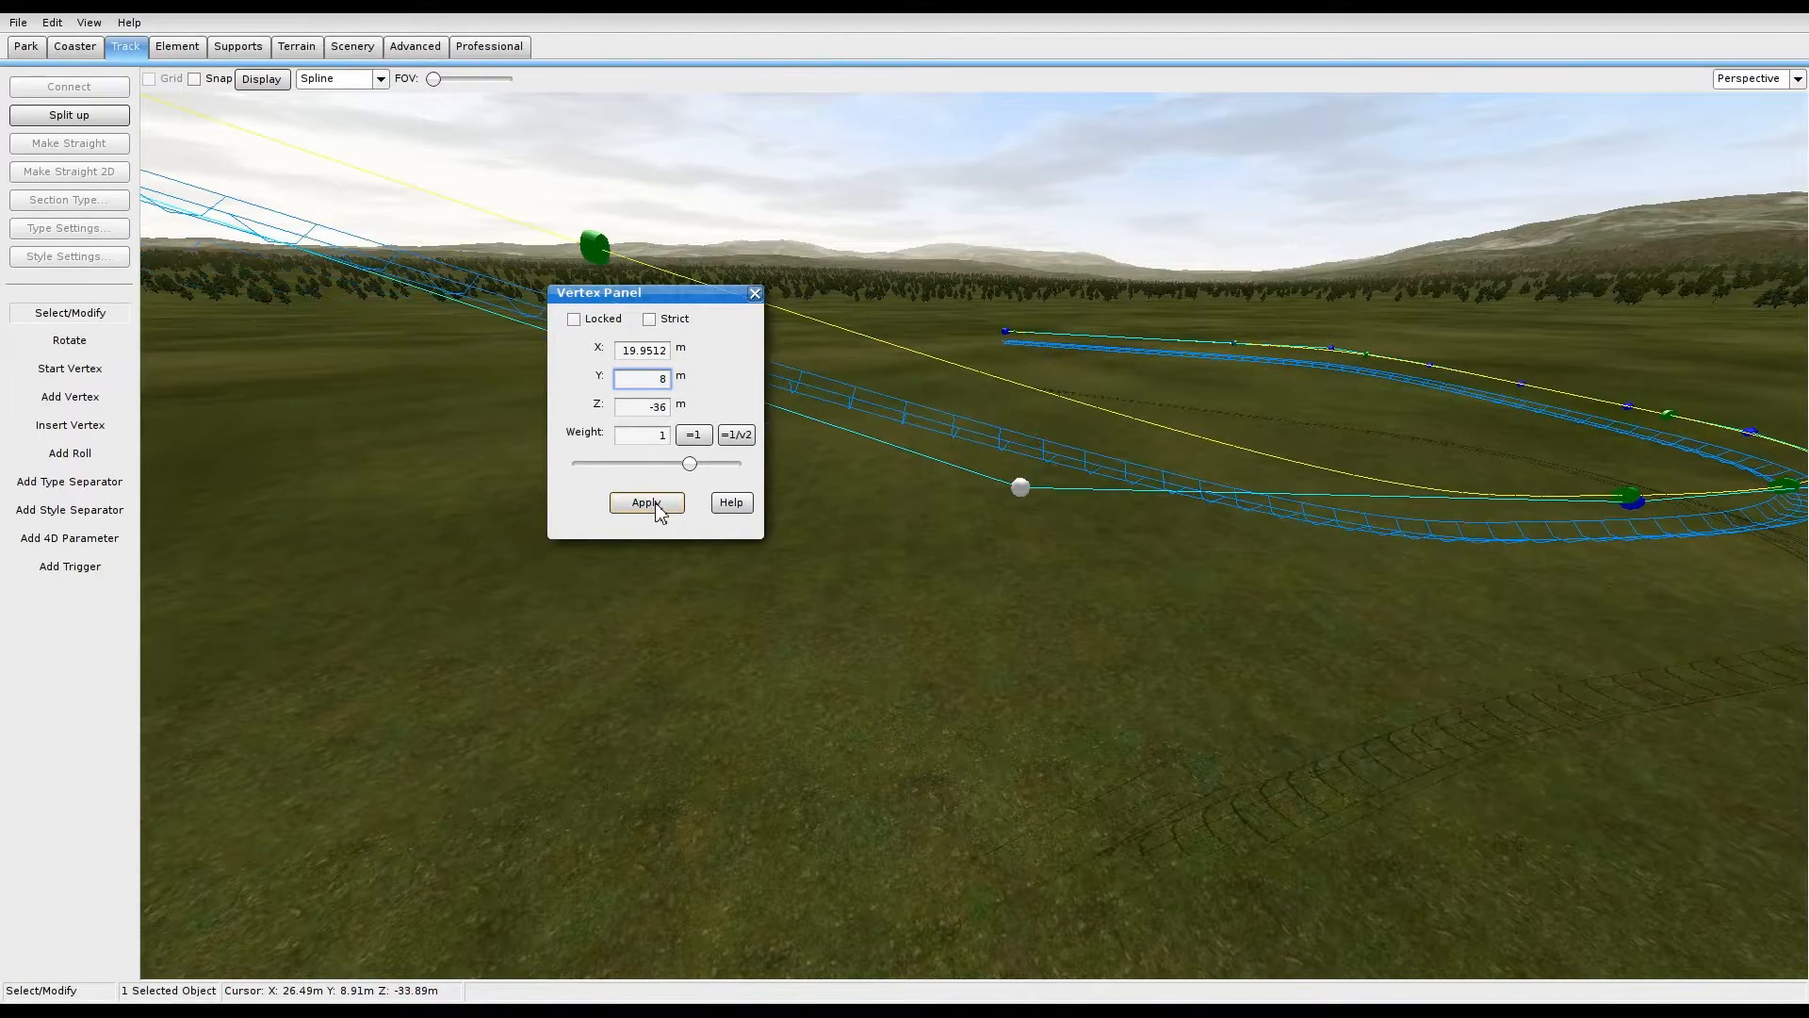
{"action": "left_click", "coordinate": [756, 294]}
Step: Examine the transition from the curve into the climb in the Perspective and Left views
{"action": "right_click_drag", "start_coordinate": [845, 660], "coordinate": [526, 601]}
{"action": "key", "text": "d"}
{"action": "key", "text": "w"}
{"action": "key", "text": "s"}
{"action": "key", "text": "w"}
{"action": "key", "text": "w"}
{"action": "right_click_drag", "start_coordinate": [1108, 618], "coordinate": [1080, 671]}
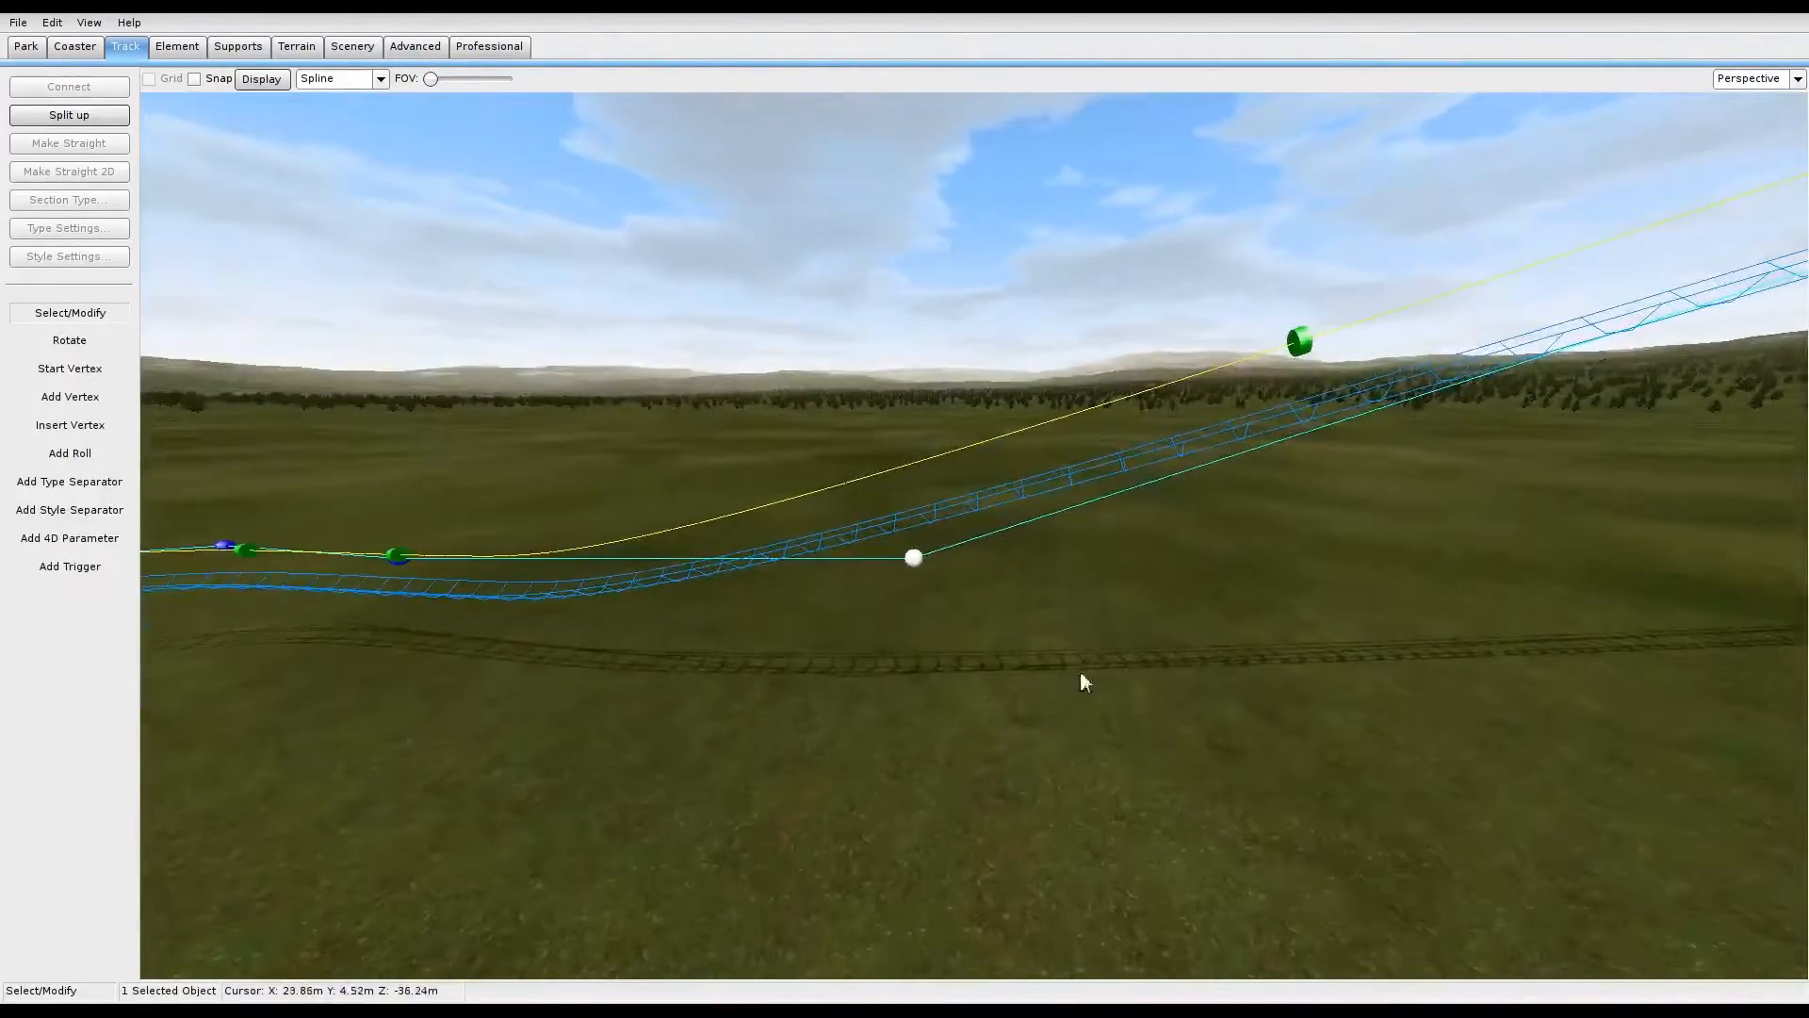
{"action": "left_click", "coordinate": [1797, 79]}
{"action": "left_click", "coordinate": [1749, 138]}
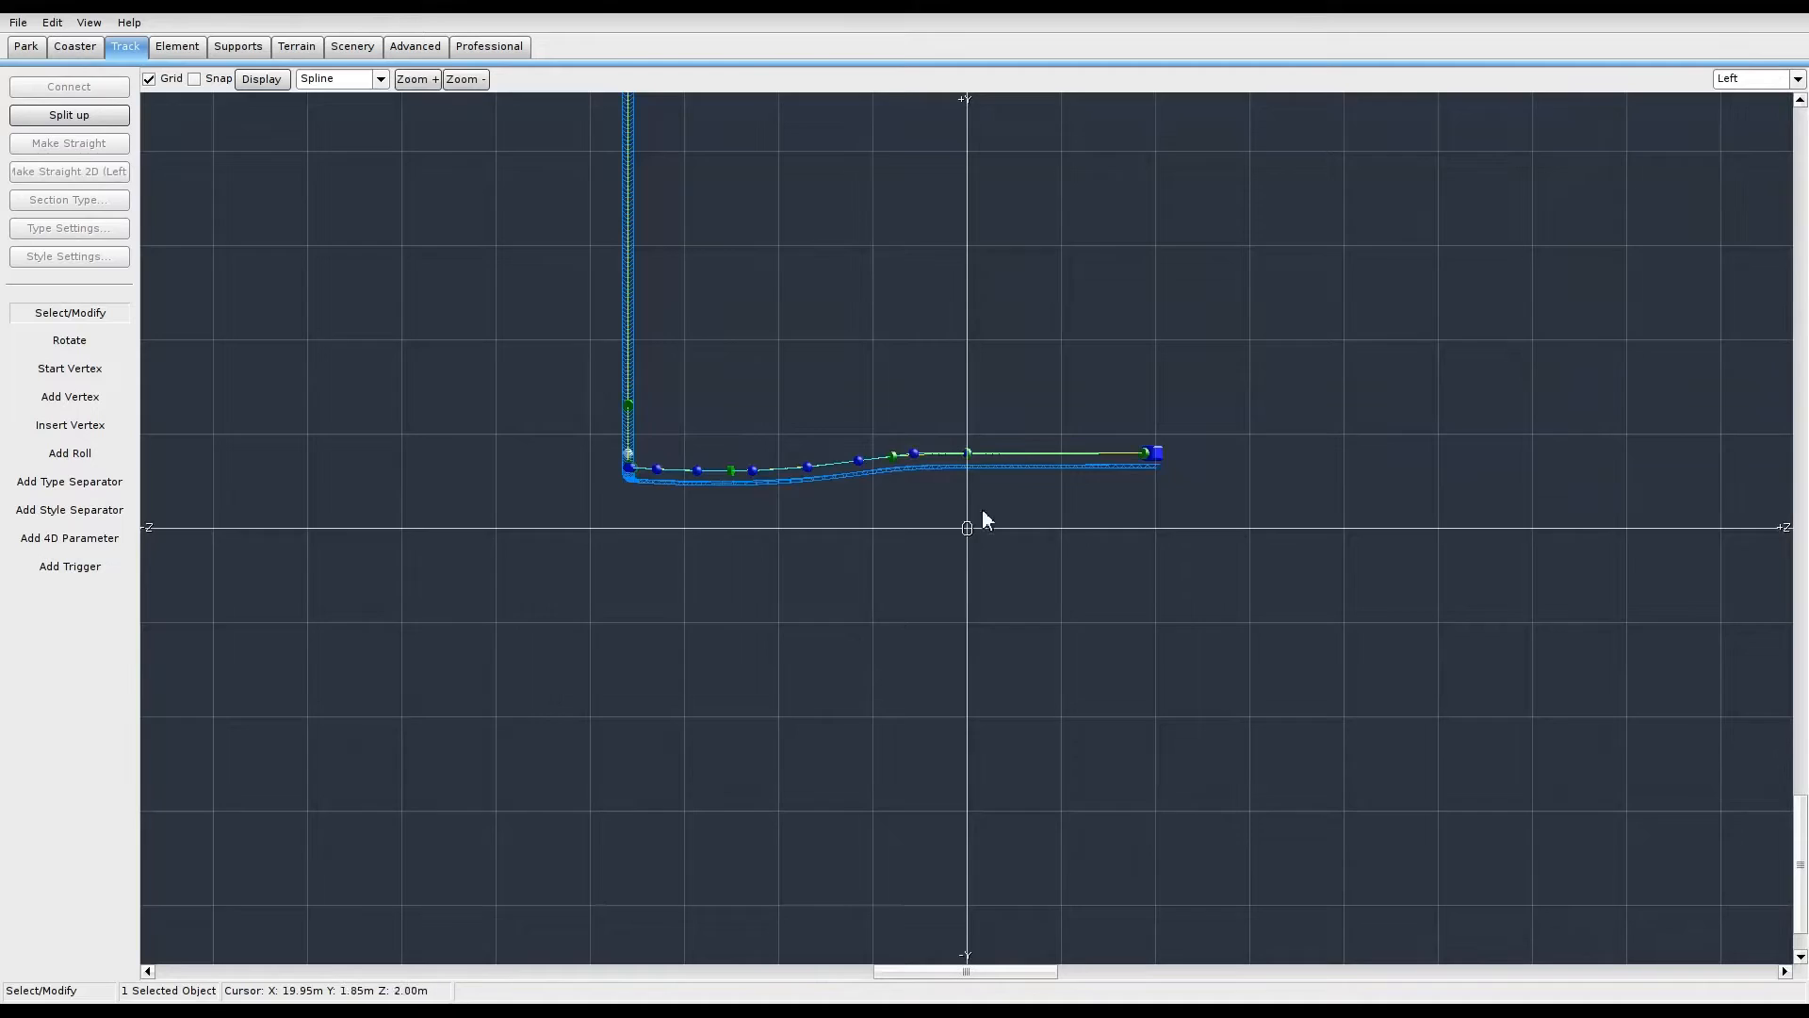
{"action": "right_click_drag", "start_coordinate": [1000, 524], "coordinate": [1193, 691]}
{"action": "left_click", "coordinate": [1800, 82]}
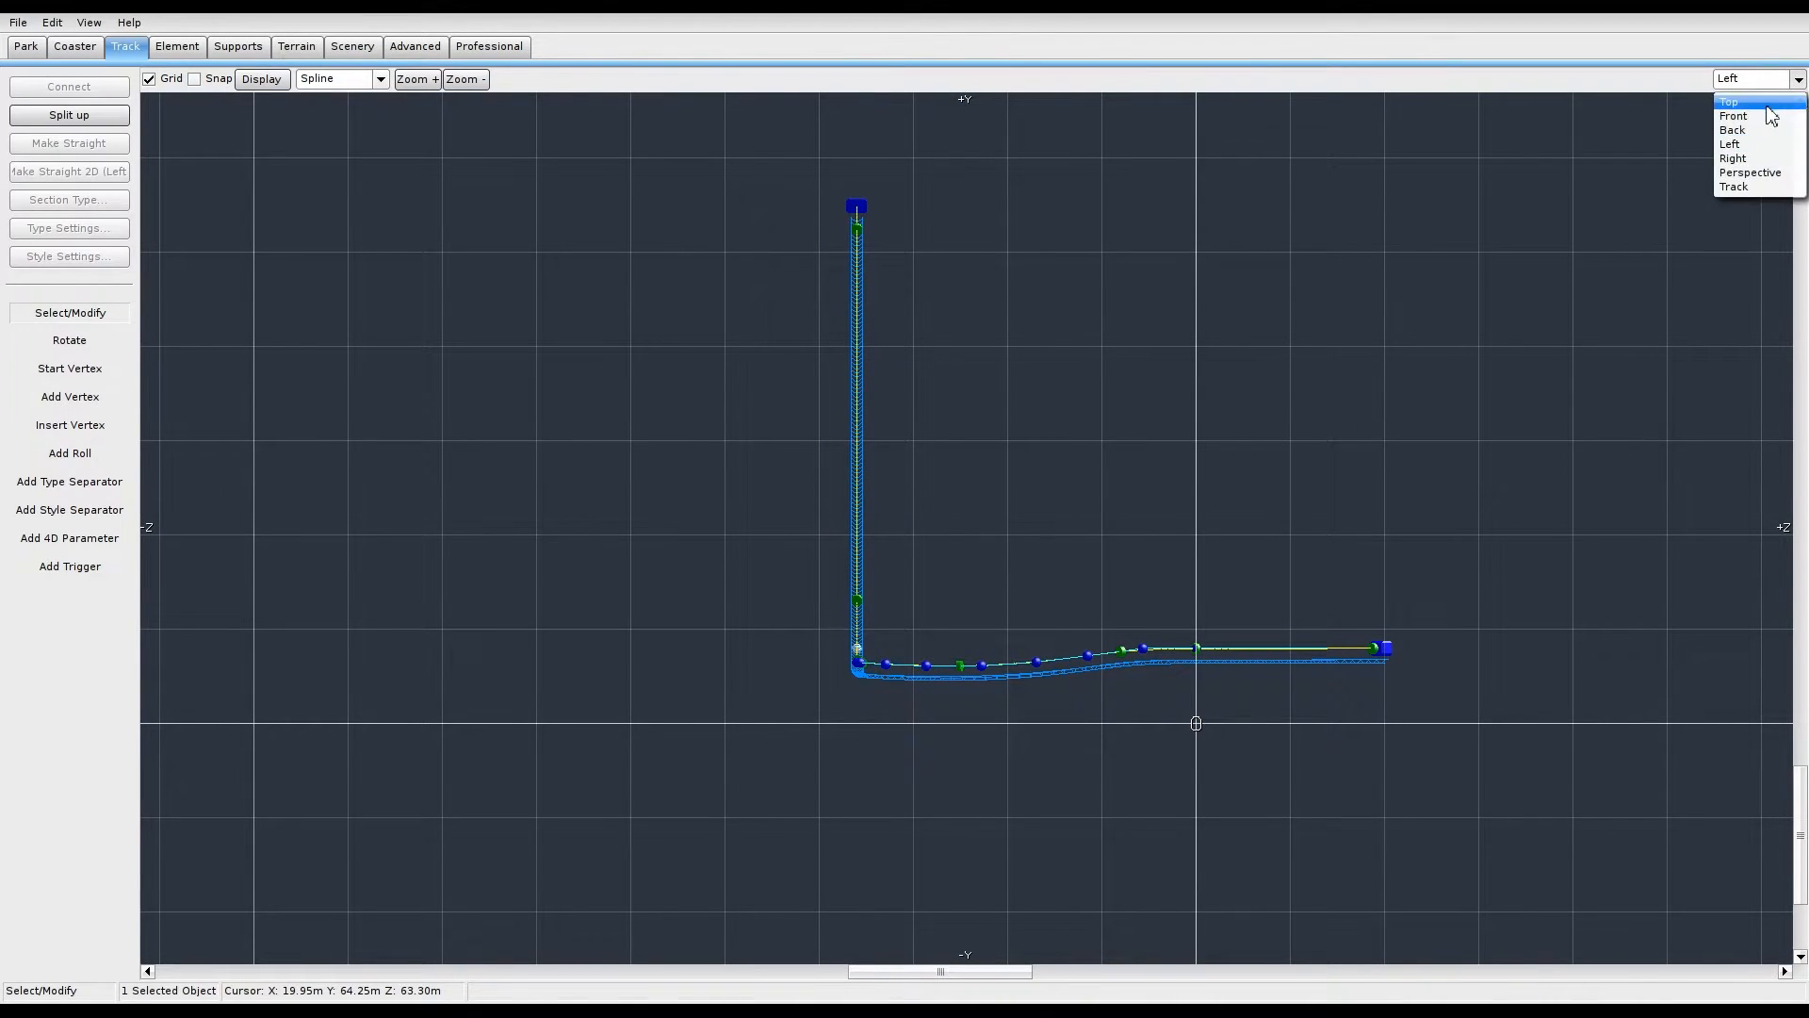
Step: In the Front view, raise the vertex at the climb's foot to about X 19 m, Y 13 m, in line with the slope
{"action": "left_click", "coordinate": [1751, 118]}
{"action": "right_click_drag", "start_coordinate": [1356, 606], "coordinate": [822, 868]}
{"action": "scroll", "coordinate": [873, 889], "scroll_direction": "up", "scroll_amount": 4}
{"action": "right_click_drag", "start_coordinate": [715, 792], "coordinate": [1352, 483]}
{"action": "scroll", "coordinate": [1027, 660], "scroll_direction": "up", "scroll_amount": 4}
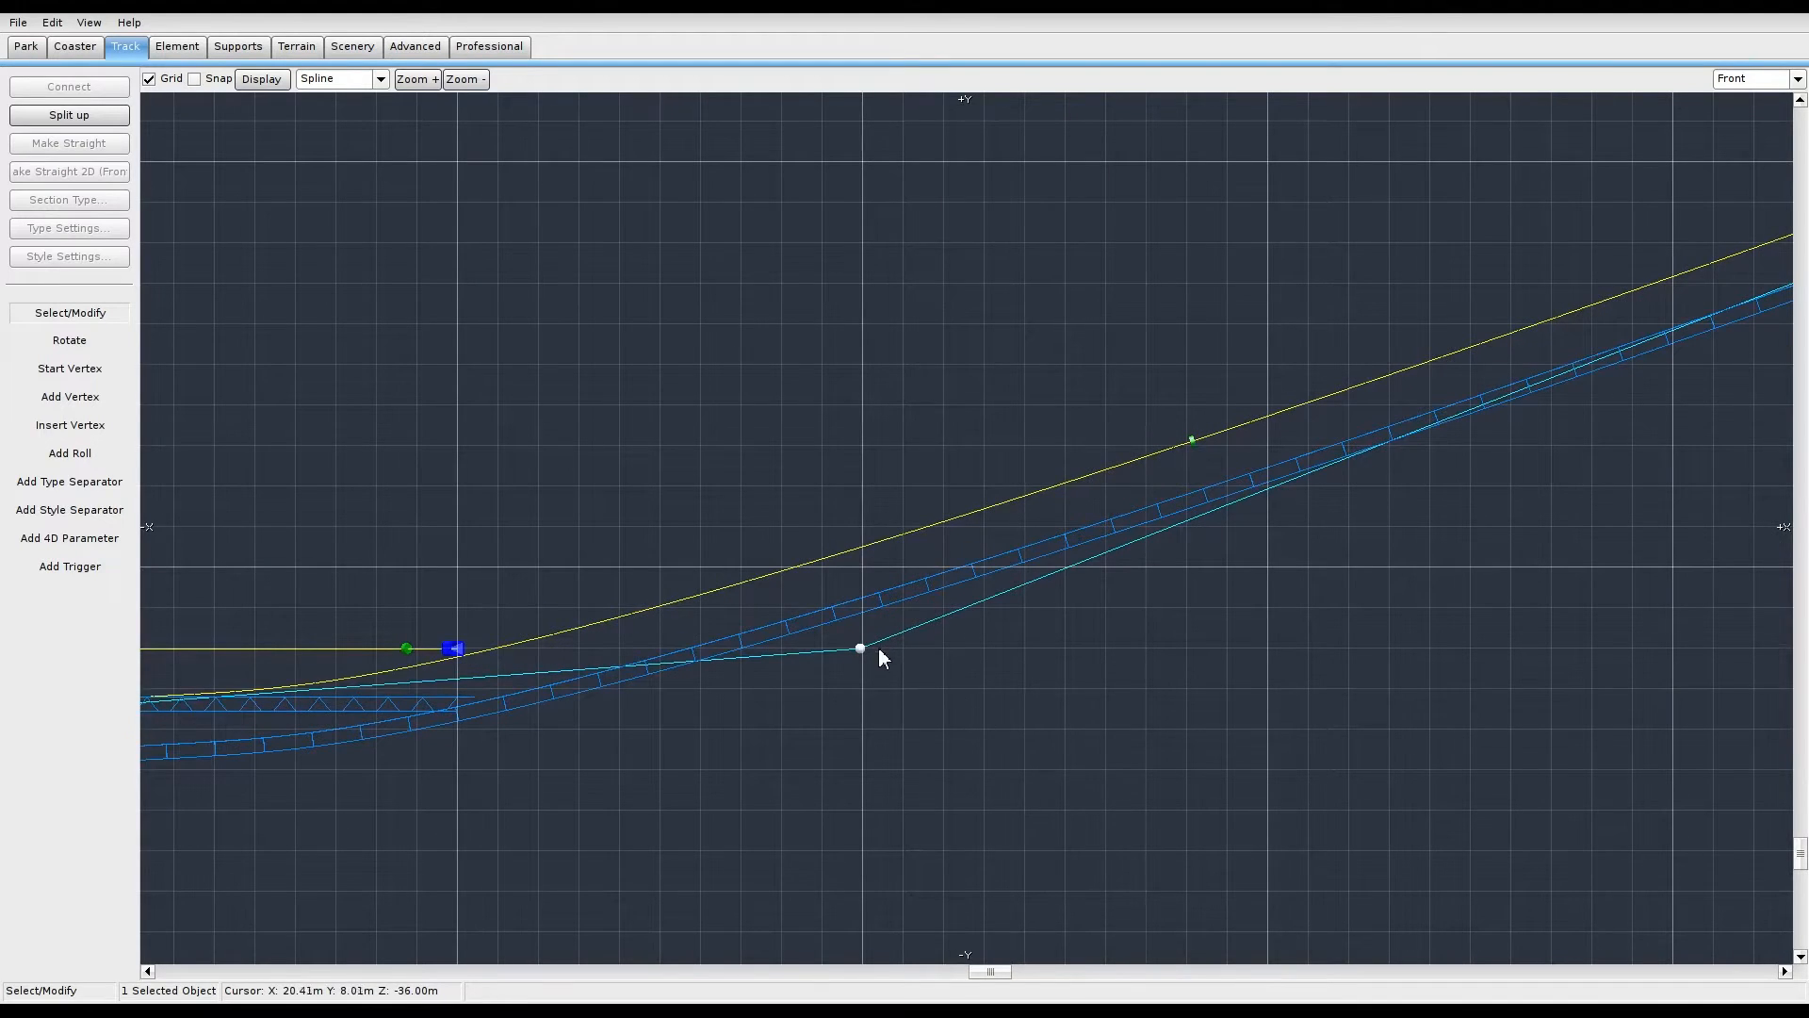
{"action": "left_click_drag", "start_coordinate": [861, 648], "coordinate": [820, 433]}
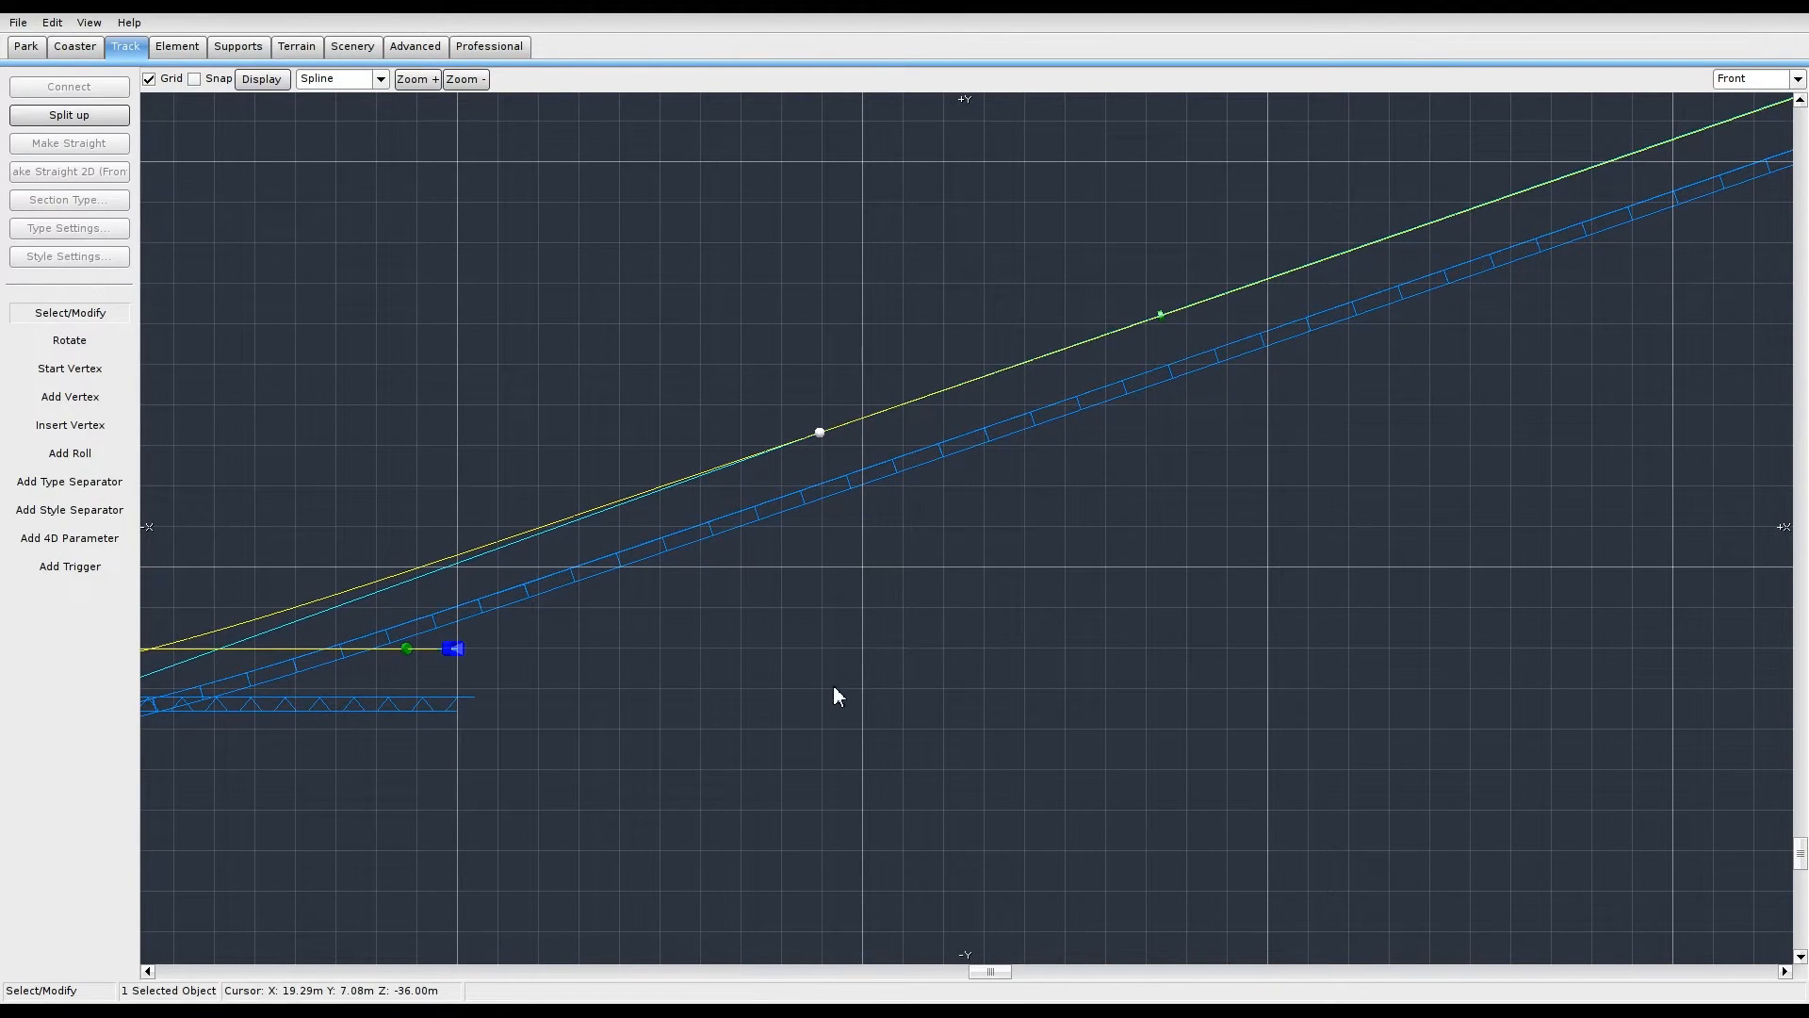
Step: Steepen the climb by setting the X of its upper end vertex to 120 m
{"action": "scroll", "coordinate": [751, 739], "scroll_direction": "down", "scroll_amount": 5}
{"action": "scroll", "coordinate": [957, 626], "scroll_direction": "down", "scroll_amount": 4}
{"action": "right_click_drag", "start_coordinate": [1129, 582], "coordinate": [541, 774]}
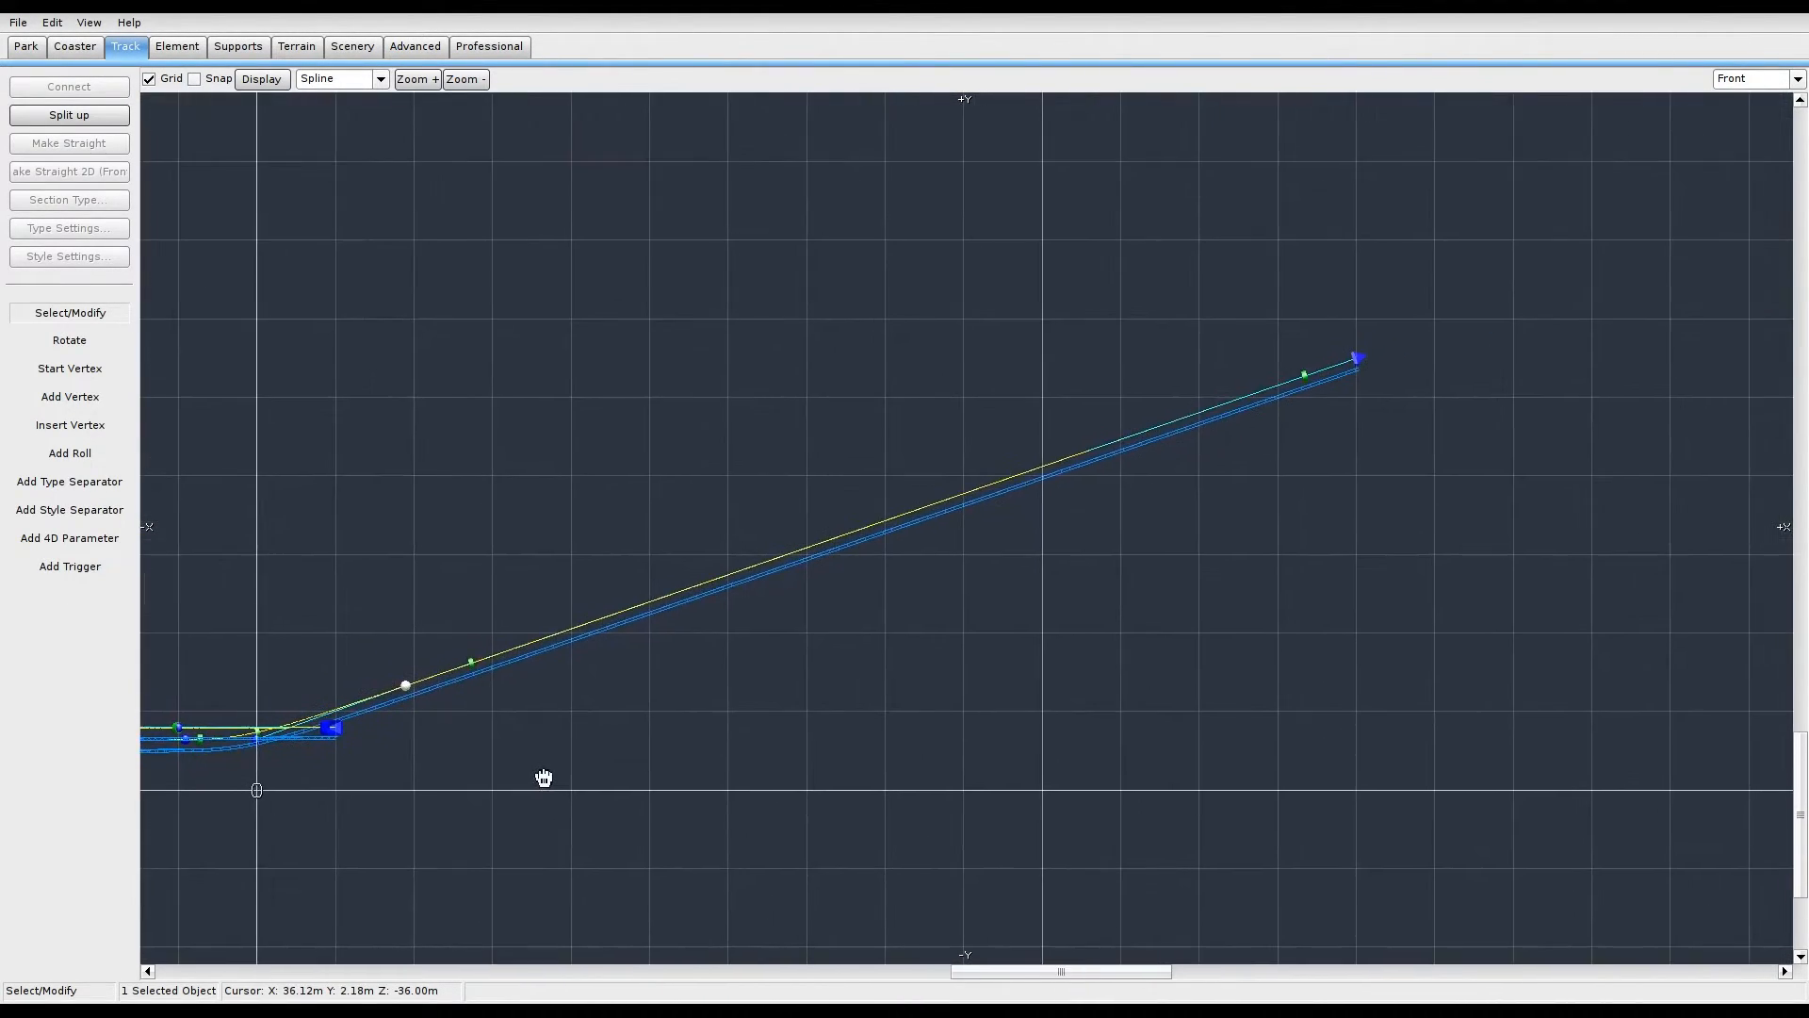
{"action": "double_click", "coordinate": [1357, 359]}
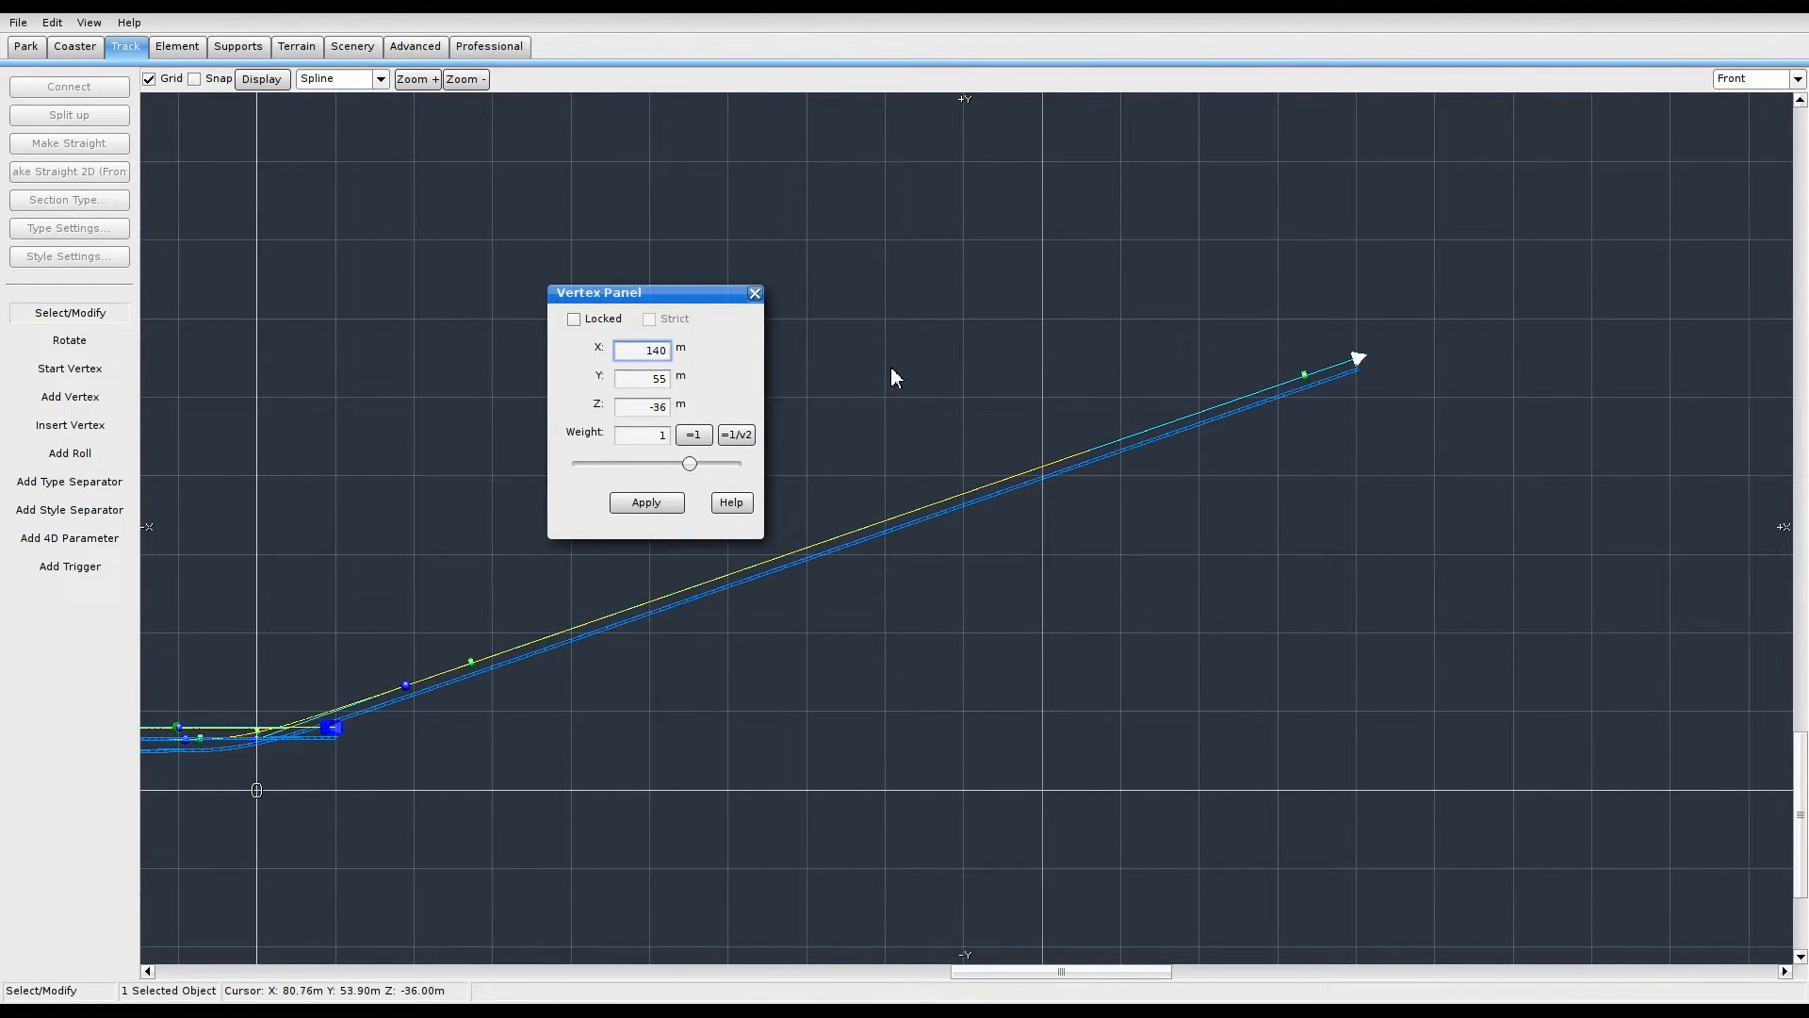
{"action": "key", "text": "BackSpace"}
{"action": "type", "text": "3"}
{"action": "left_click", "coordinate": [660, 509]}
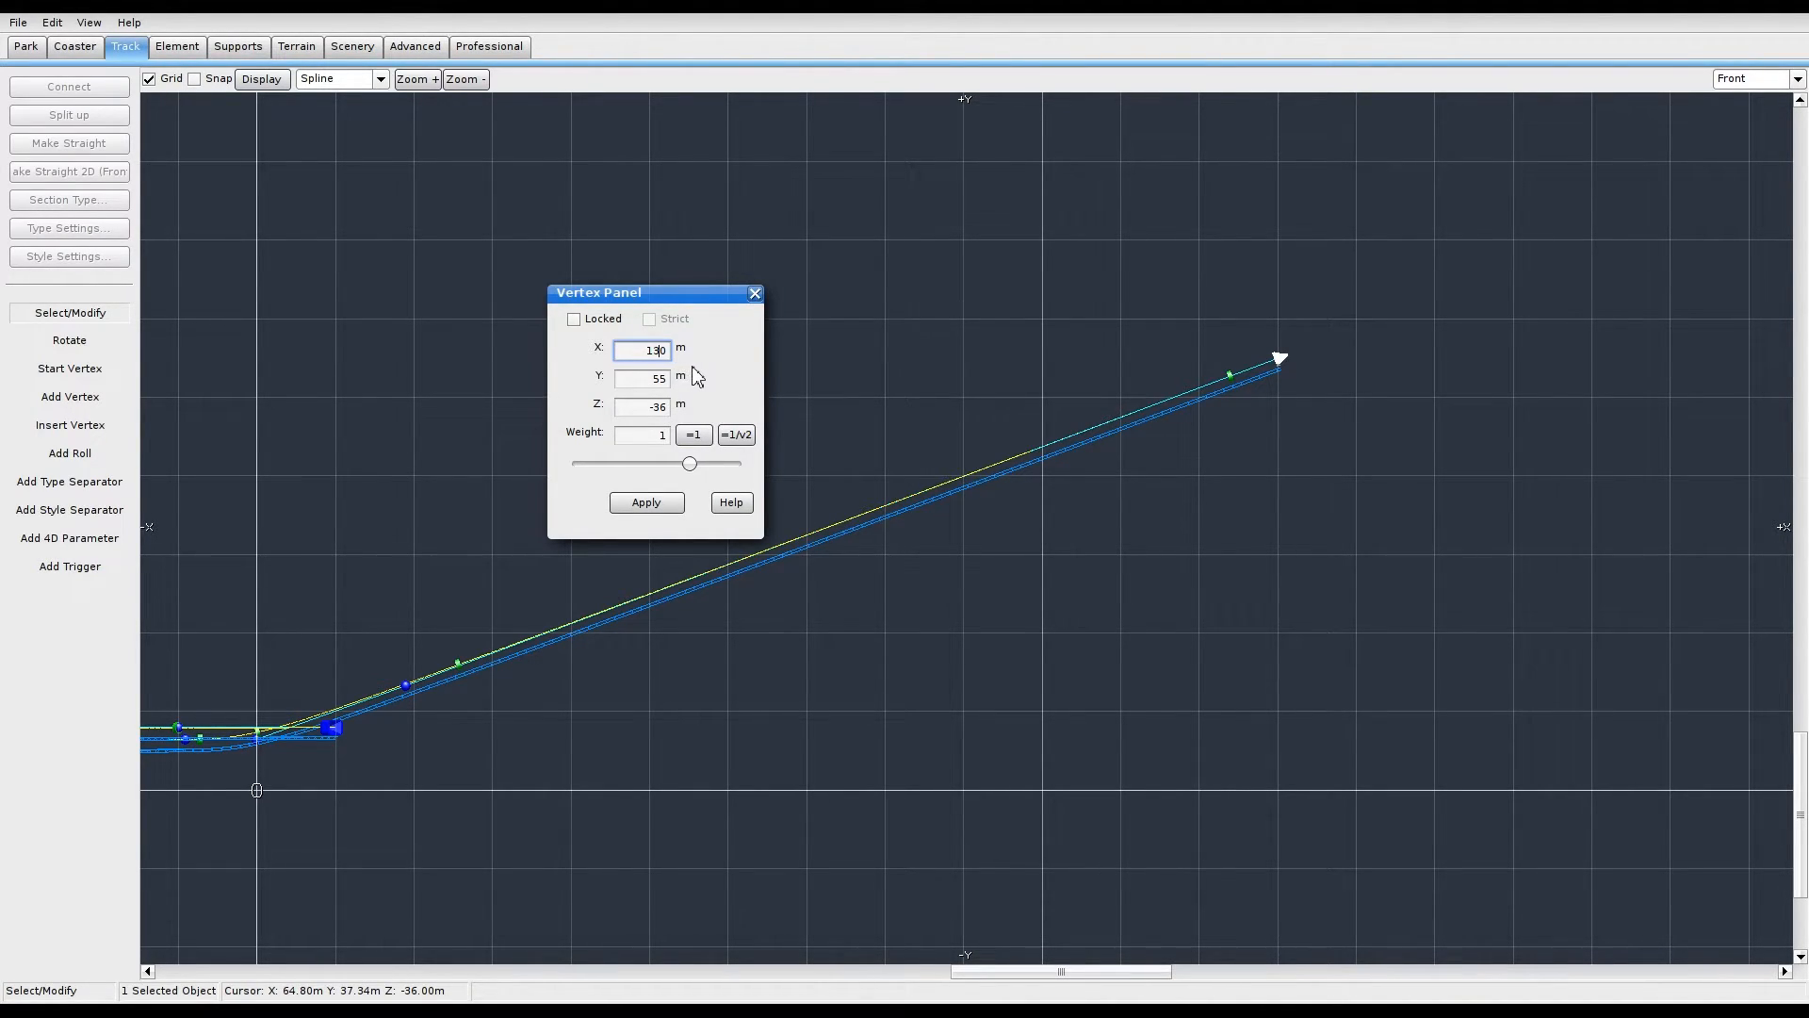
{"action": "left_click", "coordinate": [664, 512]}
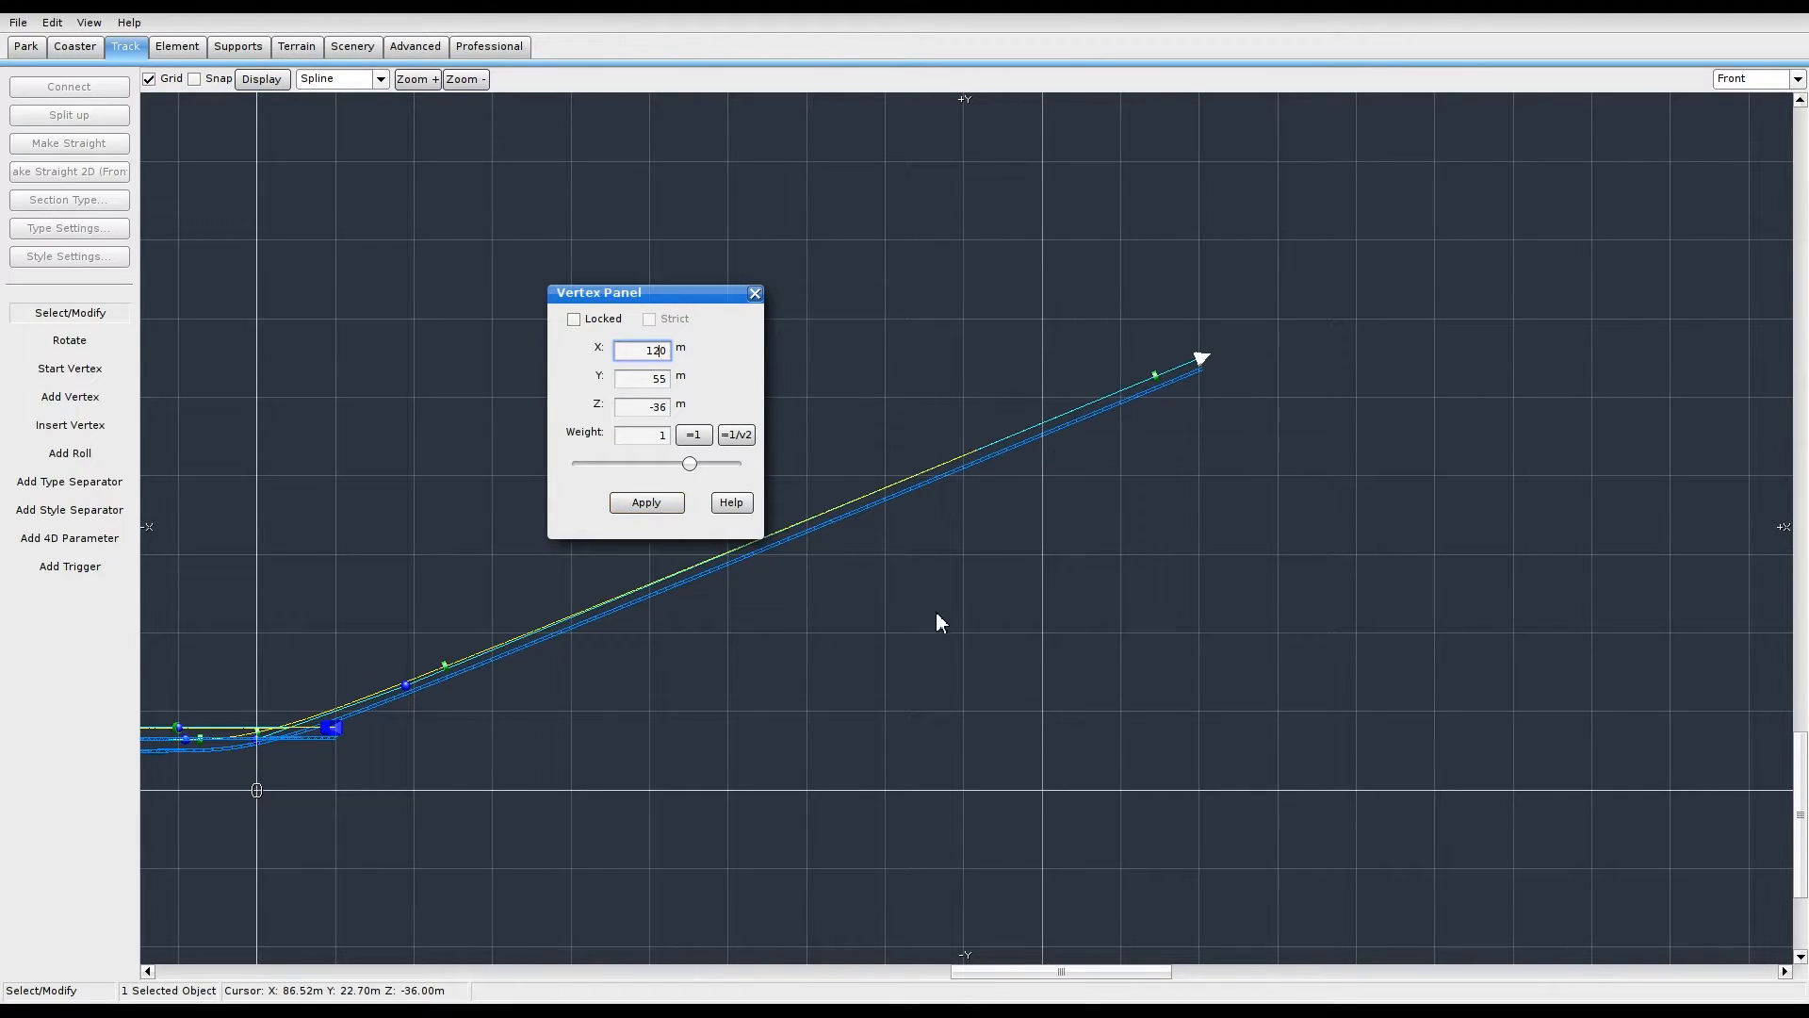
{"action": "left_click", "coordinate": [755, 294]}
{"action": "left_click", "coordinate": [820, 471]}
Step: Examine the steepened climb from its foot to its upper end in the Front and Perspective views
{"action": "scroll", "coordinate": [1338, 671], "scroll_direction": "up", "scroll_amount": 5}
{"action": "right_click_drag", "start_coordinate": [1200, 771], "coordinate": [1175, 355]}
{"action": "scroll", "coordinate": [1084, 534], "scroll_direction": "up", "scroll_amount": 4}
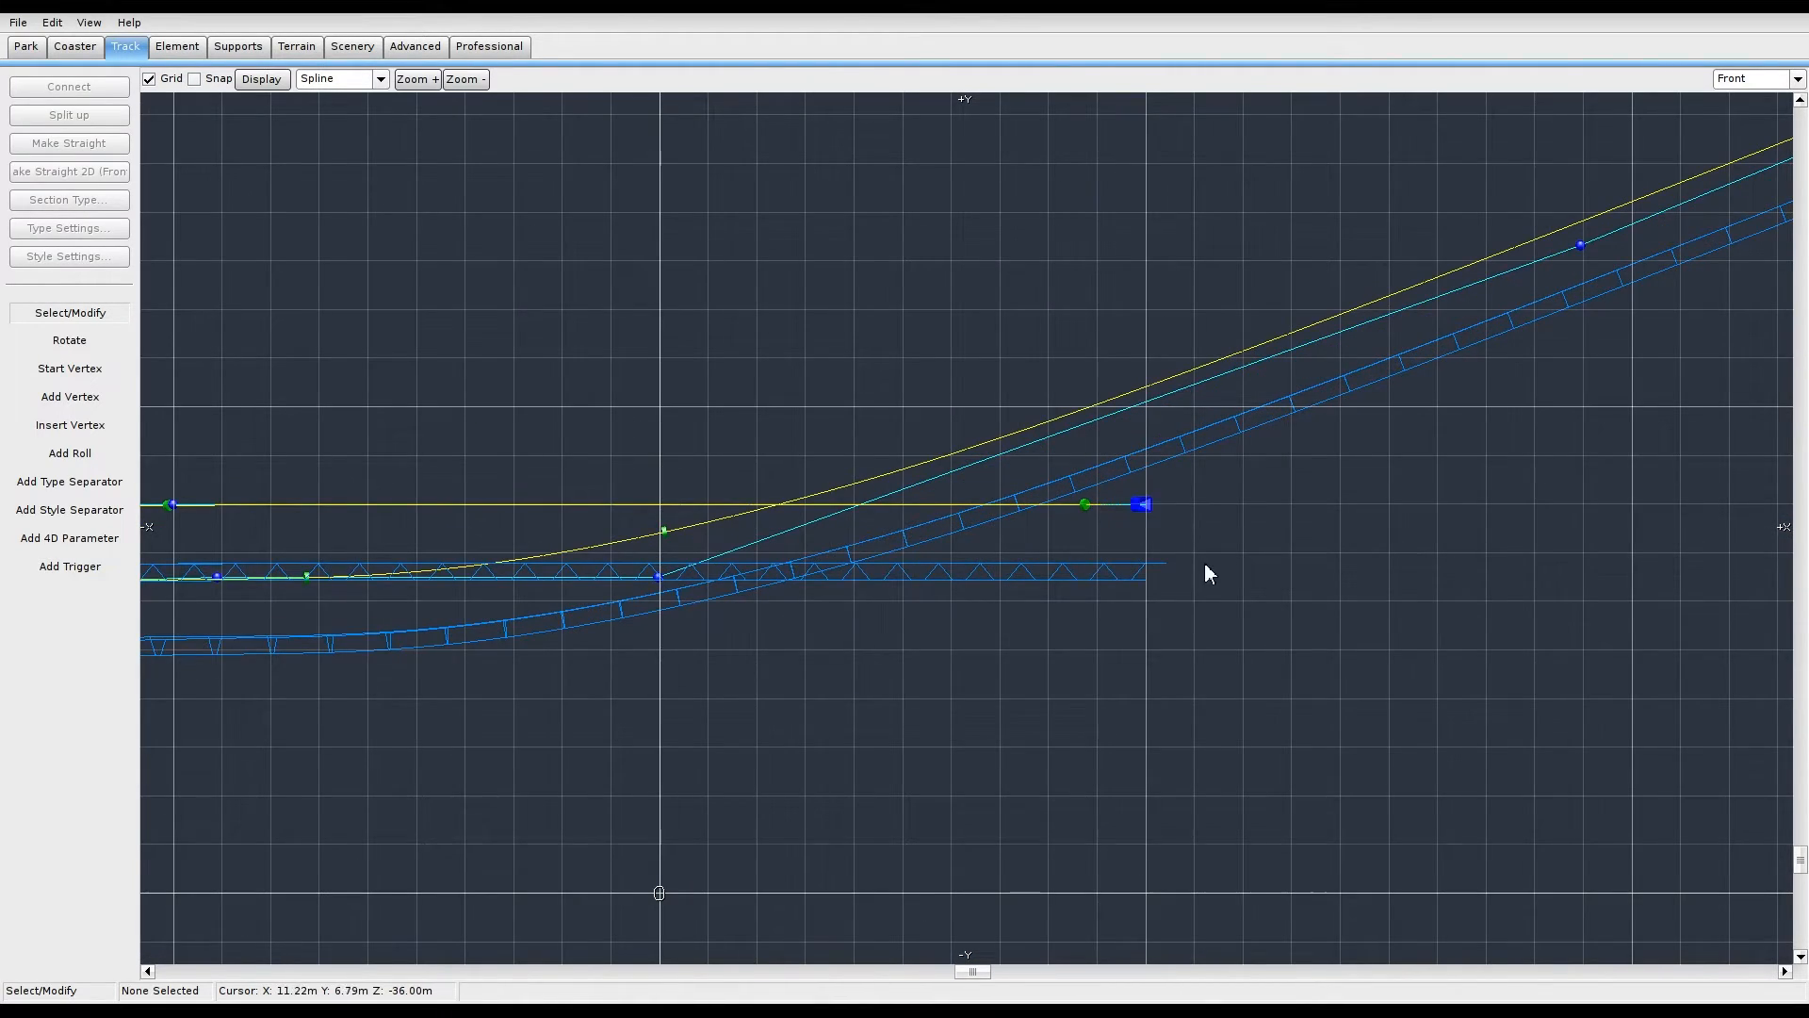
{"action": "scroll", "coordinate": [1404, 558], "scroll_direction": "down", "scroll_amount": 4}
{"action": "right_click_drag", "start_coordinate": [1404, 558], "coordinate": [647, 745]}
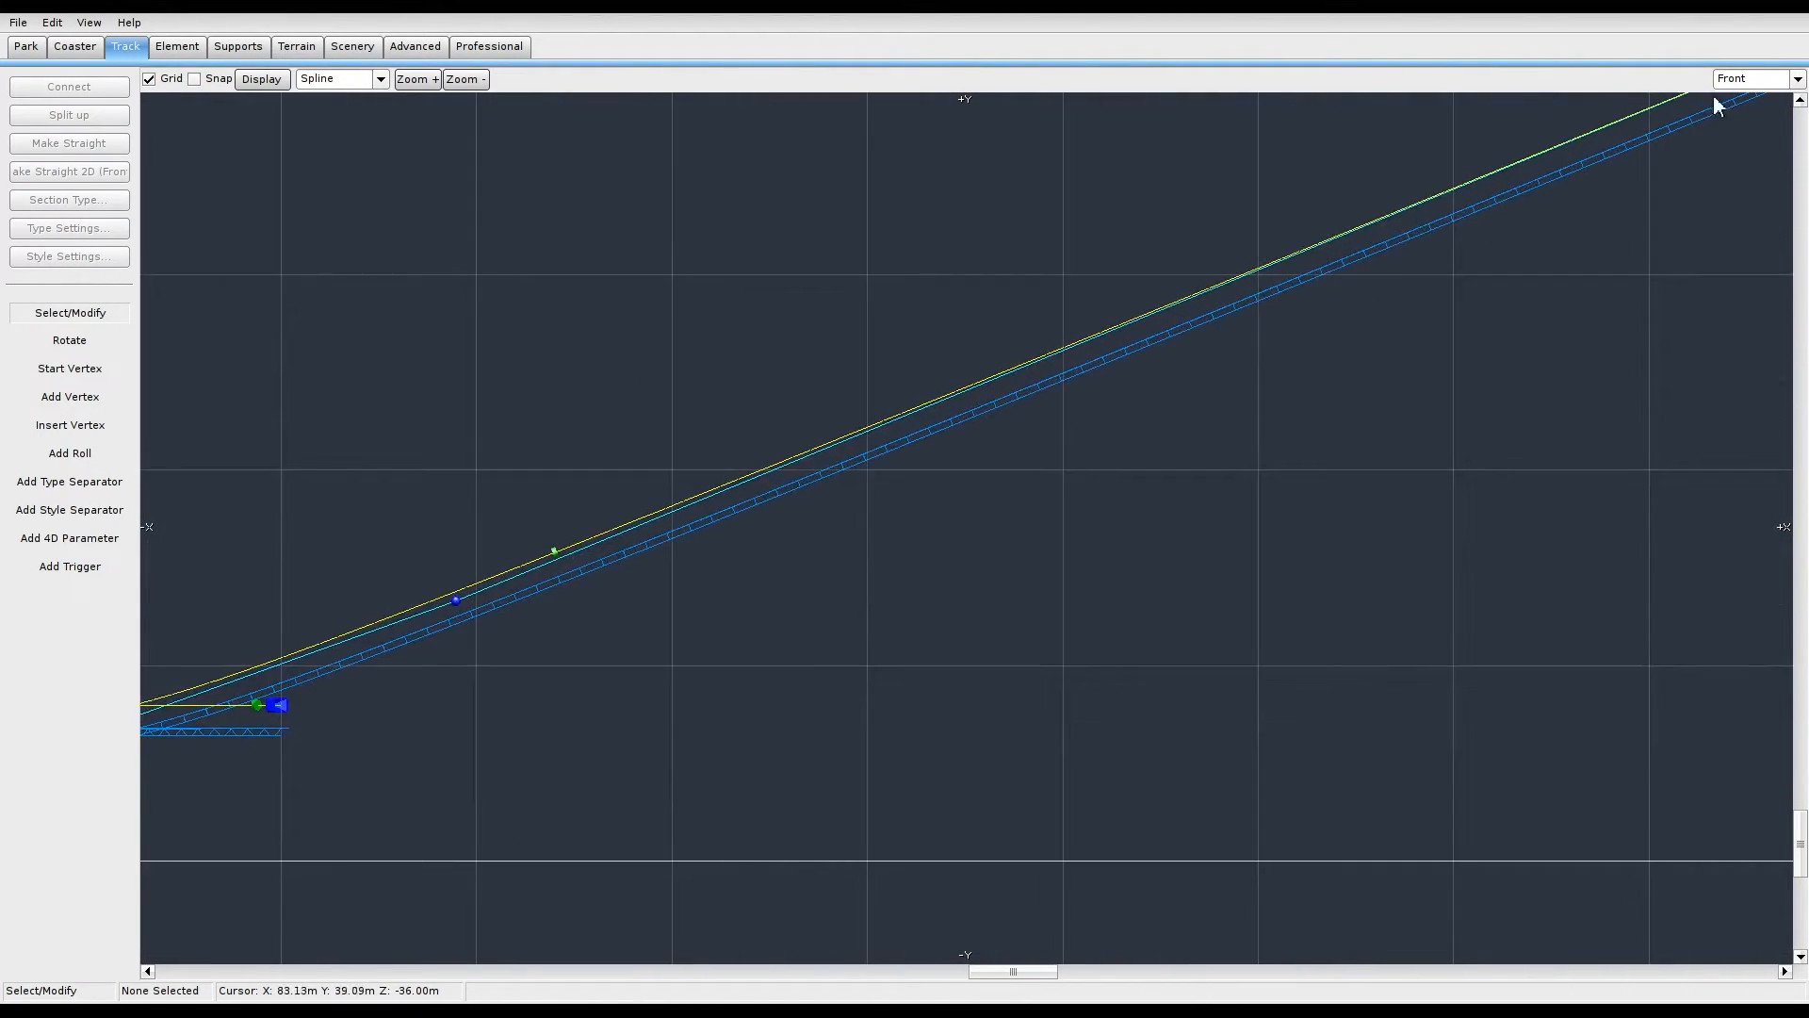
{"action": "left_click", "coordinate": [1798, 79]}
{"action": "left_click", "coordinate": [1751, 176]}
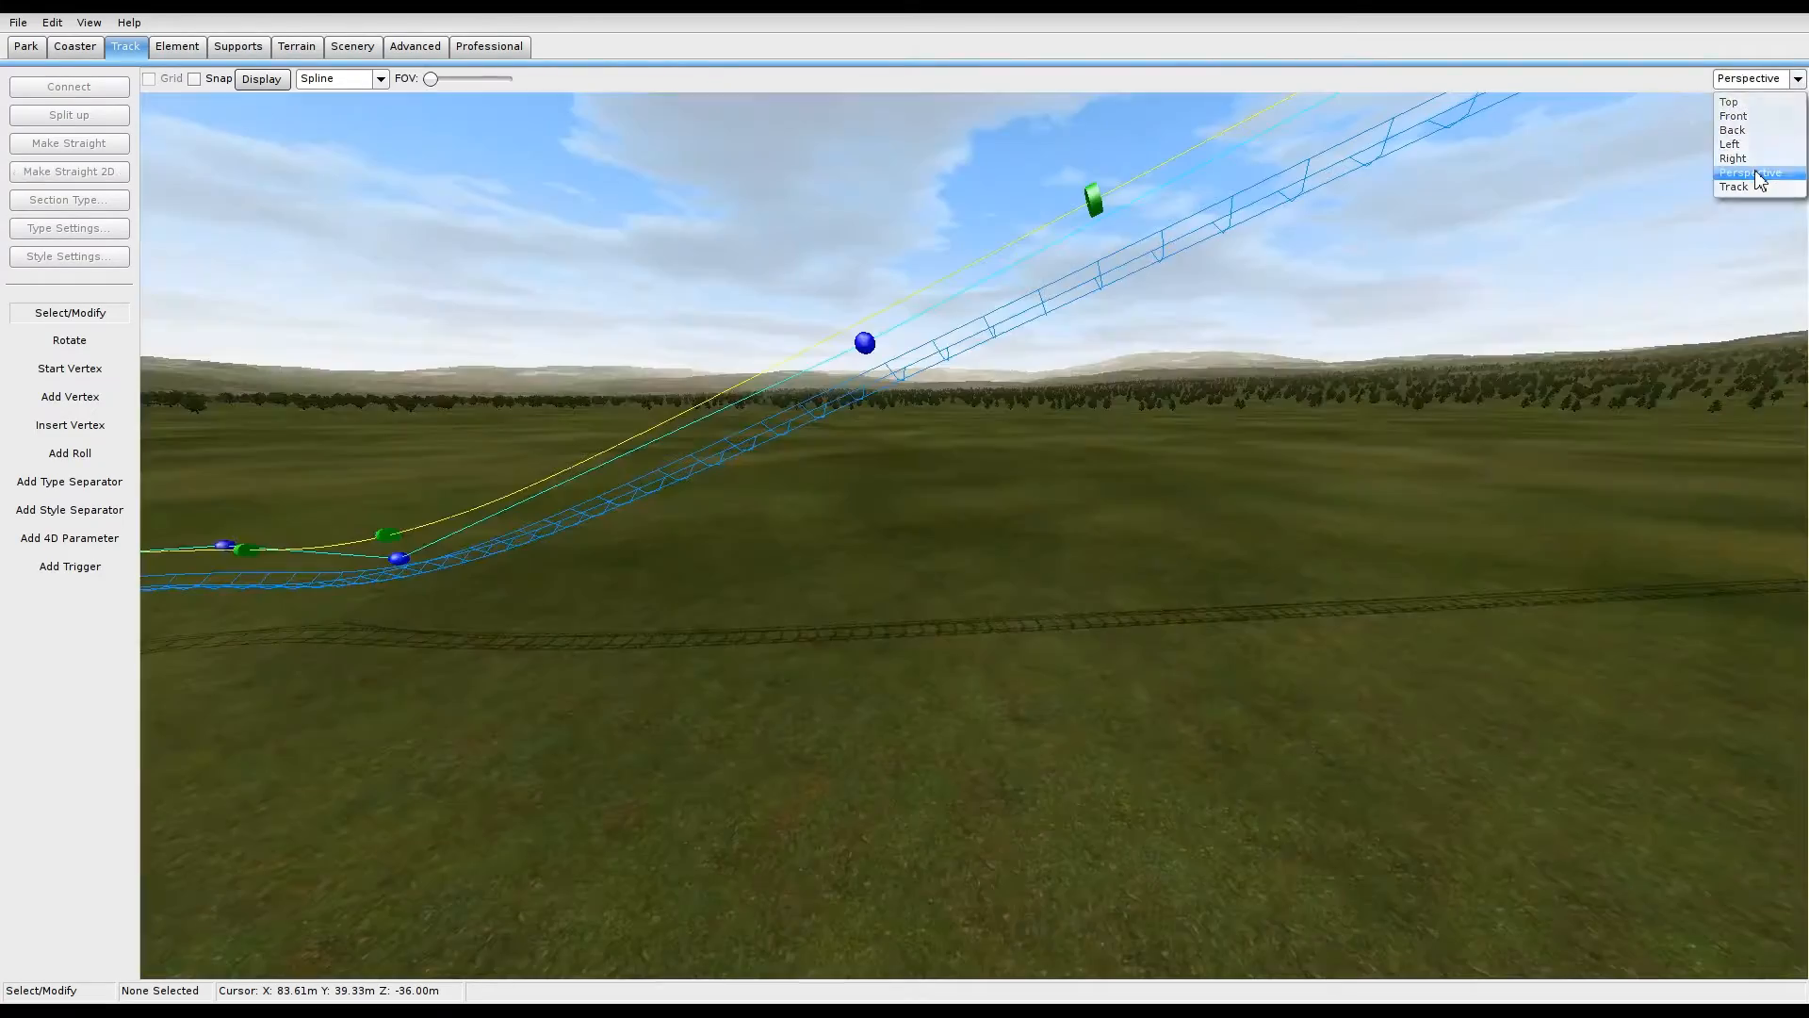
{"action": "right_click_drag", "start_coordinate": [1131, 471], "coordinate": [253, 403]}
{"action": "key", "text": "w"}
{"action": "key", "text": "d"}
{"action": "key", "text": "s"}
{"action": "key", "text": "a"}
{"action": "key", "text": "w"}
{"action": "key", "text": "a"}
{"action": "key", "text": "w"}
{"action": "key", "text": "d"}
{"action": "key", "text": "d"}
{"action": "key", "text": "s"}
{"action": "key", "text": "d"}
{"action": "key", "text": "s"}
{"action": "key", "text": "d"}
{"action": "key", "text": "s"}
{"action": "right_click_drag", "start_coordinate": [1358, 477], "coordinate": [1365, 473]}
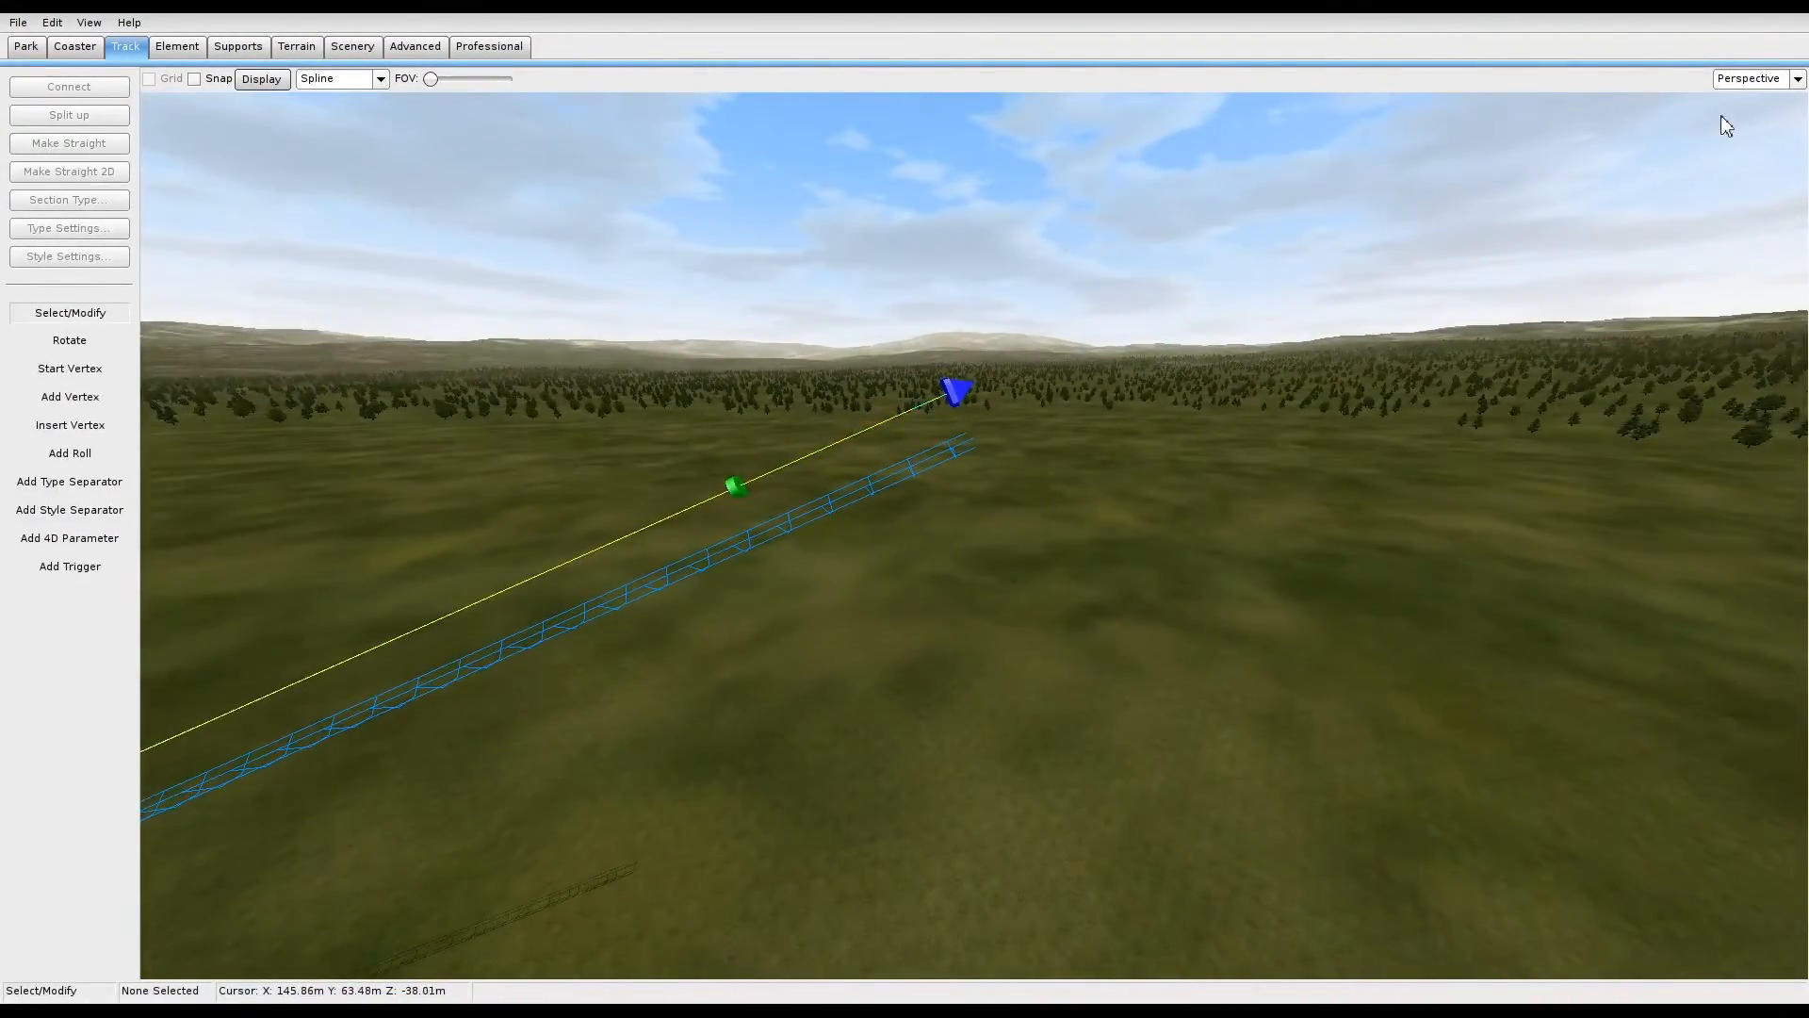
Step: In the Front view, select the climb's upper end vertex and start adding vertices from it
{"action": "left_click", "coordinate": [1782, 83]}
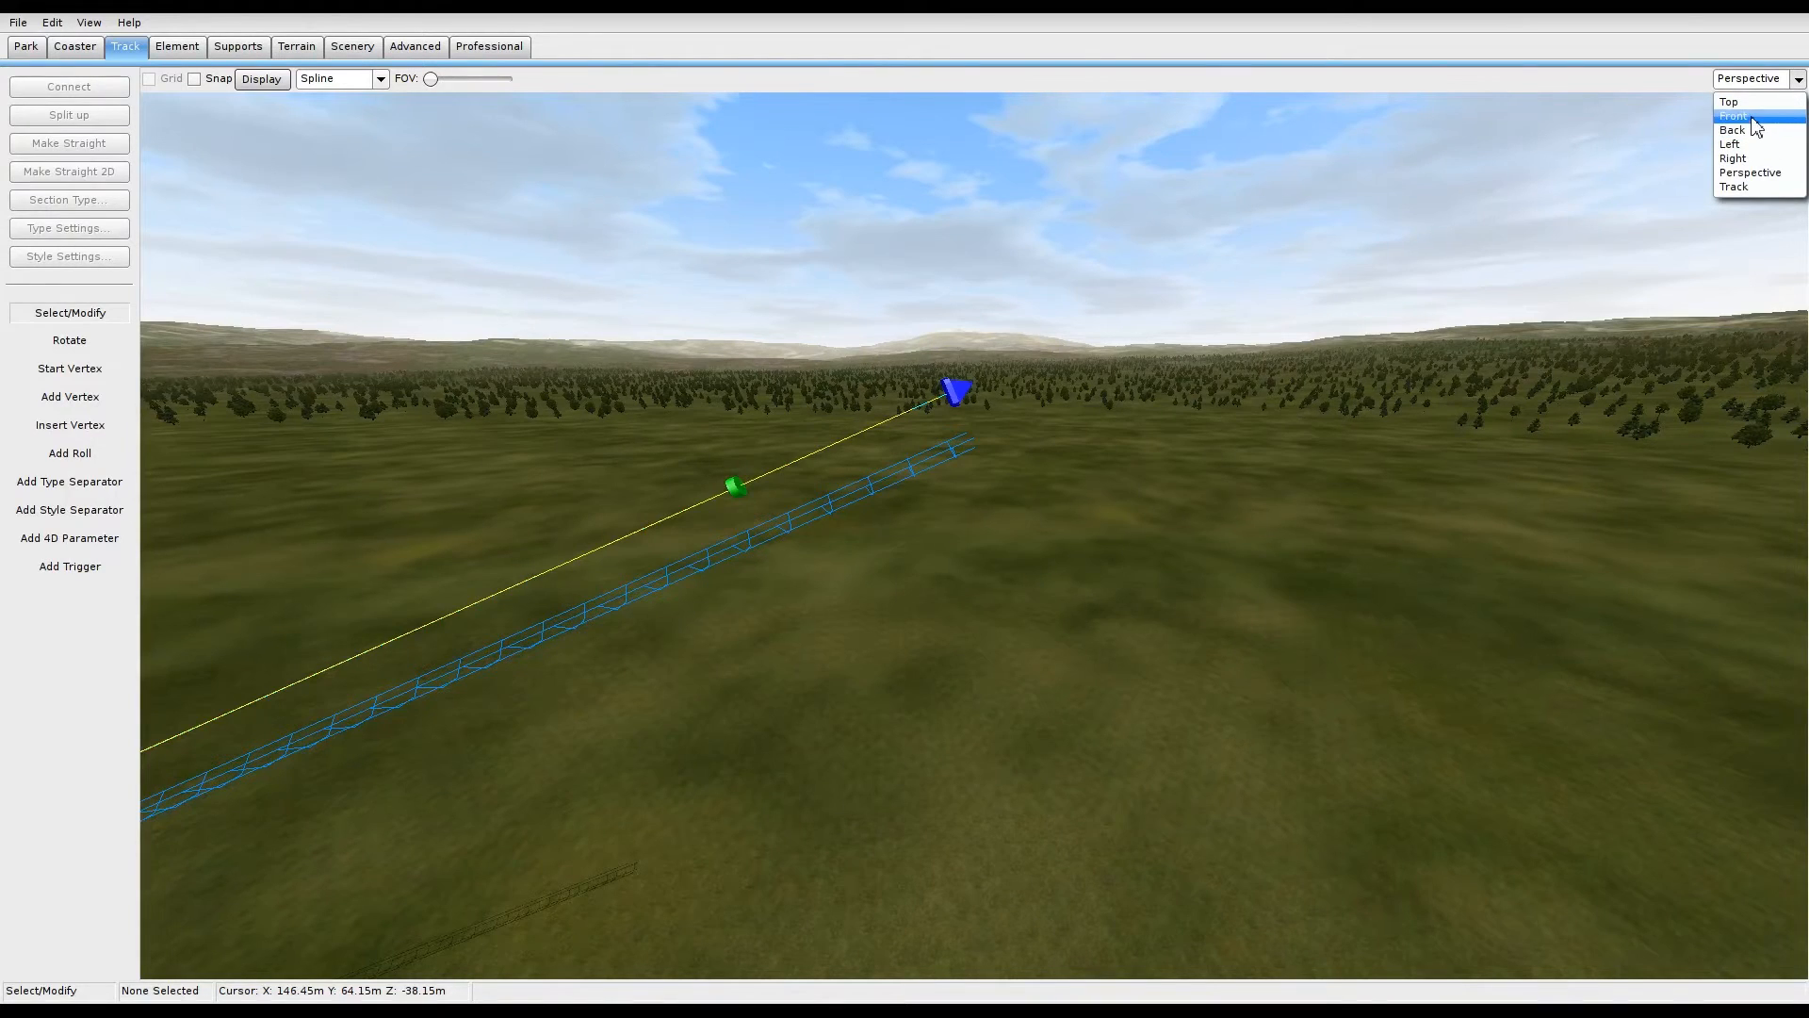
{"action": "left_click", "coordinate": [1751, 115]}
{"action": "right_click_drag", "start_coordinate": [1420, 368], "coordinate": [490, 679]}
{"action": "right_click_drag", "start_coordinate": [1270, 514], "coordinate": [569, 658]}
{"action": "right_click_drag", "start_coordinate": [1180, 498], "coordinate": [1126, 690]}
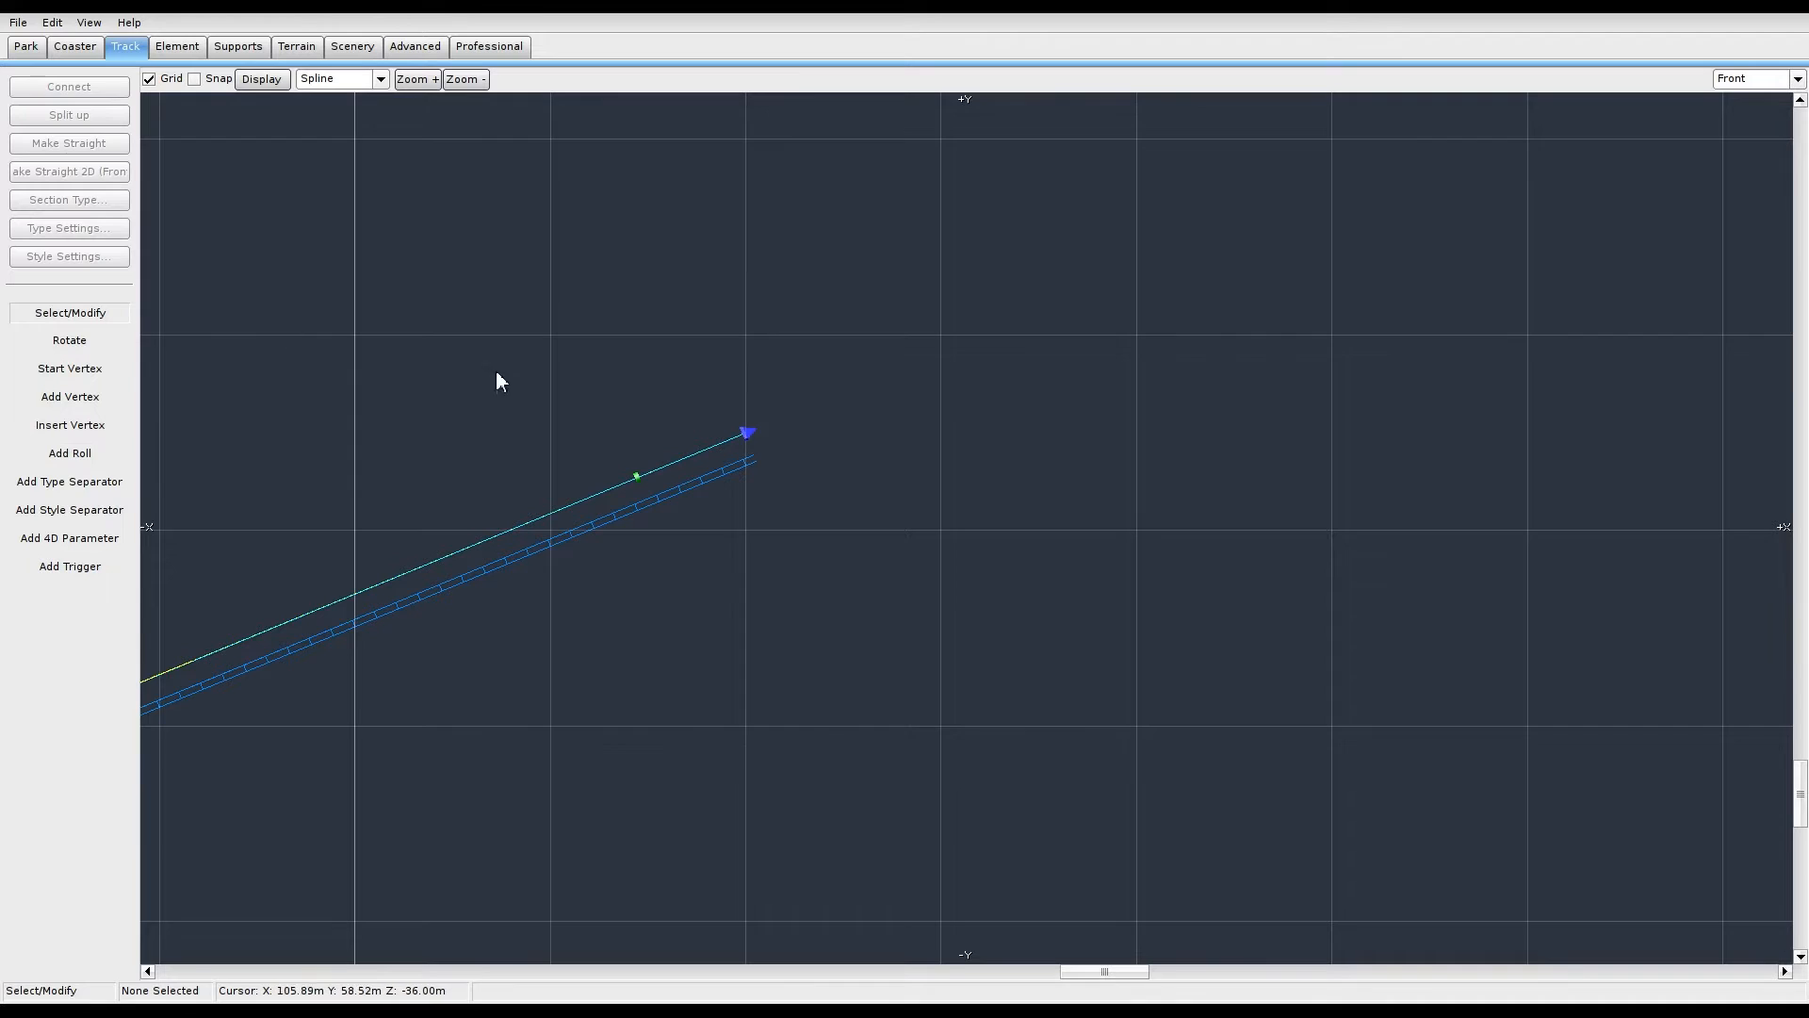
{"action": "left_click", "coordinate": [747, 432]}
{"action": "right_click_drag", "start_coordinate": [910, 572], "coordinate": [936, 682]}
{"action": "scroll", "coordinate": [936, 682], "scroll_direction": "up", "scroll_amount": 3}
{"action": "right_click_drag", "start_coordinate": [629, 626], "coordinate": [748, 555]}
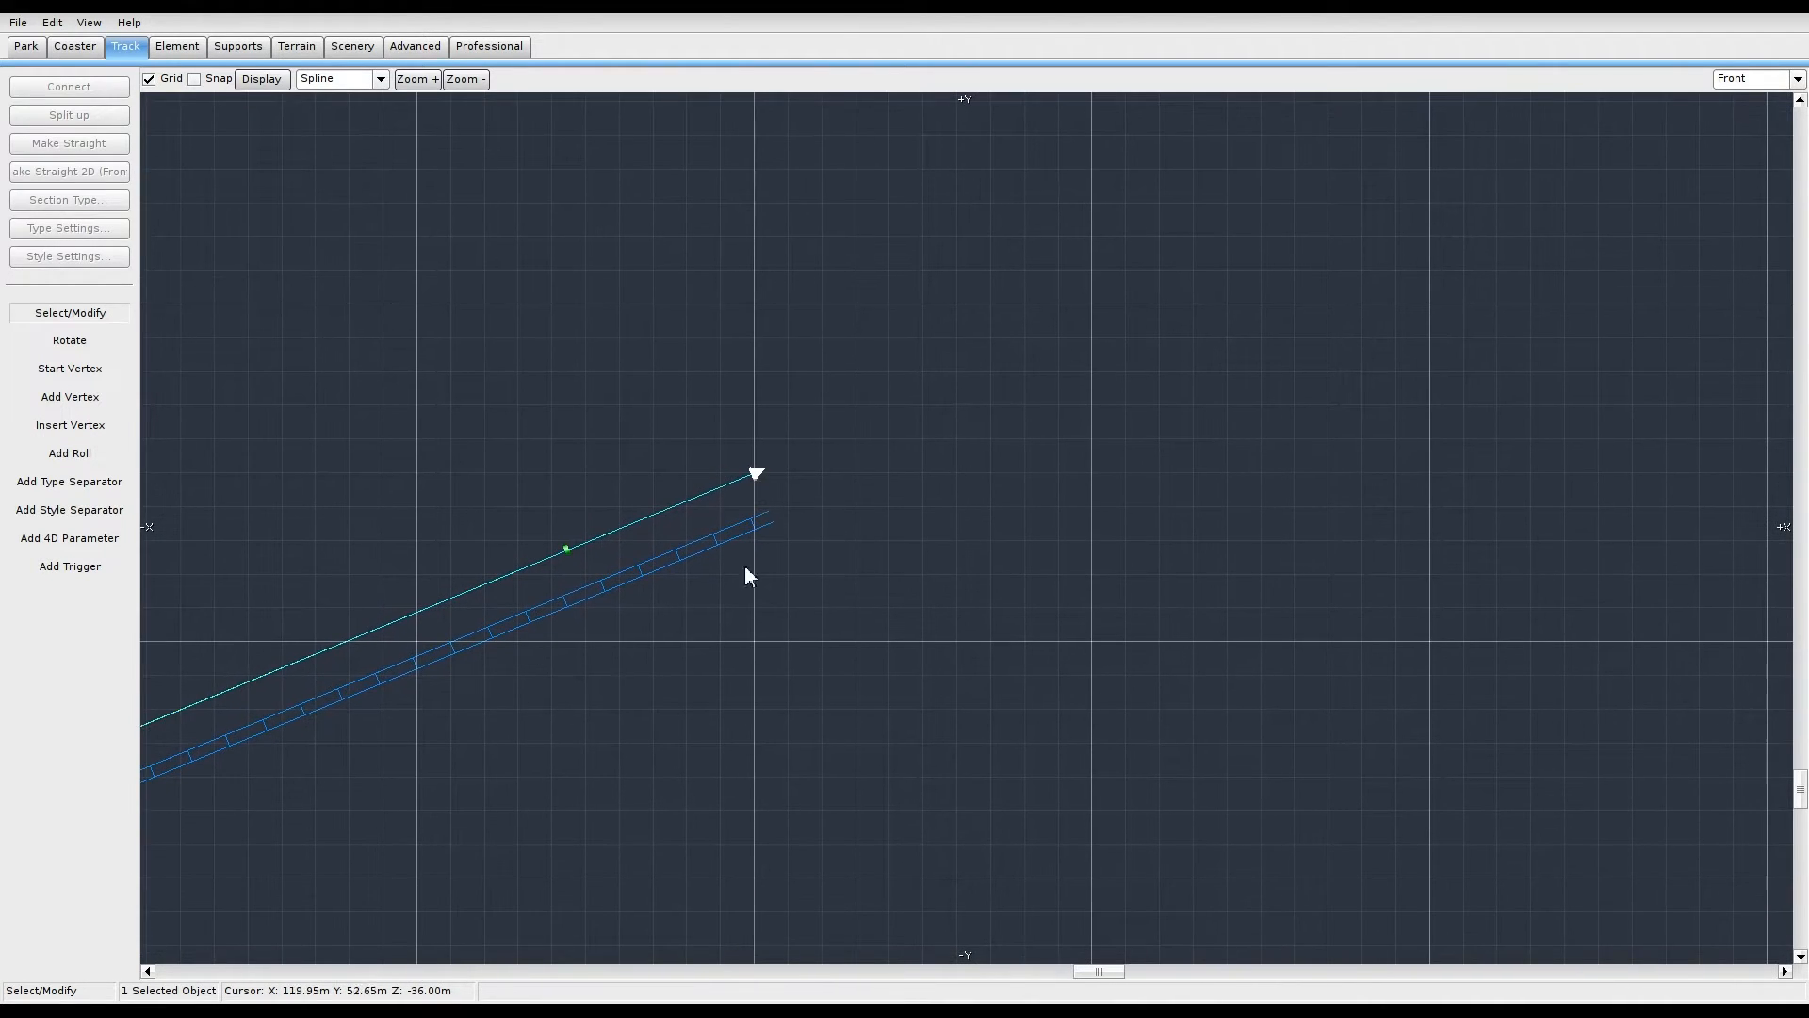
{"action": "left_click", "coordinate": [77, 399]}
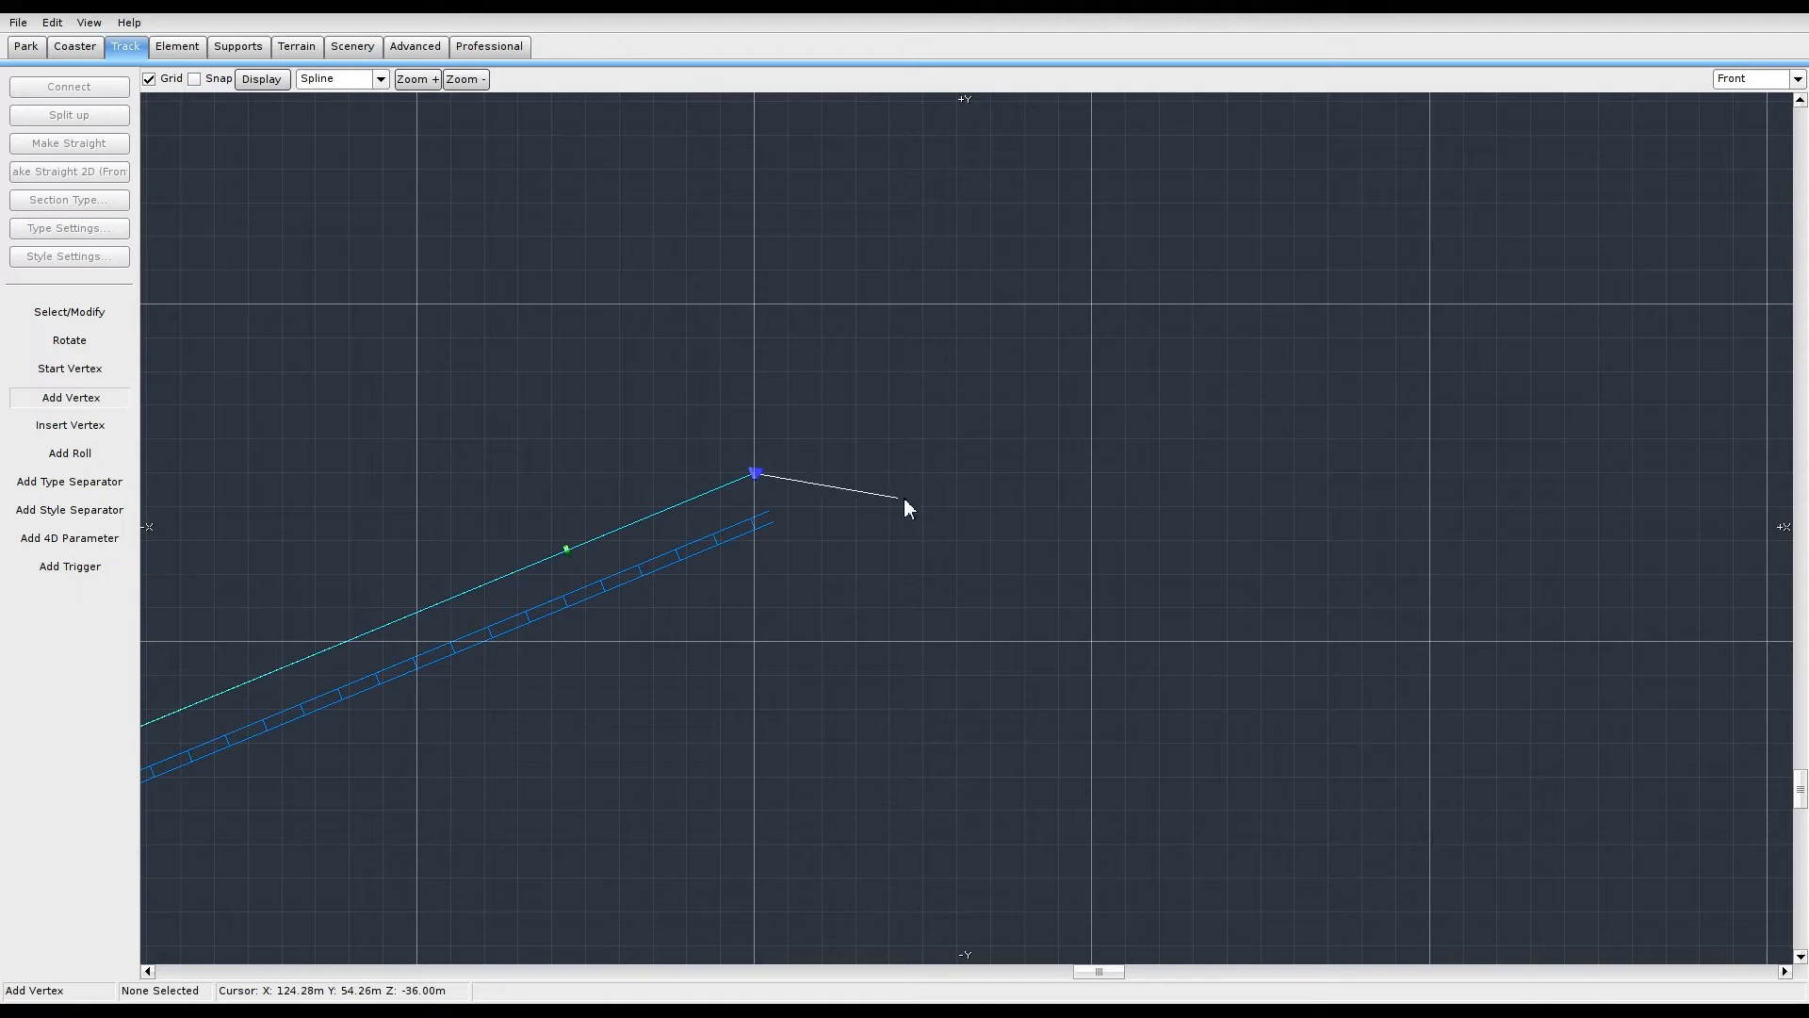
Step: Try to level off the climb with a single vertex about 6 m past its upper end, at Y 55 m
{"action": "left_click", "coordinate": [959, 472]}
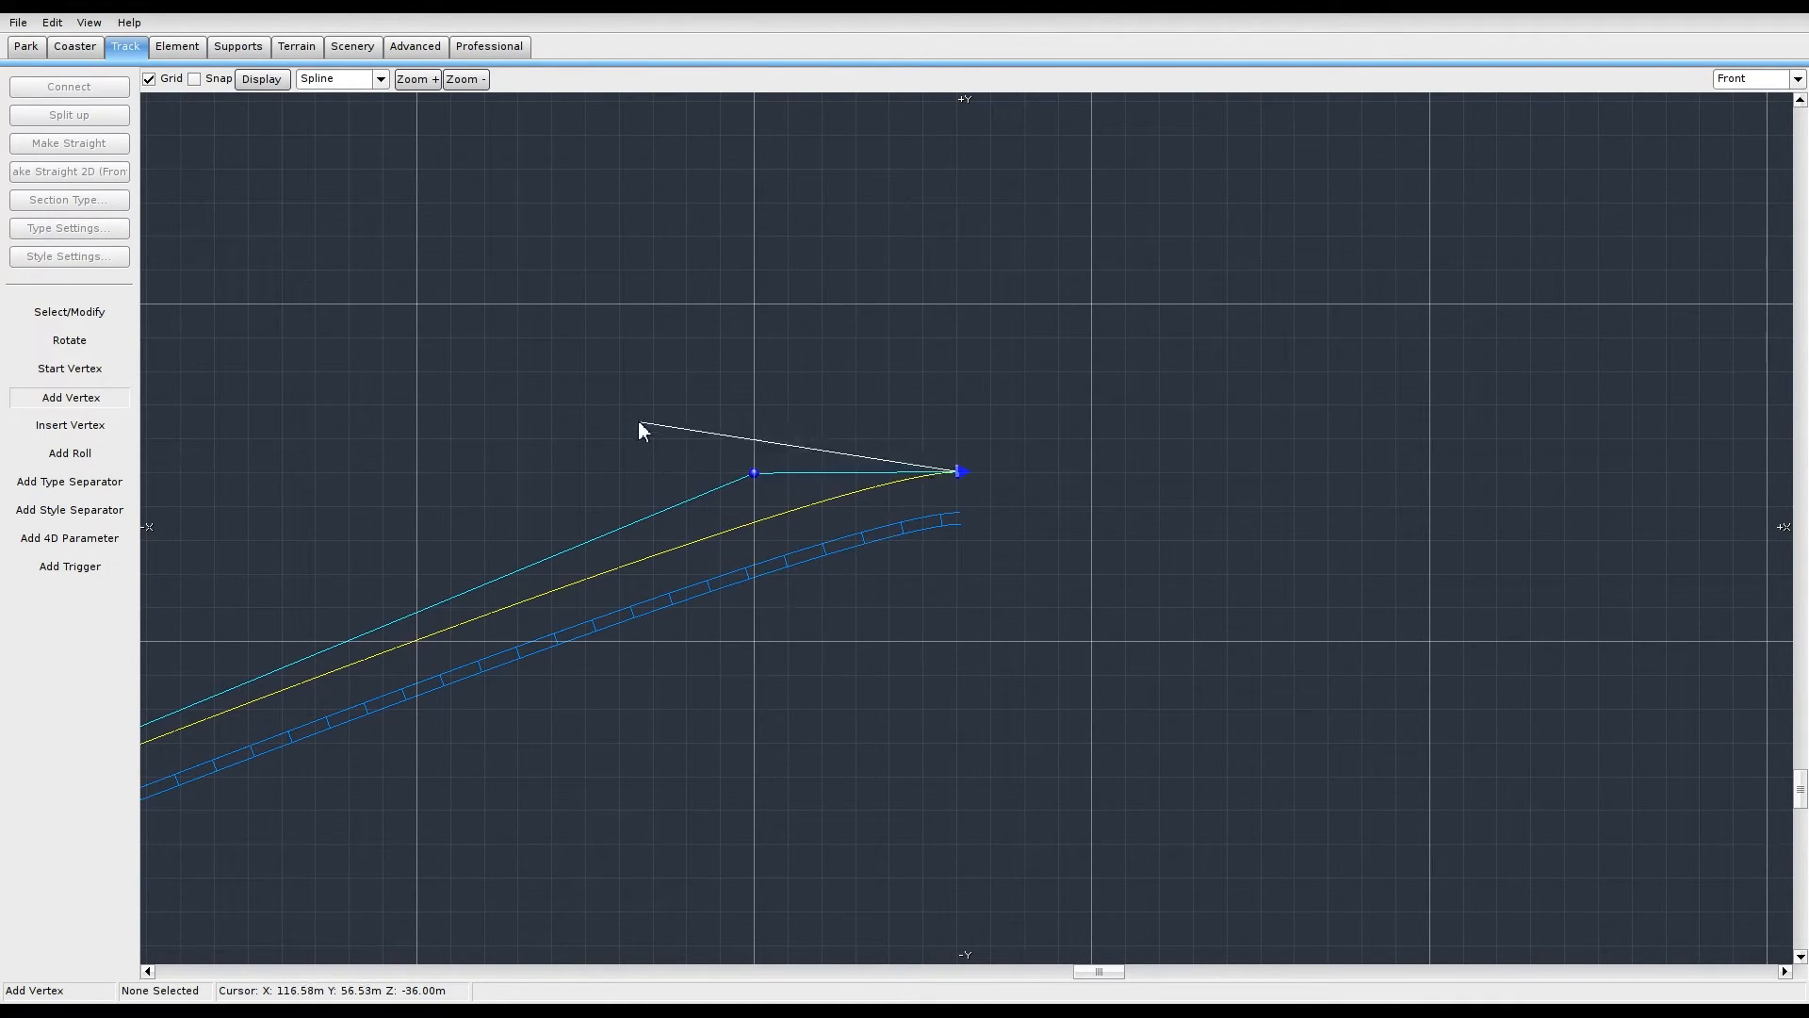
{"action": "scroll", "coordinate": [731, 456], "scroll_direction": "up", "scroll_amount": 3}
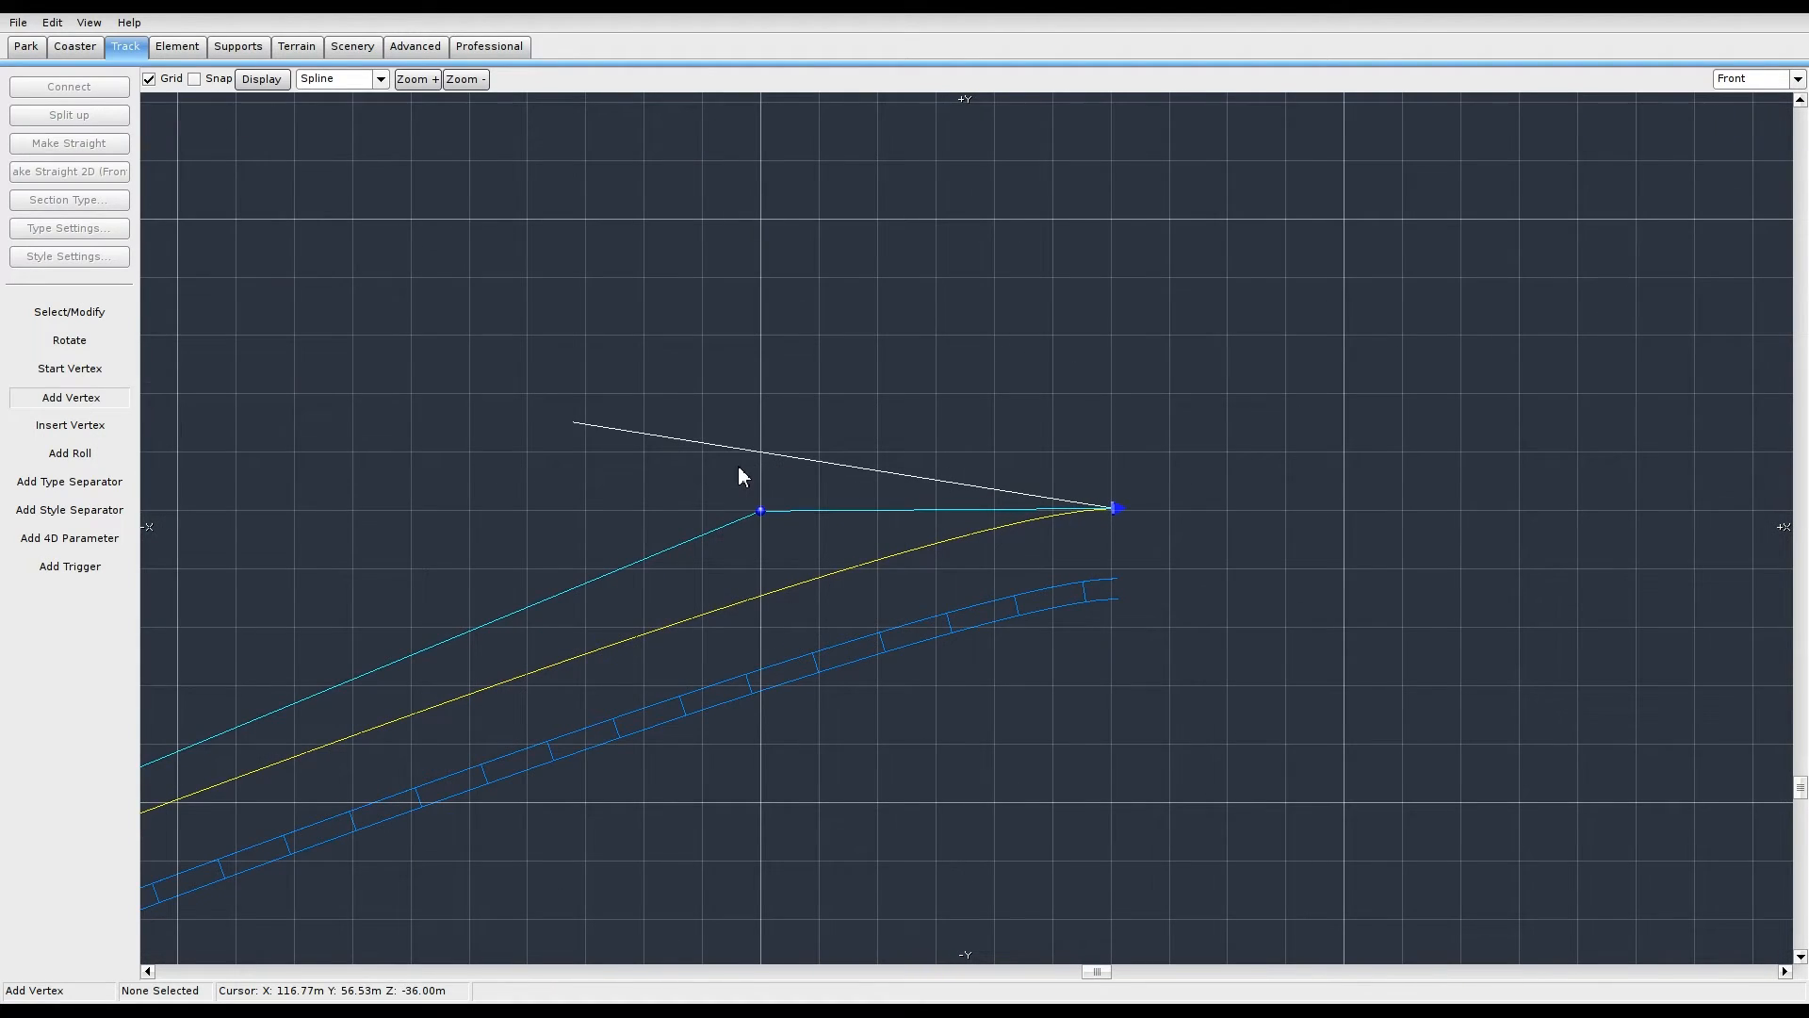
{"action": "key", "text": "ctrl+z"}
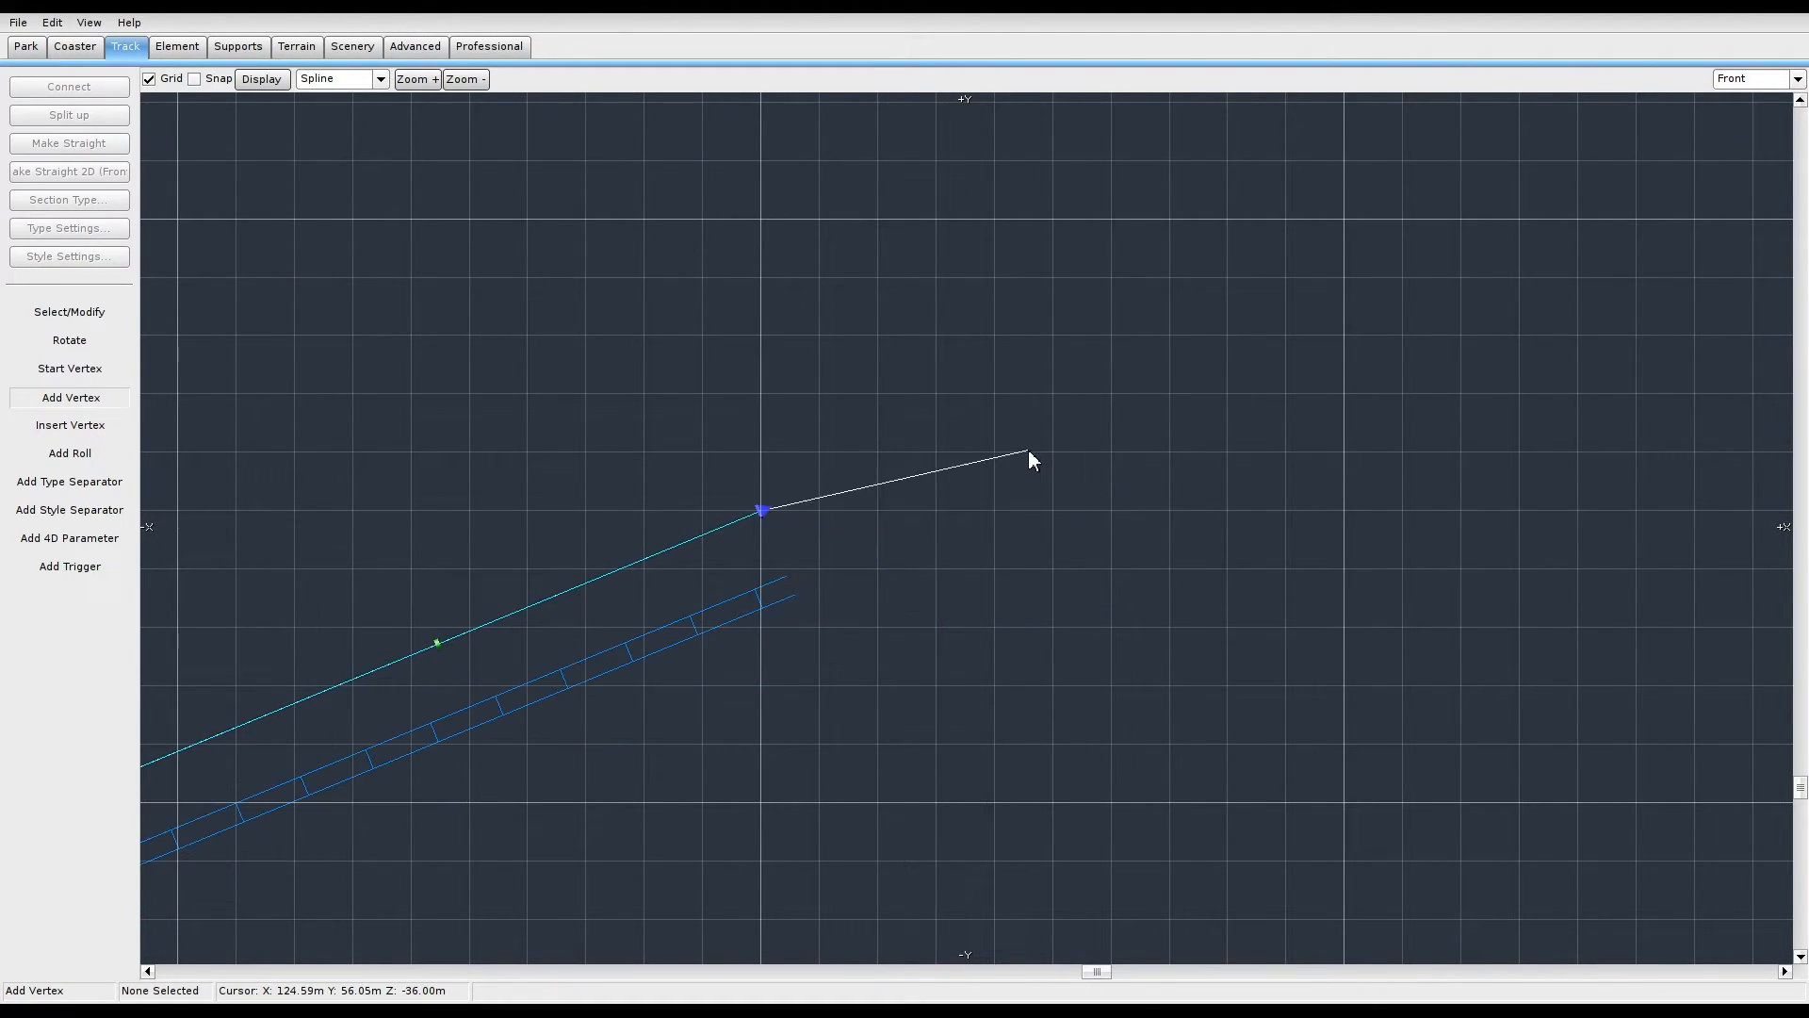
Step: Round off the top of the climb with two vertices at about X 122.2 m and X 124.7 m, both near Y 55.7 m
{"action": "left_click", "coordinate": [890, 466]}
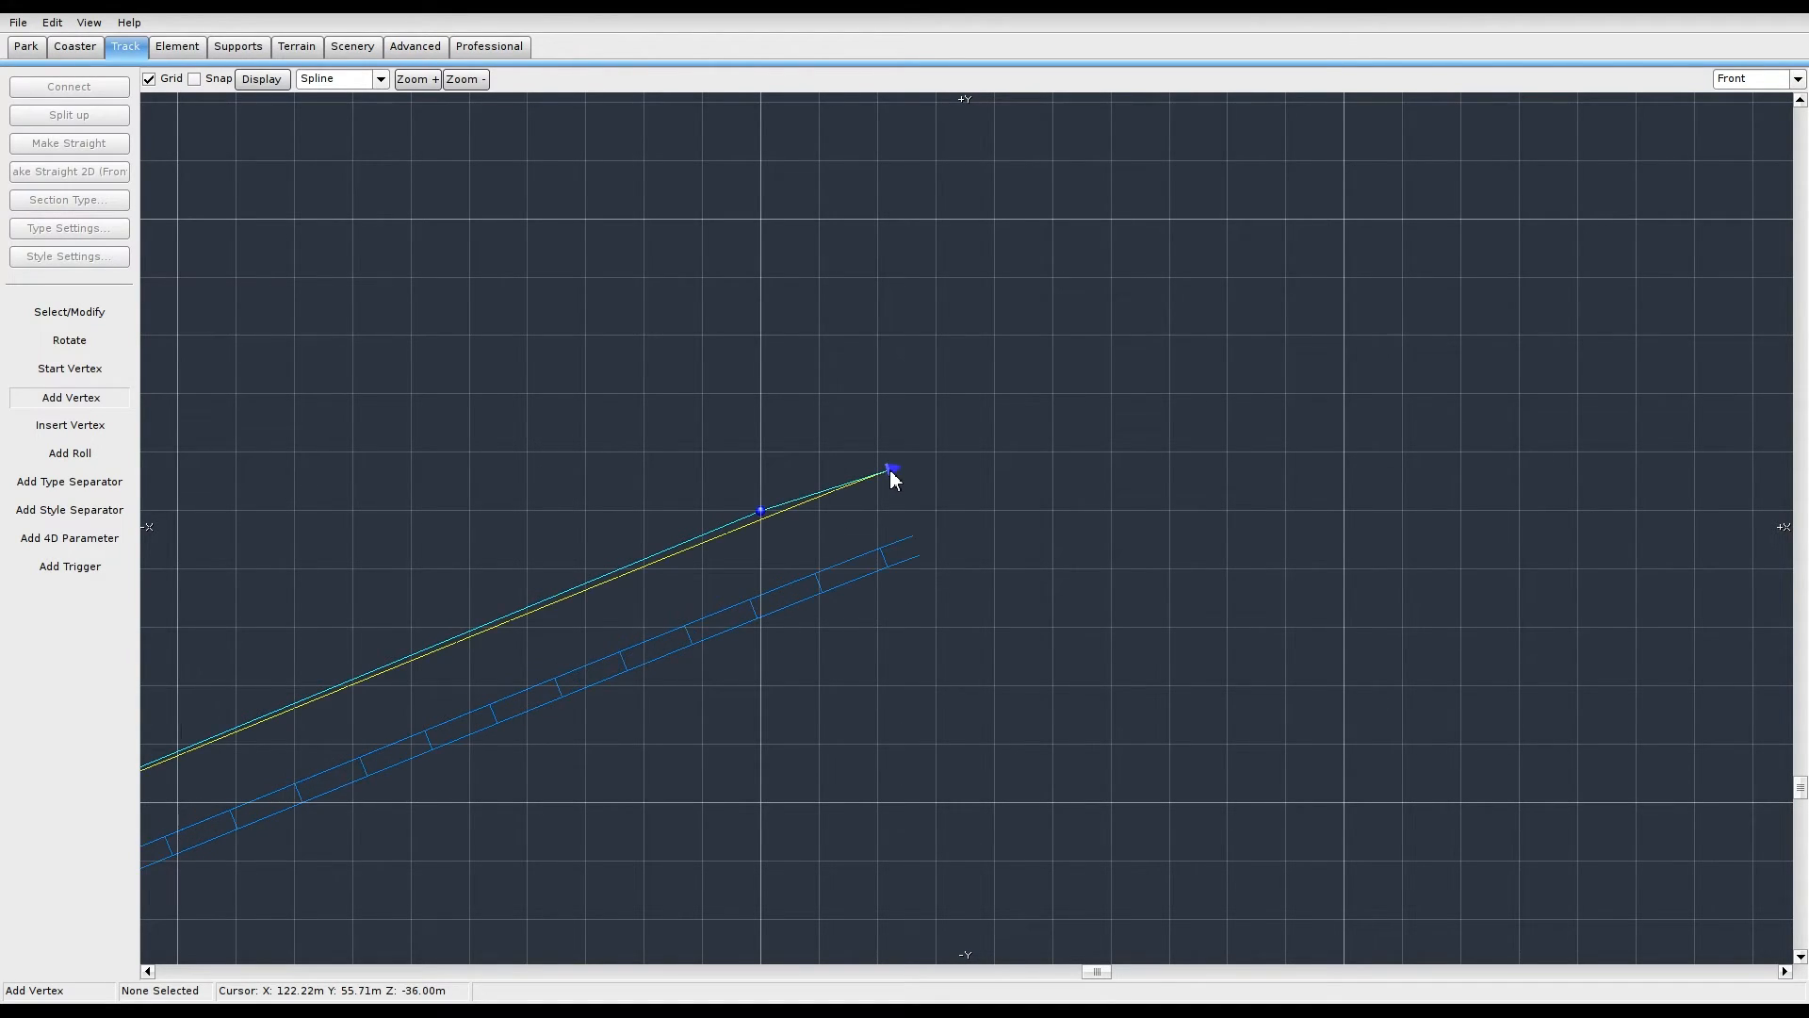
{"action": "left_click", "coordinate": [1029, 470]}
{"action": "left_click", "coordinate": [64, 315]}
{"action": "right_click_drag", "start_coordinate": [960, 887], "coordinate": [928, 839]}
{"action": "left_click_drag", "start_coordinate": [993, 425], "coordinate": [997, 422]}
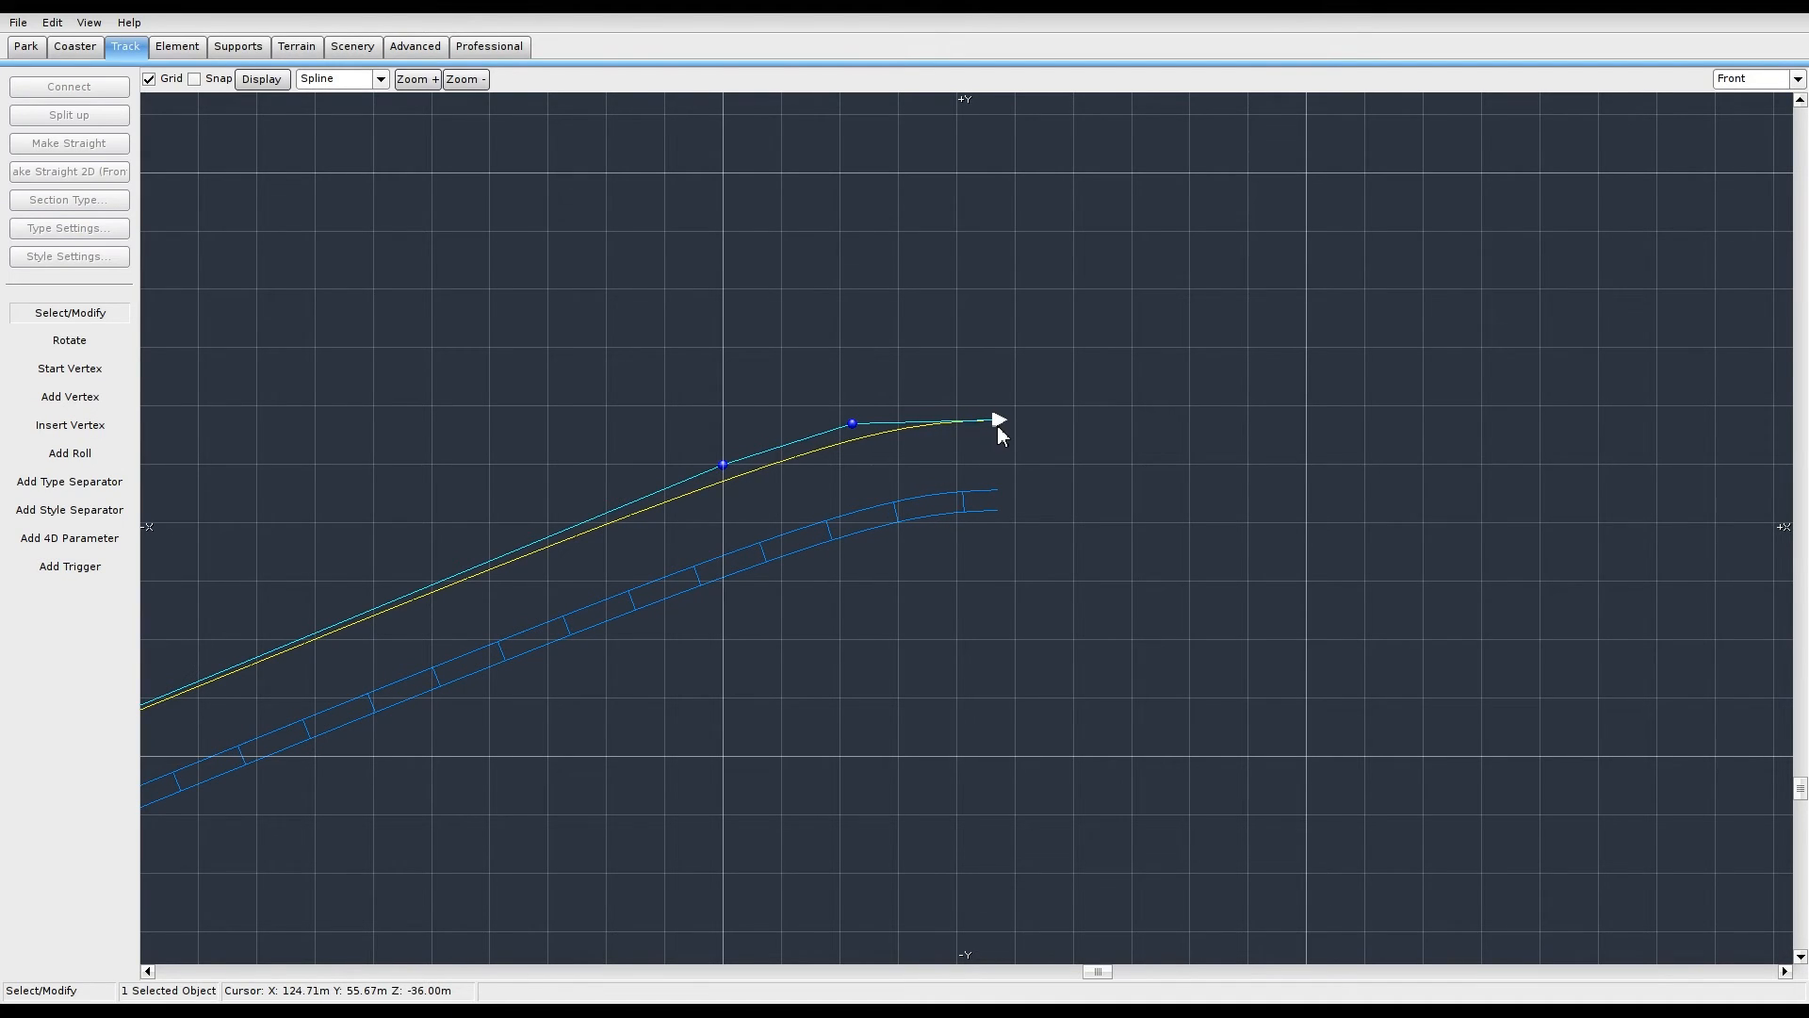
{"action": "double_click", "coordinate": [1003, 422]}
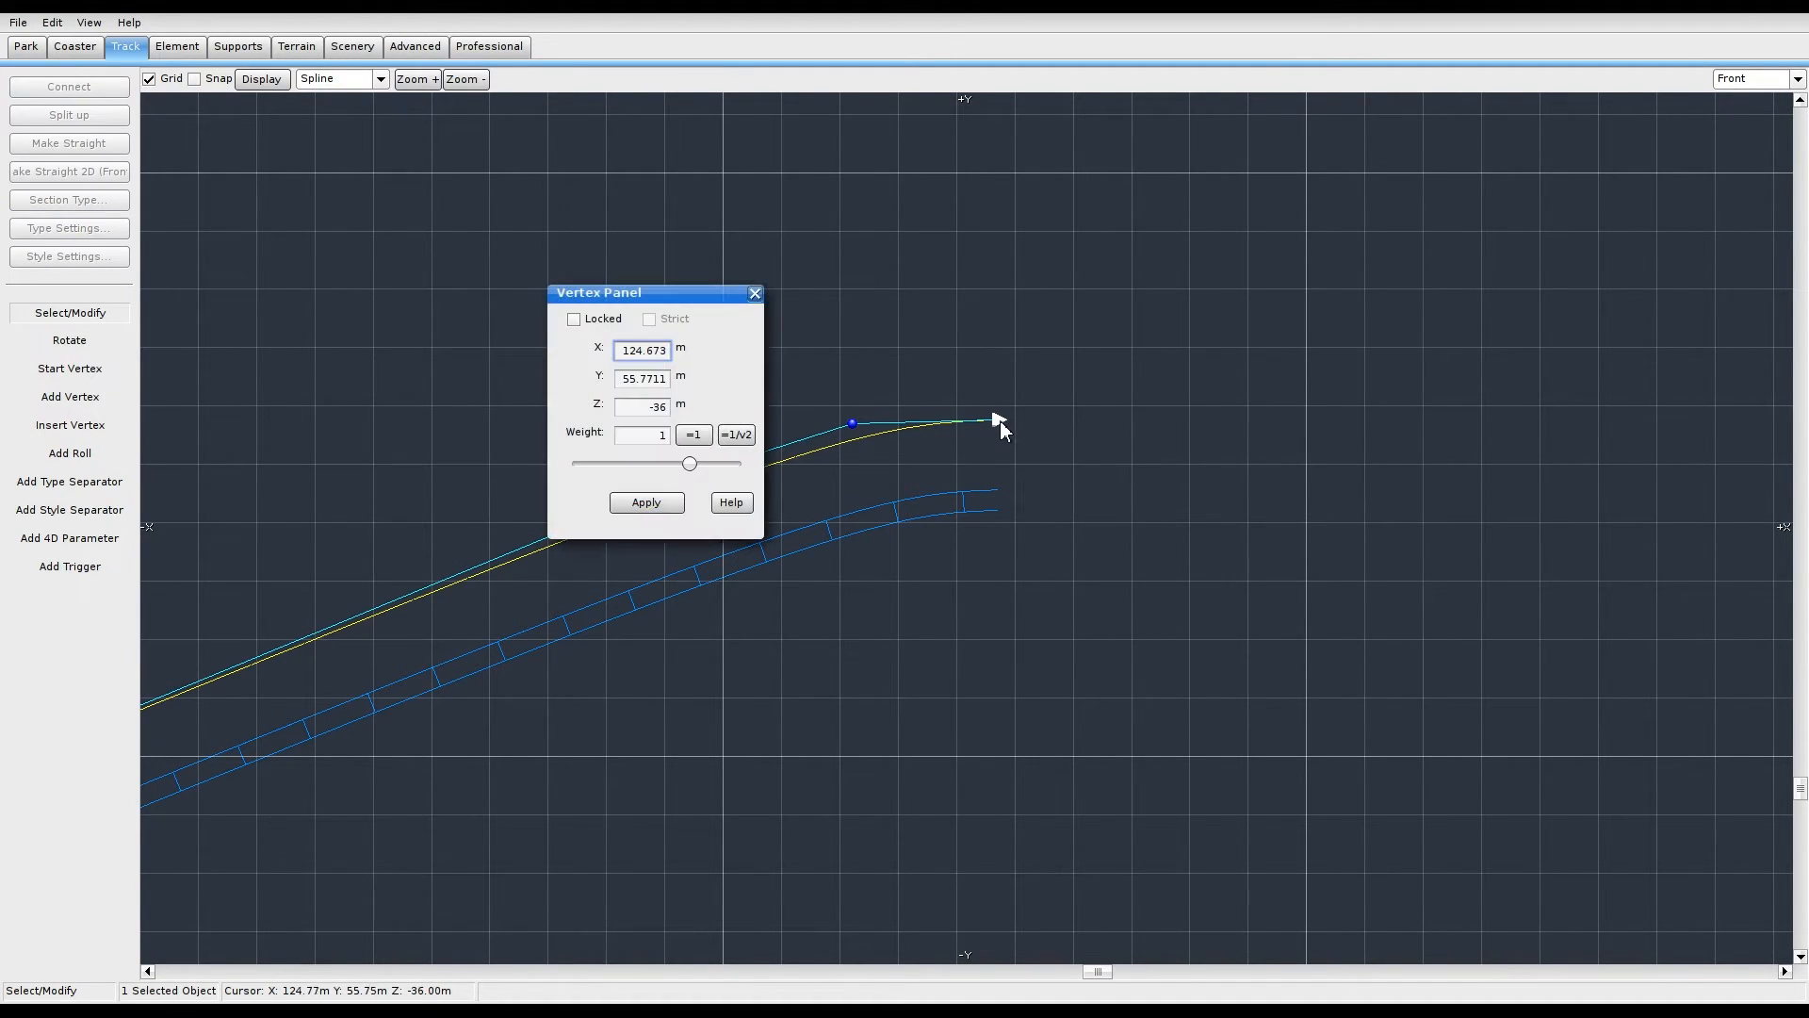
{"action": "left_click", "coordinate": [754, 293]}
{"action": "left_click", "coordinate": [1151, 540]}
Step: Extend the track nearly level from the crest with a vertex at about X 138 m, Y 55.7 m
{"action": "scroll", "coordinate": [1140, 566], "scroll_direction": "up", "scroll_amount": 1}
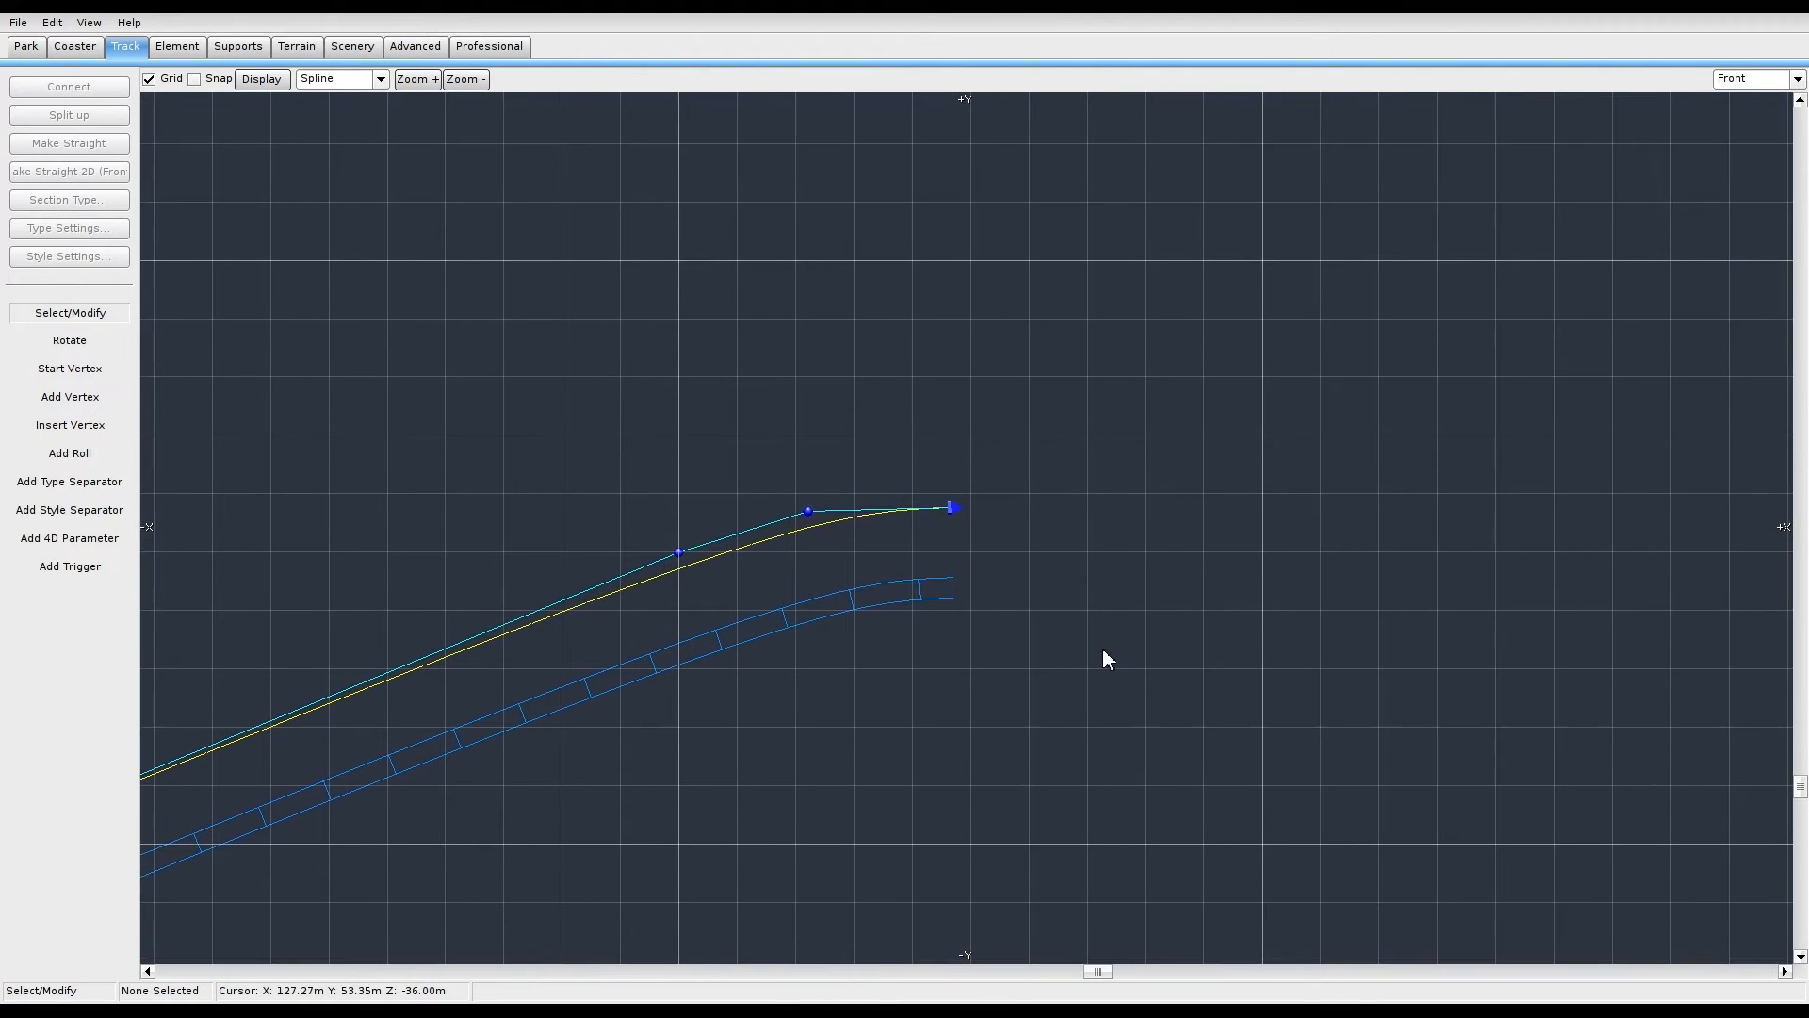
{"action": "scroll", "coordinate": [647, 614], "scroll_direction": "down", "scroll_amount": 2}
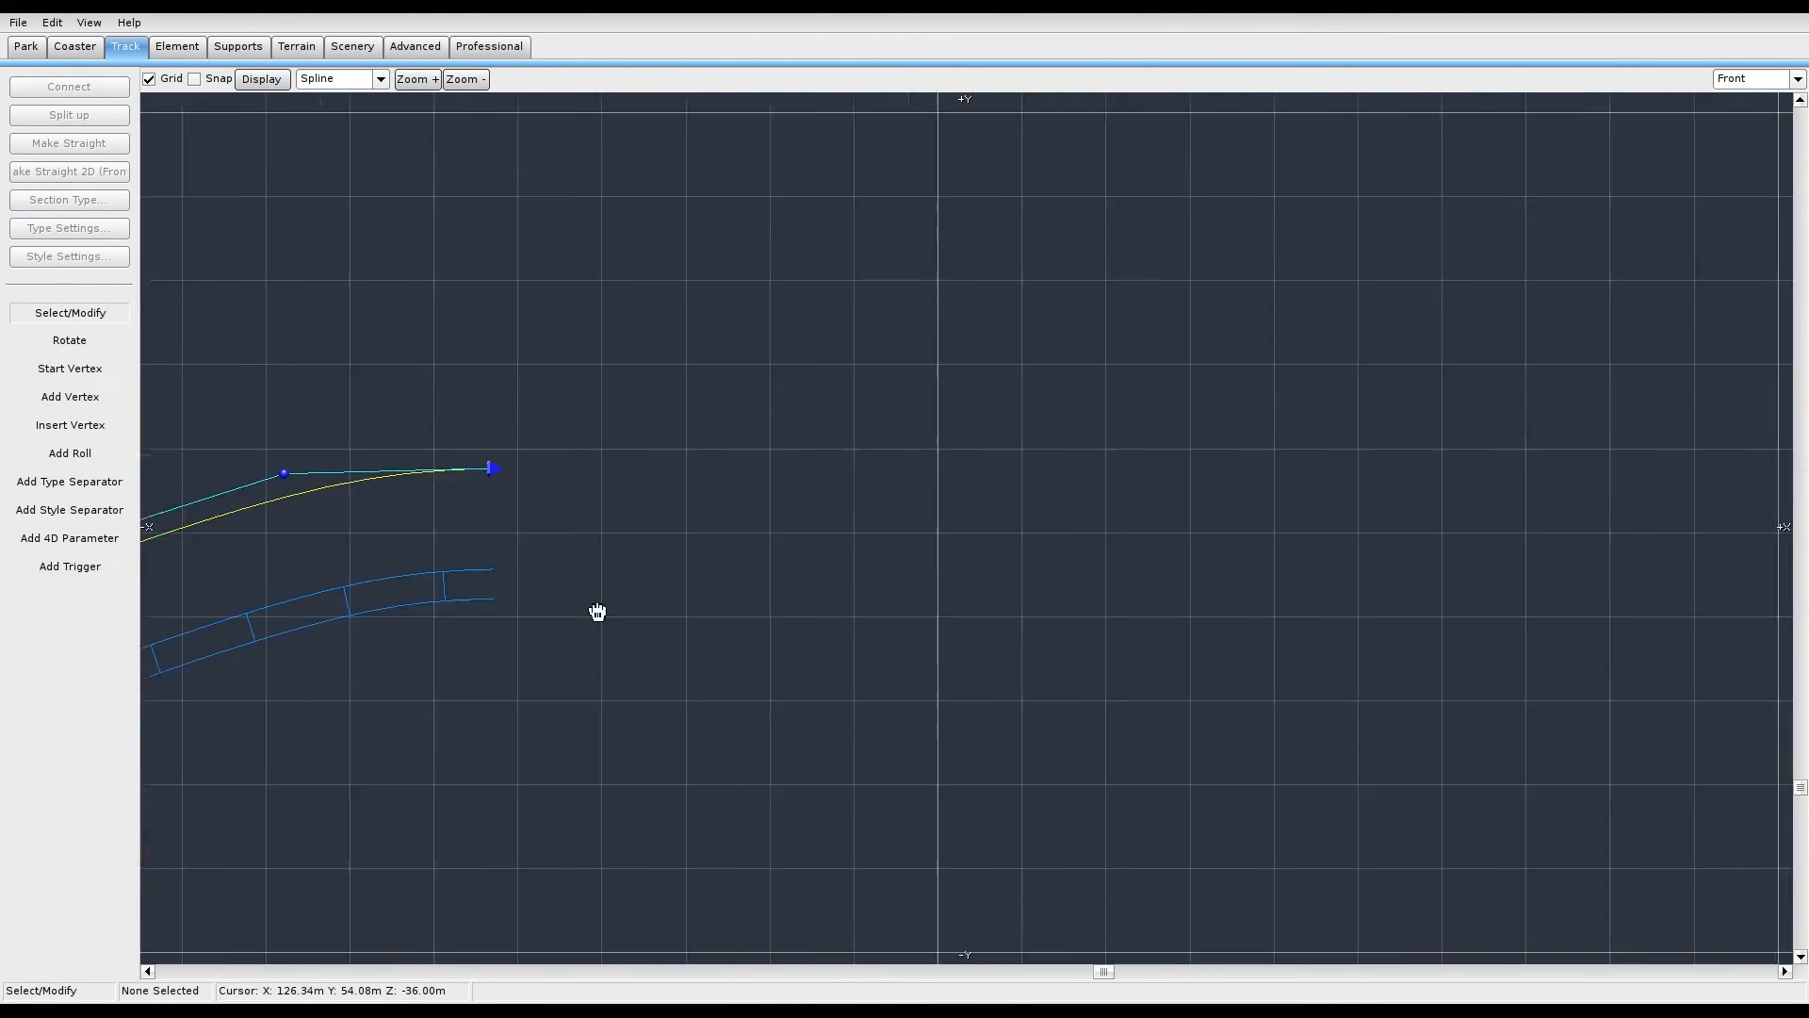
{"action": "left_click", "coordinate": [605, 490]}
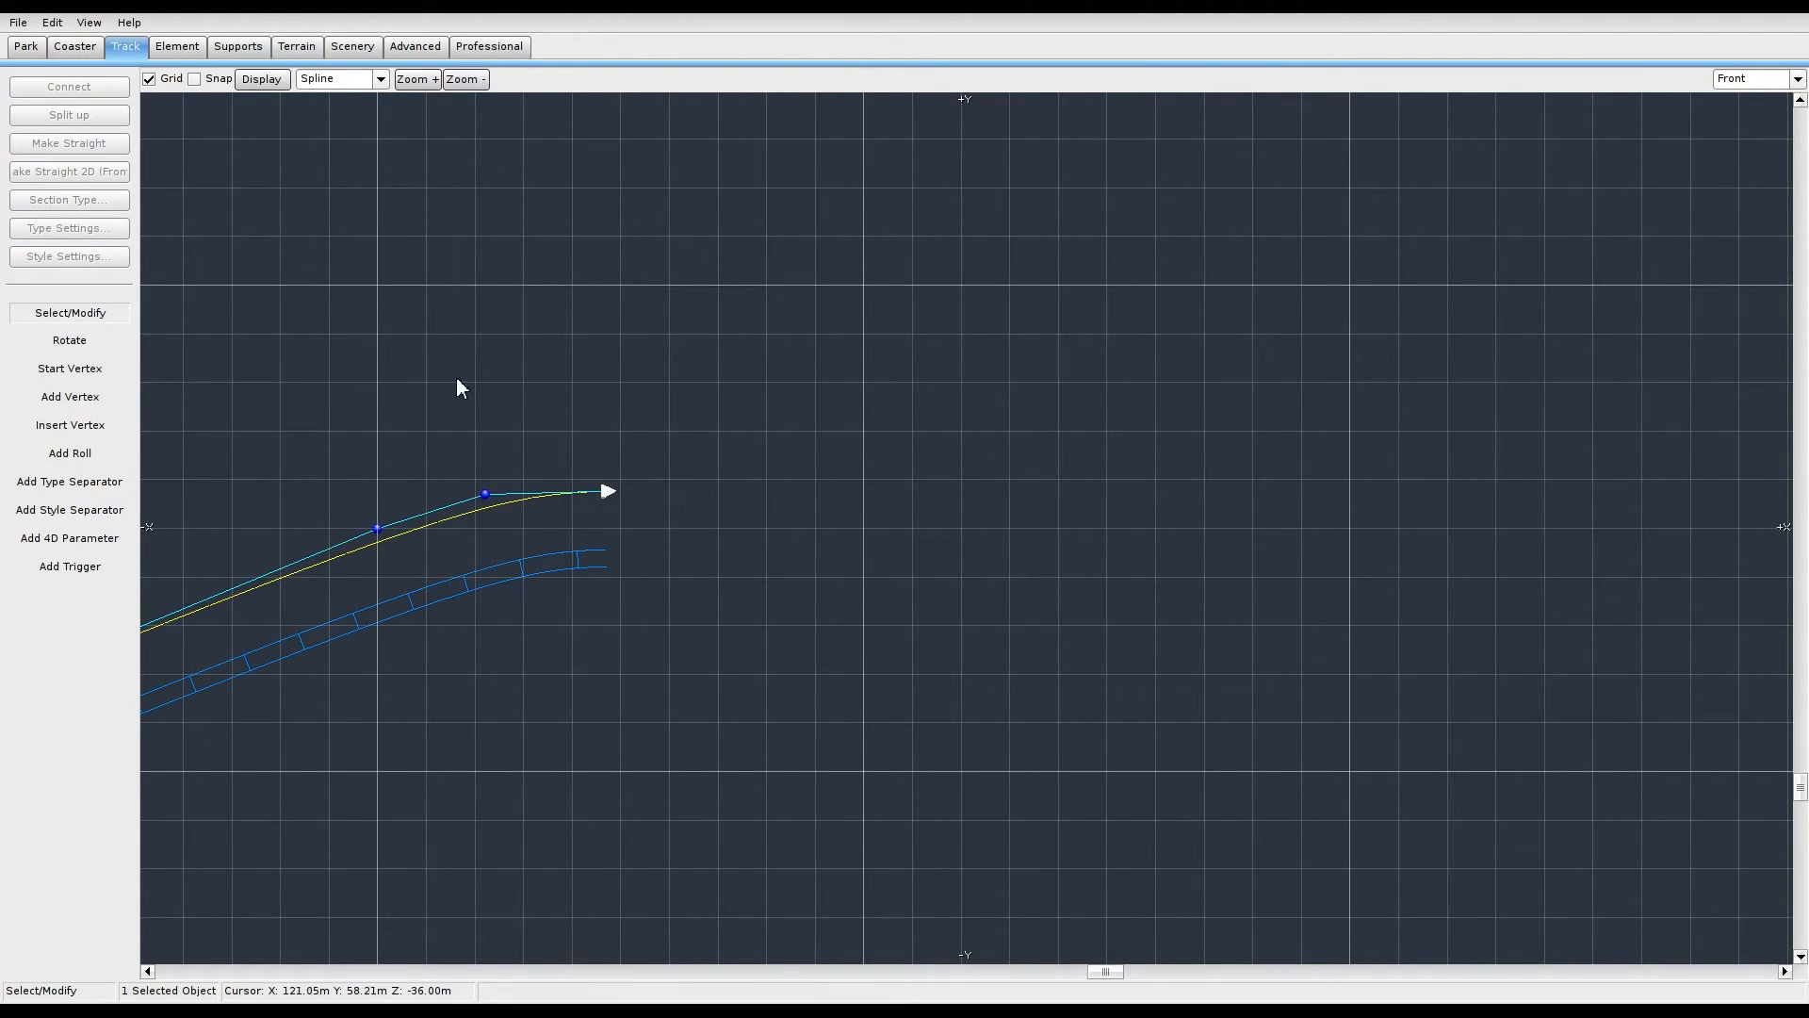
{"action": "left_click", "coordinate": [83, 396]}
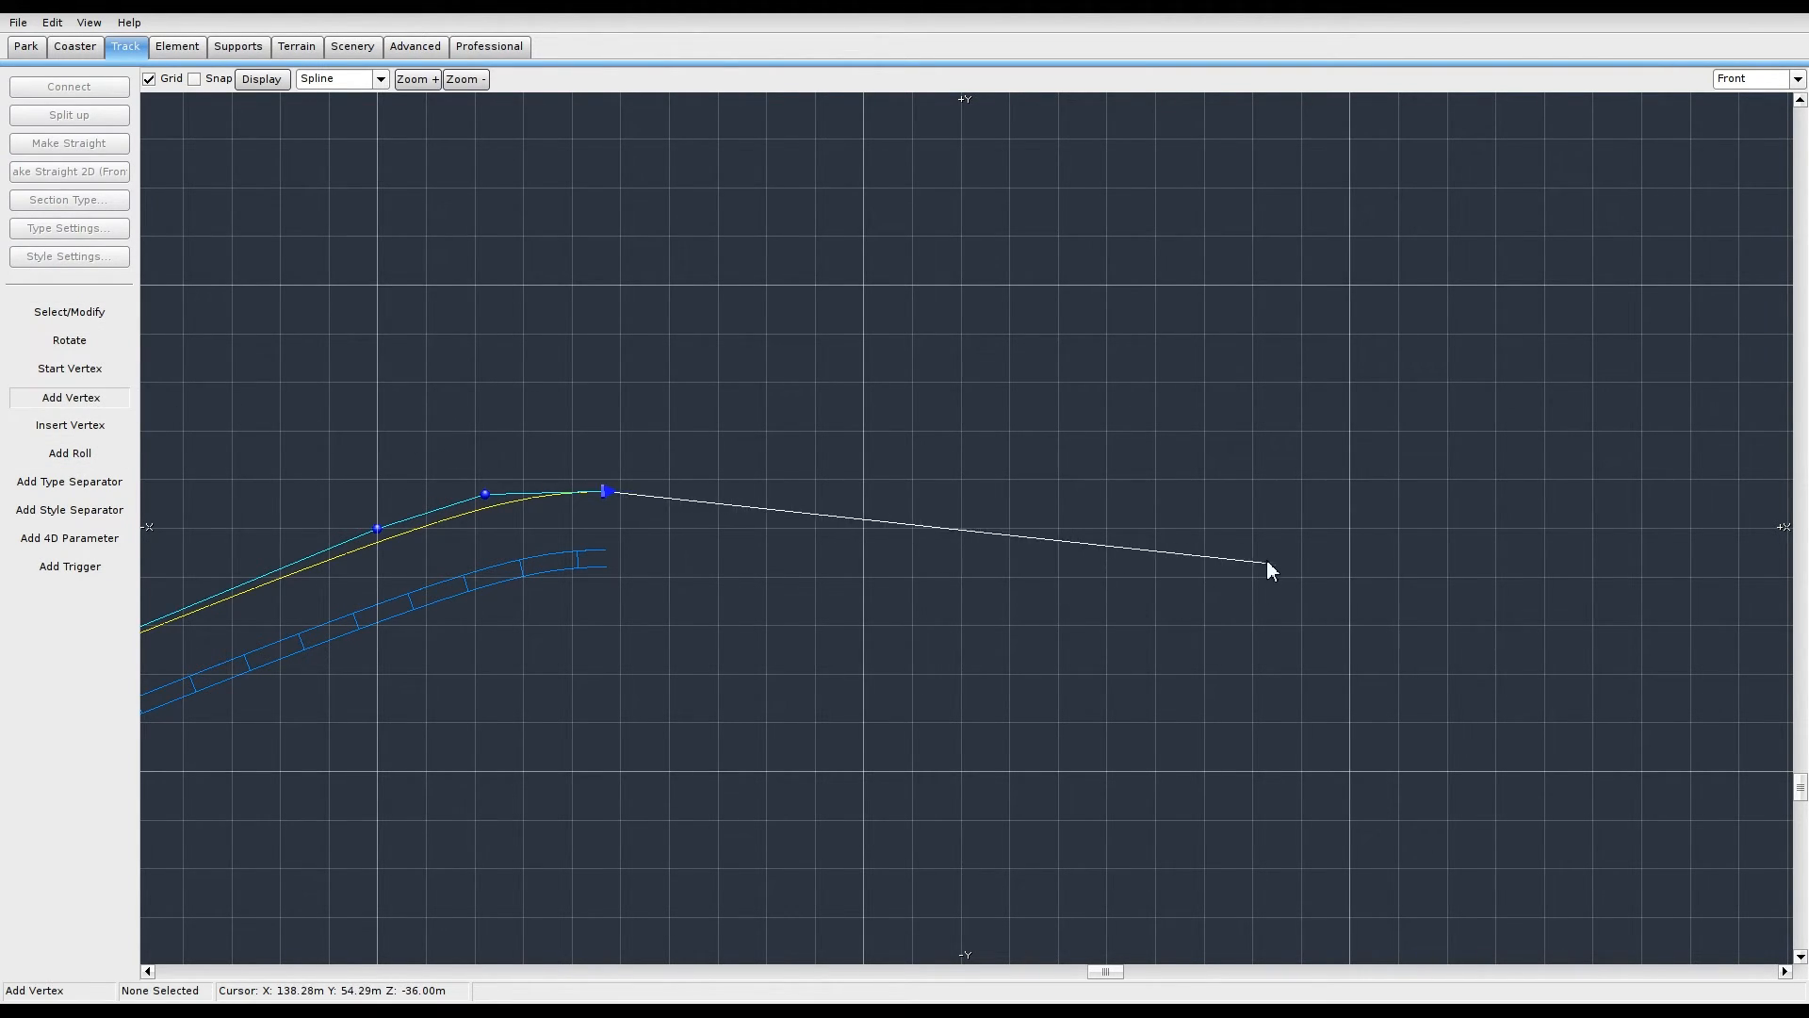
{"action": "left_click", "coordinate": [1251, 494]}
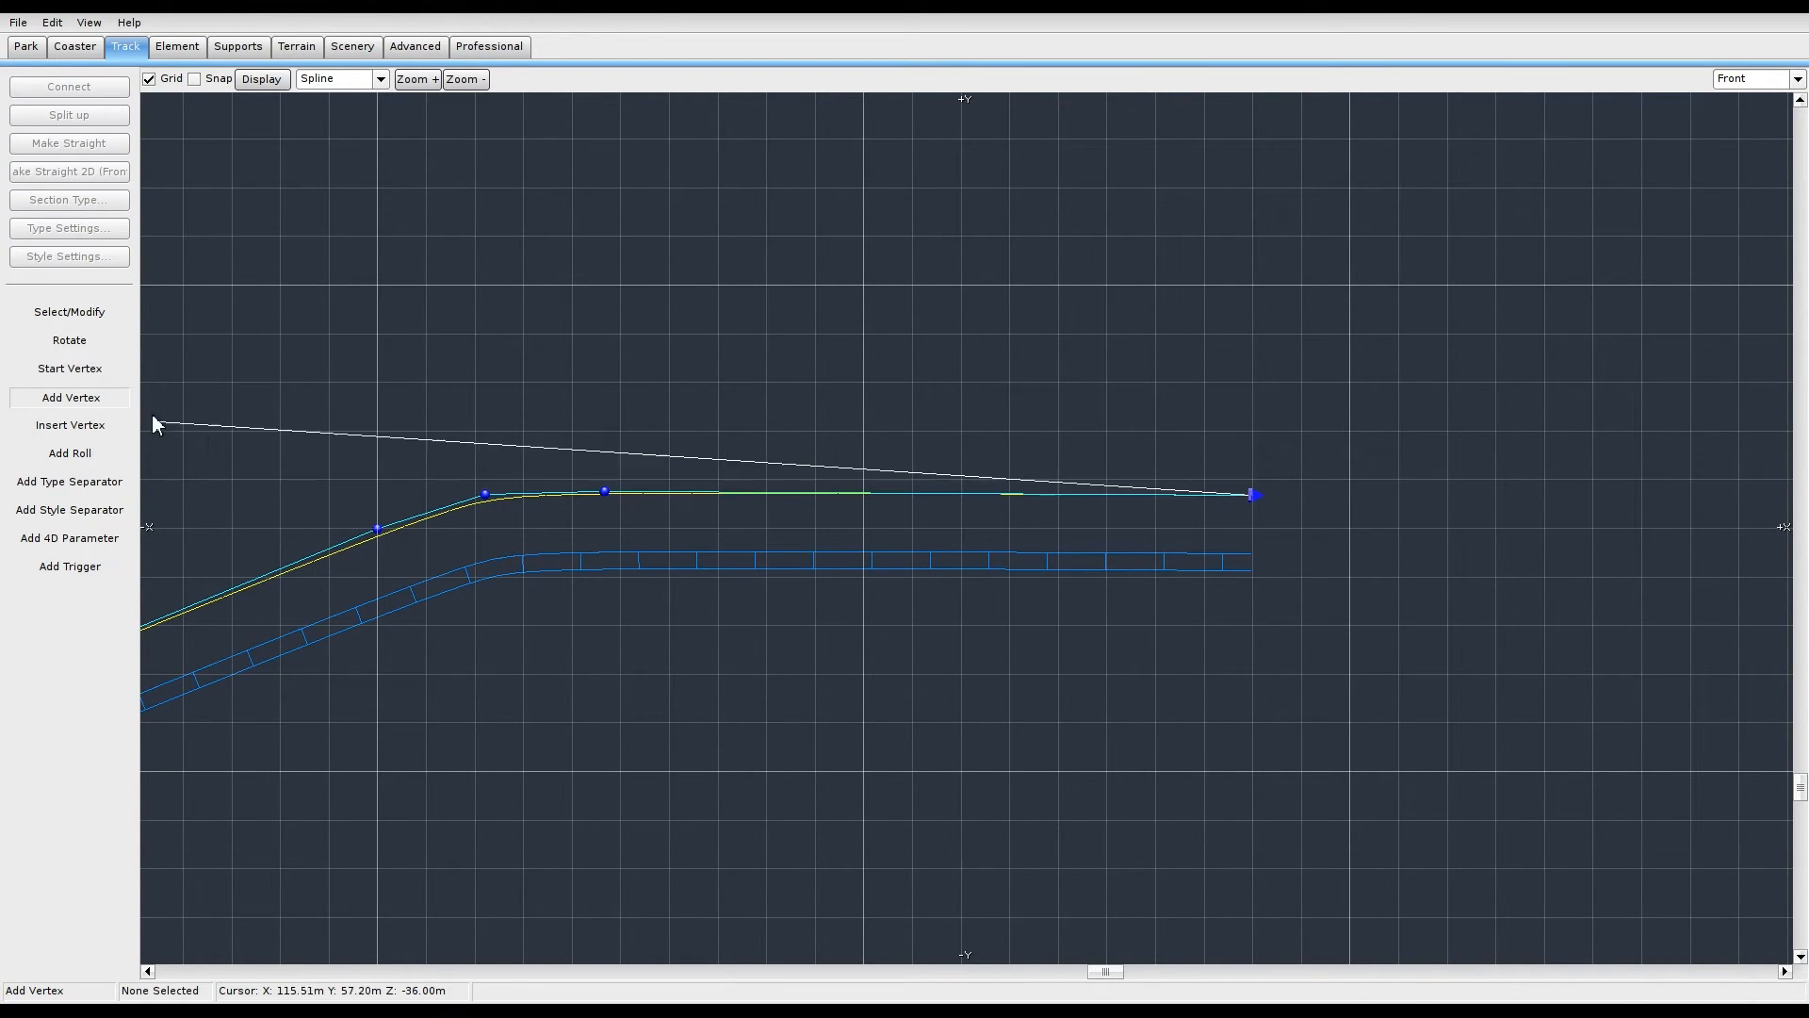
{"action": "left_click", "coordinate": [71, 313]}
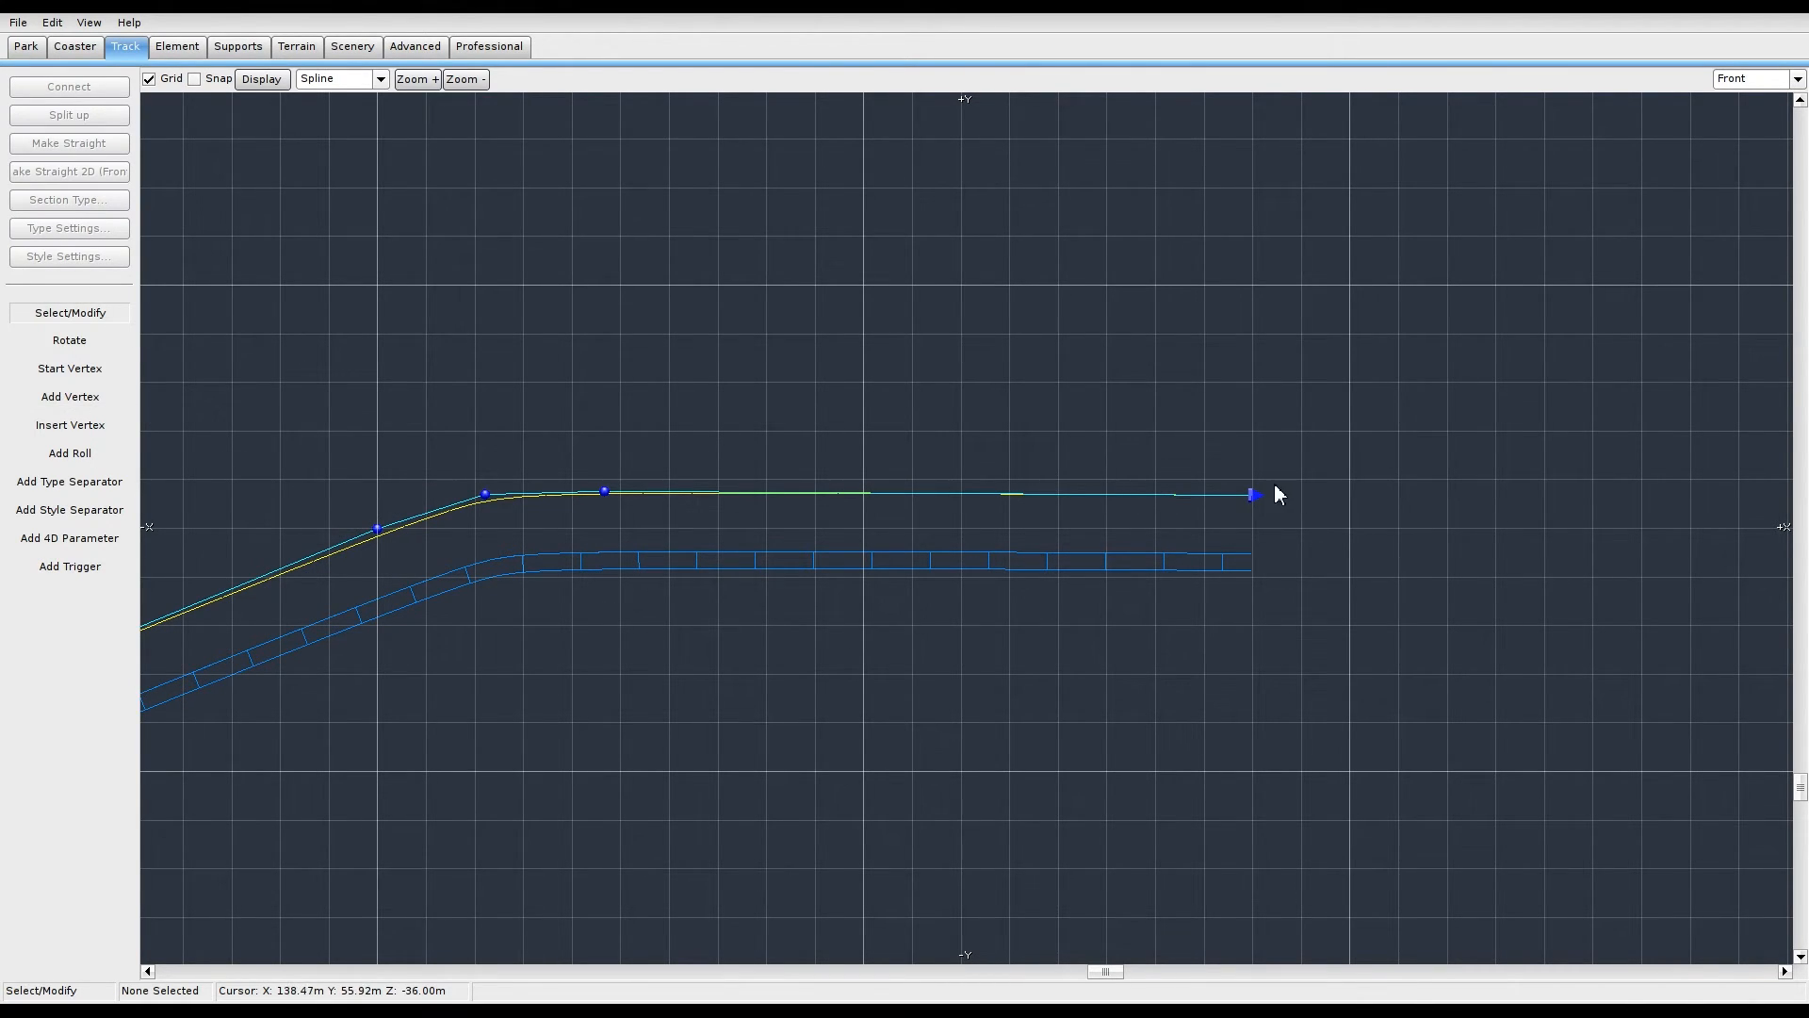
Step: Examine the whole track profile and the crest at the top of the climb in the Front view
{"action": "scroll", "coordinate": [1228, 561], "scroll_direction": "down", "scroll_amount": 6}
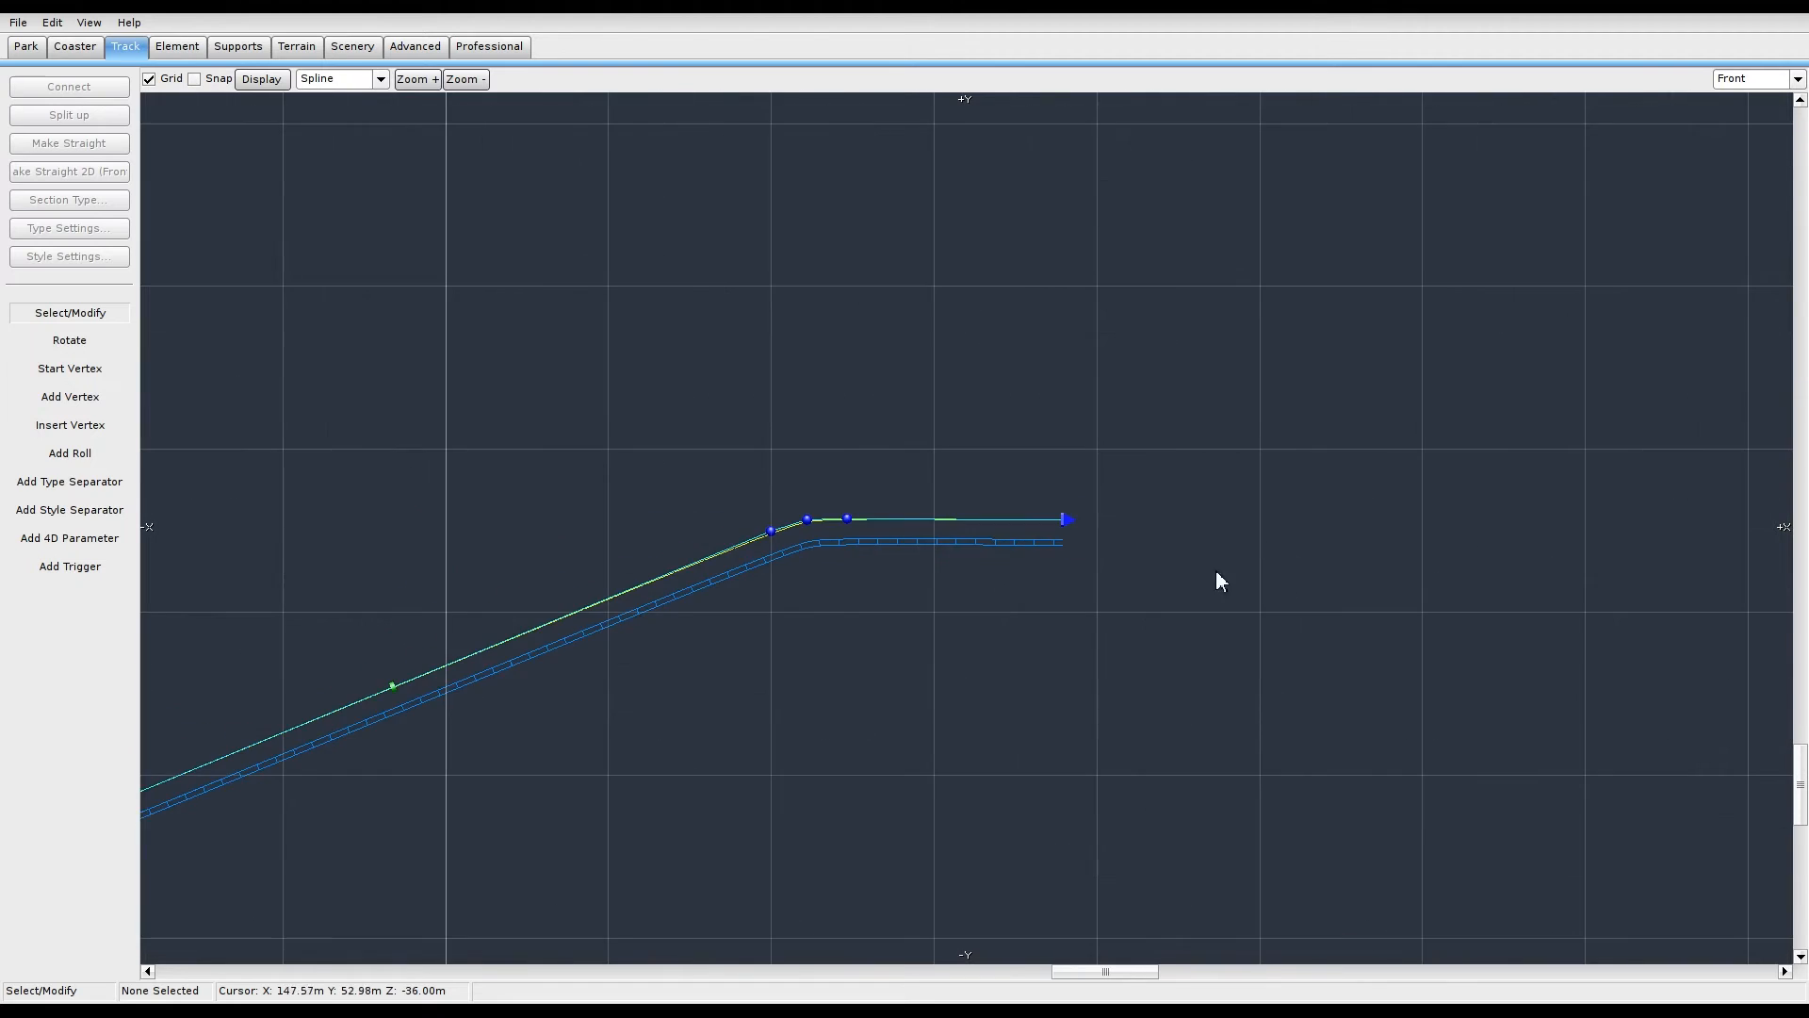
{"action": "right_click_drag", "start_coordinate": [823, 759], "coordinate": [1107, 597]}
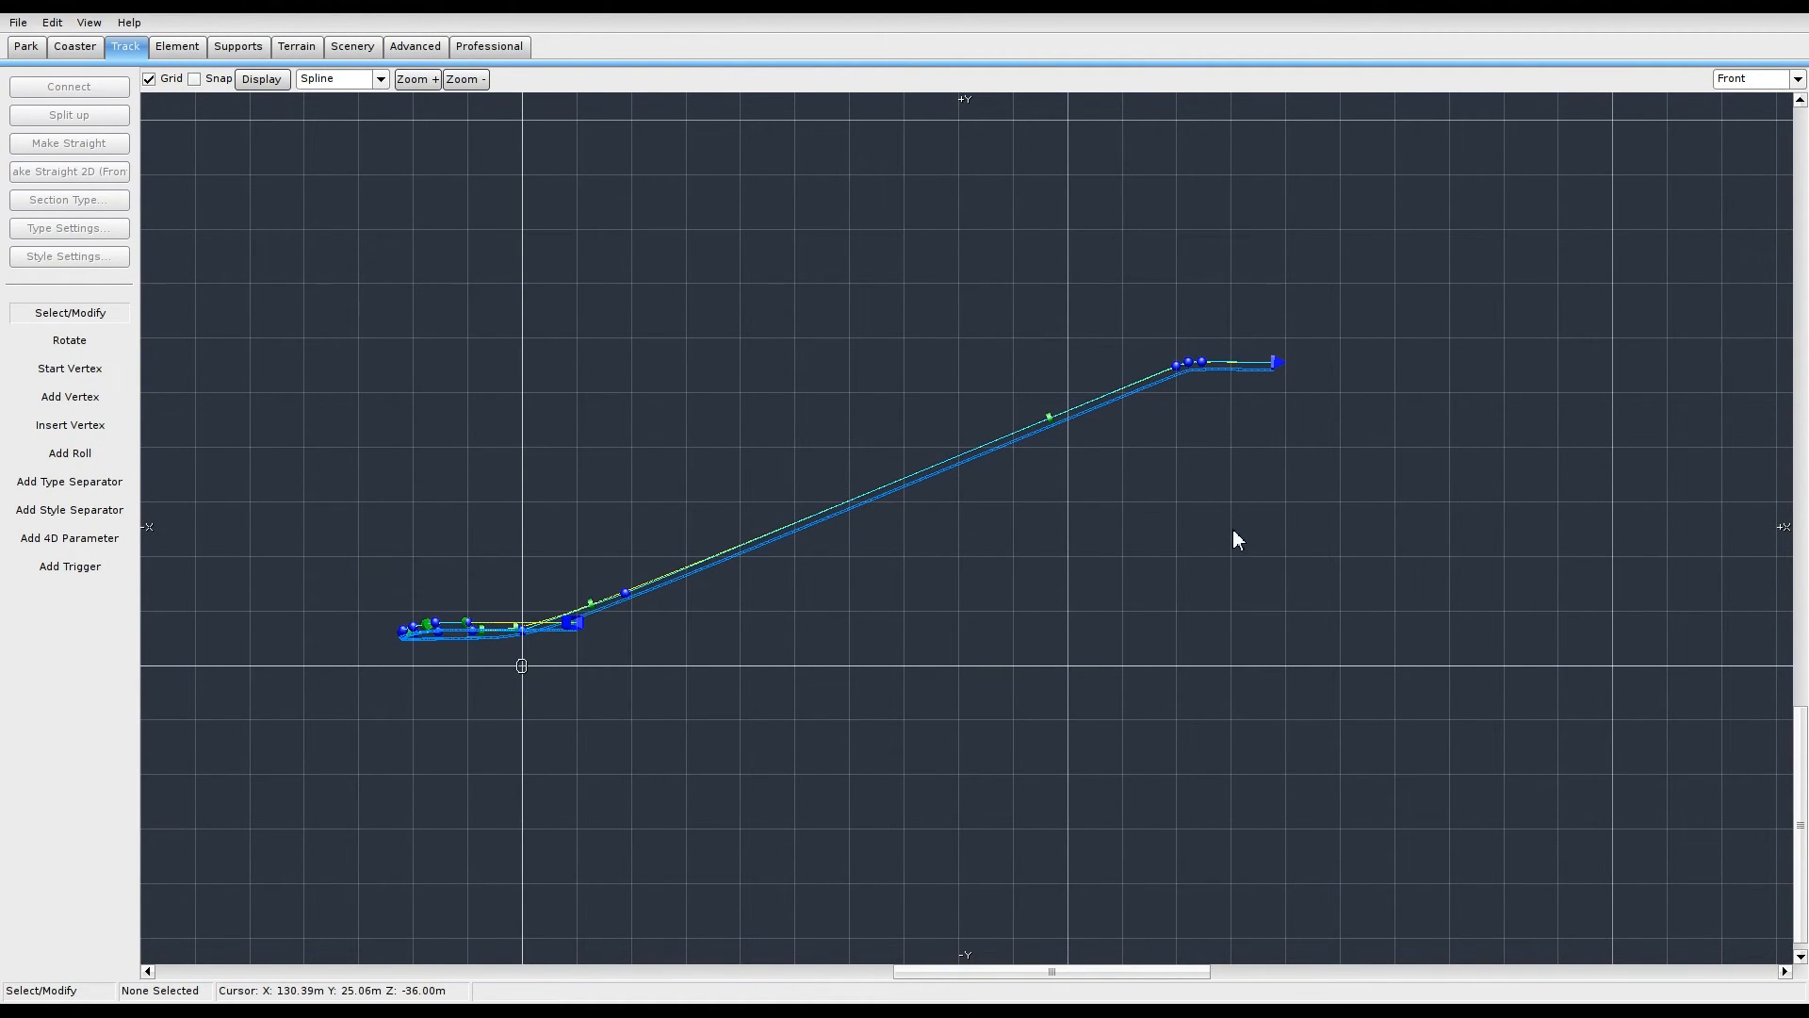
{"action": "scroll", "coordinate": [1018, 682], "scroll_direction": "up", "scroll_amount": 6}
{"action": "right_click_drag", "start_coordinate": [1018, 675], "coordinate": [839, 817]}
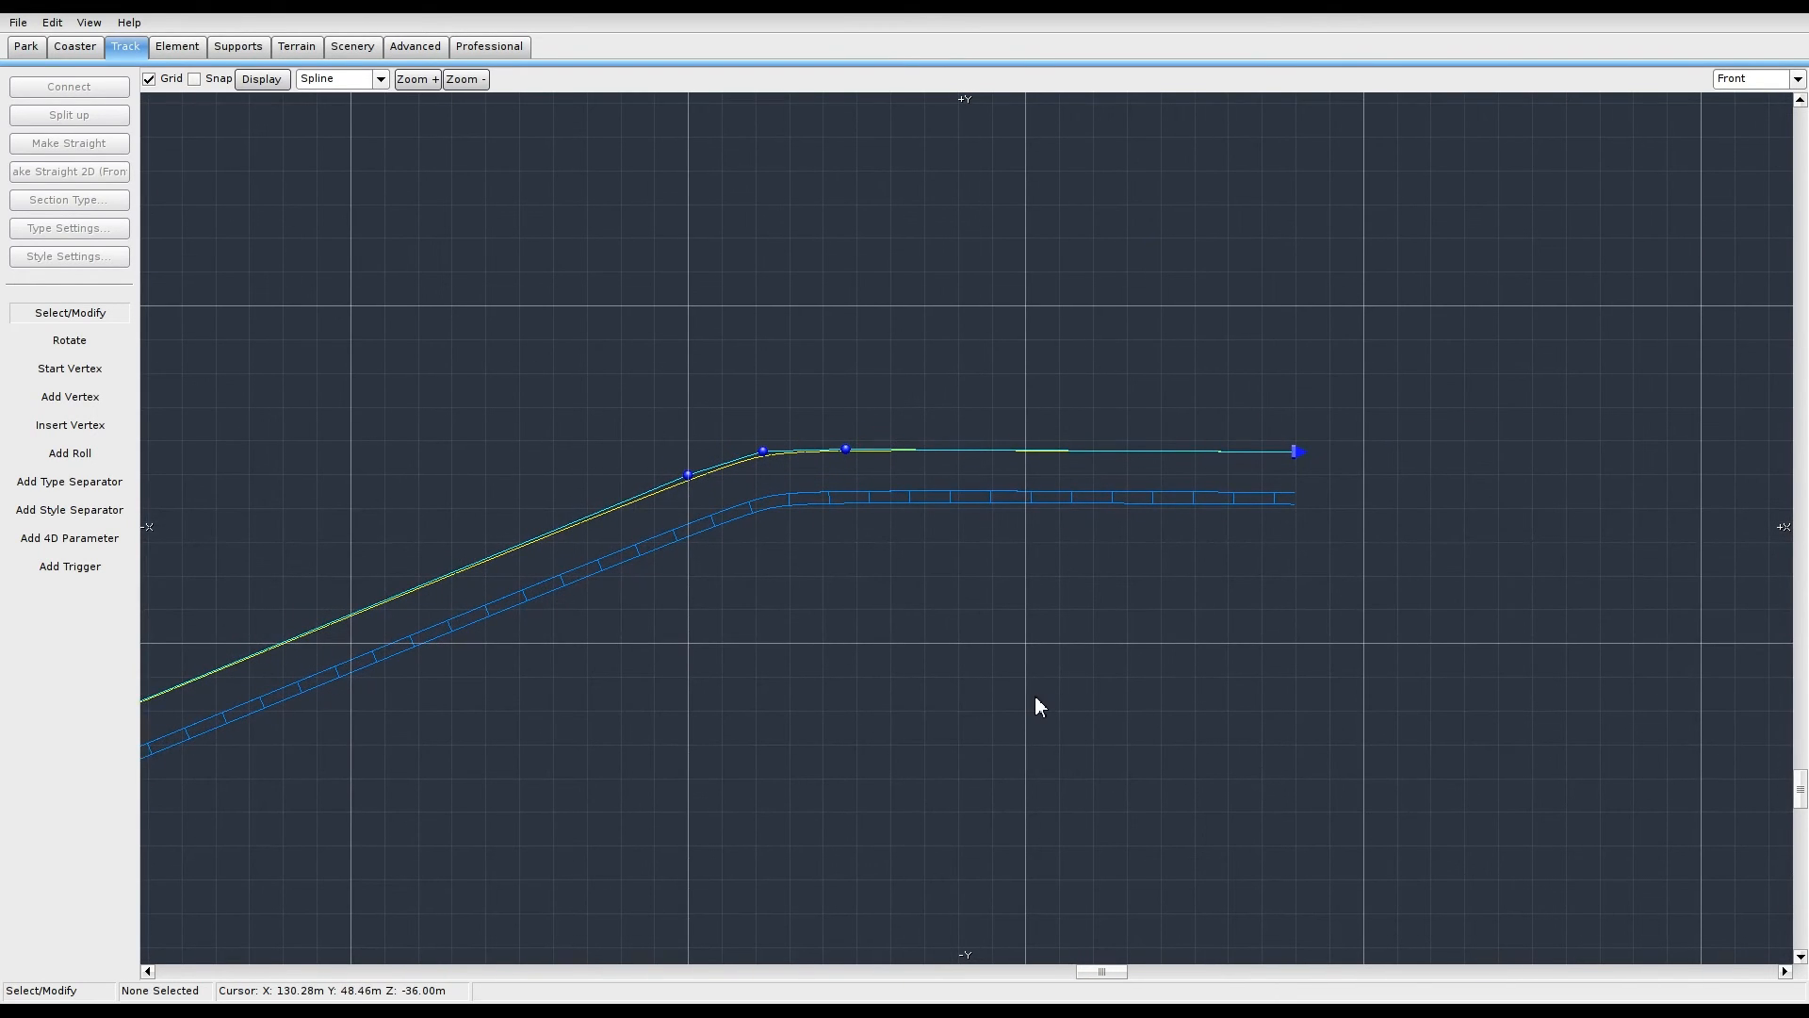
{"action": "scroll", "coordinate": [1034, 696], "scroll_direction": "down", "scroll_amount": 3}
{"action": "right_click_drag", "start_coordinate": [739, 715], "coordinate": [1037, 439]}
{"action": "scroll", "coordinate": [1043, 551], "scroll_direction": "down", "scroll_amount": 2}
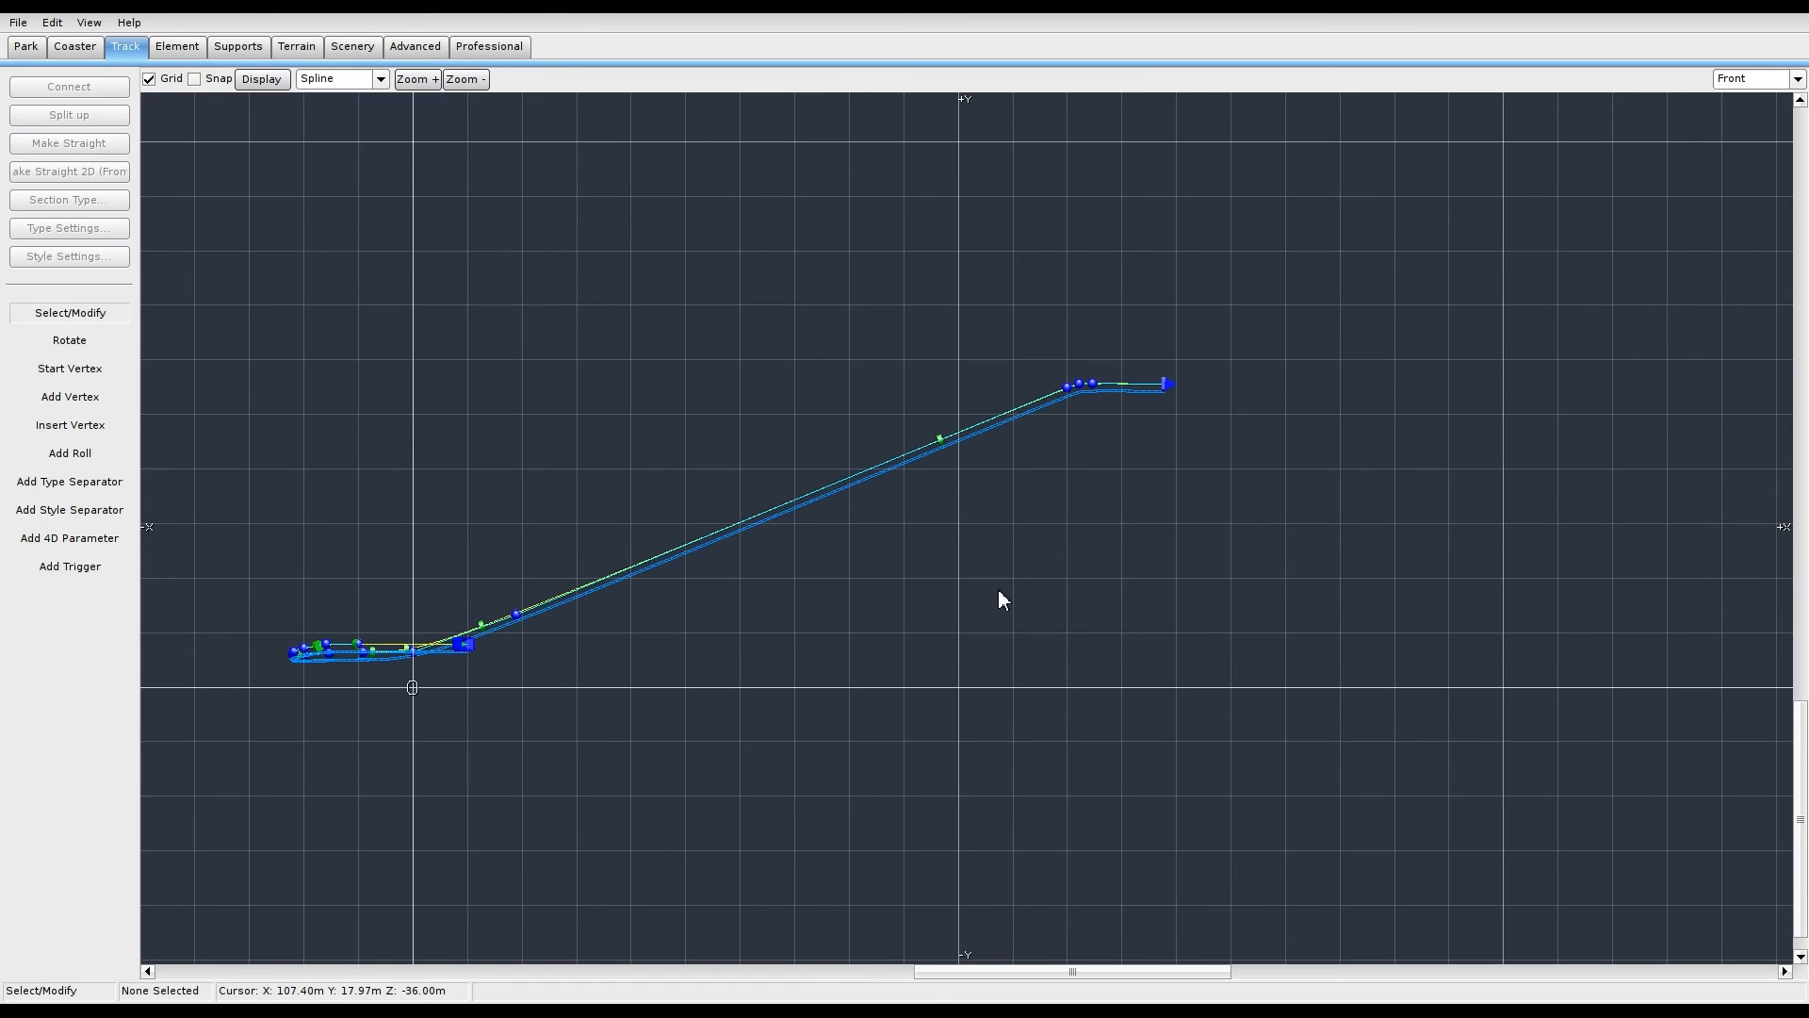